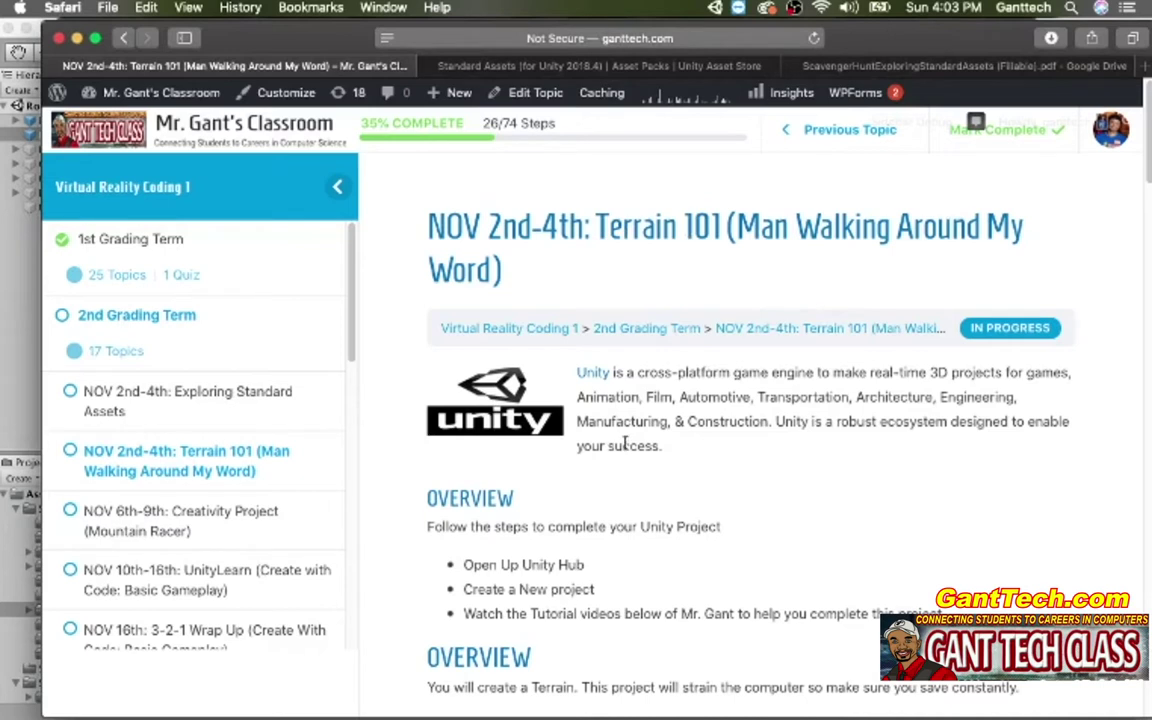
- Scroll down the Terrain 101 lesson page to the Turn in VR Project section
{"action": "scroll", "coordinate": [624, 443], "scroll_direction": "down", "scroll_amount": 5}
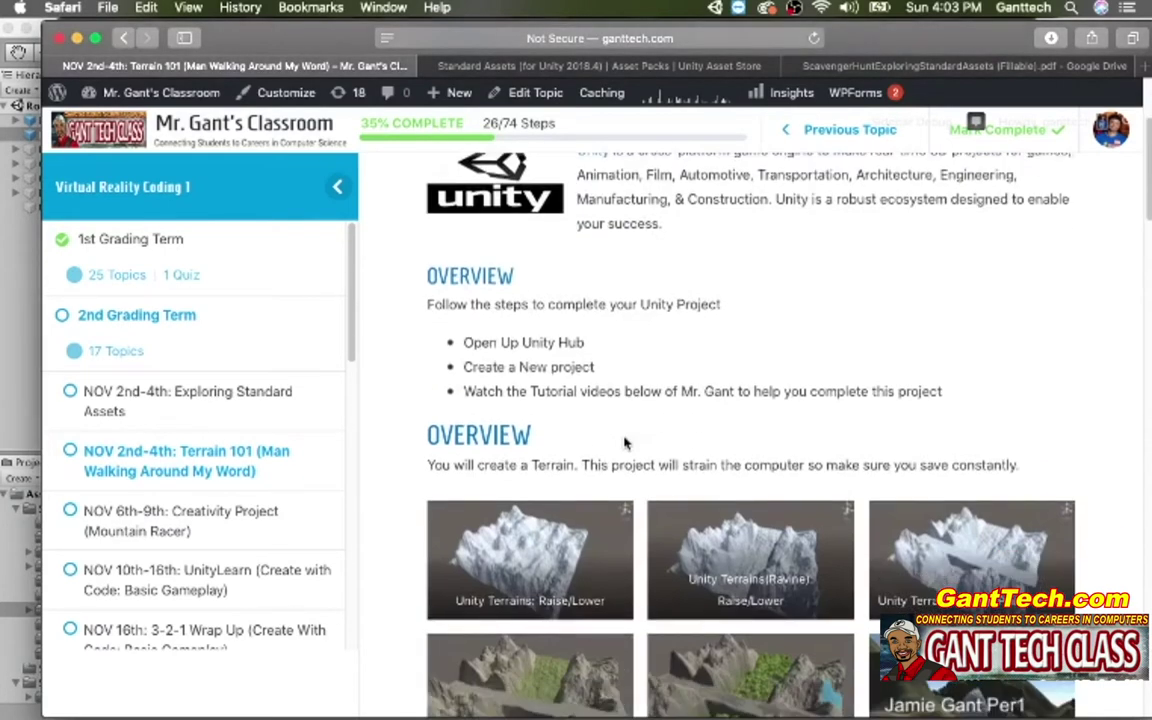
{"action": "scroll", "coordinate": [624, 443], "scroll_direction": "down", "scroll_amount": 3}
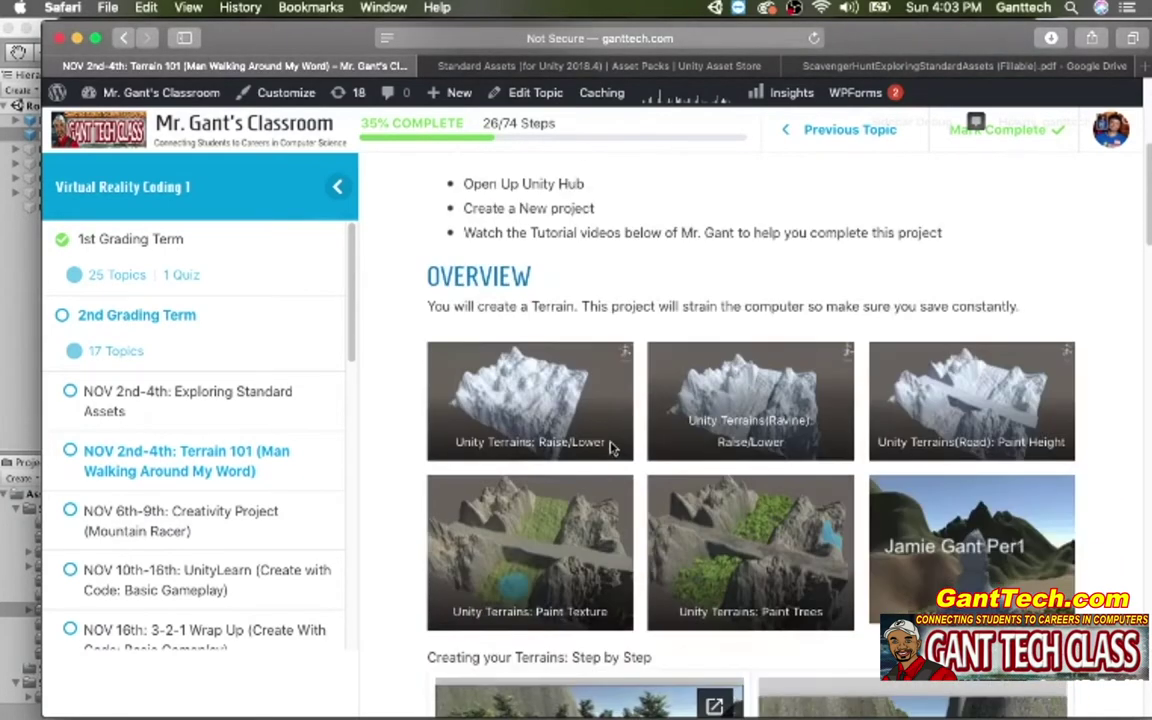
{"action": "scroll", "coordinate": [612, 447], "scroll_direction": "down", "scroll_amount": 10}
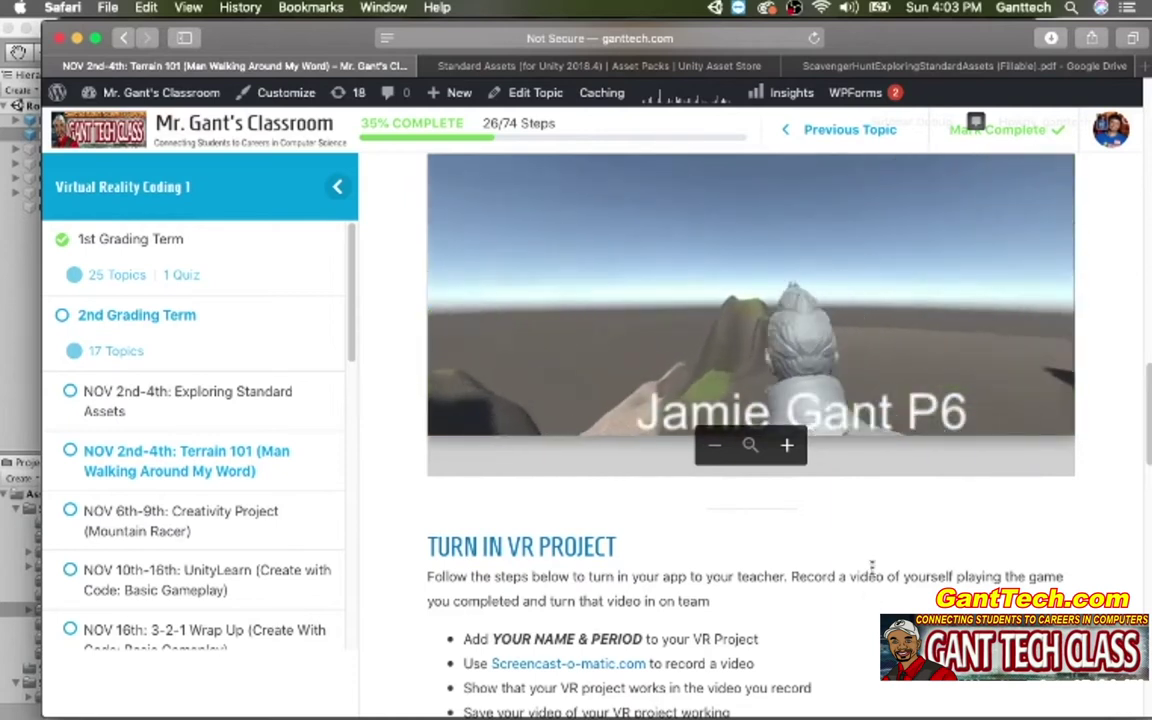
{"action": "scroll", "coordinate": [1044, 545], "scroll_direction": "up", "scroll_amount": 10}
- Return the lesson page to the Overview with the Unity Terrains tutorial thumbnails
{"action": "scroll", "coordinate": [818, 566], "scroll_direction": "down", "scroll_amount": 1}
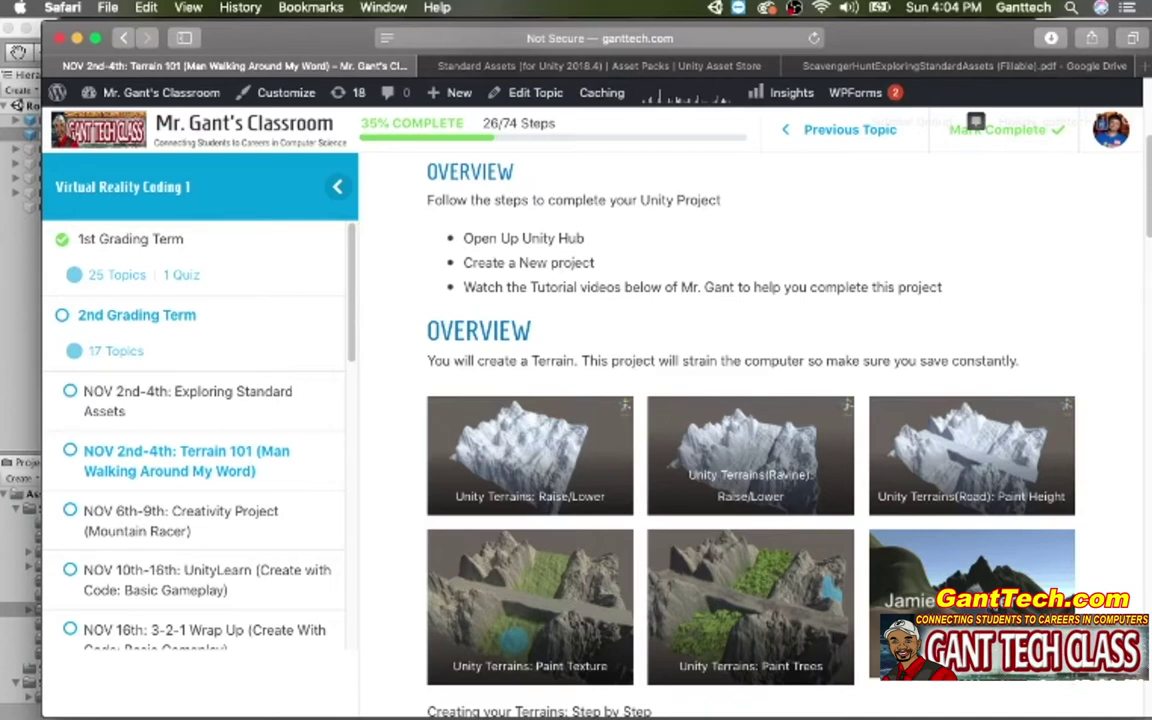
- Bring Unity forward and open SampleScene from the Assets/Scenes folder
{"action": "left_click", "coordinate": [8, 355]}
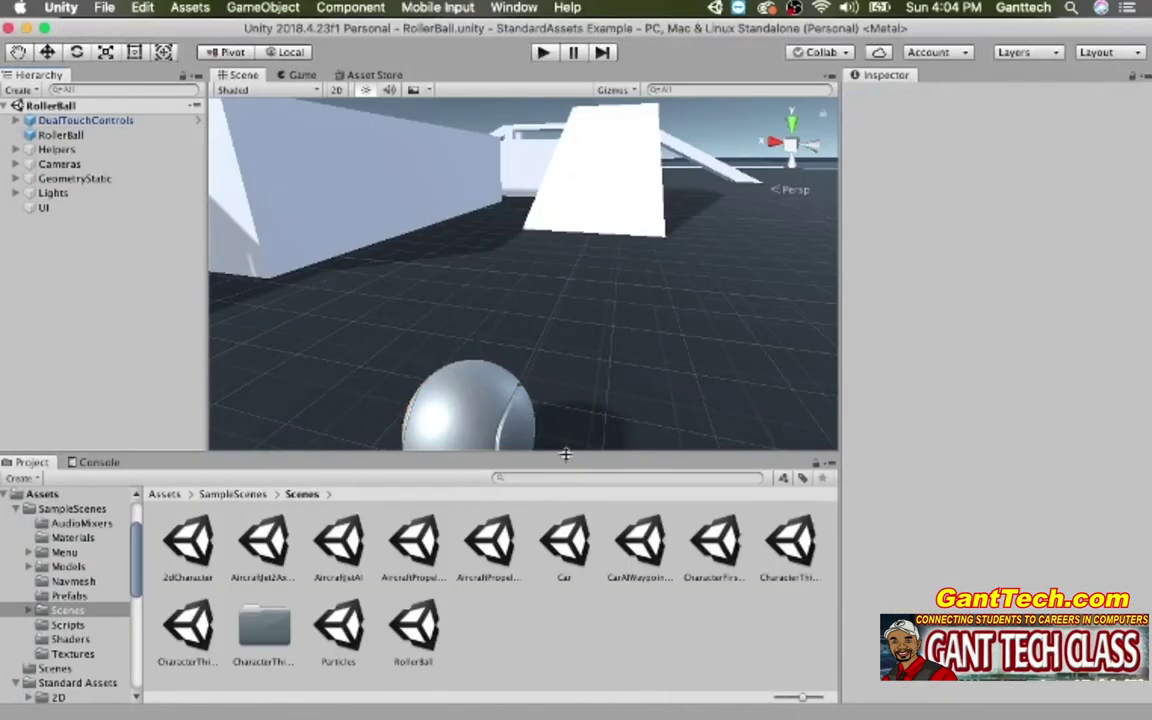
{"action": "left_click", "coordinate": [43, 494]}
{"action": "double_click", "coordinate": [405, 545]}
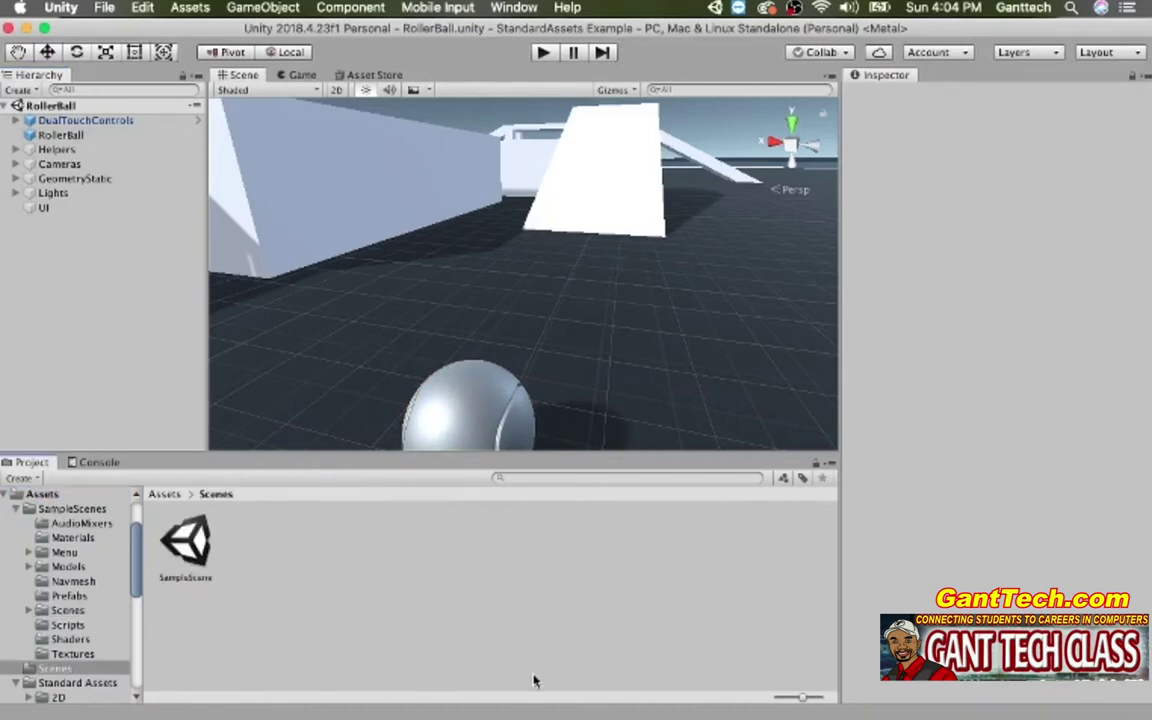
{"action": "left_click", "coordinate": [186, 556]}
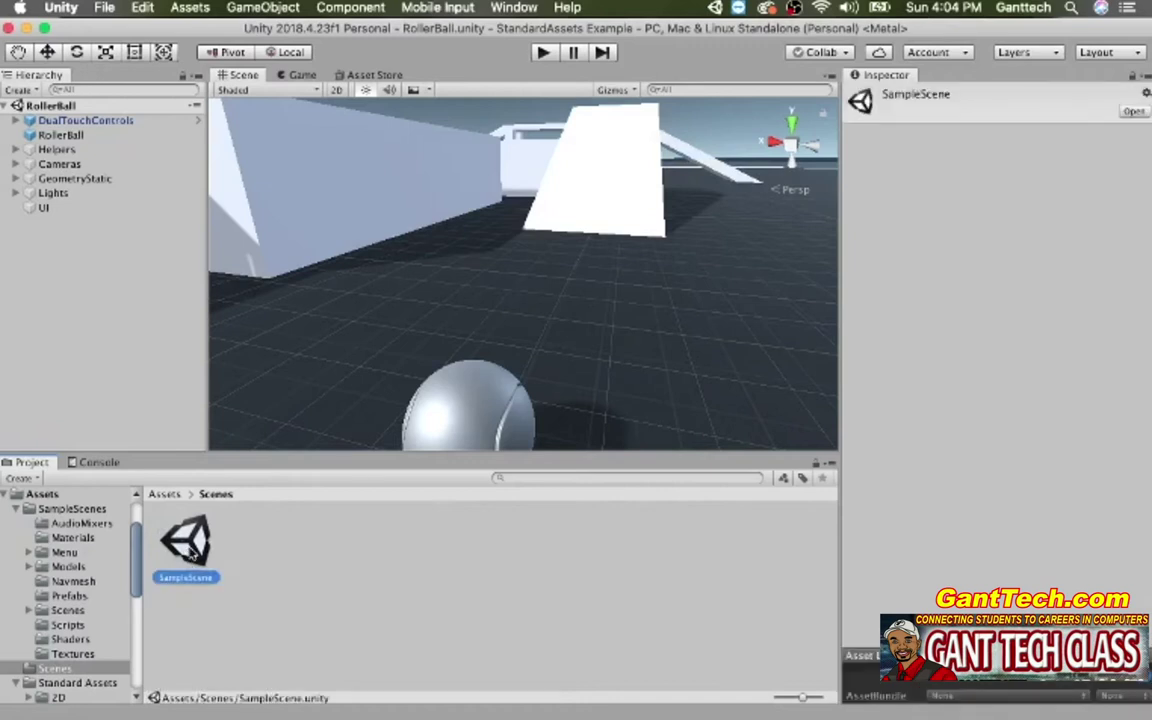
{"action": "double_click", "coordinate": [190, 555]}
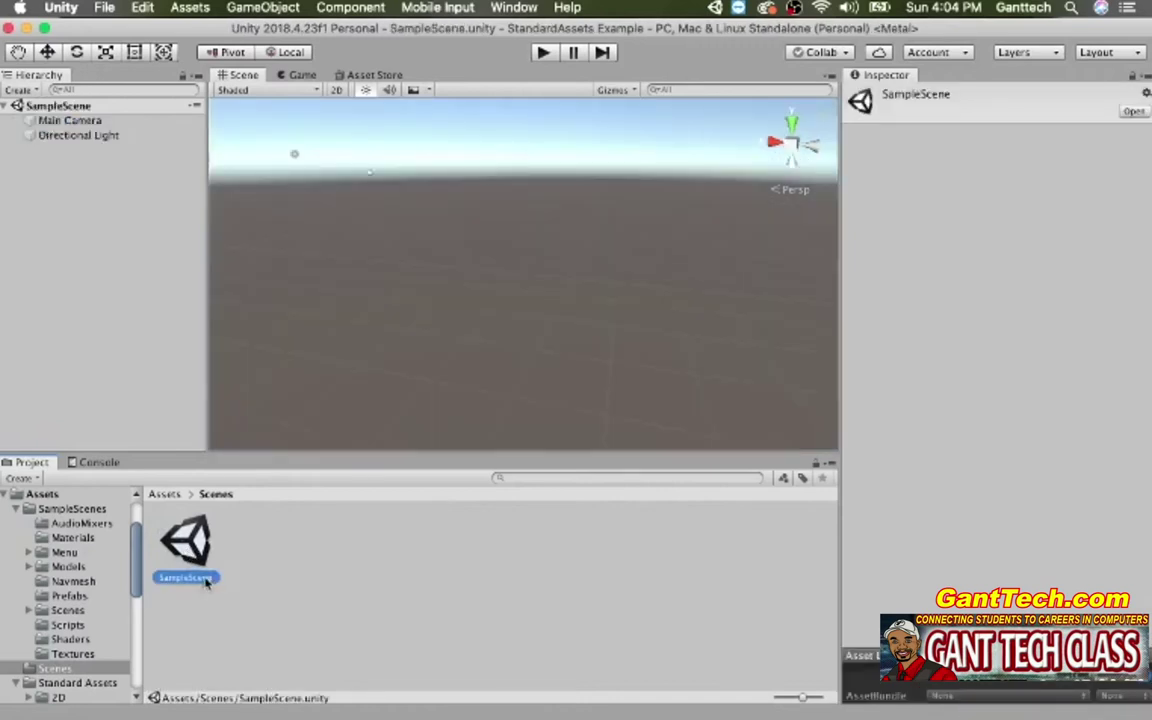
- Rename the SampleScene asset to MyTerrainWithExplorer
{"action": "right_click", "coordinate": [206, 583]}
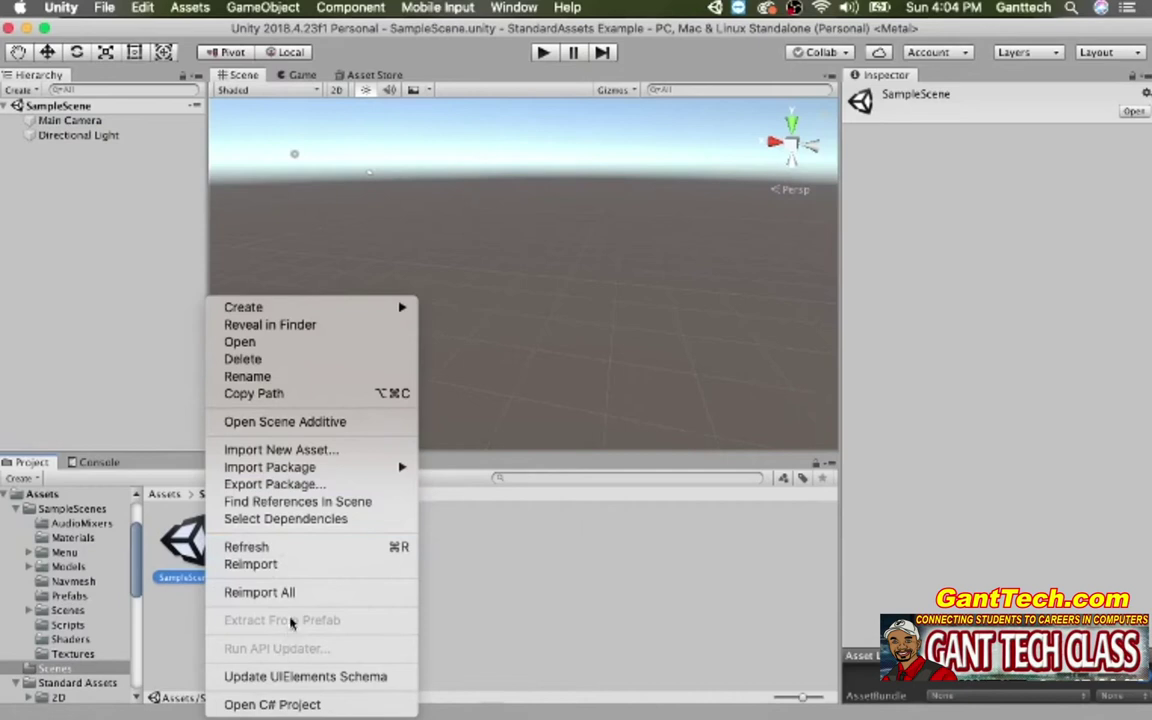
{"action": "left_click", "coordinate": [247, 376]}
{"action": "type", "text": "MyTerrain"}
{"action": "type", "text": "WithM"}
{"action": "type", "text": "xplorer"}
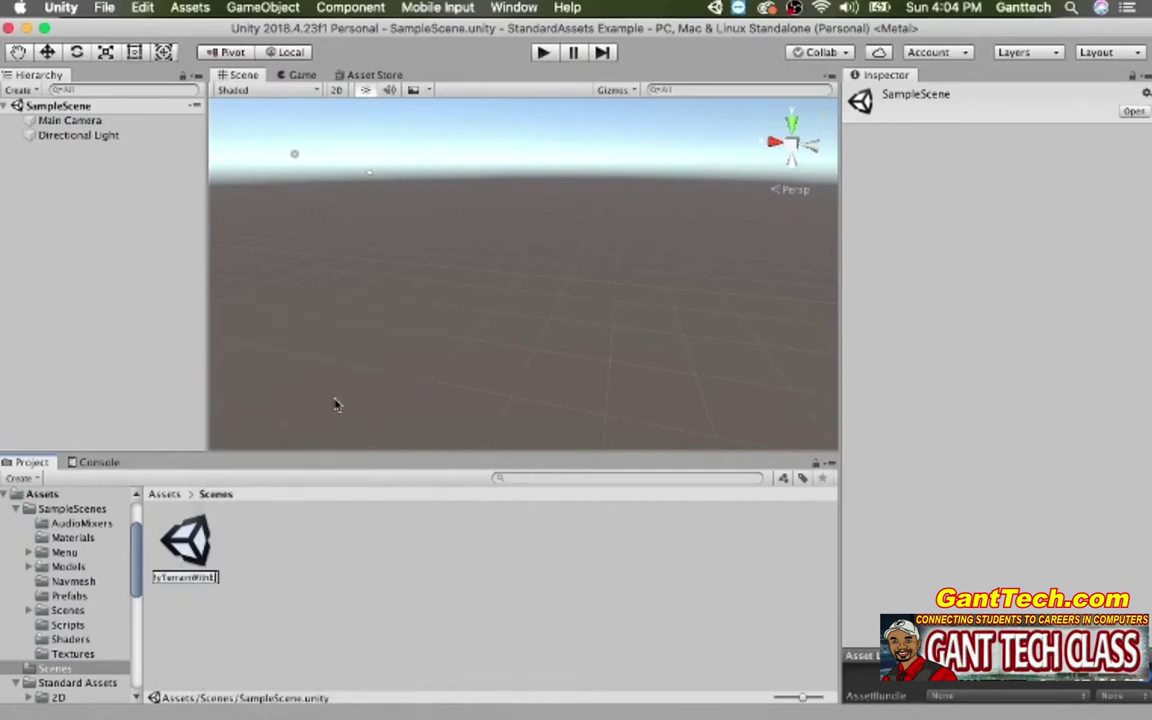
{"action": "key", "text": "Return"}
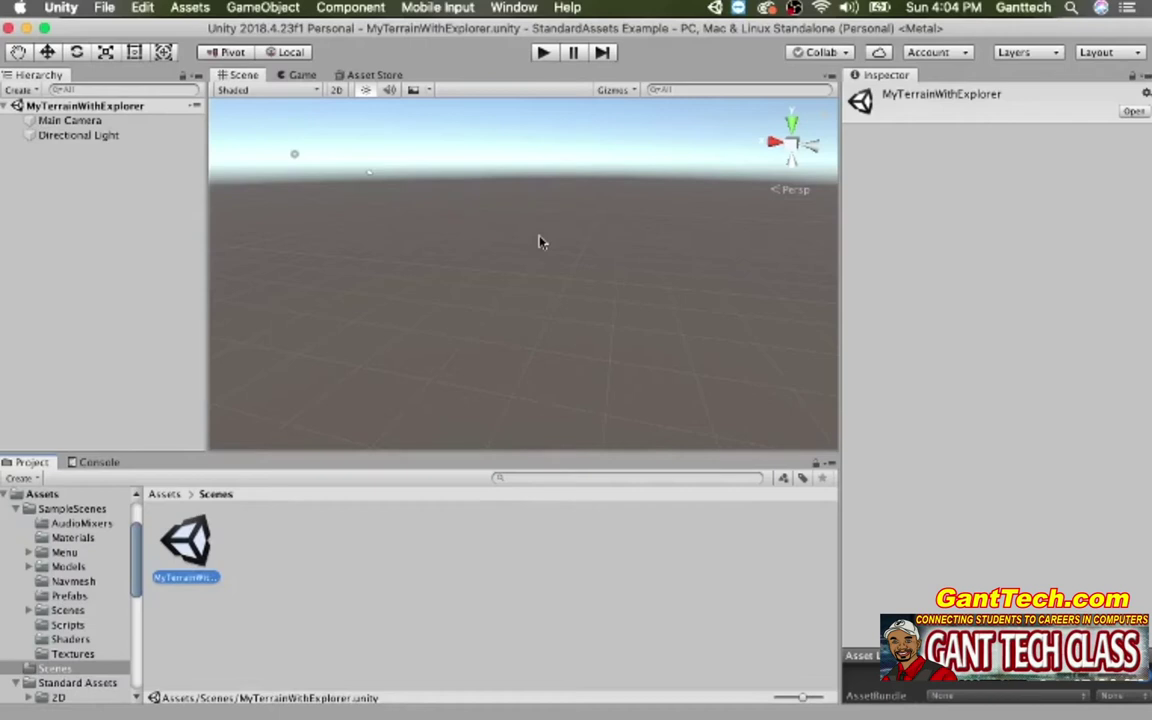
- Add a 3D Object > Terrain to the scene from the Hierarchy's context menu
{"action": "right_click", "coordinate": [60, 163]}
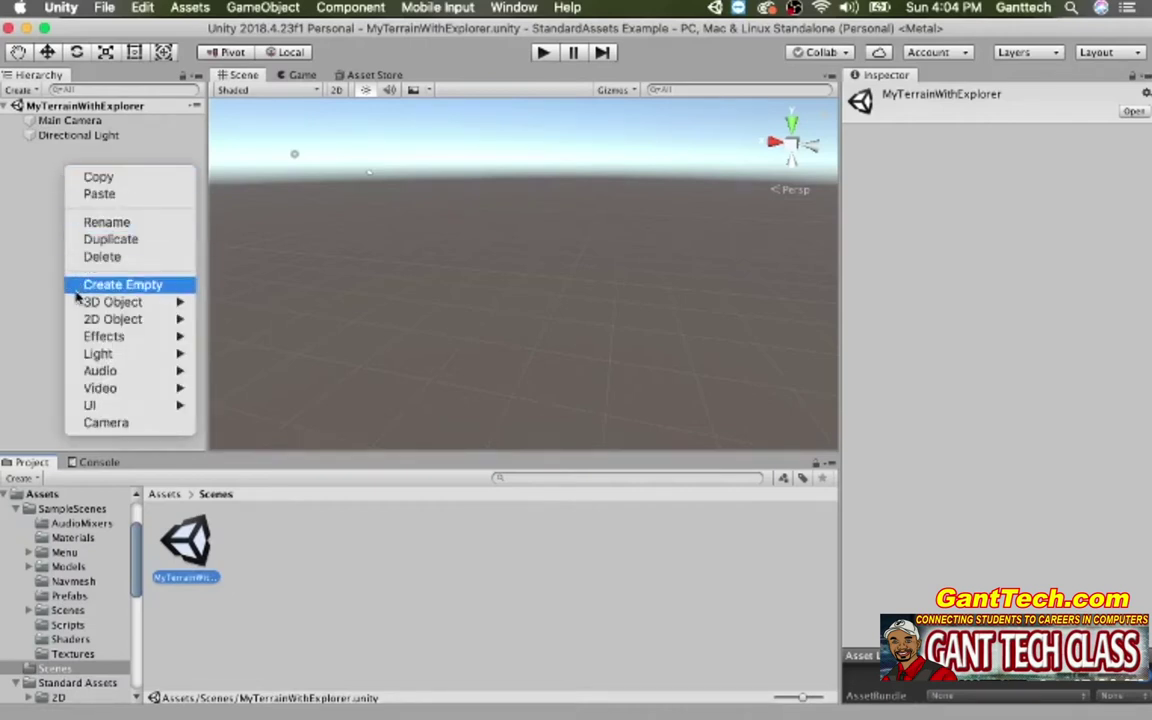
{"action": "mouse_move", "coordinate": [81, 303]}
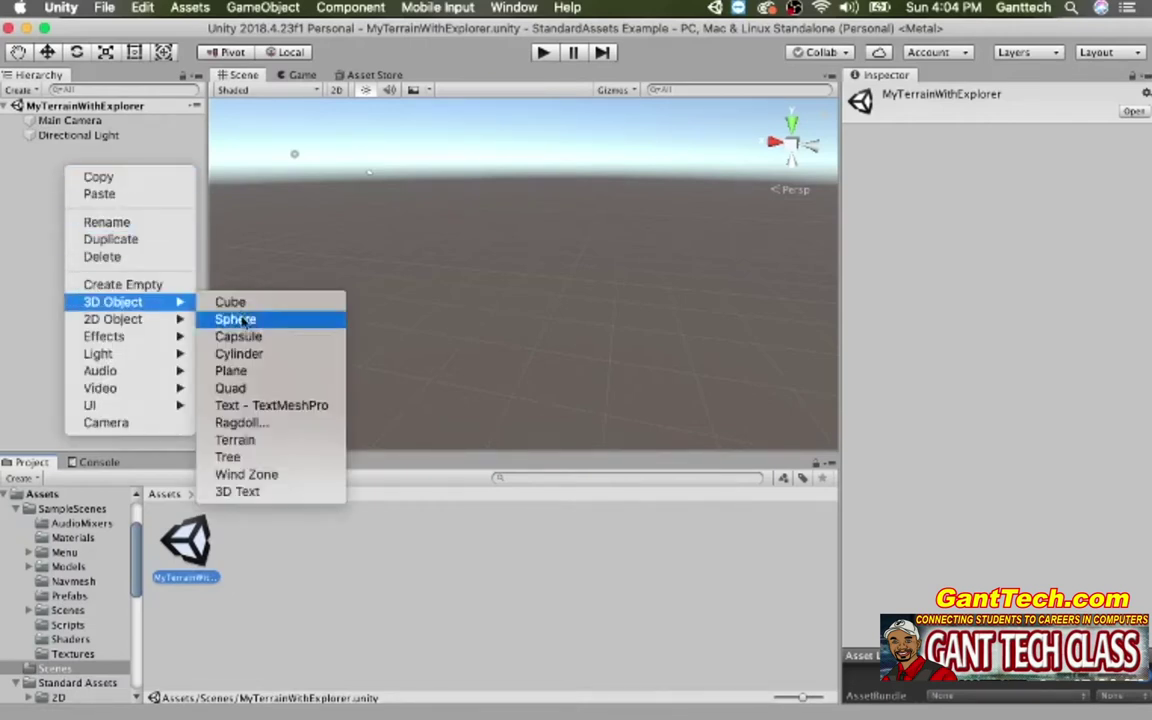
{"action": "left_click", "coordinate": [230, 445]}
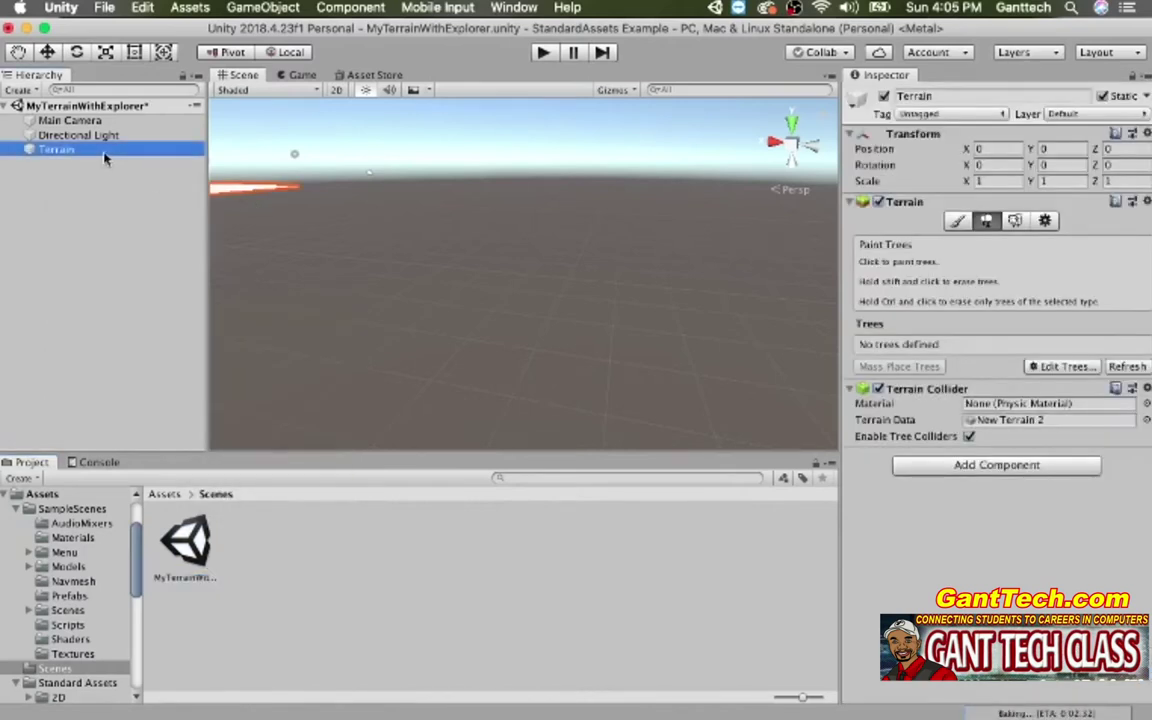
- Frame the new terrain and orbit to a steeper view looking down on it
{"action": "key", "text": "f"}
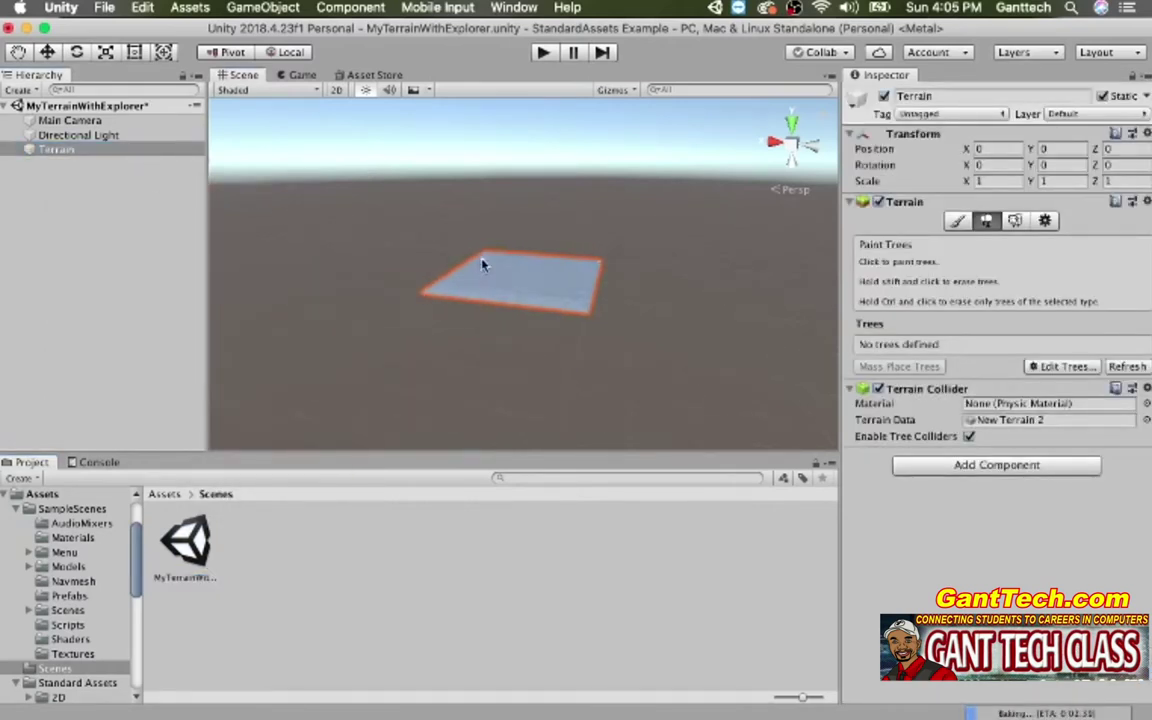
{"action": "scroll", "coordinate": [575, 293], "scroll_direction": "up", "scroll_amount": 5}
{"action": "scroll", "coordinate": [560, 288], "scroll_direction": "up", "scroll_amount": 8}
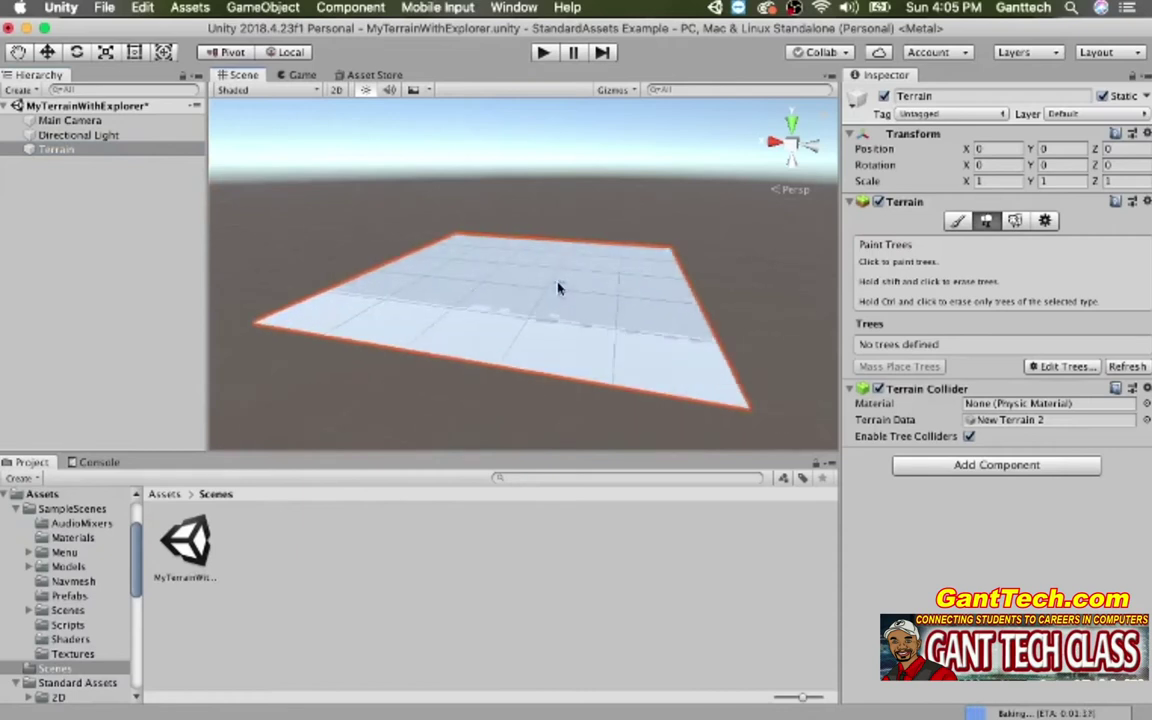
{"action": "left_click_drag", "start_coordinate": [638, 249], "coordinate": [607, 329], "text": "alt"}
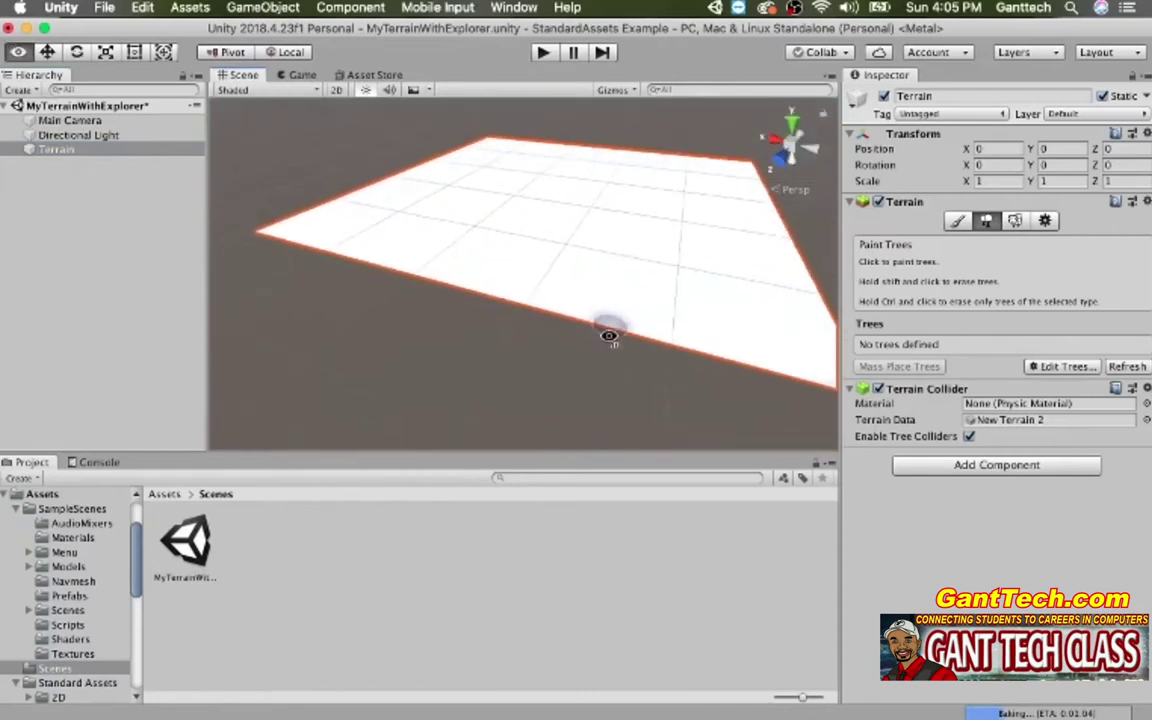
{"action": "left_click_drag", "start_coordinate": [643, 262], "coordinate": [530, 352], "text": "alt"}
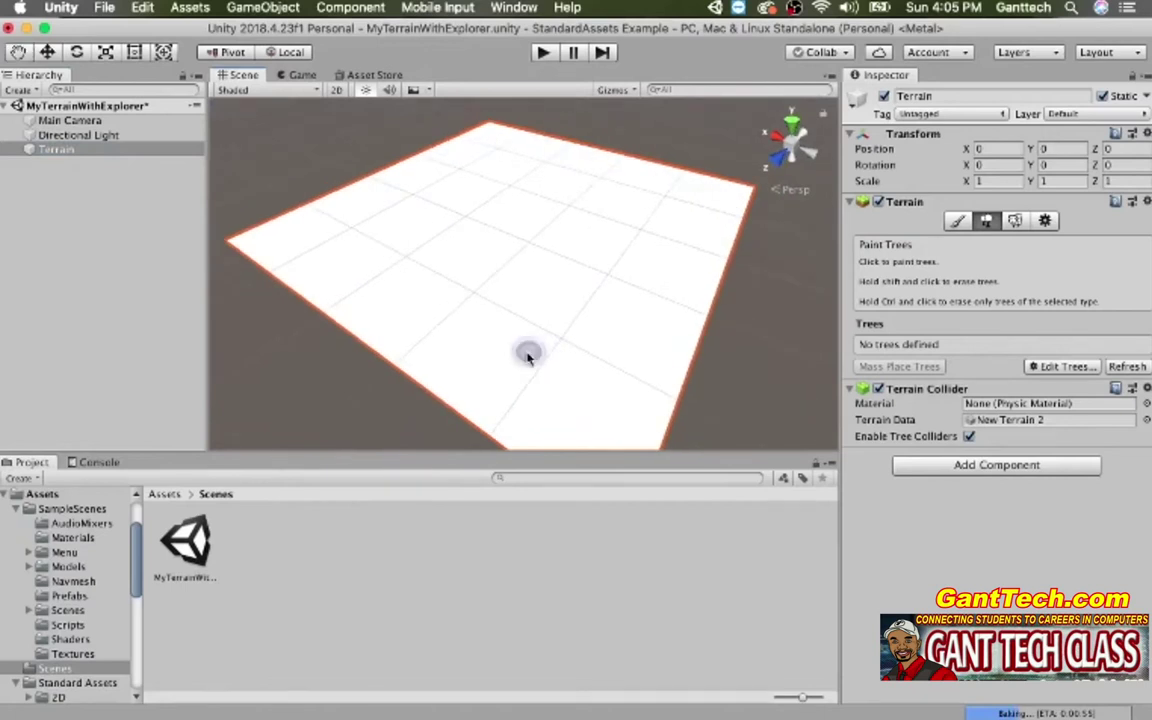
- Reselect the Terrain, switch it to Paint Terrain tools, and bring Safari forward
{"action": "left_click", "coordinate": [66, 162]}
{"action": "left_click", "coordinate": [67, 150]}
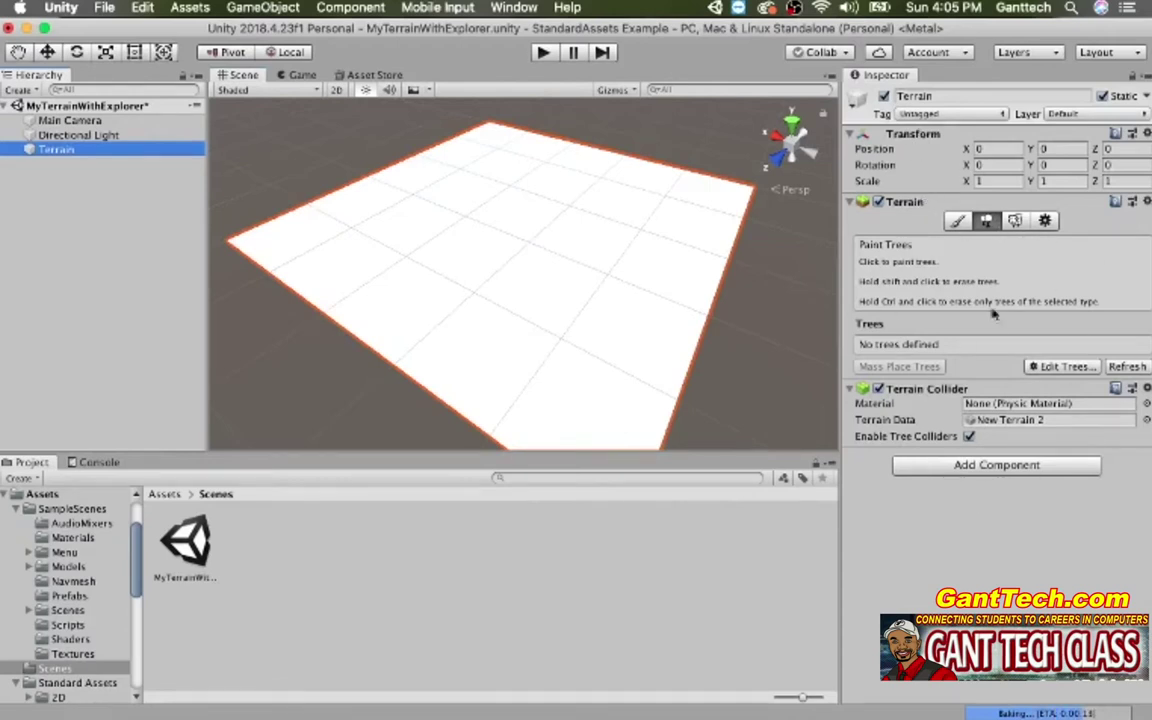
{"action": "left_click", "coordinate": [957, 220]}
{"action": "key", "text": "super+Tab"}
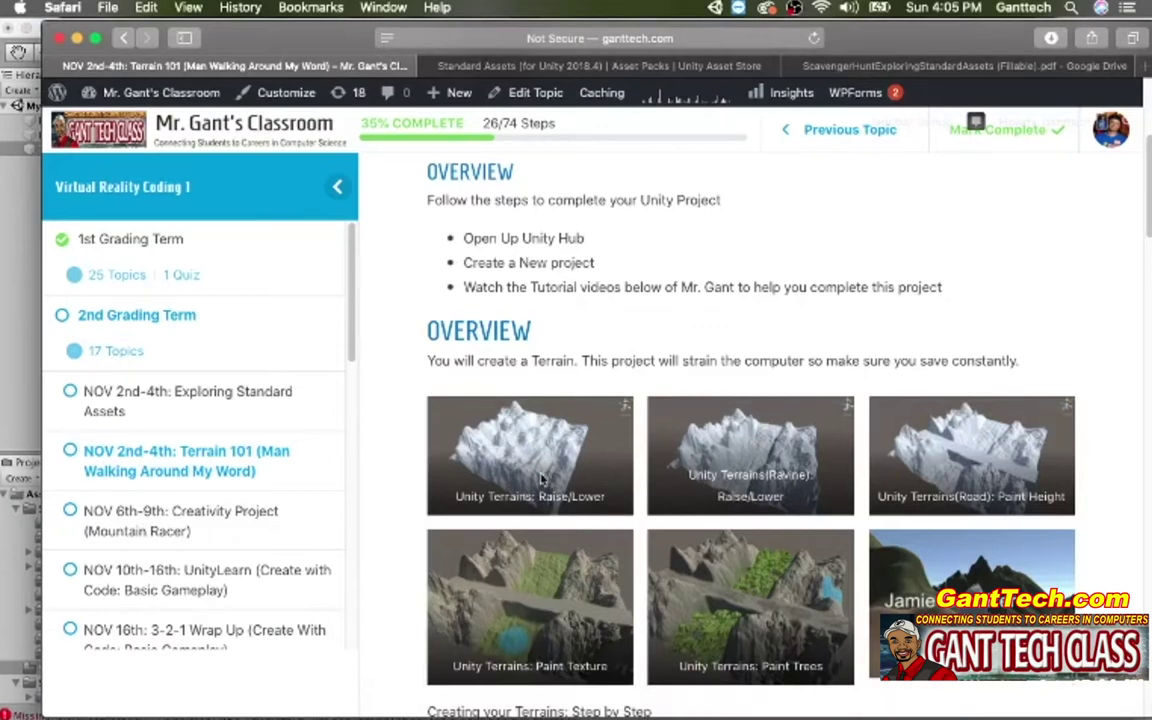
- Return to Unity and select the Terrain to show its Paint Texture settings
{"action": "left_click", "coordinate": [6, 358]}
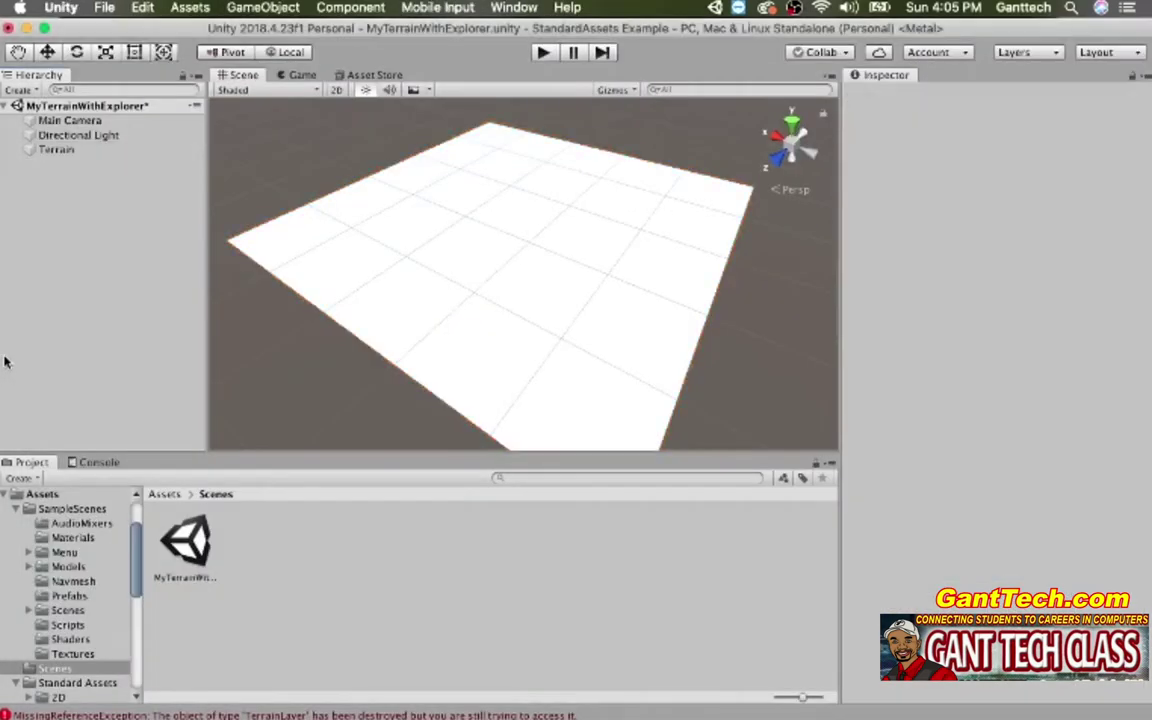
{"action": "left_click", "coordinate": [468, 302]}
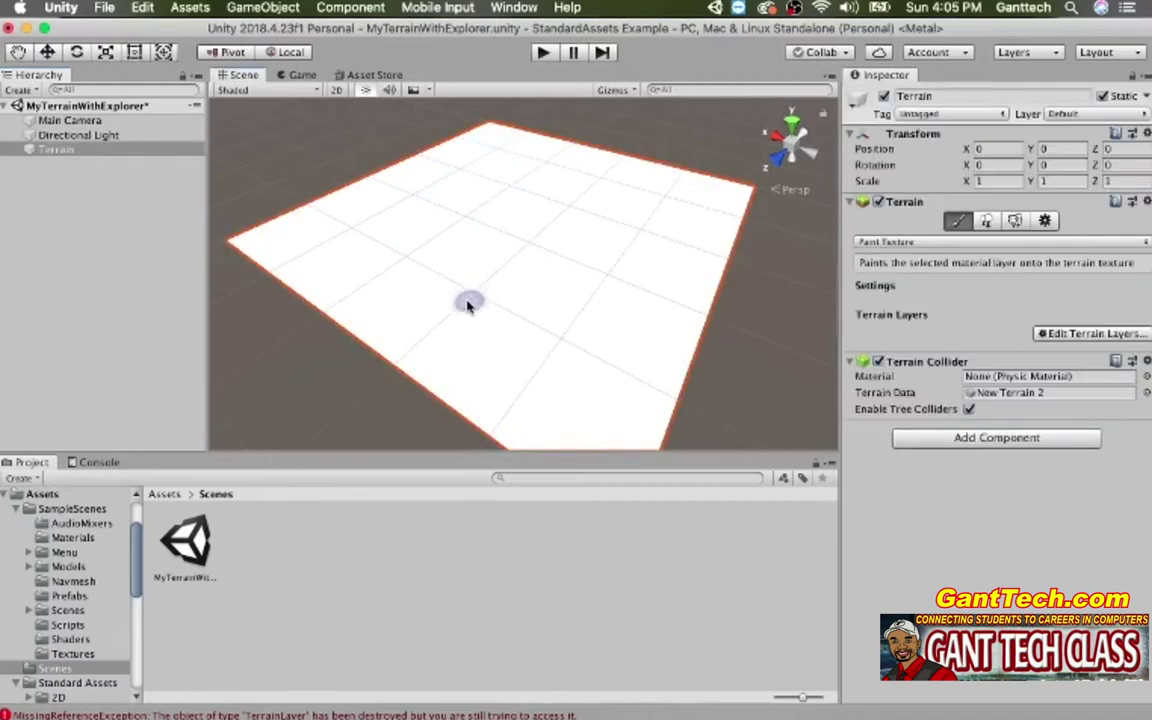
- Switch the terrain tool to Create Neighbor Terrains, then to Raise or Lower Terrain
{"action": "left_click", "coordinate": [912, 243]}
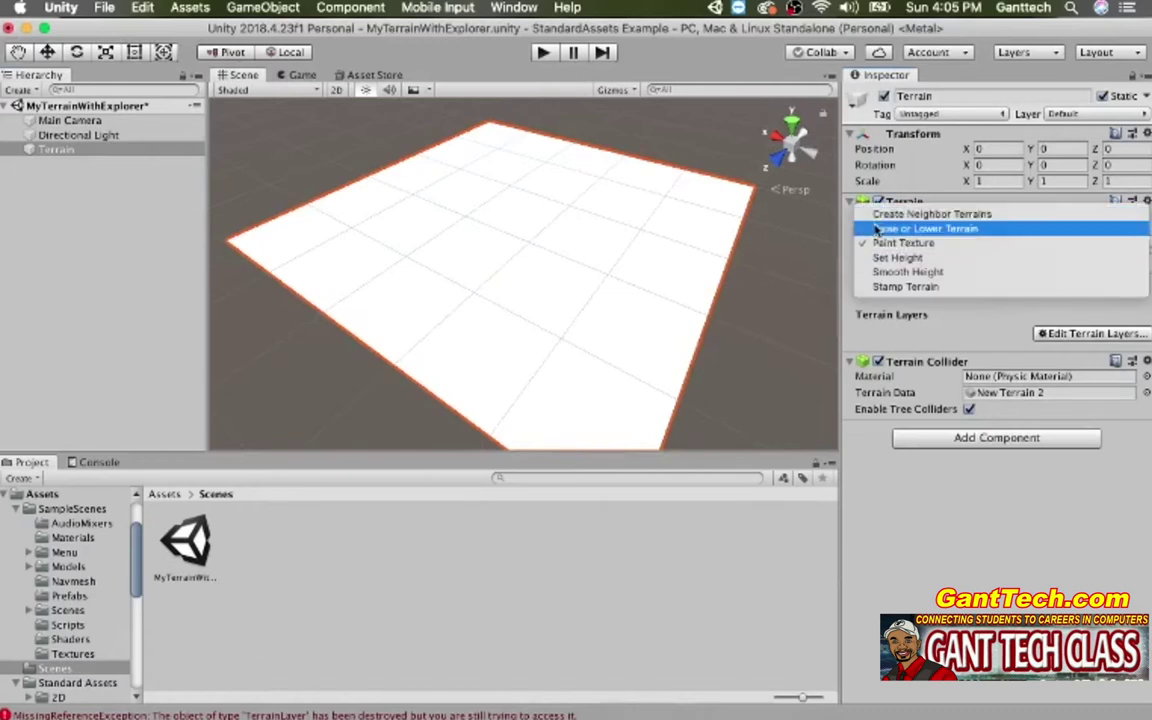
{"action": "left_click", "coordinate": [930, 214]}
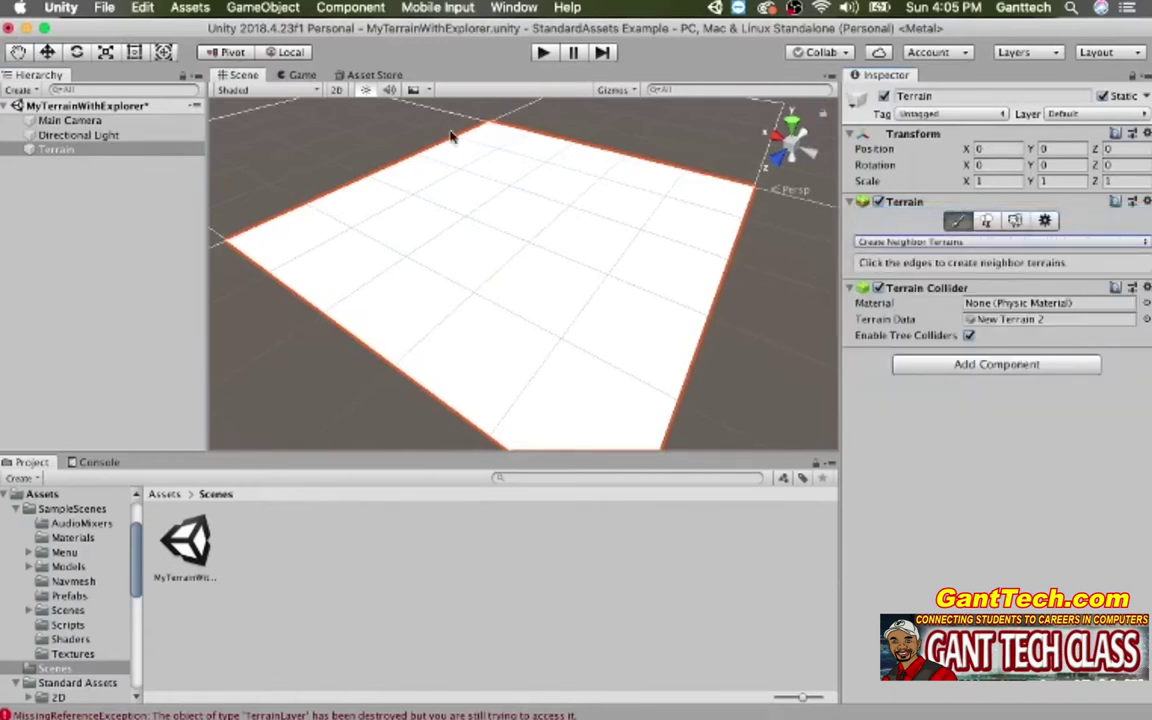
{"action": "left_click", "coordinate": [905, 242]}
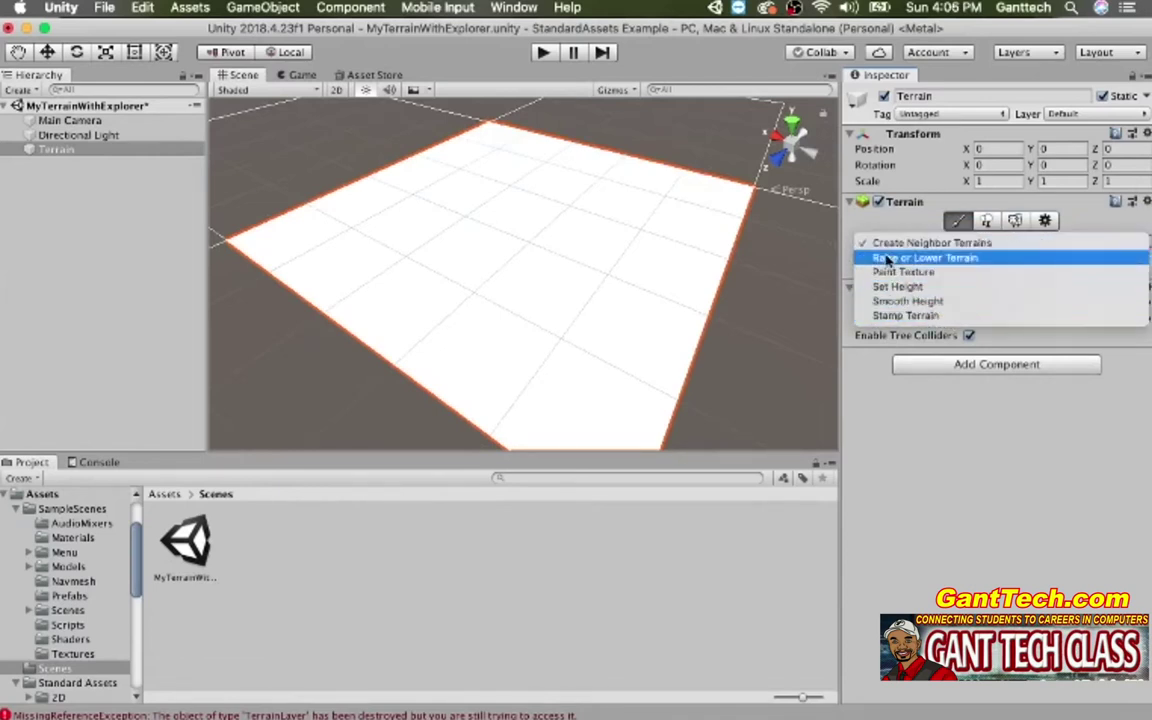
{"action": "left_click", "coordinate": [886, 259]}
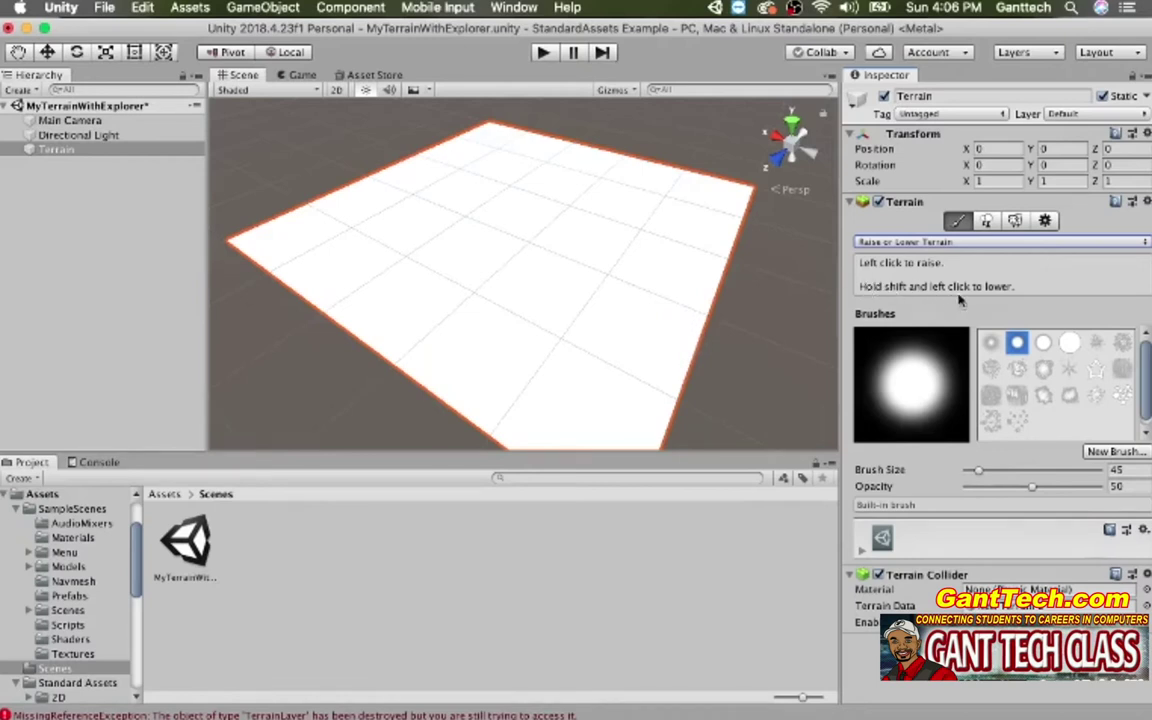
- Try several brush shapes, settle on the noisy texture brush, and set Brush Size to 125
{"action": "left_click", "coordinate": [1044, 343]}
{"action": "left_click", "coordinate": [1069, 343]}
{"action": "left_click", "coordinate": [1121, 395]}
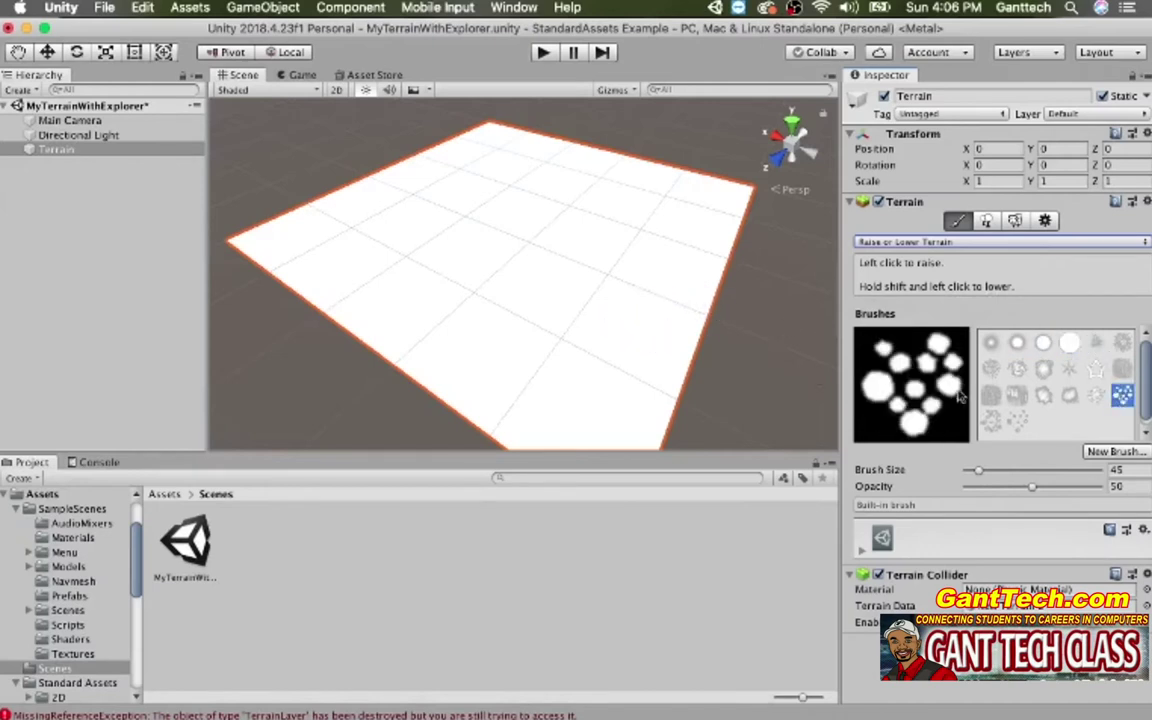
{"action": "left_click", "coordinate": [990, 421]}
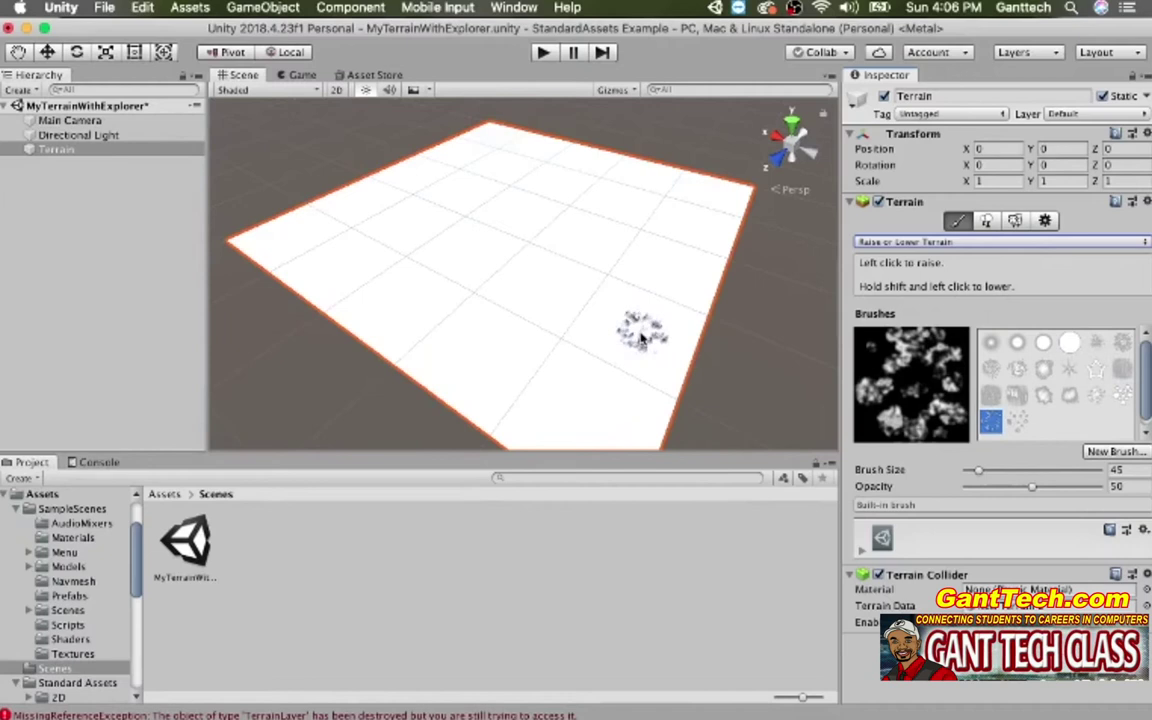
{"action": "left_click", "coordinate": [1016, 421]}
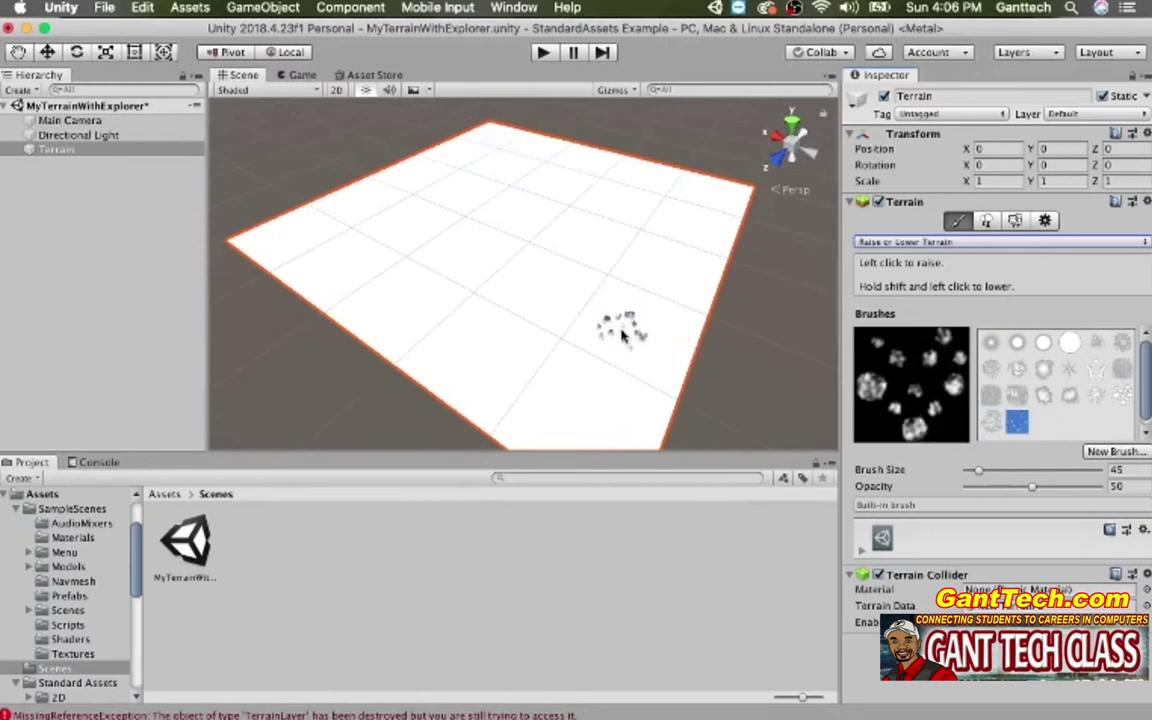
{"action": "left_click", "coordinate": [1016, 395]}
{"action": "left_click", "coordinate": [990, 395]}
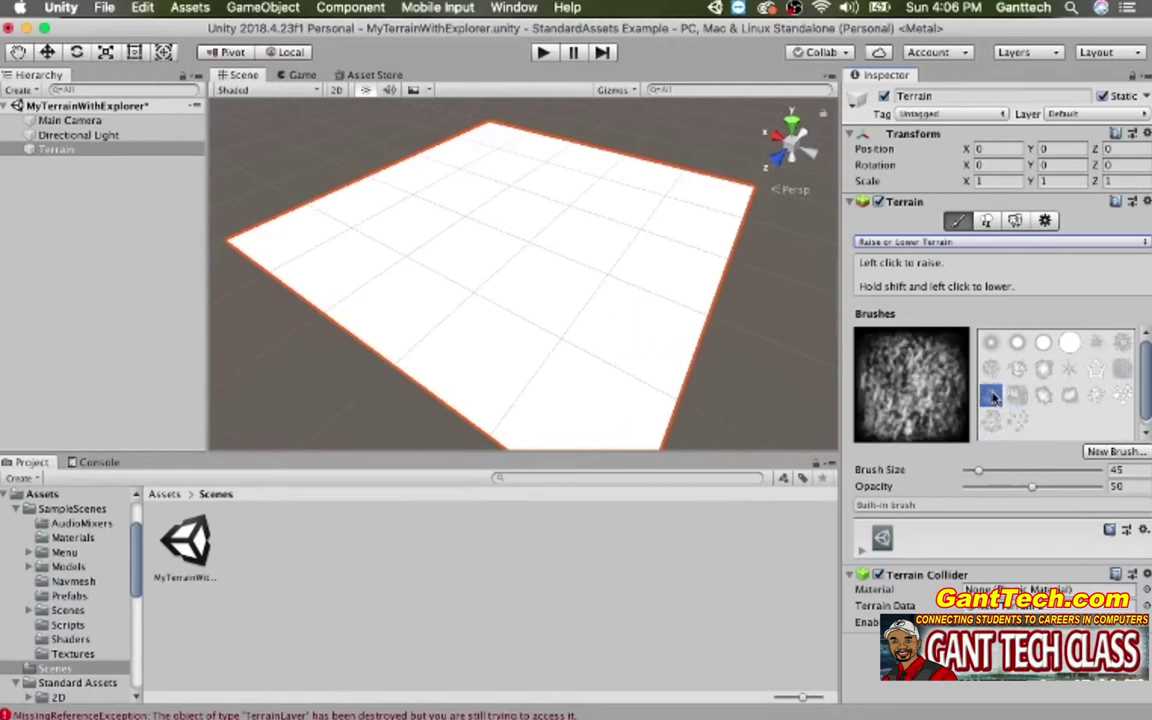
{"action": "left_click_drag", "start_coordinate": [977, 471], "coordinate": [1001, 471]}
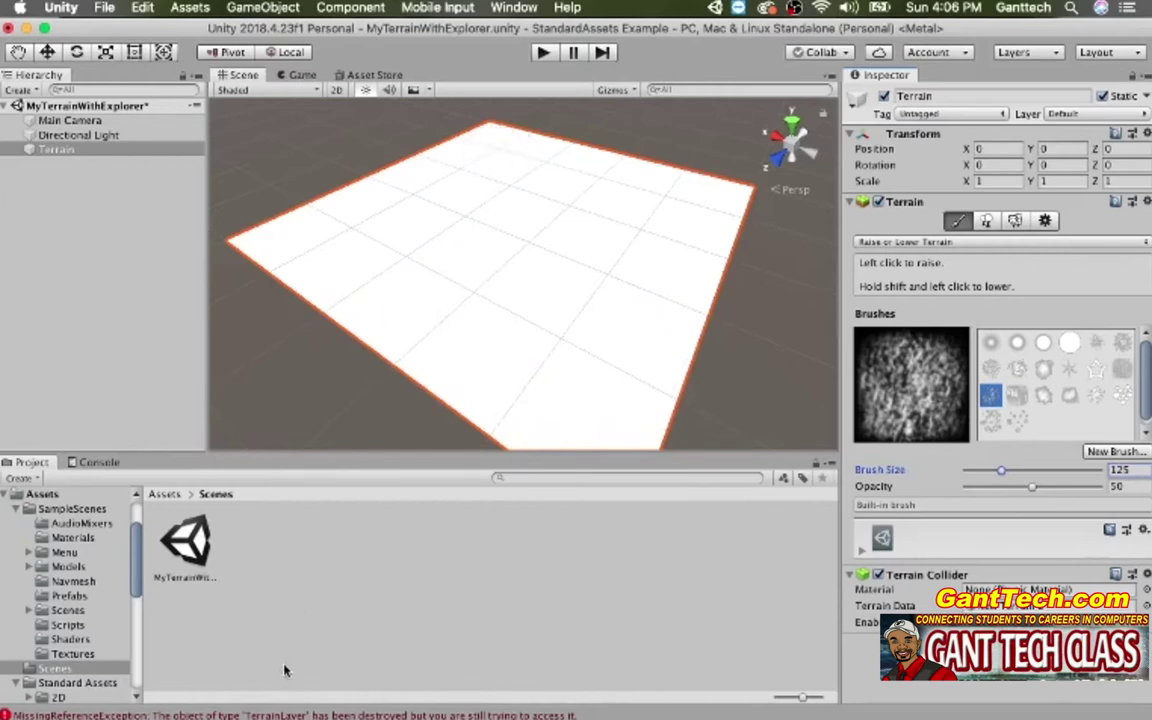
- Glance at the Safari course page, then return to Unity and reselect the Terrain
{"action": "key", "text": "super+Tab"}
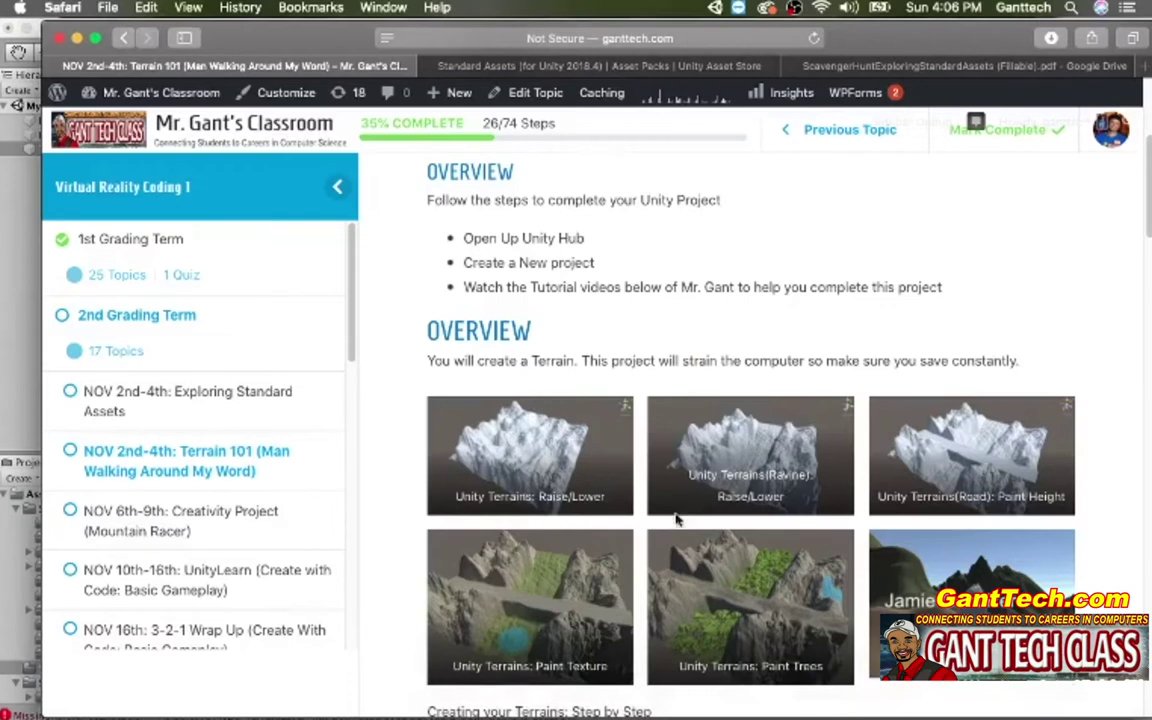
{"action": "left_click", "coordinate": [33, 305]}
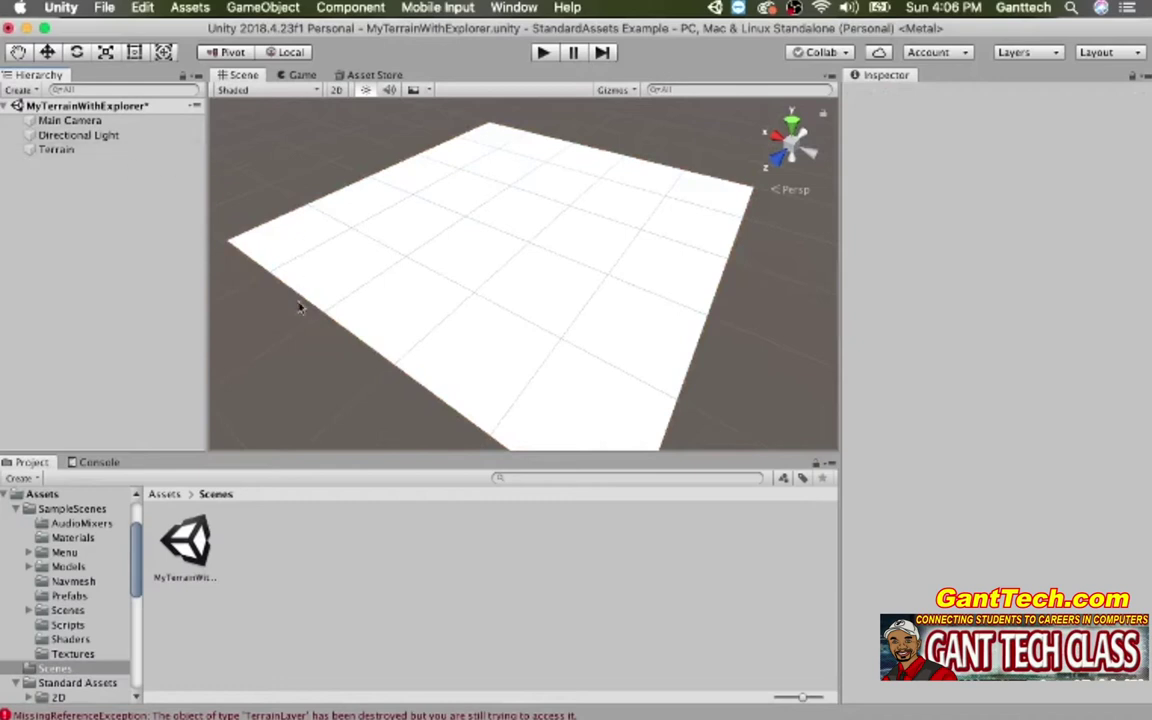
{"action": "left_click", "coordinate": [57, 149]}
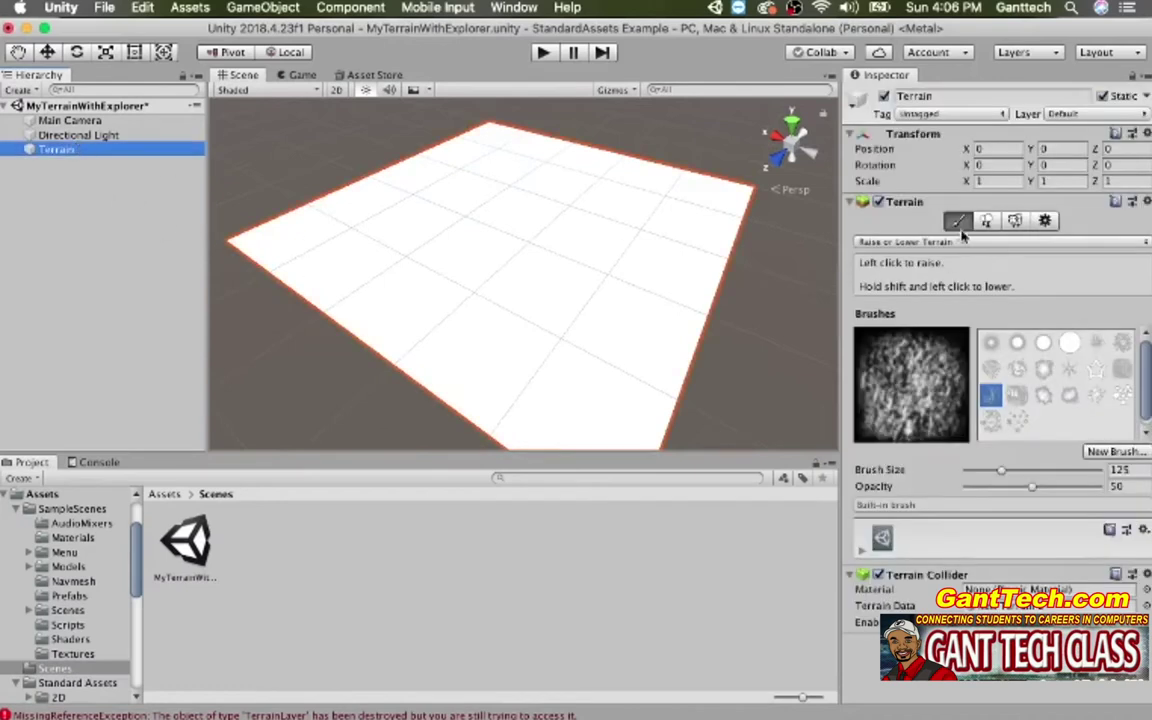
- Raise a far-edge peak and a mound, then add a bumpy centre patch with a soft cloudy brush
{"action": "mouse_move", "coordinate": [462, 152]}
{"action": "left_mouse_down"}
{"action": "mouse_move", "coordinate": [474, 127]}
{"action": "mouse_move", "coordinate": [466, 150]}
{"action": "mouse_move", "coordinate": [360, 152]}
{"action": "mouse_move", "coordinate": [300, 190]}
{"action": "mouse_move", "coordinate": [275, 235]}
{"action": "mouse_move", "coordinate": [488, 191]}
{"action": "mouse_move", "coordinate": [491, 295]}
{"action": "left_mouse_up"}
{"action": "mouse_move", "coordinate": [589, 183]}
{"action": "left_mouse_down"}
{"action": "mouse_move", "coordinate": [522, 296]}
{"action": "mouse_move", "coordinate": [455, 295]}
{"action": "mouse_move", "coordinate": [510, 320]}
{"action": "mouse_move", "coordinate": [659, 226]}
{"action": "mouse_move", "coordinate": [613, 170]}
{"action": "mouse_move", "coordinate": [651, 169]}
{"action": "mouse_move", "coordinate": [600, 245]}
{"action": "mouse_move", "coordinate": [520, 300]}
{"action": "mouse_move", "coordinate": [388, 315]}
{"action": "mouse_move", "coordinate": [245, 205]}
{"action": "mouse_move", "coordinate": [436, 314]}
{"action": "mouse_move", "coordinate": [400, 230]}
{"action": "mouse_move", "coordinate": [345, 220]}
{"action": "mouse_move", "coordinate": [419, 172]}
{"action": "mouse_move", "coordinate": [432, 263]}
{"action": "mouse_move", "coordinate": [562, 206]}
{"action": "mouse_move", "coordinate": [523, 303]}
{"action": "mouse_move", "coordinate": [541, 393]}
{"action": "left_mouse_up"}
{"action": "left_click", "coordinate": [1043, 369]}
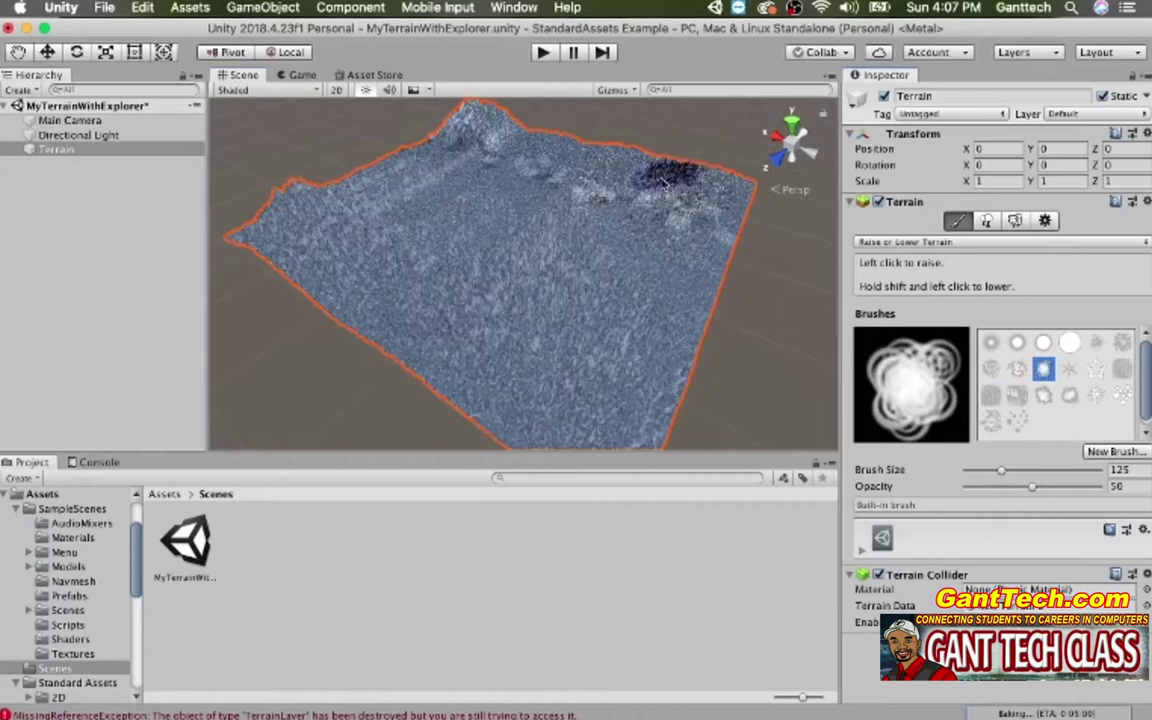
{"action": "mouse_move", "coordinate": [566, 195]}
{"action": "left_mouse_down"}
{"action": "mouse_move", "coordinate": [545, 235]}
{"action": "mouse_move", "coordinate": [610, 290]}
{"action": "left_mouse_up"}
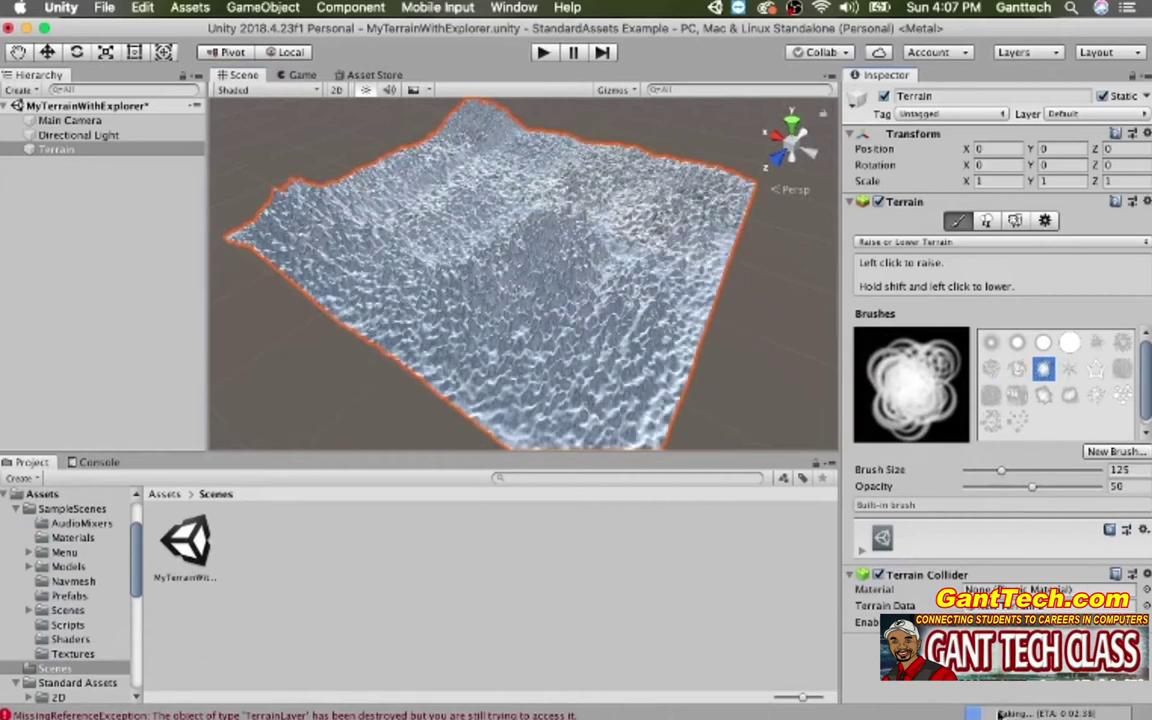
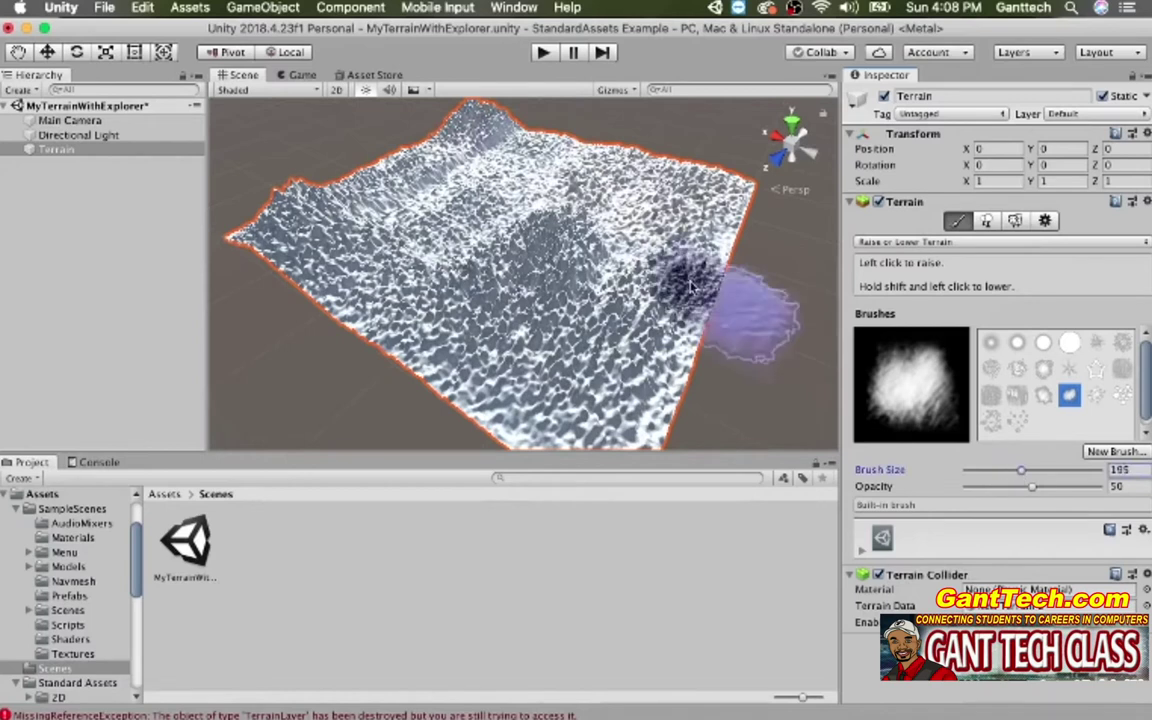
- Raise a ridge at the terrain's far-right corner and a bump at its left corner
{"action": "left_click_drag", "start_coordinate": [697, 183], "coordinate": [707, 185]}
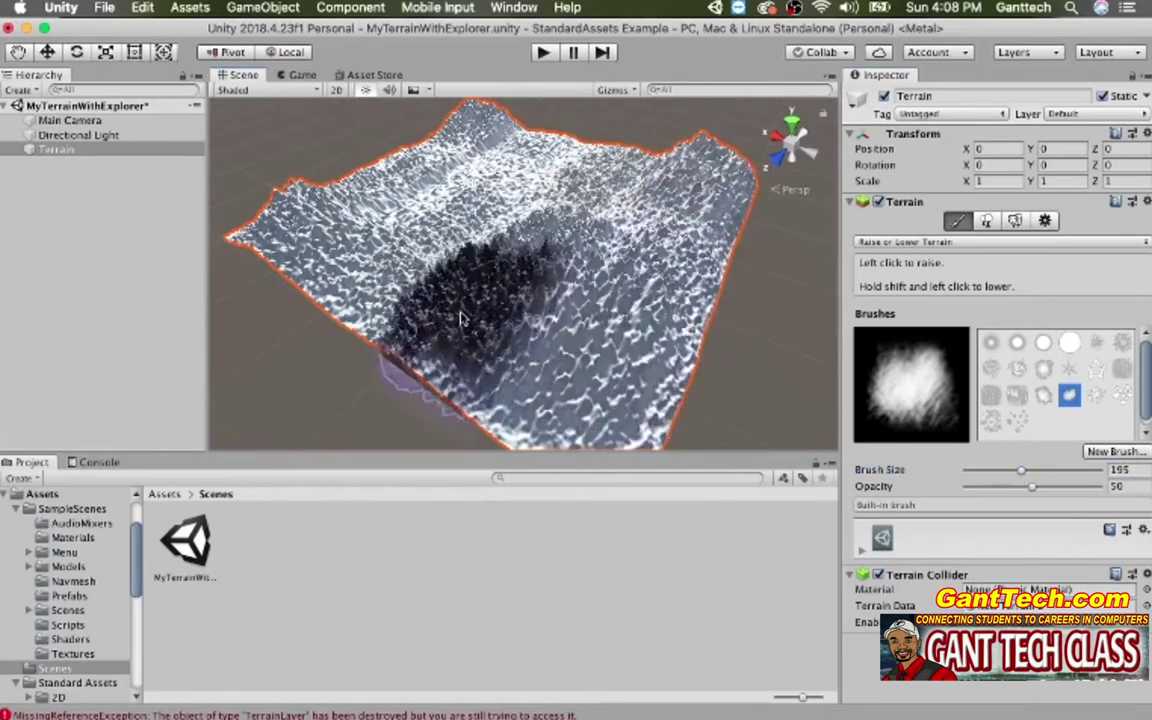
{"action": "mouse_move", "coordinate": [350, 250]}
{"action": "left_mouse_down"}
{"action": "mouse_move", "coordinate": [318, 222]}
{"action": "mouse_move", "coordinate": [353, 218]}
{"action": "mouse_move", "coordinate": [407, 170]}
{"action": "mouse_move", "coordinate": [523, 132]}
{"action": "mouse_move", "coordinate": [479, 143]}
{"action": "mouse_move", "coordinate": [565, 145]}
{"action": "mouse_move", "coordinate": [541, 160]}
{"action": "mouse_move", "coordinate": [441, 150]}
{"action": "mouse_move", "coordinate": [592, 198]}
{"action": "mouse_move", "coordinate": [420, 183]}
{"action": "mouse_move", "coordinate": [432, 212]}
{"action": "mouse_move", "coordinate": [460, 228]}
{"action": "mouse_move", "coordinate": [446, 165]}
{"action": "mouse_move", "coordinate": [474, 177]}
{"action": "mouse_move", "coordinate": [567, 157]}
{"action": "mouse_move", "coordinate": [592, 173]}
{"action": "mouse_move", "coordinate": [587, 190]}
{"action": "mouse_move", "coordinate": [600, 189]}
{"action": "mouse_move", "coordinate": [460, 211]}
{"action": "mouse_move", "coordinate": [414, 256]}
{"action": "mouse_move", "coordinate": [488, 197]}
{"action": "mouse_move", "coordinate": [600, 205]}
{"action": "mouse_move", "coordinate": [603, 188]}
{"action": "mouse_move", "coordinate": [630, 314]}
{"action": "left_mouse_up"}
{"action": "scroll", "coordinate": [714, 263], "scroll_direction": "up", "scroll_amount": 3}
{"action": "scroll", "coordinate": [714, 263], "scroll_direction": "down", "scroll_amount": 3}
{"action": "left_click_drag", "start_coordinate": [714, 263], "coordinate": [493, 222], "text": "alt"}
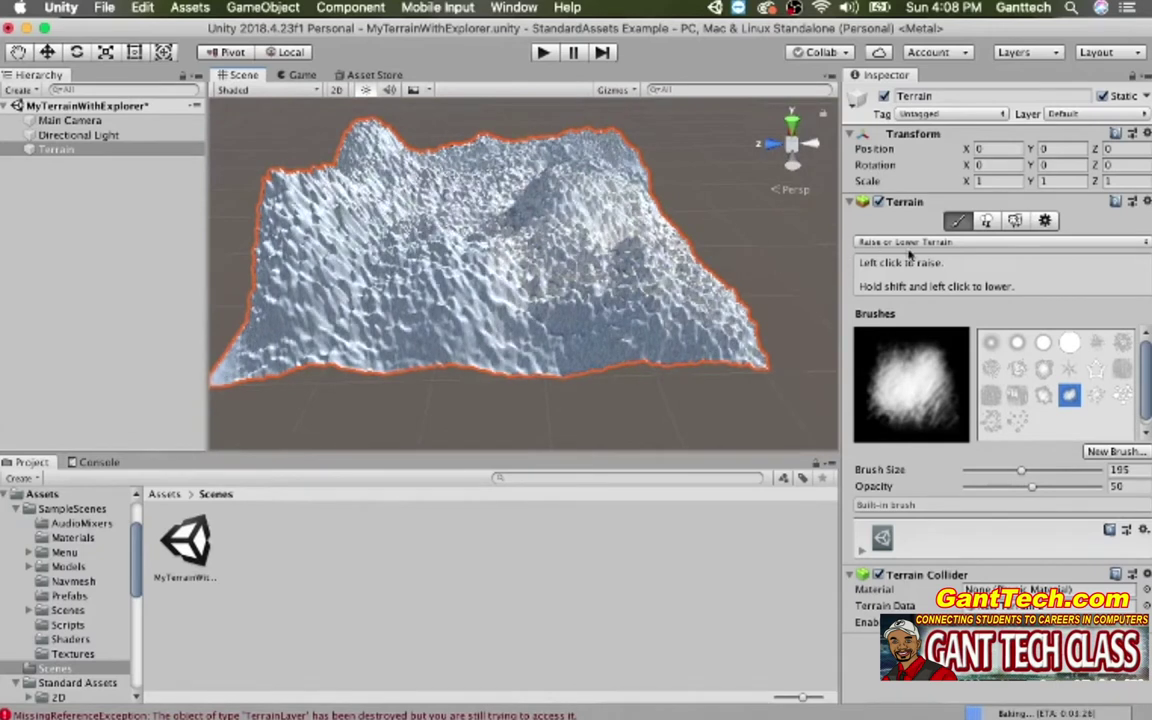
{"action": "mouse_move", "coordinate": [656, 200]}
{"action": "left_mouse_down", "text": "alt"}
{"action": "mouse_move", "coordinate": [661, 229]}
{"action": "mouse_move", "coordinate": [641, 293]}
{"action": "mouse_move", "coordinate": [650, 327]}
{"action": "left_mouse_up", "text": "alt"}
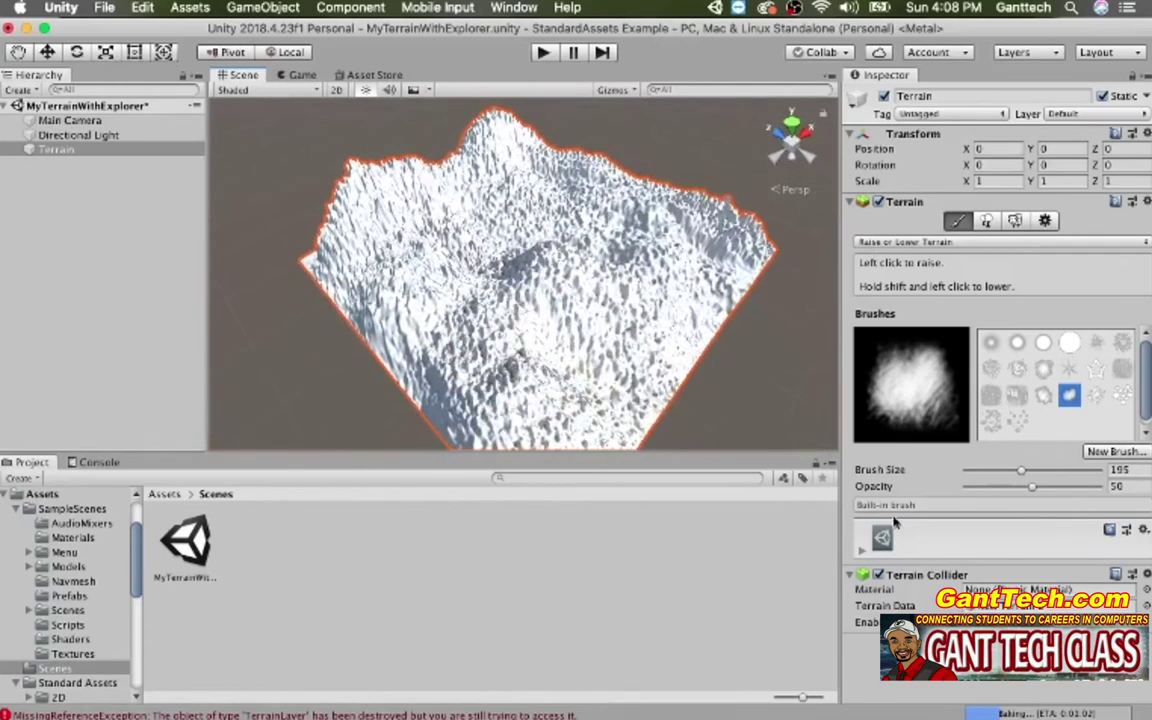
{"action": "mouse_move", "coordinate": [812, 414]}
{"action": "left_mouse_down", "text": "alt"}
{"action": "mouse_move", "coordinate": [733, 360]}
{"action": "mouse_move", "coordinate": [555, 348]}
{"action": "mouse_move", "coordinate": [471, 318]}
{"action": "mouse_move", "coordinate": [493, 342]}
{"action": "mouse_move", "coordinate": [545, 340]}
{"action": "mouse_move", "coordinate": [612, 288]}
{"action": "mouse_move", "coordinate": [663, 358]}
{"action": "mouse_move", "coordinate": [380, 265]}
{"action": "mouse_move", "coordinate": [368, 283]}
{"action": "mouse_move", "coordinate": [410, 305]}
{"action": "left_mouse_up", "text": "alt"}
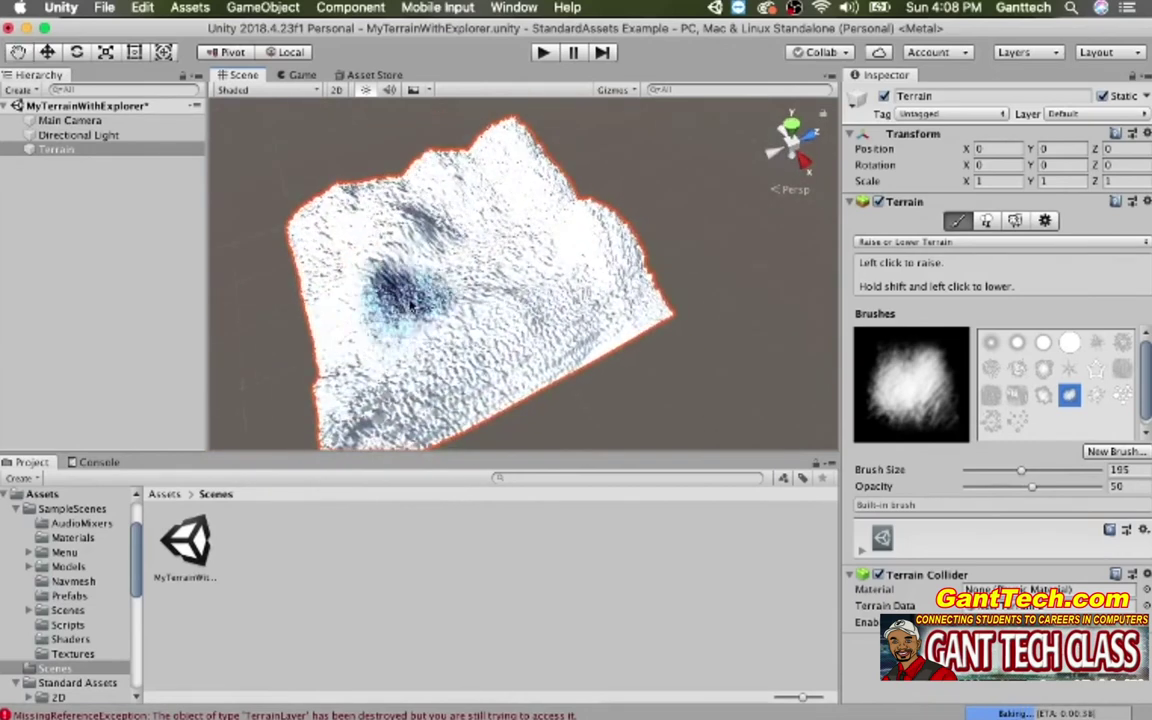
{"action": "mouse_move", "coordinate": [495, 331]}
{"action": "left_mouse_down", "text": "alt"}
{"action": "mouse_move", "coordinate": [535, 200]}
{"action": "mouse_move", "coordinate": [527, 208]}
{"action": "mouse_move", "coordinate": [481, 167]}
{"action": "mouse_move", "coordinate": [548, 167]}
{"action": "mouse_move", "coordinate": [567, 278]}
{"action": "mouse_move", "coordinate": [527, 321]}
{"action": "mouse_move", "coordinate": [527, 347]}
{"action": "mouse_move", "coordinate": [540, 347]}
{"action": "left_mouse_up", "text": "alt"}
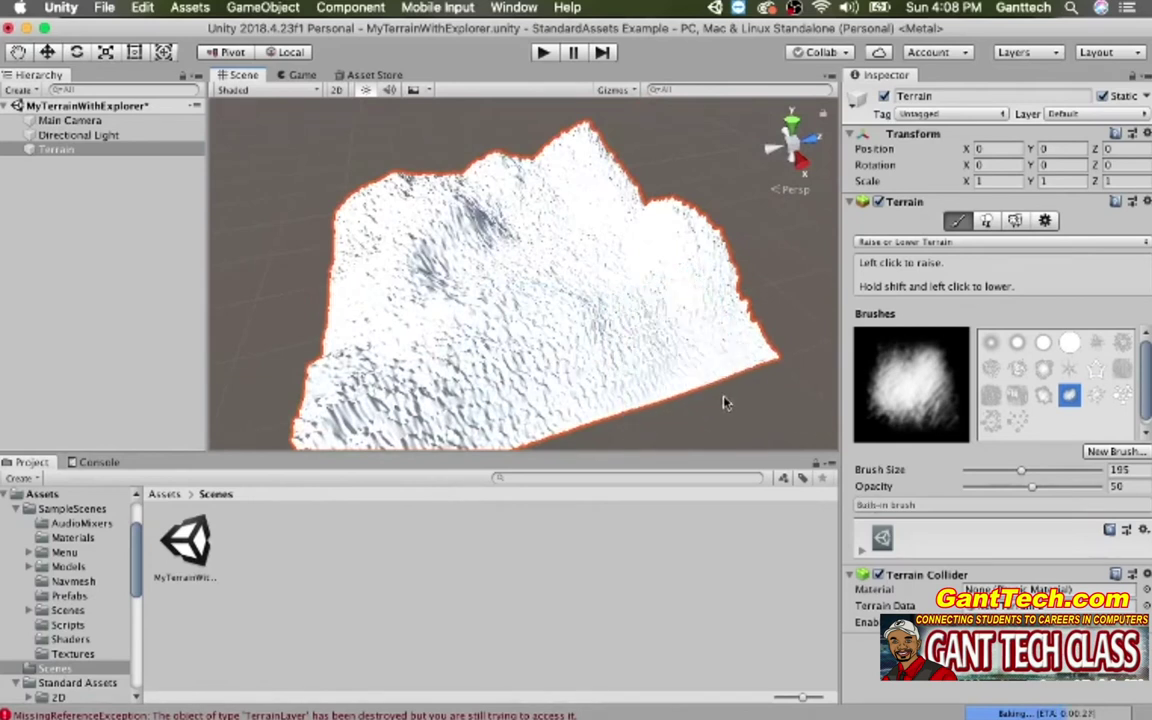
{"action": "left_click_drag", "start_coordinate": [727, 401], "coordinate": [775, 470], "text": "alt"}
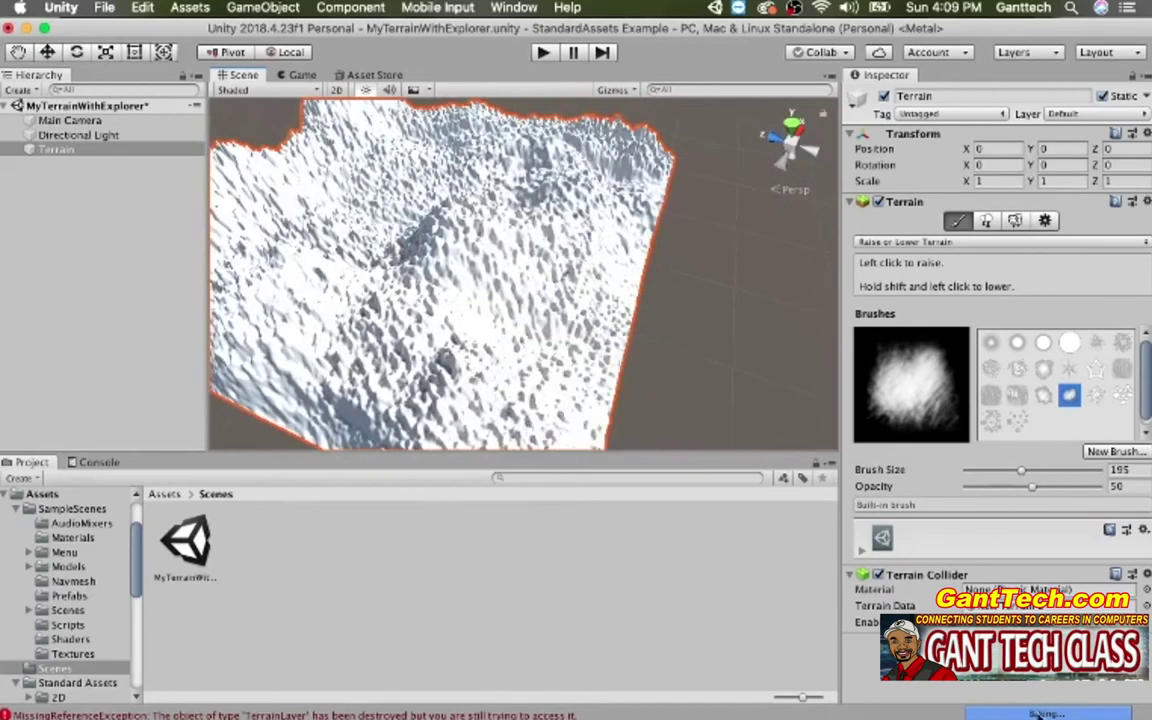
- Raise a patch in the terrain's middle, then bring the Safari course page forward
{"action": "left_click", "coordinate": [497, 293]}
{"action": "scroll", "coordinate": [540, 255], "scroll_direction": "up", "scroll_amount": 3}
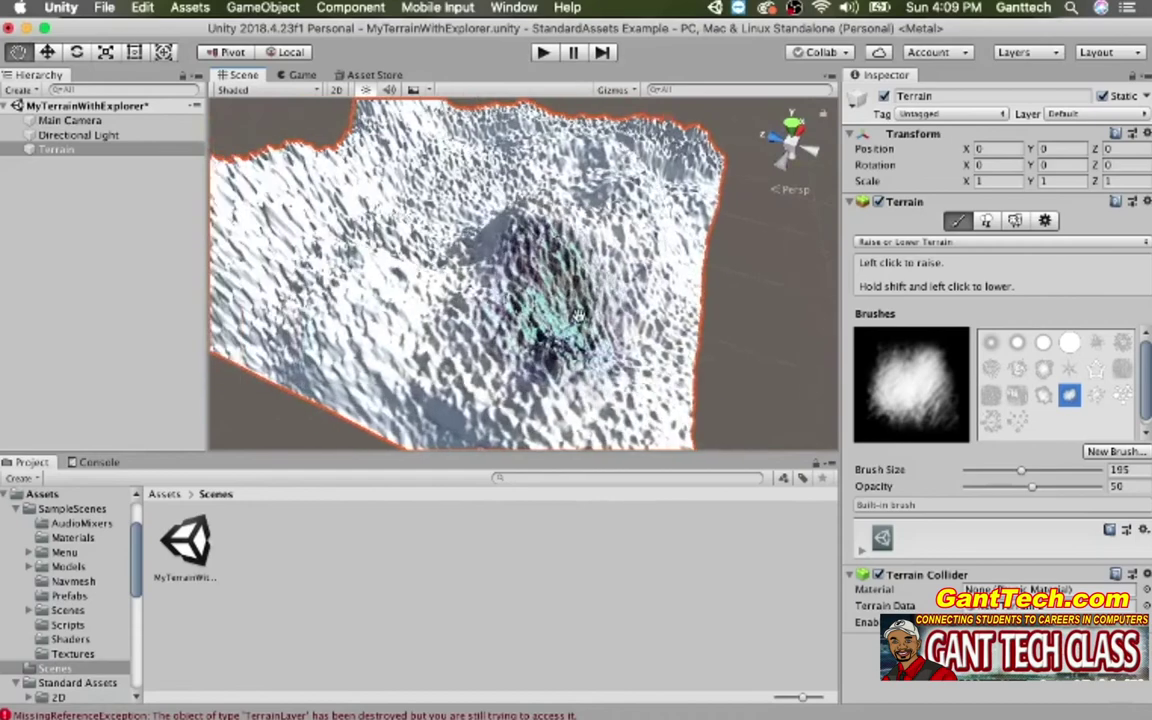
{"action": "scroll", "coordinate": [555, 300], "scroll_direction": "down", "scroll_amount": 5}
{"action": "scroll", "coordinate": [570, 350], "scroll_direction": "up", "scroll_amount": 4}
{"action": "scroll", "coordinate": [576, 365], "scroll_direction": "down", "scroll_amount": 2}
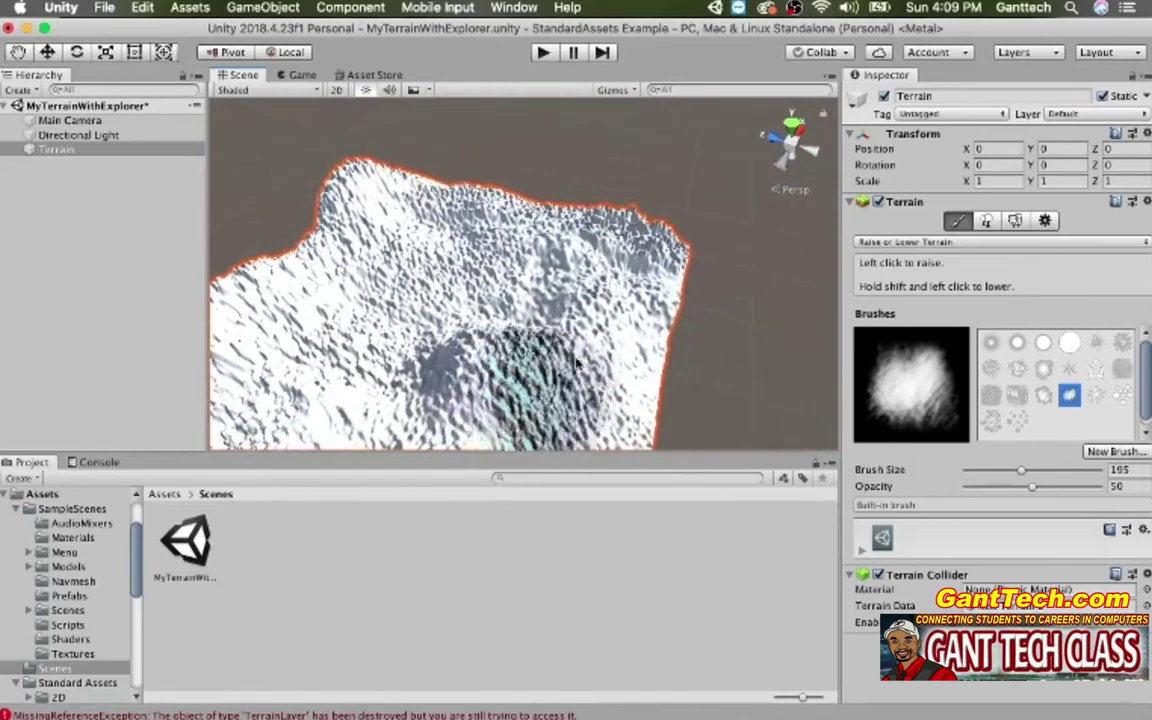
{"action": "left_click_drag", "start_coordinate": [576, 365], "coordinate": [410, 380], "text": "alt"}
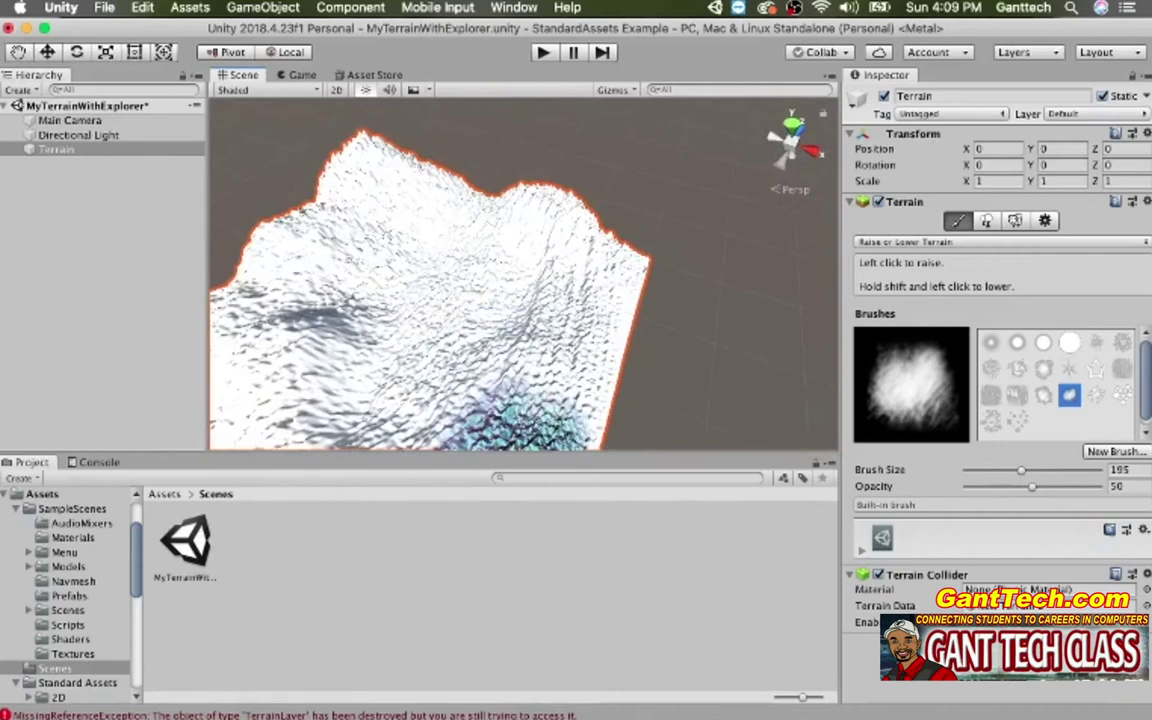
{"action": "left_click", "coordinate": [308, 694]}
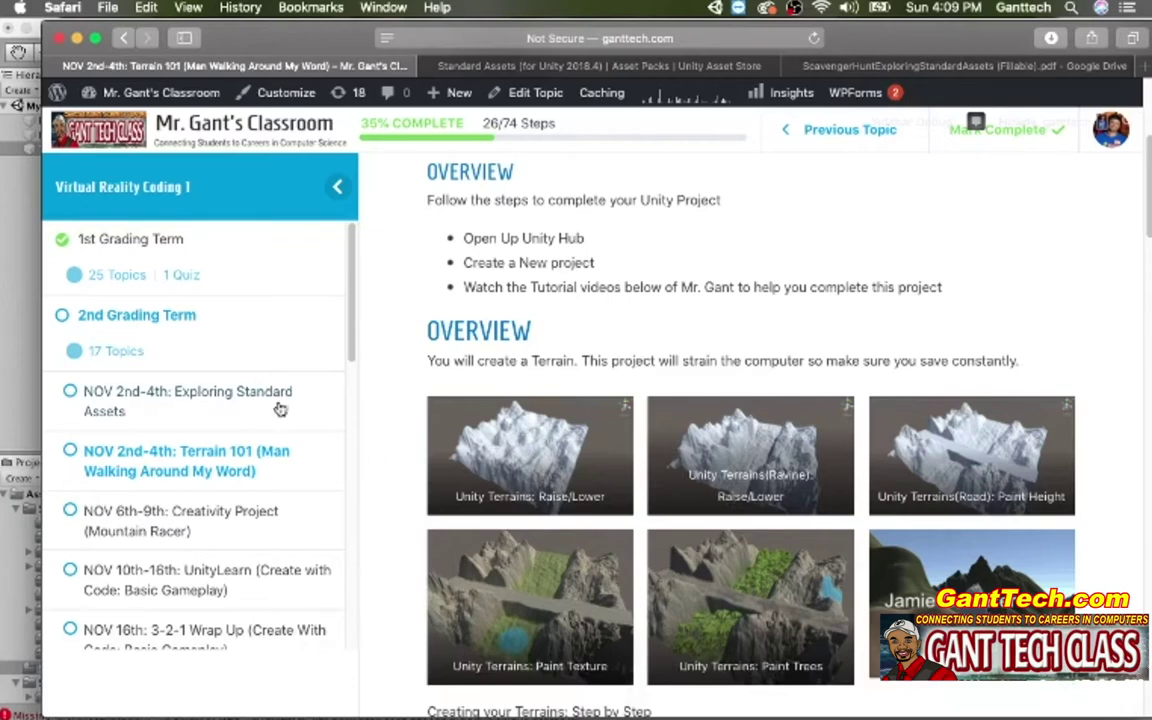
- Switch back to the Unity editor and orbit around the sculpted terrain
{"action": "left_click", "coordinate": [22, 334]}
{"action": "left_click_drag", "start_coordinate": [424, 232], "coordinate": [625, 373], "text": "alt"}
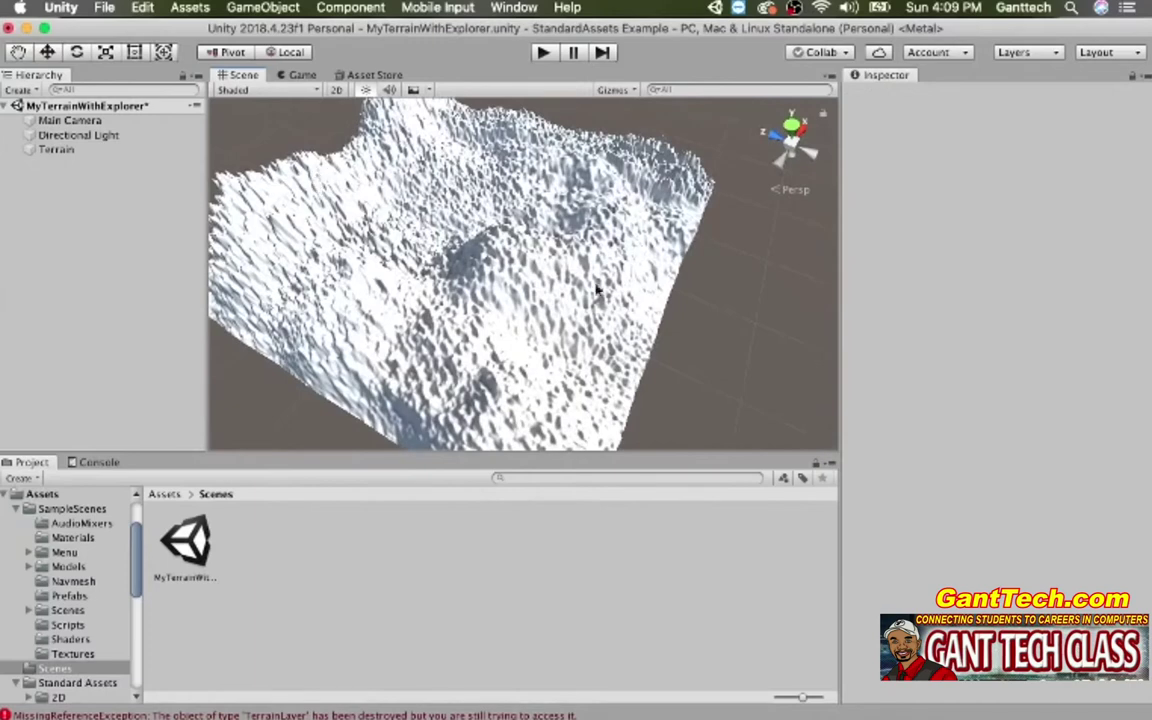
- Select the Terrain and switch to the size-64 splatter sculpting brush
{"action": "left_click_drag", "start_coordinate": [327, 212], "coordinate": [571, 255], "text": "alt"}
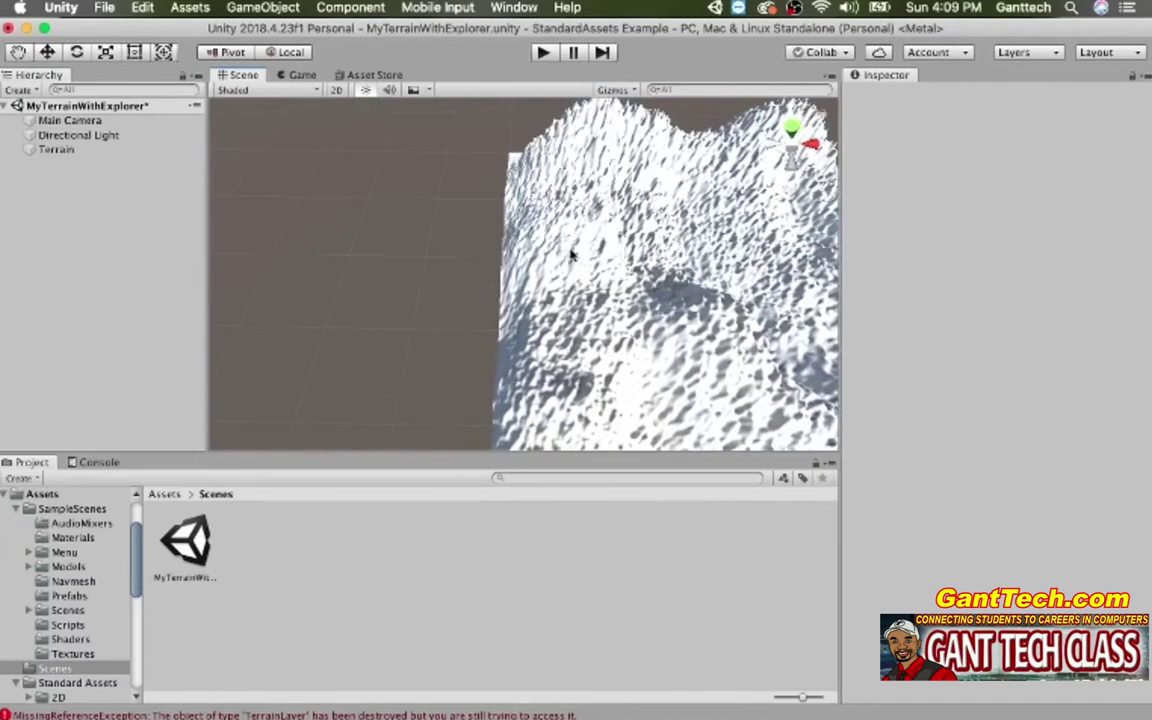
{"action": "left_click_drag", "start_coordinate": [605, 313], "coordinate": [511, 331], "text": "alt"}
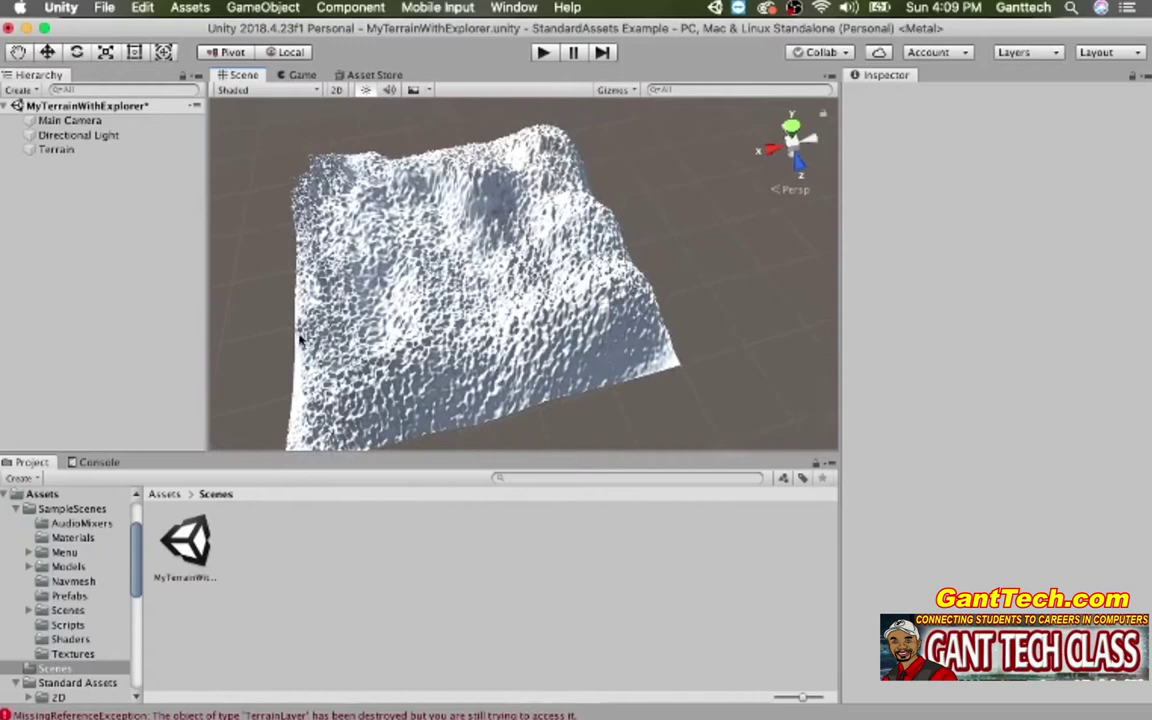
{"action": "left_click_drag", "start_coordinate": [514, 289], "coordinate": [606, 297], "text": "alt"}
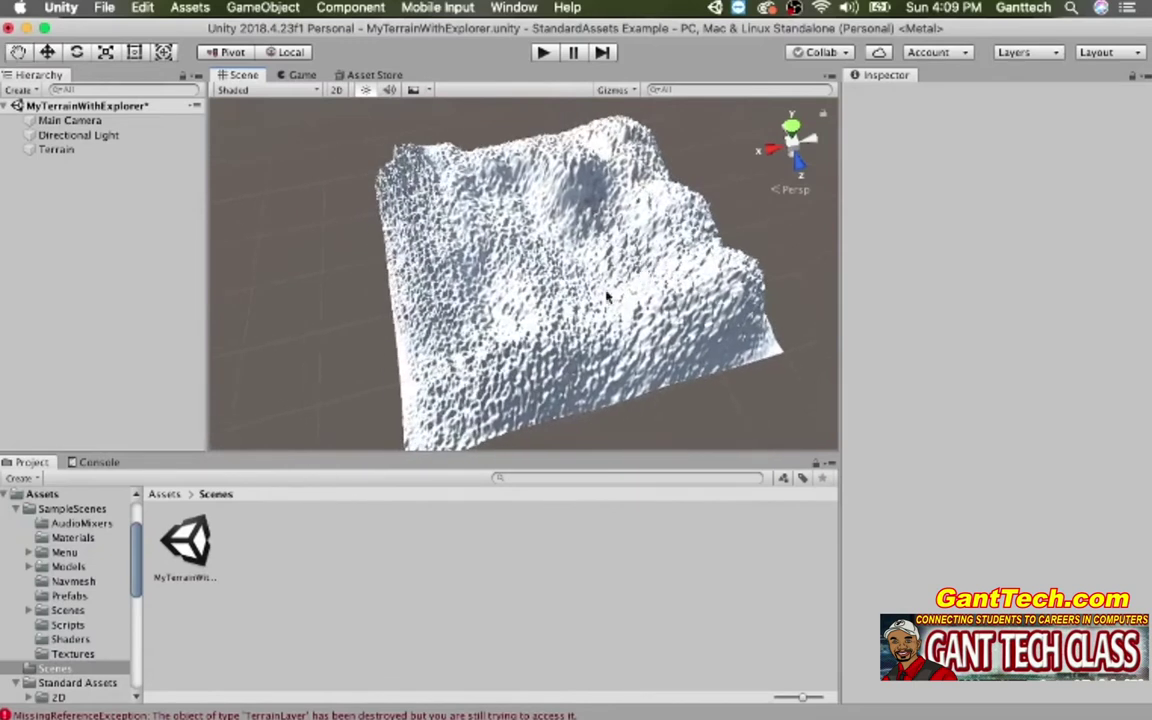
{"action": "left_click", "coordinate": [58, 150]}
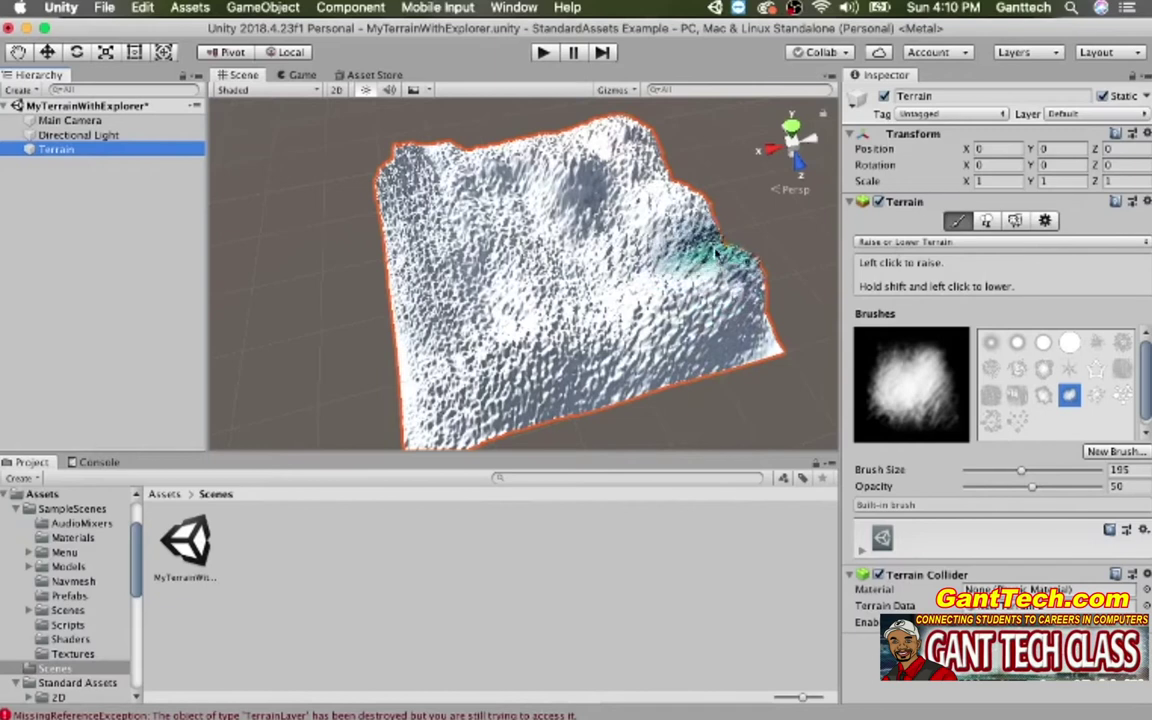
{"action": "left_click", "coordinate": [1017, 421]}
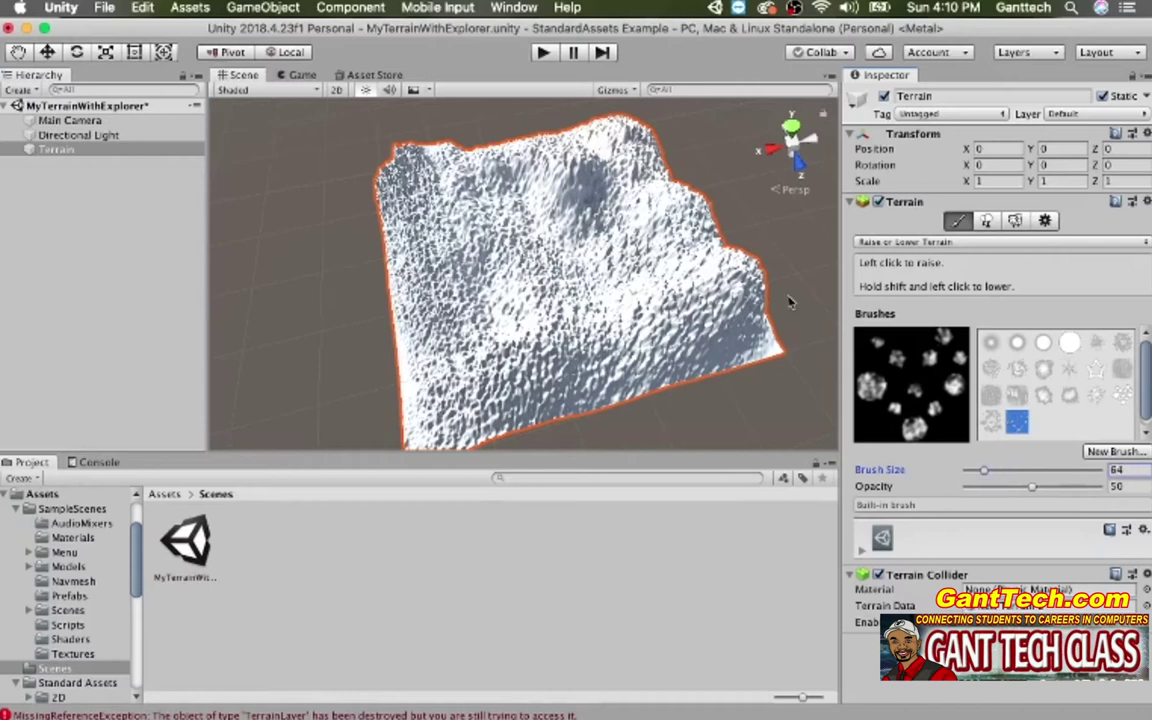
- Raise a ridge across the terrain's middle, then pick the noisy cloud brush
{"action": "left_click_drag", "start_coordinate": [686, 272], "coordinate": [613, 195], "text": "alt"}
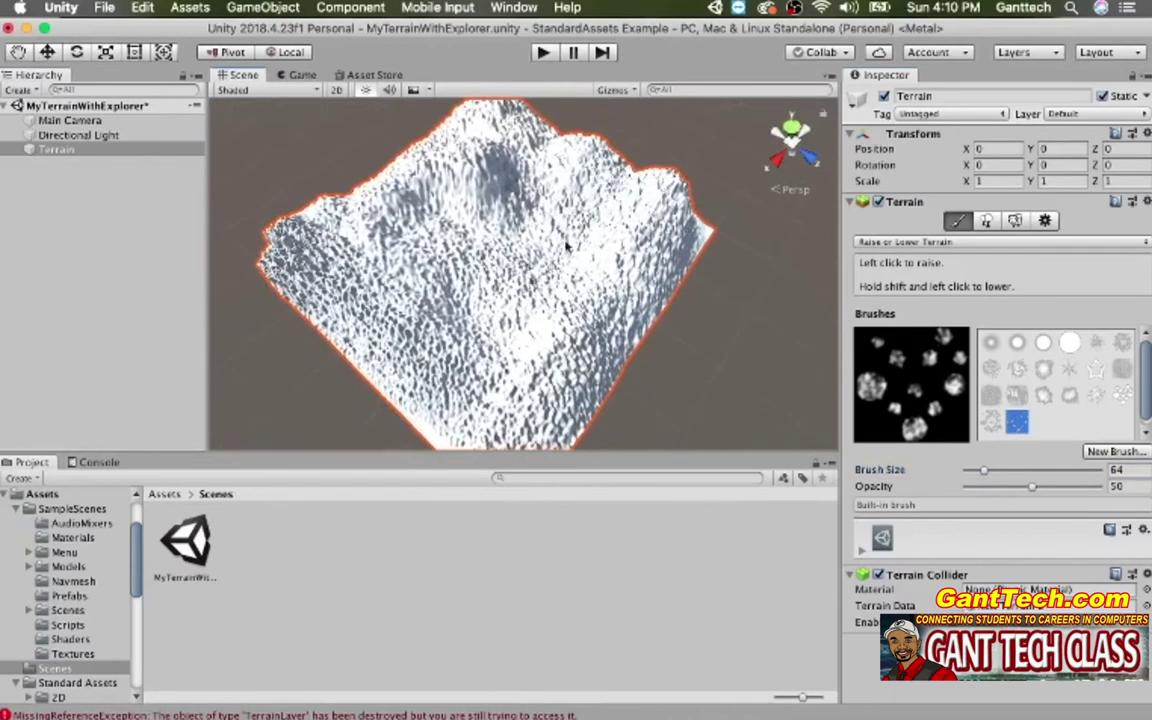
{"action": "left_click_drag", "start_coordinate": [609, 186], "coordinate": [574, 229]}
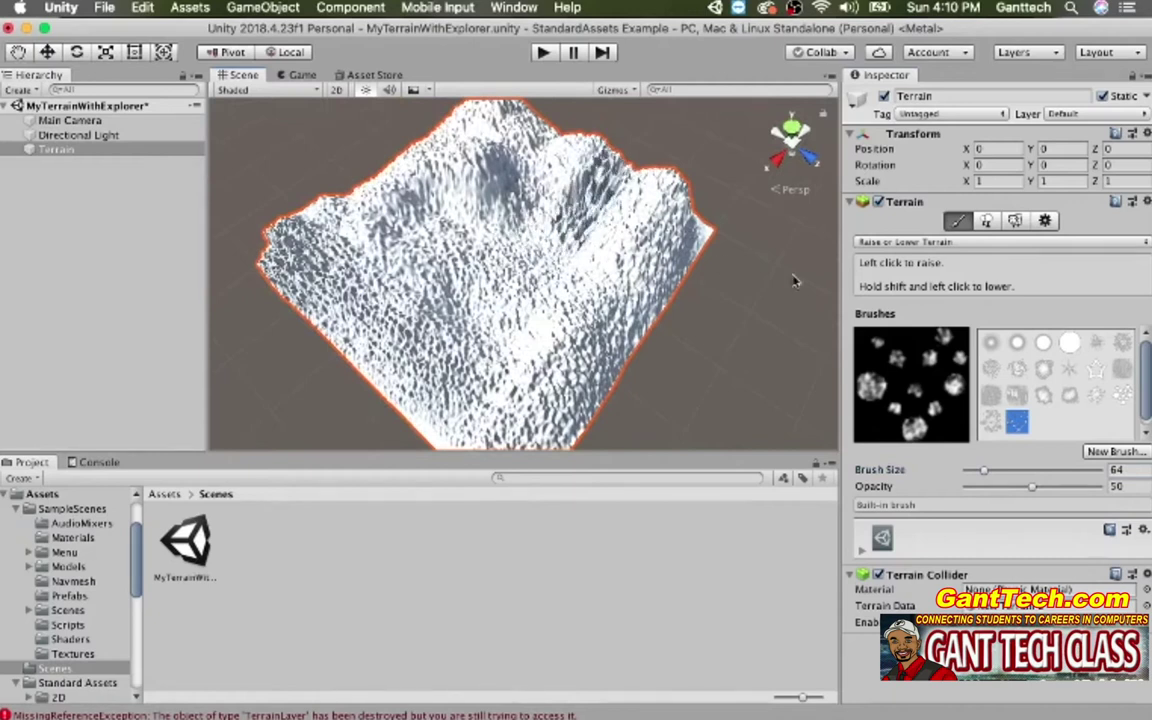
{"action": "left_click", "coordinate": [1122, 344]}
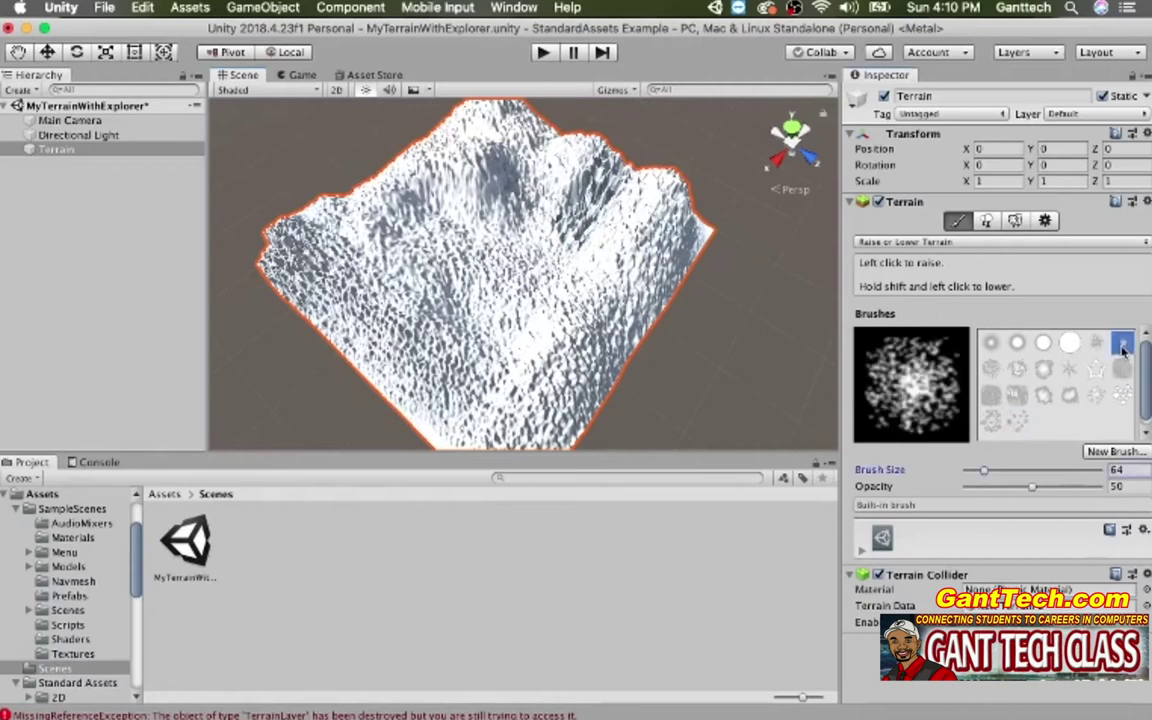
- Sculpt noisy streaks down the middle and roughen the upper-right ridge
{"action": "mouse_move", "coordinate": [613, 172]}
{"action": "left_mouse_down"}
{"action": "mouse_move", "coordinate": [545, 185]}
{"action": "mouse_move", "coordinate": [480, 255]}
{"action": "mouse_move", "coordinate": [455, 330]}
{"action": "mouse_move", "coordinate": [410, 390]}
{"action": "mouse_move", "coordinate": [440, 290]}
{"action": "mouse_move", "coordinate": [405, 365]}
{"action": "mouse_move", "coordinate": [470, 280]}
{"action": "mouse_move", "coordinate": [463, 365]}
{"action": "mouse_move", "coordinate": [400, 350]}
{"action": "mouse_move", "coordinate": [553, 269]}
{"action": "left_mouse_up"}
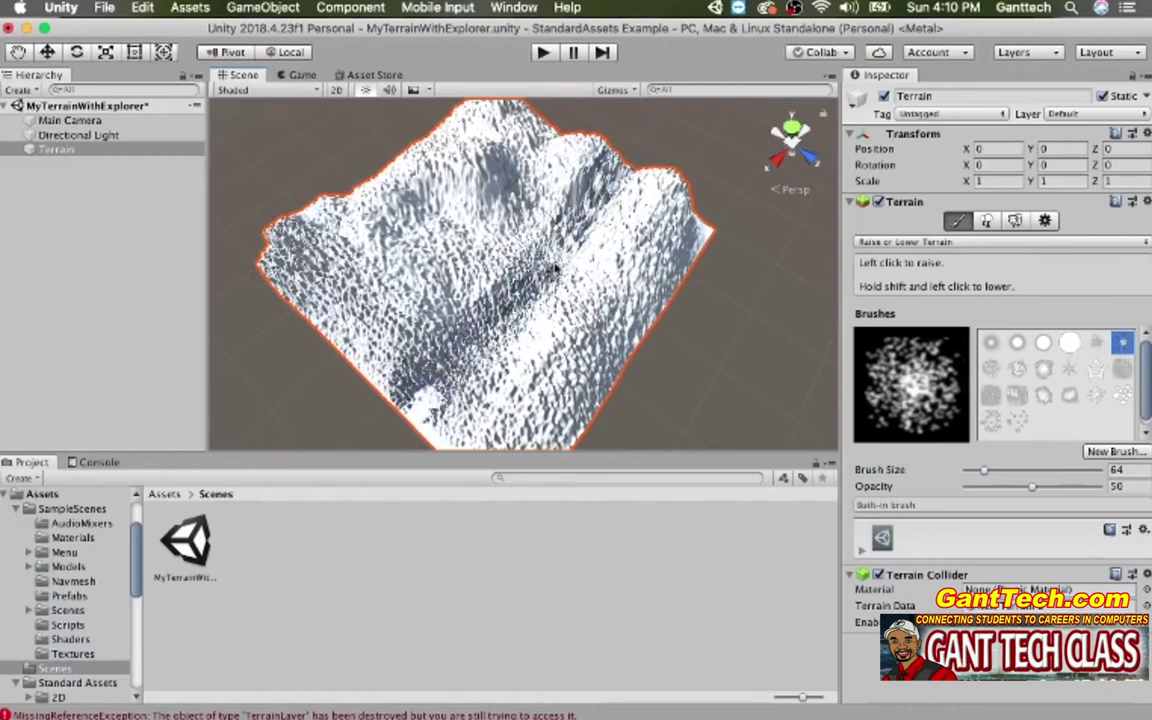
{"action": "mouse_move", "coordinate": [626, 177]}
{"action": "left_mouse_down"}
{"action": "mouse_move", "coordinate": [520, 205]}
{"action": "mouse_move", "coordinate": [410, 320]}
{"action": "mouse_move", "coordinate": [470, 268]}
{"action": "mouse_move", "coordinate": [497, 320]}
{"action": "mouse_move", "coordinate": [425, 320]}
{"action": "mouse_move", "coordinate": [490, 255]}
{"action": "mouse_move", "coordinate": [400, 360]}
{"action": "mouse_move", "coordinate": [462, 398]}
{"action": "mouse_move", "coordinate": [440, 338]}
{"action": "mouse_move", "coordinate": [564, 283]}
{"action": "left_mouse_up"}
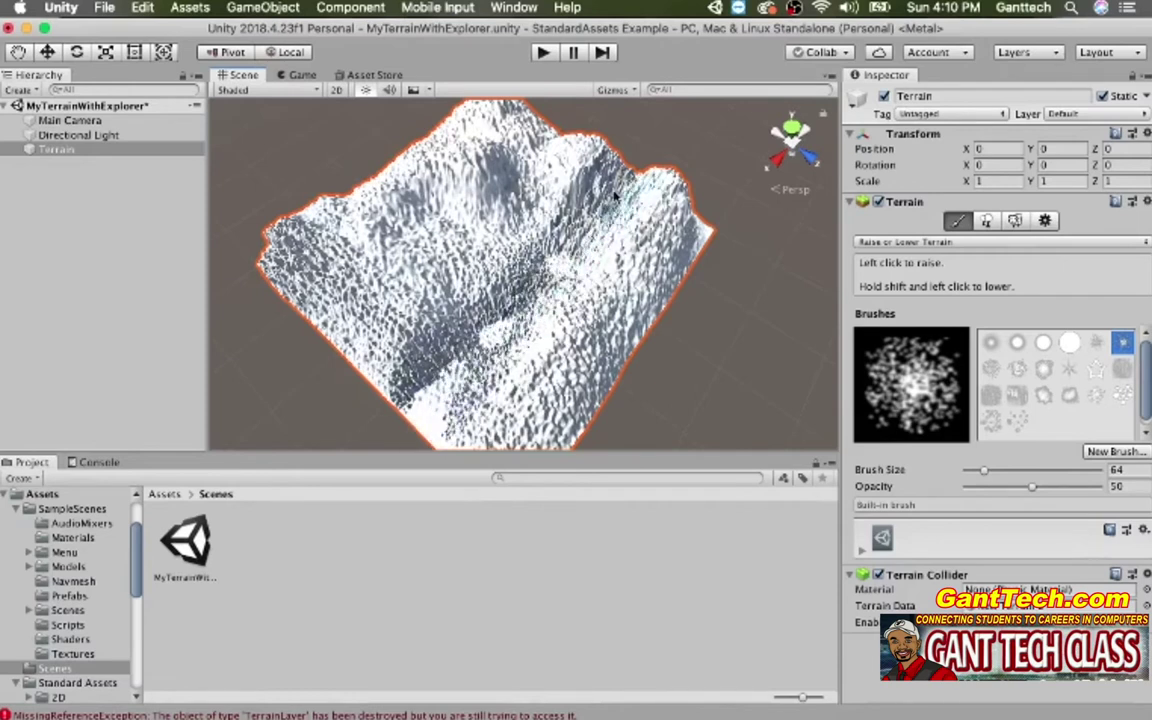
{"action": "mouse_move", "coordinate": [606, 183]}
{"action": "left_mouse_down"}
{"action": "mouse_move", "coordinate": [485, 245]}
{"action": "mouse_move", "coordinate": [445, 290]}
{"action": "mouse_move", "coordinate": [505, 225]}
{"action": "mouse_move", "coordinate": [466, 382]}
{"action": "mouse_move", "coordinate": [458, 285]}
{"action": "mouse_move", "coordinate": [435, 325]}
{"action": "mouse_move", "coordinate": [552, 285]}
{"action": "left_mouse_up"}
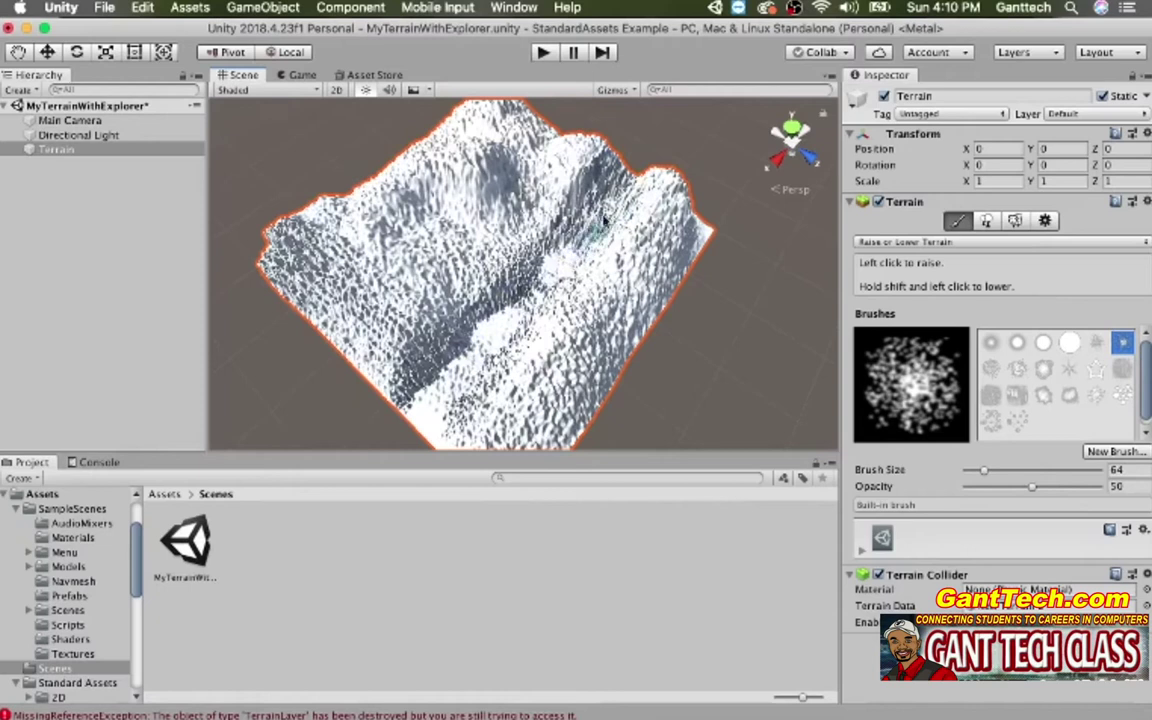
{"action": "left_click_drag", "start_coordinate": [580, 228], "coordinate": [600, 192]}
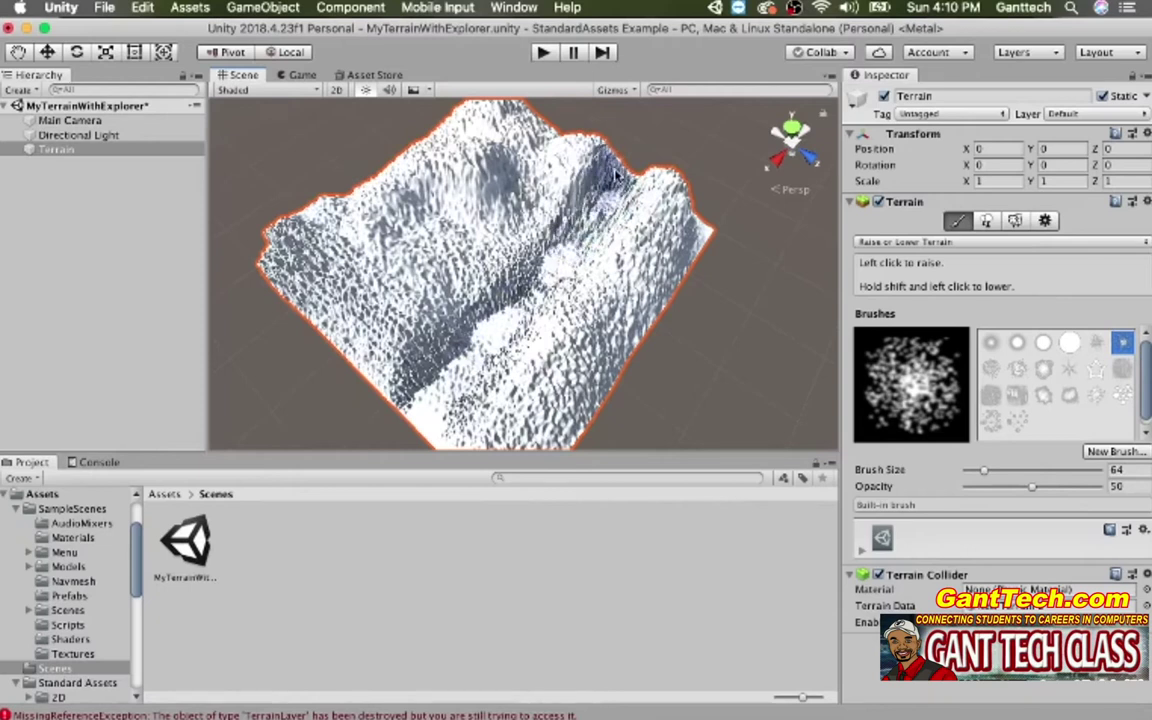
{"action": "mouse_move", "coordinate": [548, 285]}
{"action": "left_mouse_down"}
{"action": "mouse_move", "coordinate": [553, 265]}
{"action": "mouse_move", "coordinate": [515, 210]}
{"action": "mouse_move", "coordinate": [420, 300]}
{"action": "mouse_move", "coordinate": [510, 323]}
{"action": "mouse_move", "coordinate": [420, 365]}
{"action": "mouse_move", "coordinate": [575, 265]}
{"action": "left_mouse_up"}
- Raise a crease along the valley floor, glance at the course page, and return
{"action": "mouse_move", "coordinate": [632, 188]}
{"action": "left_mouse_down", "text": "alt"}
{"action": "mouse_move", "coordinate": [535, 324]}
{"action": "mouse_move", "coordinate": [705, 140]}
{"action": "mouse_move", "coordinate": [573, 172]}
{"action": "left_mouse_up", "text": "alt"}
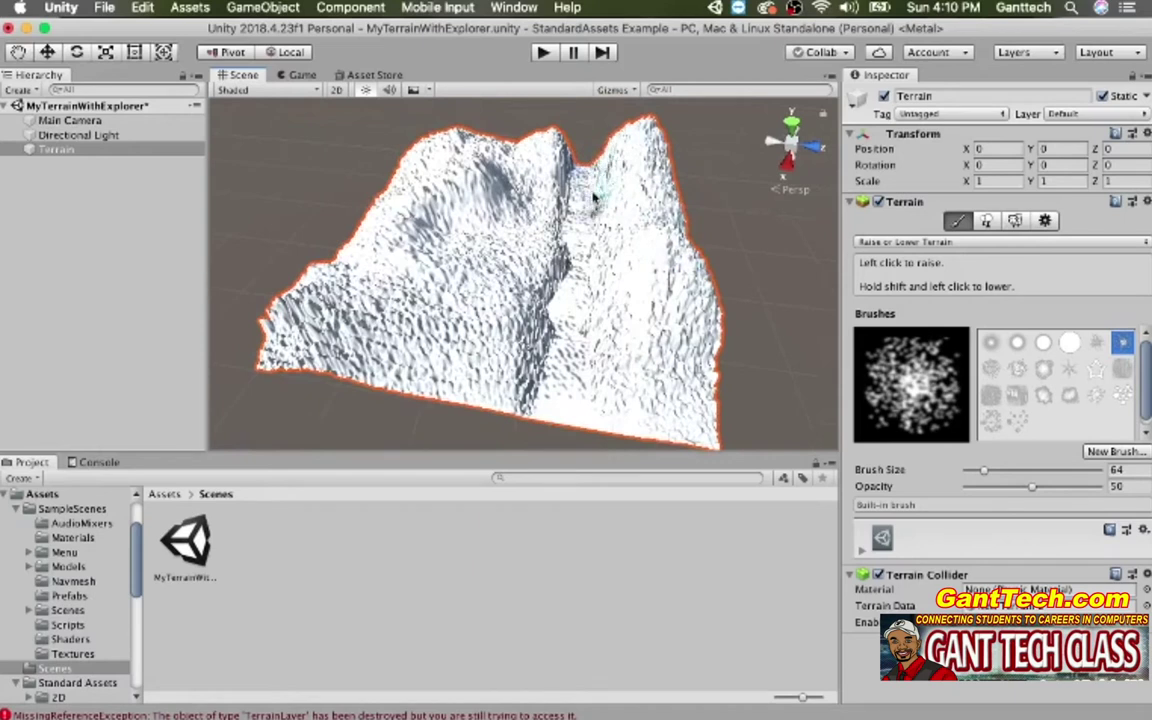
{"action": "scroll", "coordinate": [580, 232], "scroll_direction": "up", "scroll_amount": 2}
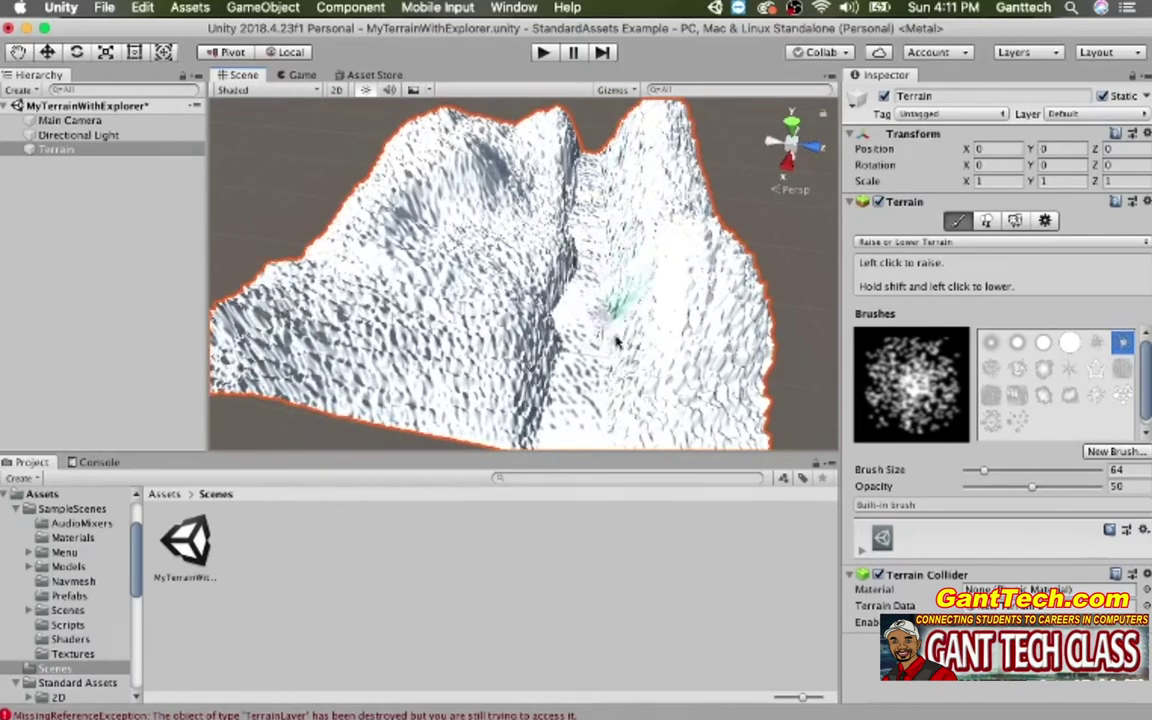
{"action": "mouse_move", "coordinate": [620, 325]}
{"action": "left_mouse_down"}
{"action": "mouse_move", "coordinate": [565, 190]}
{"action": "mouse_move", "coordinate": [586, 185]}
{"action": "mouse_move", "coordinate": [555, 255]}
{"action": "mouse_move", "coordinate": [577, 232]}
{"action": "mouse_move", "coordinate": [556, 250]}
{"action": "mouse_move", "coordinate": [565, 268]}
{"action": "left_mouse_up"}
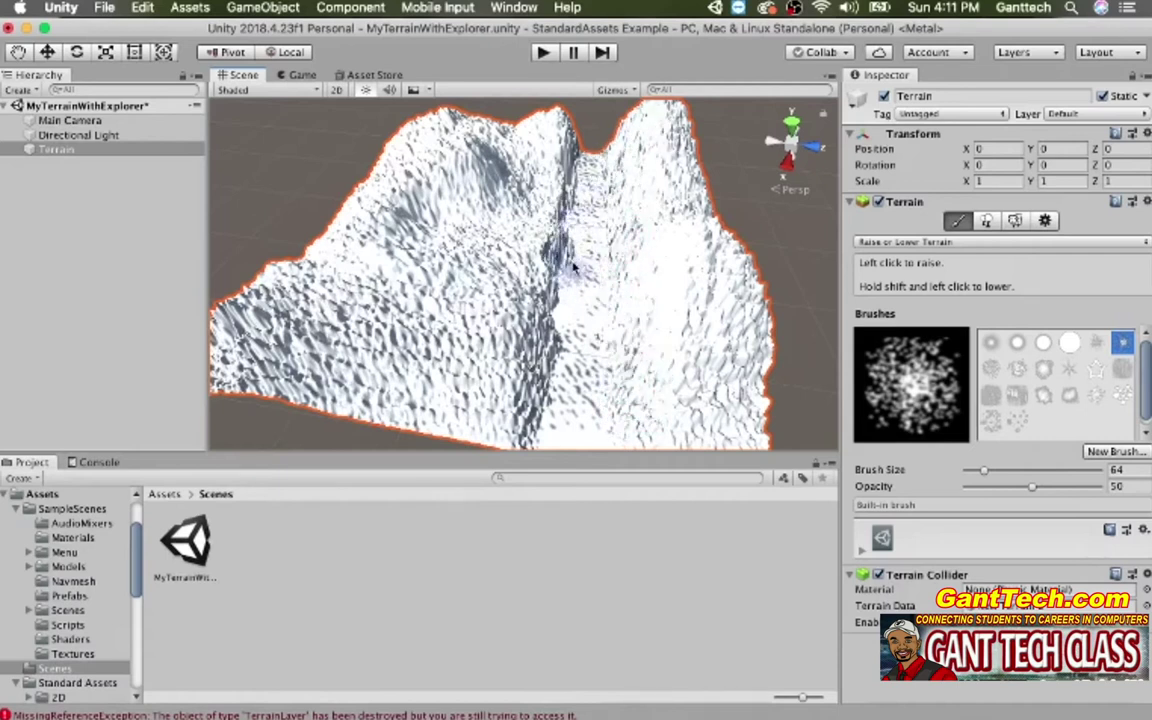
{"action": "mouse_move", "coordinate": [561, 314]}
{"action": "left_mouse_down"}
{"action": "mouse_move", "coordinate": [555, 418]}
{"action": "mouse_move", "coordinate": [612, 188]}
{"action": "mouse_move", "coordinate": [606, 236]}
{"action": "mouse_move", "coordinate": [648, 250]}
{"action": "mouse_move", "coordinate": [523, 262]}
{"action": "mouse_move", "coordinate": [661, 262]}
{"action": "mouse_move", "coordinate": [388, 193]}
{"action": "mouse_move", "coordinate": [336, 210]}
{"action": "mouse_move", "coordinate": [313, 262]}
{"action": "mouse_move", "coordinate": [448, 283]}
{"action": "left_mouse_up"}
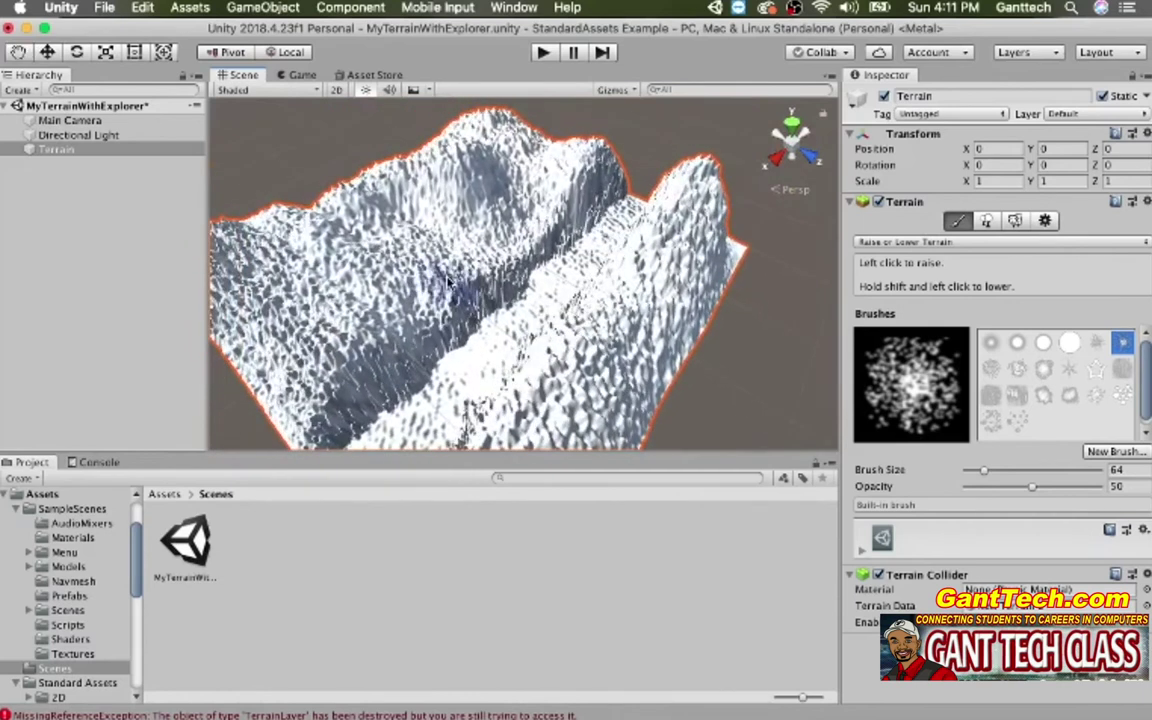
{"action": "left_click", "coordinate": [303, 690]}
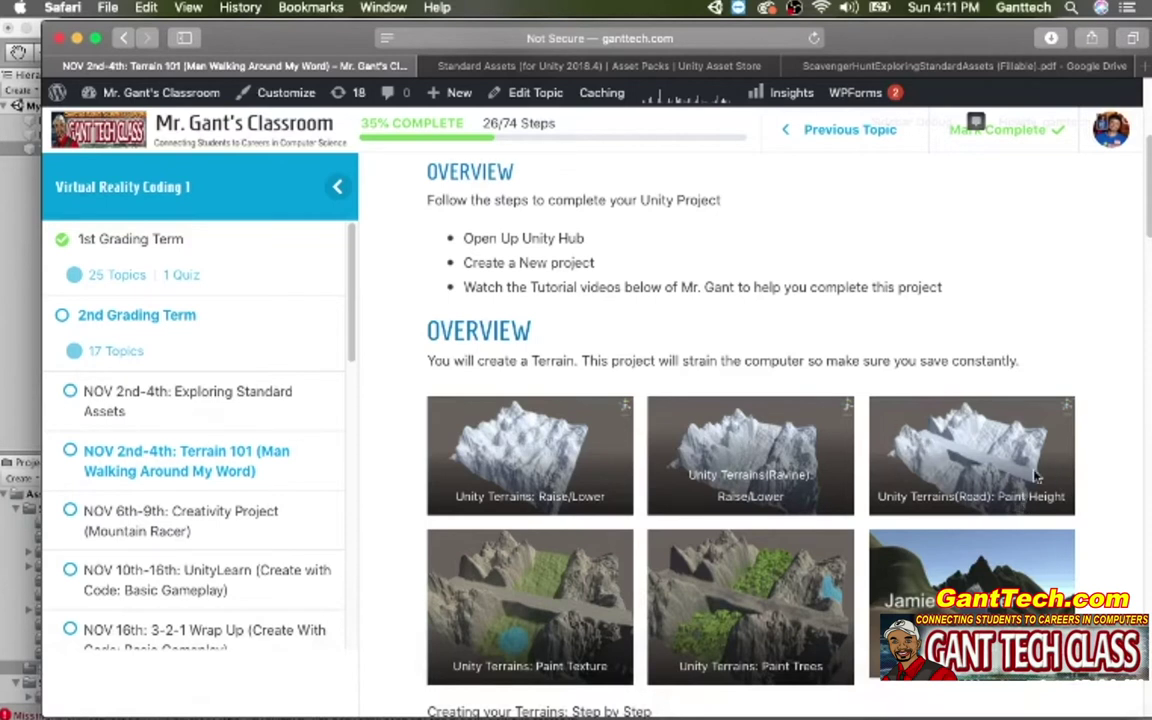
{"action": "left_click", "coordinate": [30, 367]}
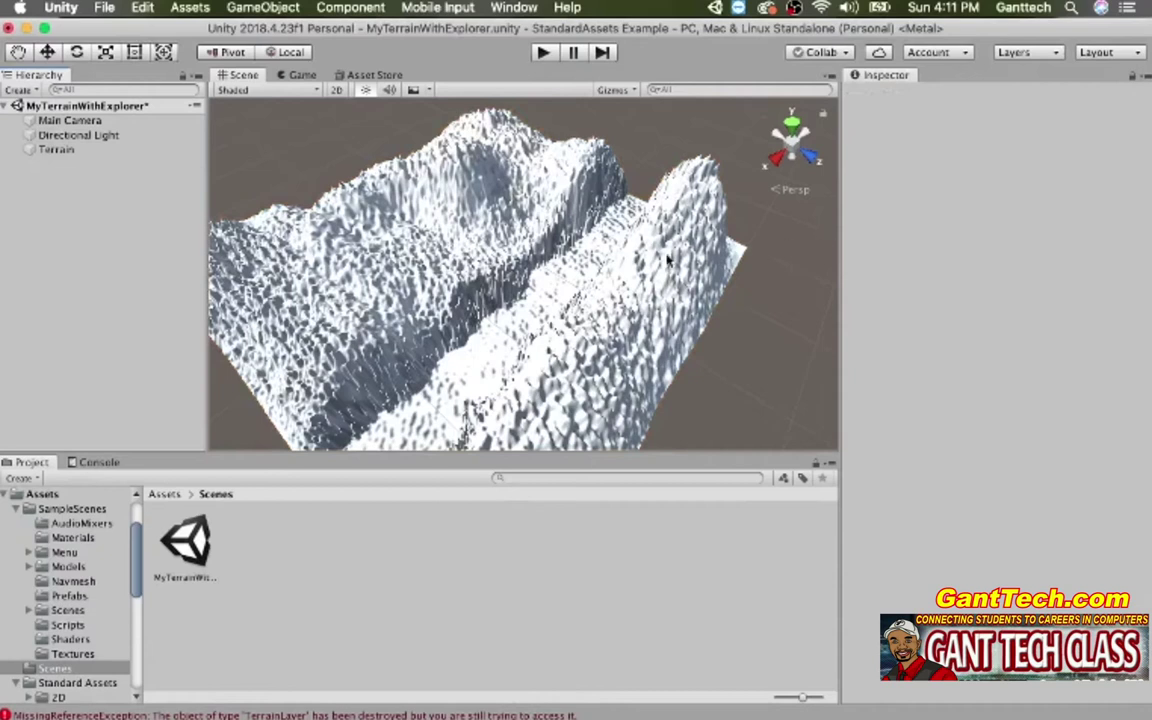
- Switch the Terrain tool to Set Height and sample the valley's height
{"action": "left_click", "coordinate": [58, 149]}
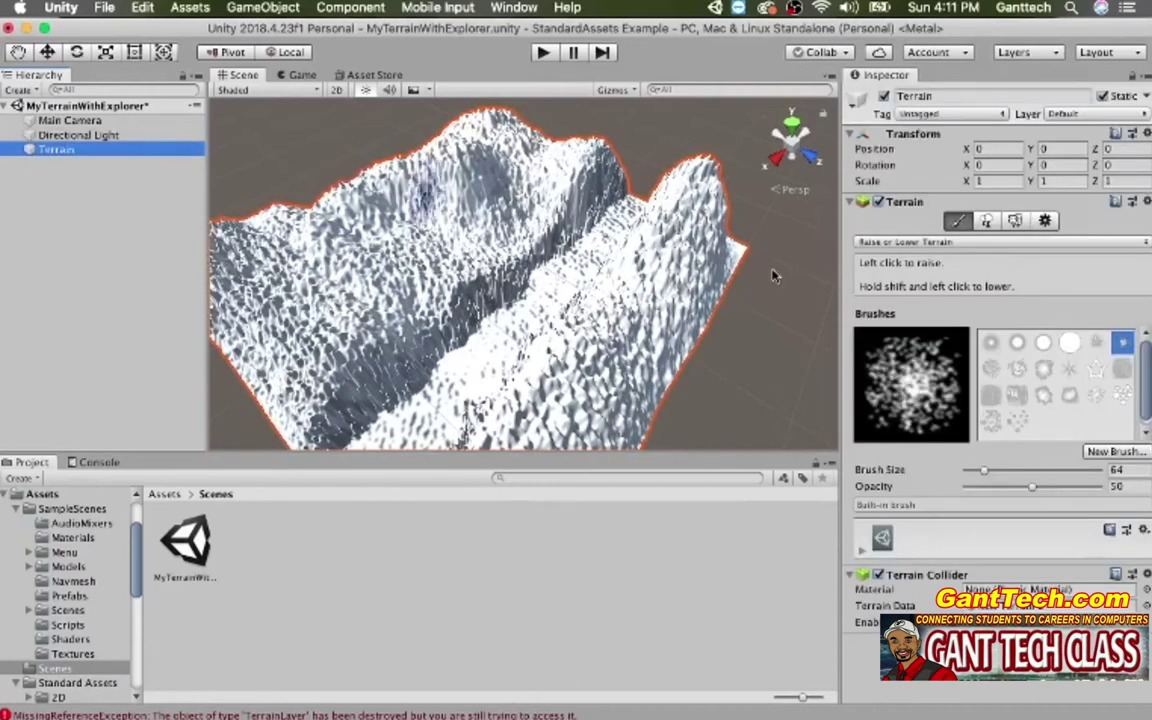
{"action": "left_click", "coordinate": [928, 242]}
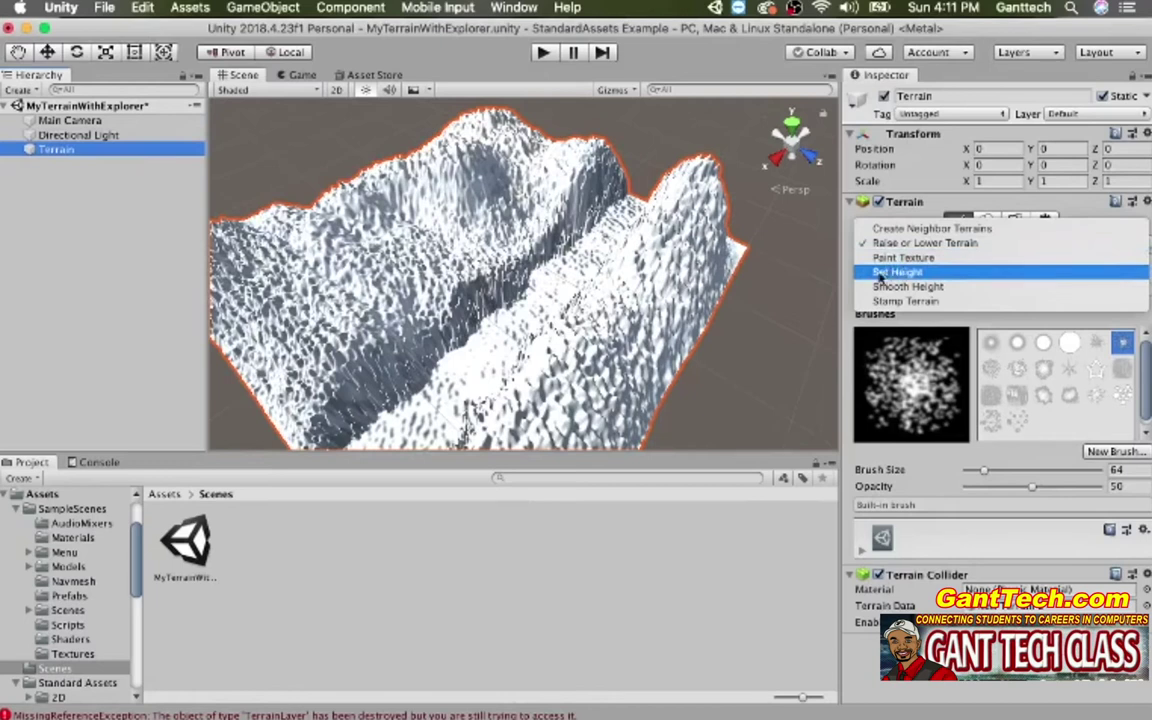
{"action": "left_click", "coordinate": [880, 272]}
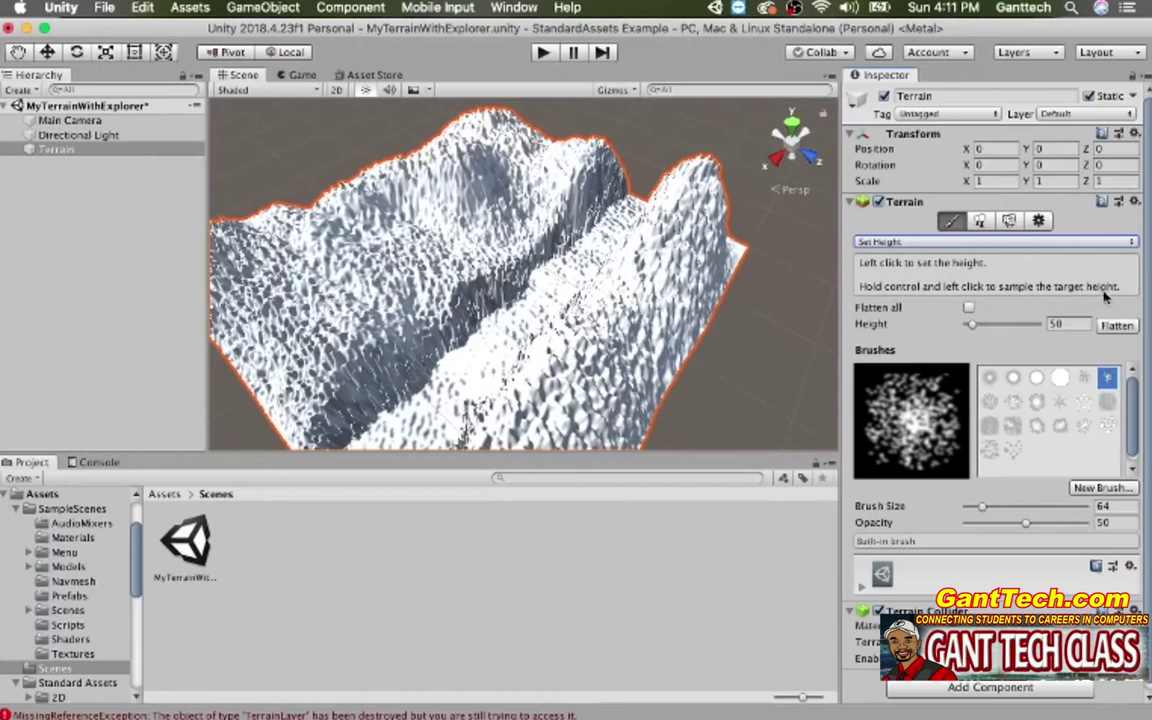
{"action": "left_click", "coordinate": [433, 285], "text": "ctrl"}
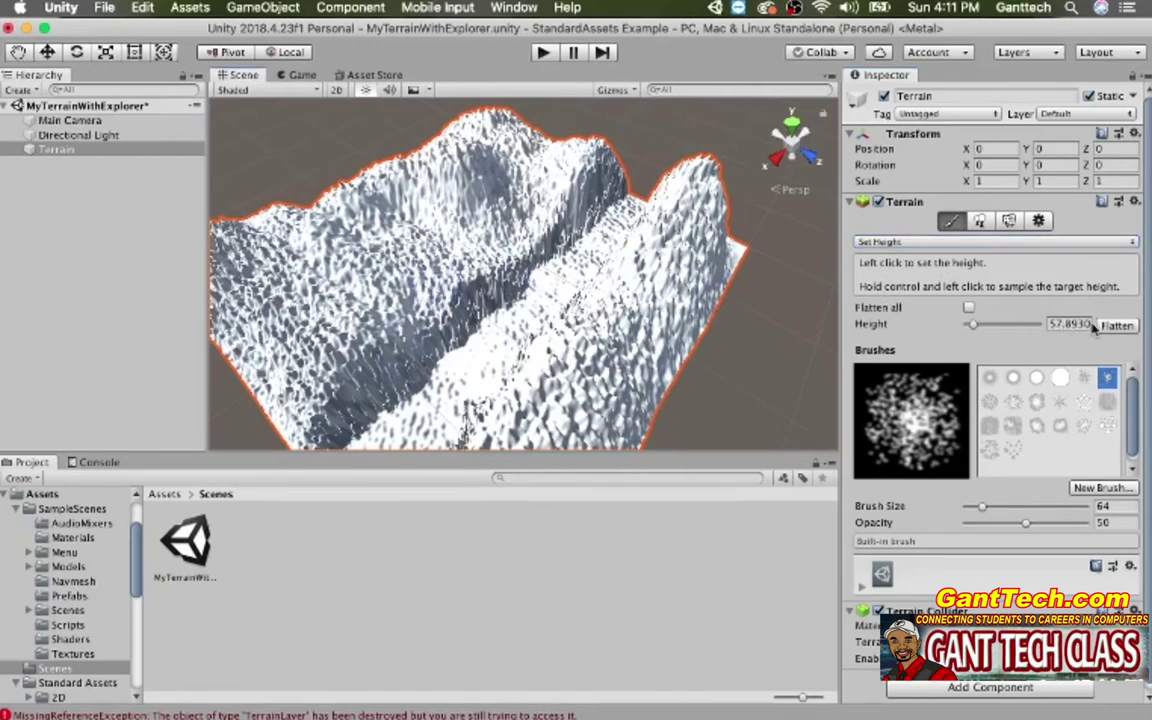
- Resample and flatten the valley floor into a level path at about 57.9
{"action": "left_click_drag", "start_coordinate": [463, 330], "coordinate": [484, 358]}
{"action": "left_click", "coordinate": [483, 358], "text": "ctrl"}
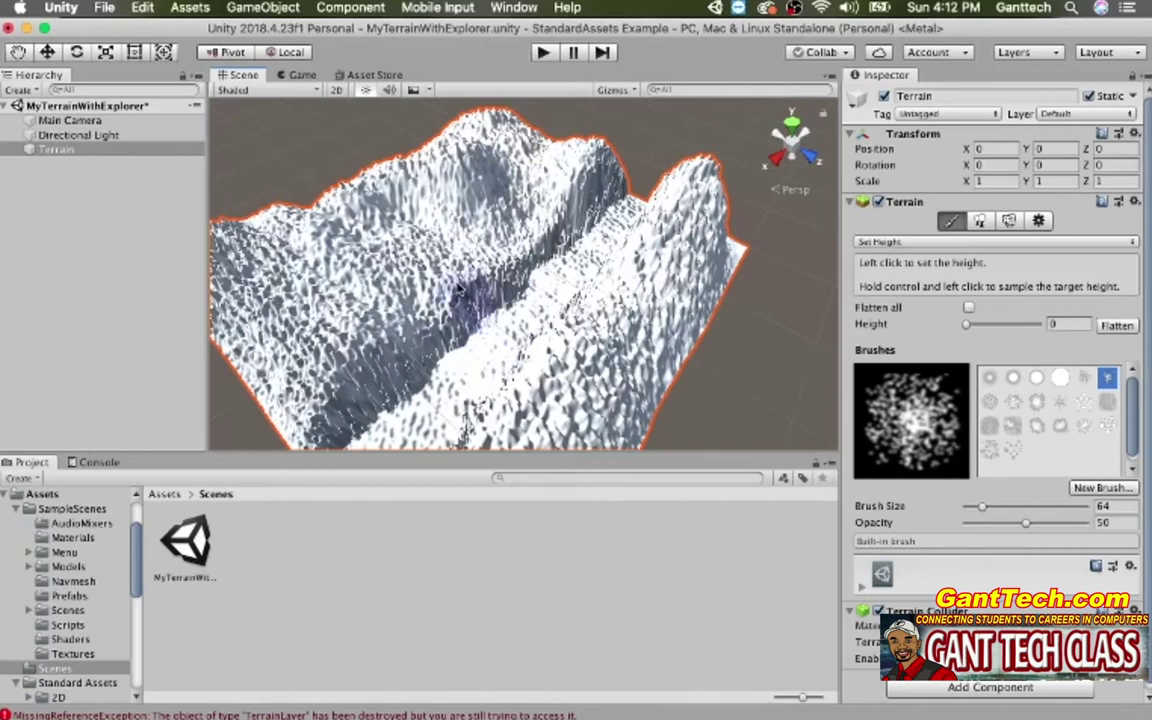
{"action": "left_click", "coordinate": [447, 287], "text": "ctrl"}
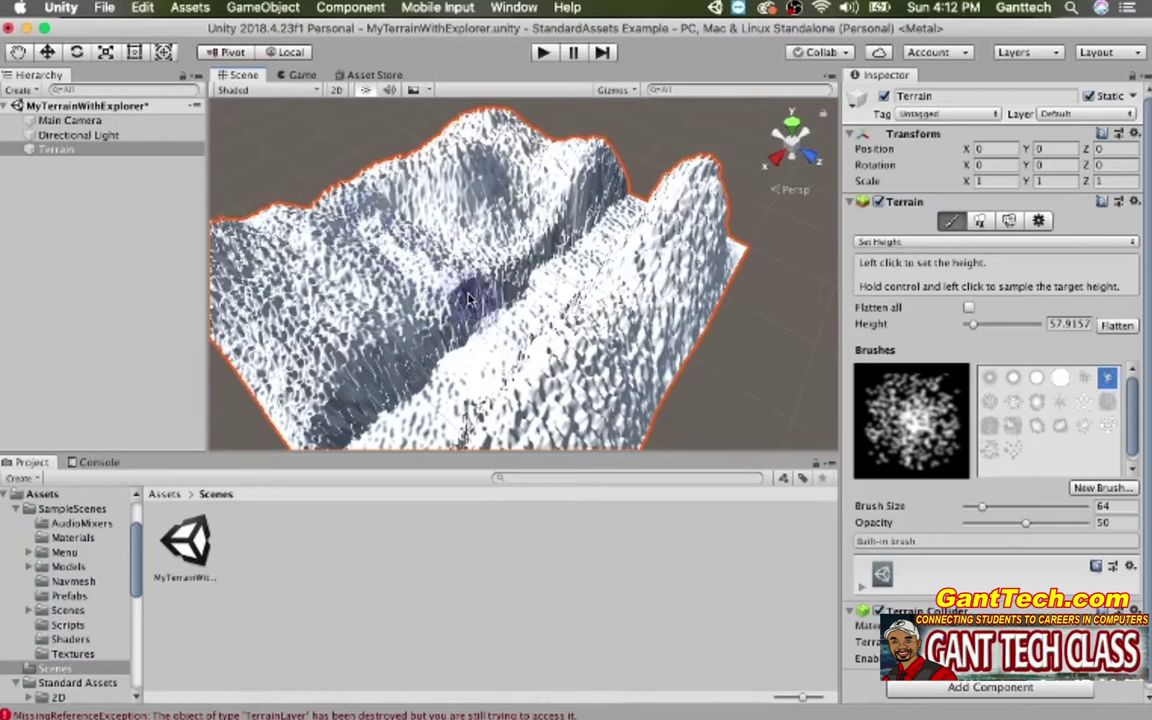
{"action": "mouse_move", "coordinate": [353, 216]}
{"action": "left_mouse_down"}
{"action": "mouse_move", "coordinate": [450, 289]}
{"action": "mouse_move", "coordinate": [334, 204]}
{"action": "mouse_move", "coordinate": [392, 257]}
{"action": "mouse_move", "coordinate": [457, 297]}
{"action": "mouse_move", "coordinate": [392, 247]}
{"action": "mouse_move", "coordinate": [501, 320]}
{"action": "mouse_move", "coordinate": [535, 356]}
{"action": "mouse_move", "coordinate": [457, 297]}
{"action": "mouse_move", "coordinate": [583, 395]}
{"action": "mouse_move", "coordinate": [514, 318]}
{"action": "mouse_move", "coordinate": [483, 318]}
{"action": "mouse_move", "coordinate": [602, 402]}
{"action": "mouse_move", "coordinate": [563, 407]}
{"action": "mouse_move", "coordinate": [586, 404]}
{"action": "mouse_move", "coordinate": [489, 358]}
{"action": "mouse_move", "coordinate": [556, 378]}
{"action": "mouse_move", "coordinate": [608, 367]}
{"action": "mouse_move", "coordinate": [502, 367]}
{"action": "mouse_move", "coordinate": [655, 358]}
{"action": "left_mouse_up"}
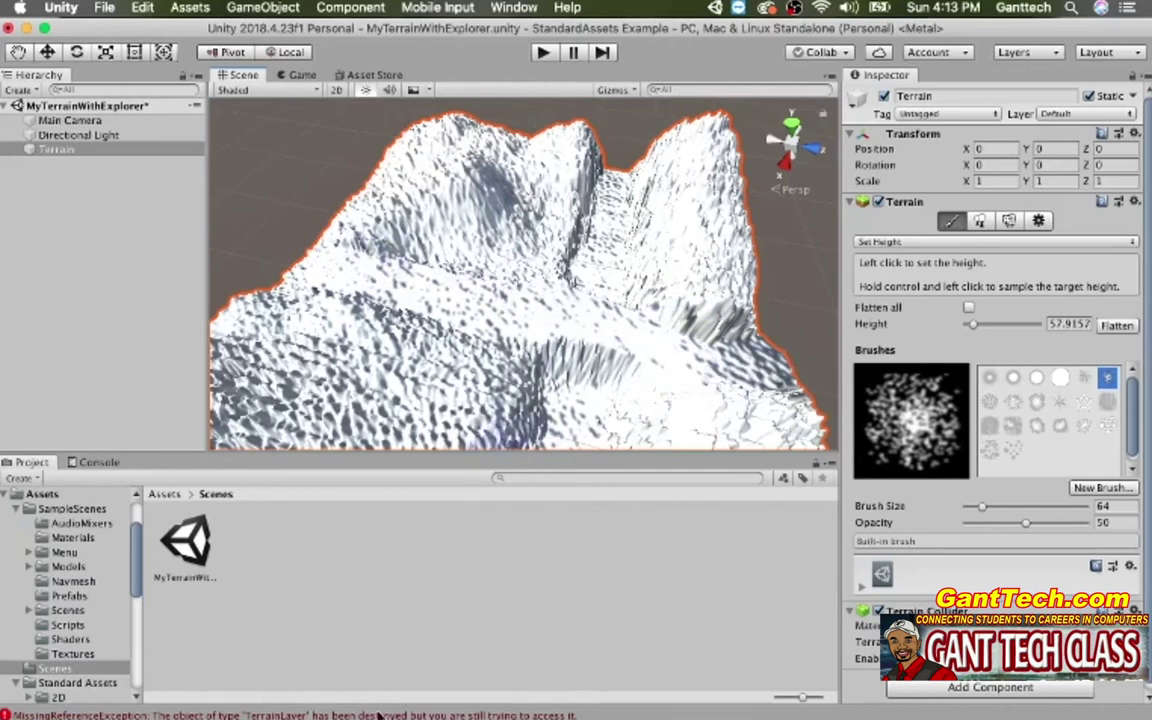
{"action": "left_click", "coordinate": [309, 690]}
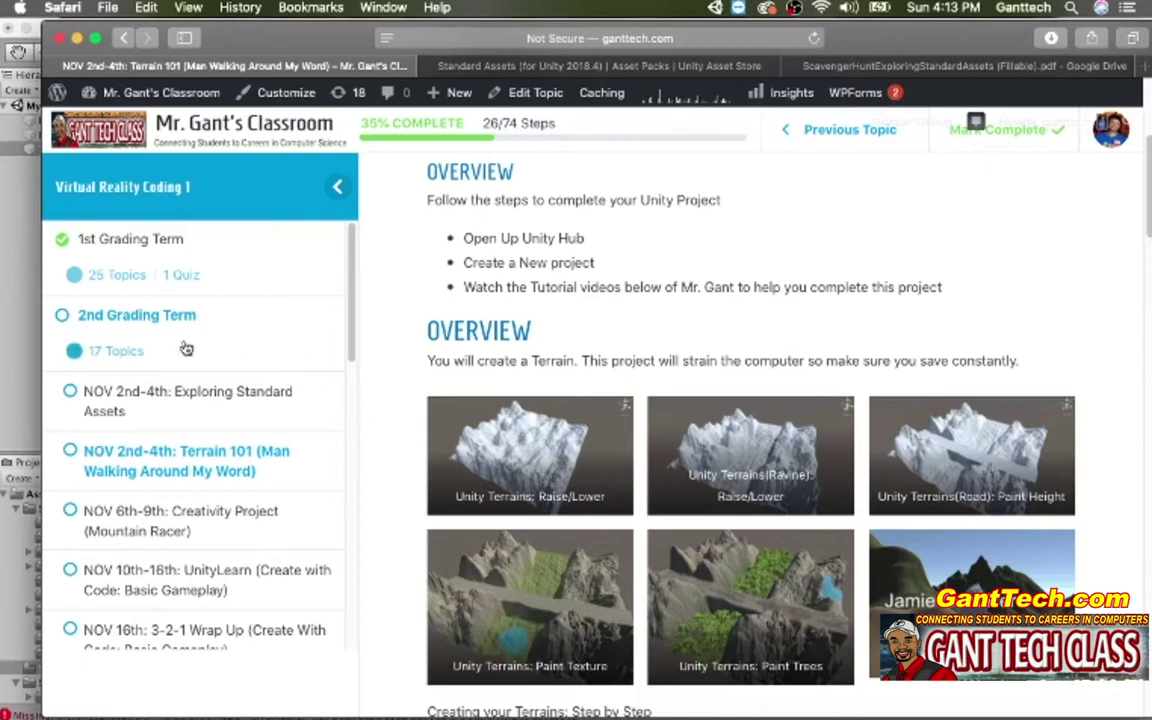
{"action": "left_click", "coordinate": [27, 342]}
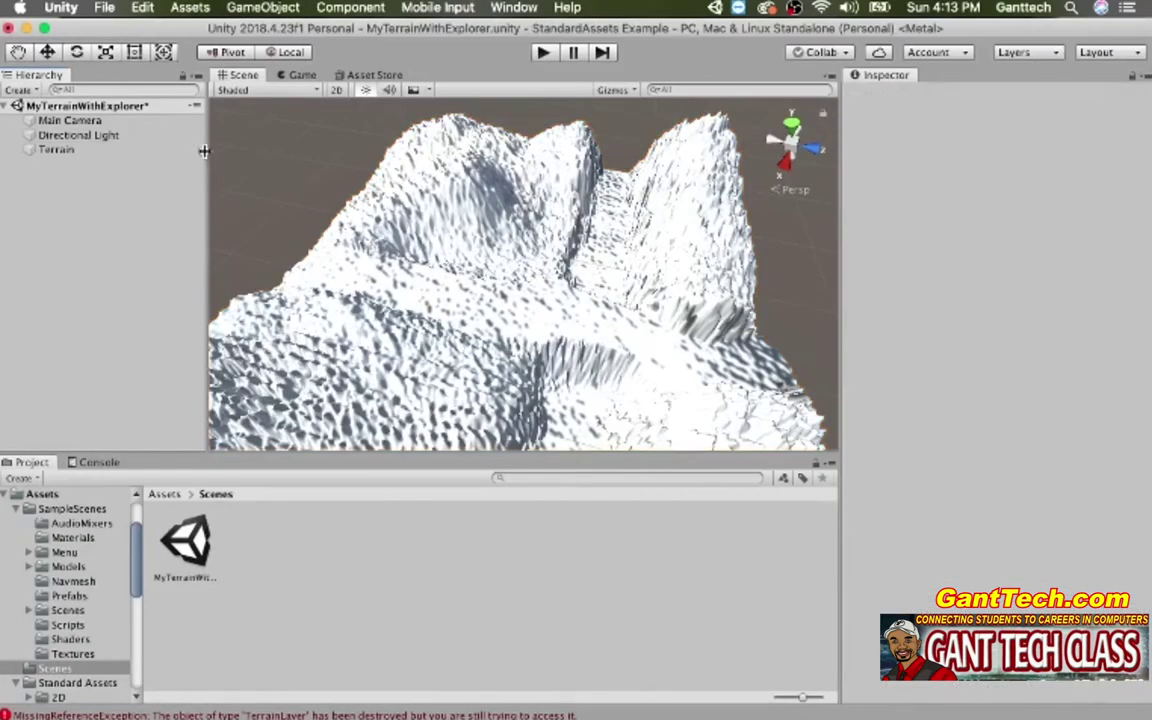
- Switch the Terrain tool to Paint Texture
{"action": "left_click", "coordinate": [54, 150]}
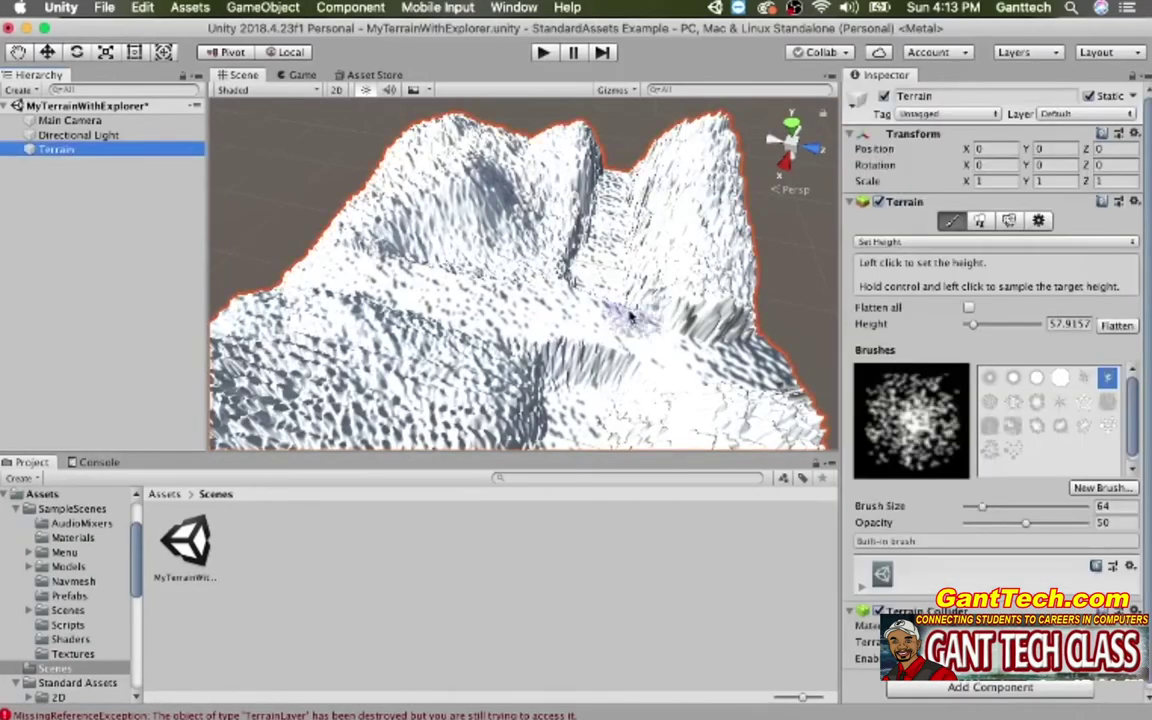
{"action": "left_click", "coordinate": [887, 245]}
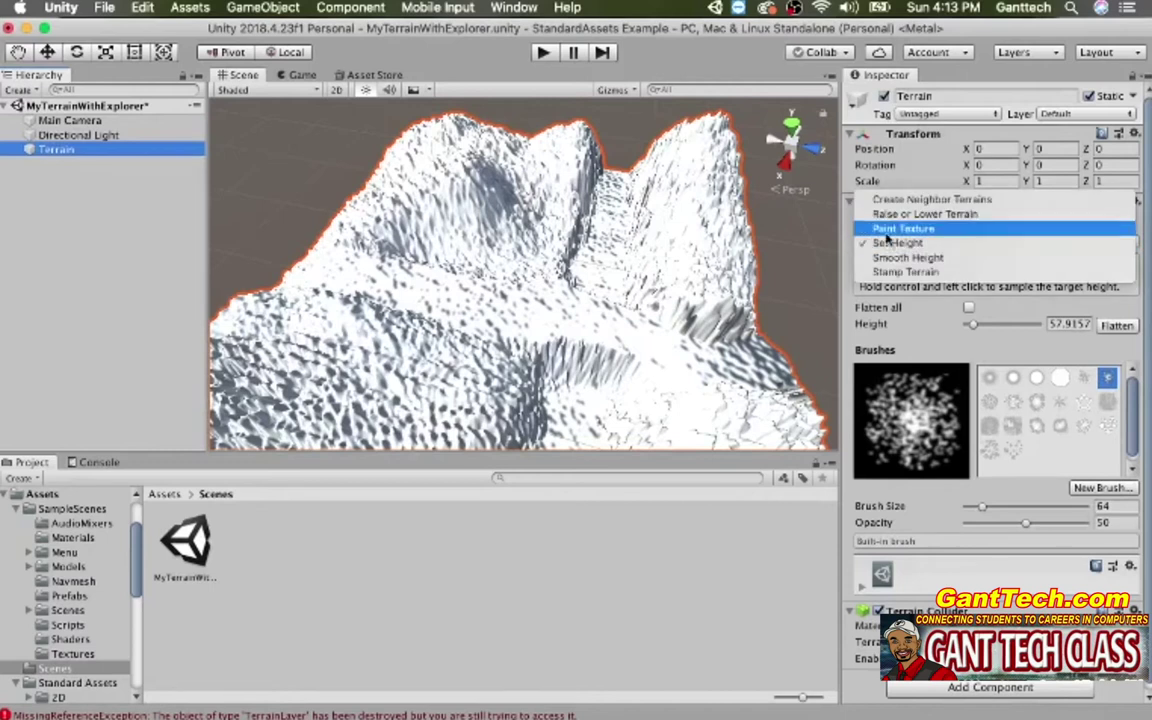
{"action": "left_click", "coordinate": [890, 229]}
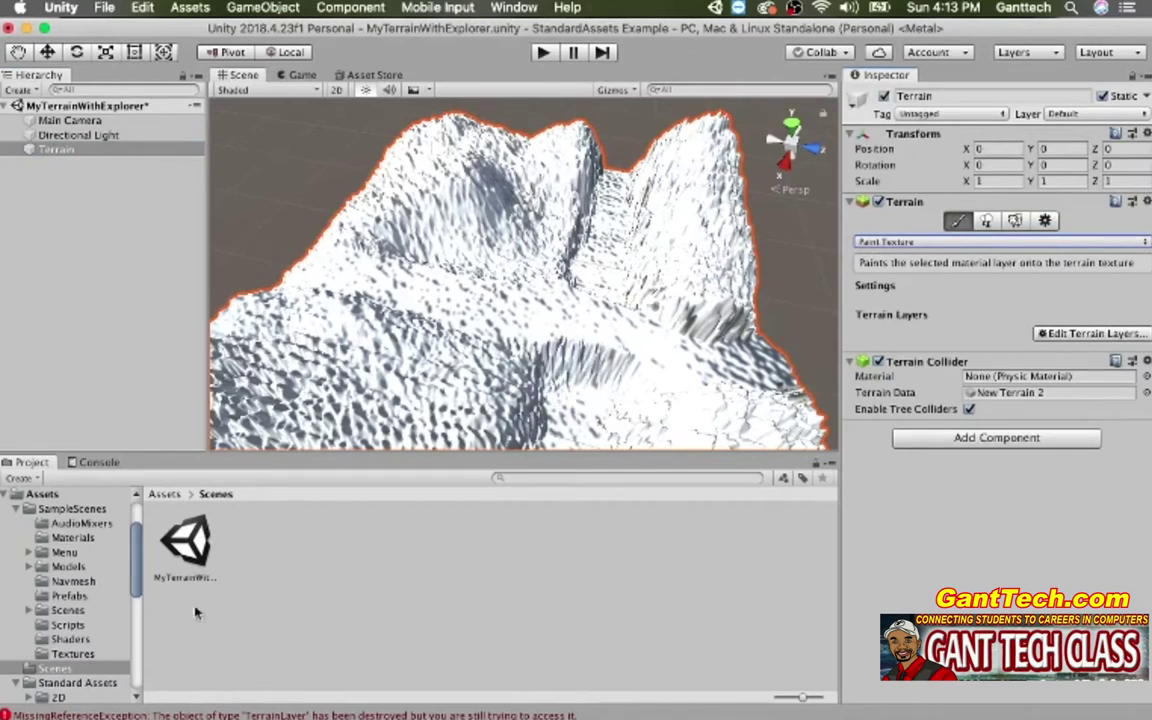
- Browse Assets > Standard Assets > Environment, checking SurfaceTextures and the water Materials folders
{"action": "left_click", "coordinate": [44, 495]}
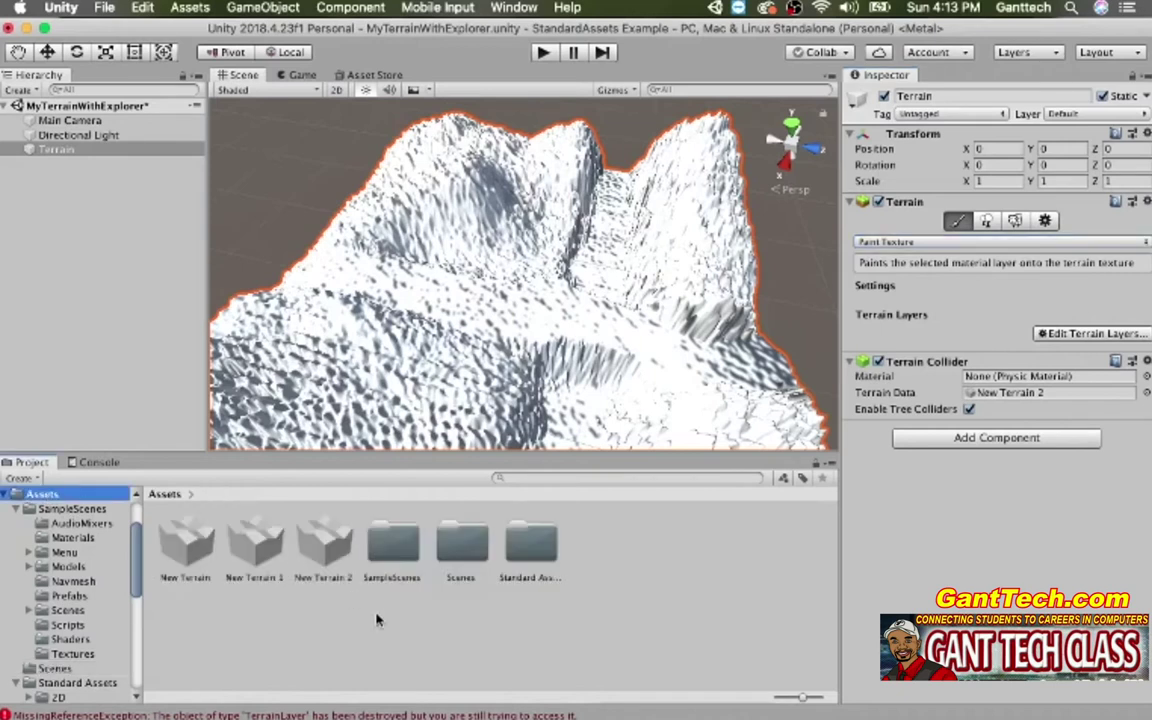
{"action": "double_click", "coordinate": [533, 540]}
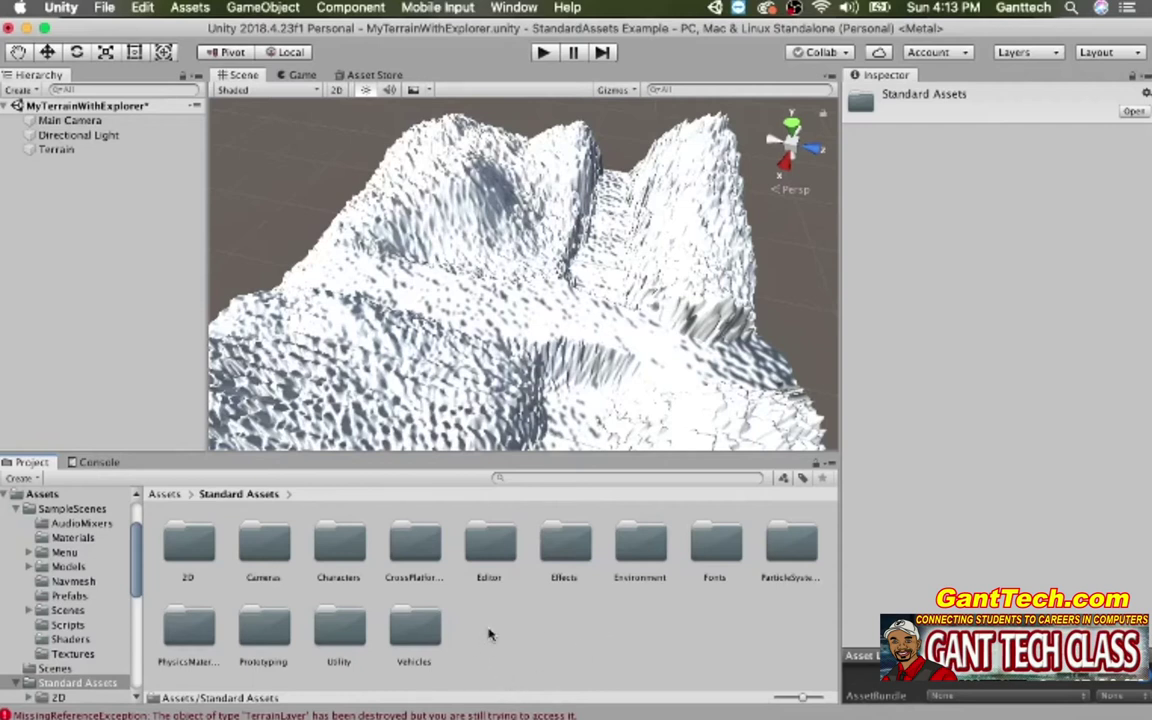
{"action": "double_click", "coordinate": [637, 543]}
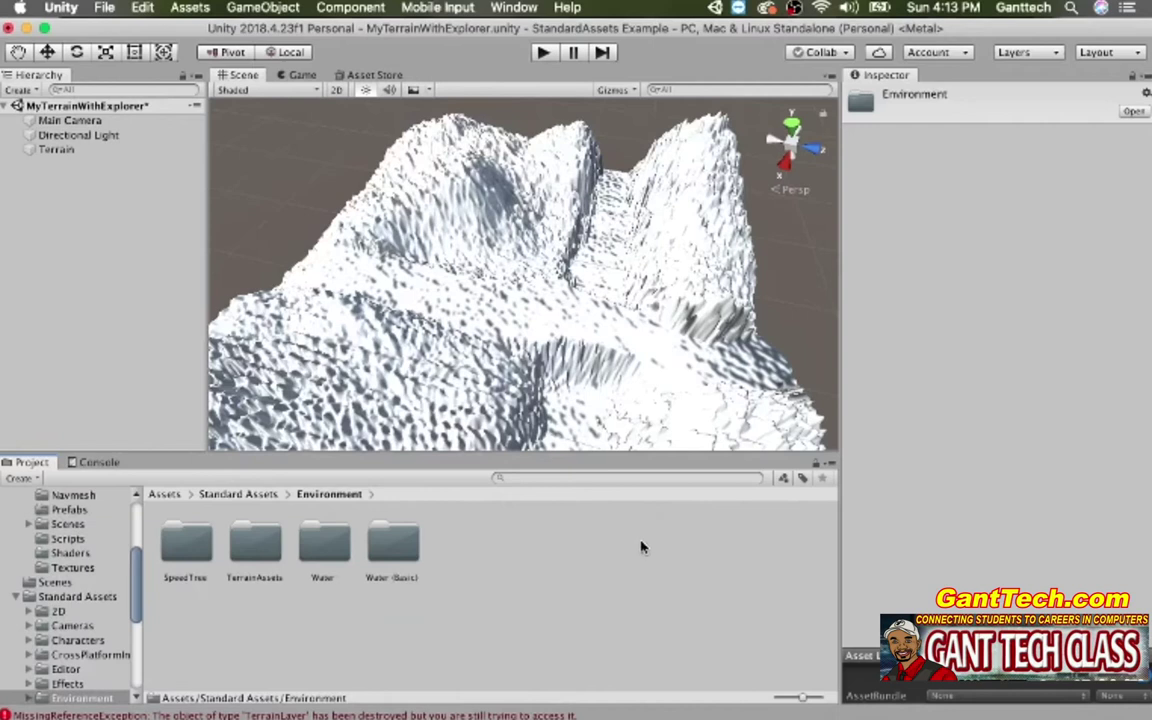
{"action": "double_click", "coordinate": [255, 545]}
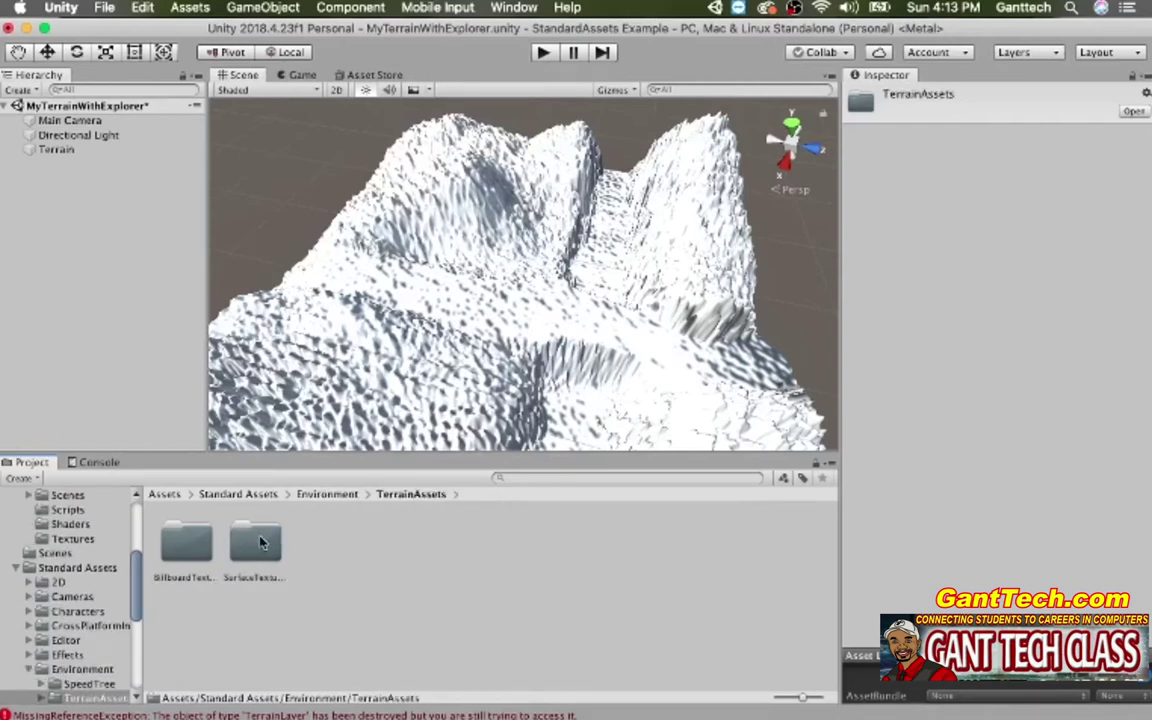
{"action": "double_click", "coordinate": [256, 543]}
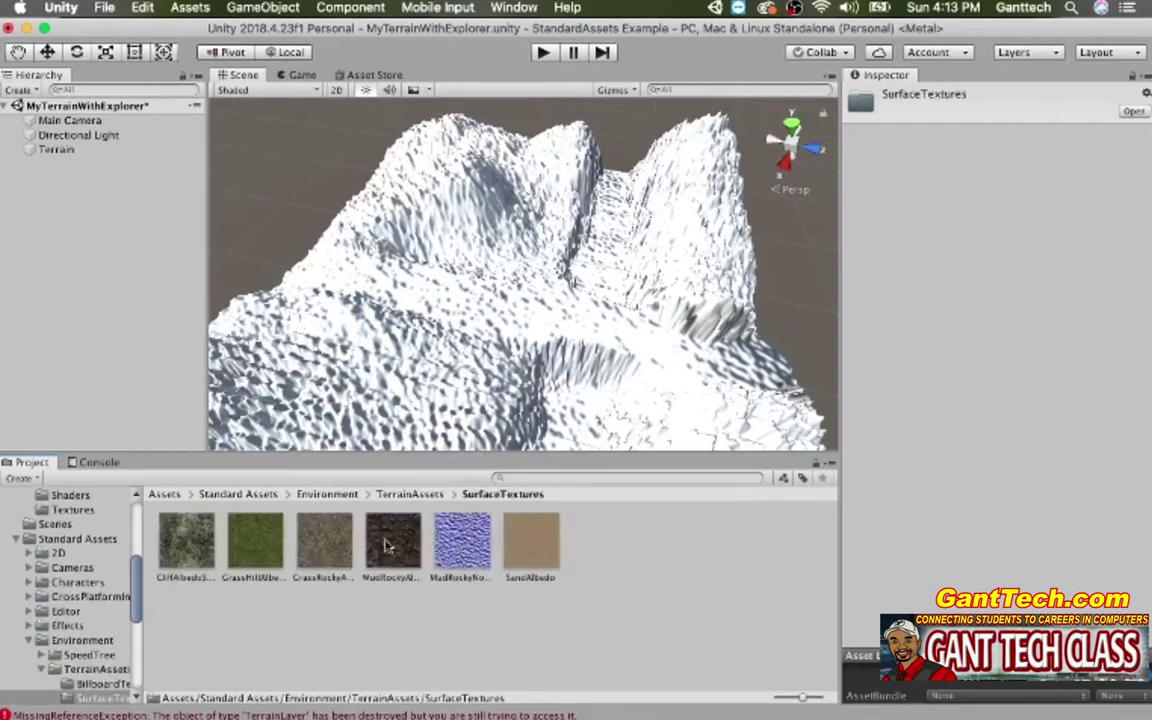
{"action": "left_click", "coordinate": [83, 641]}
{"action": "double_click", "coordinate": [336, 548]}
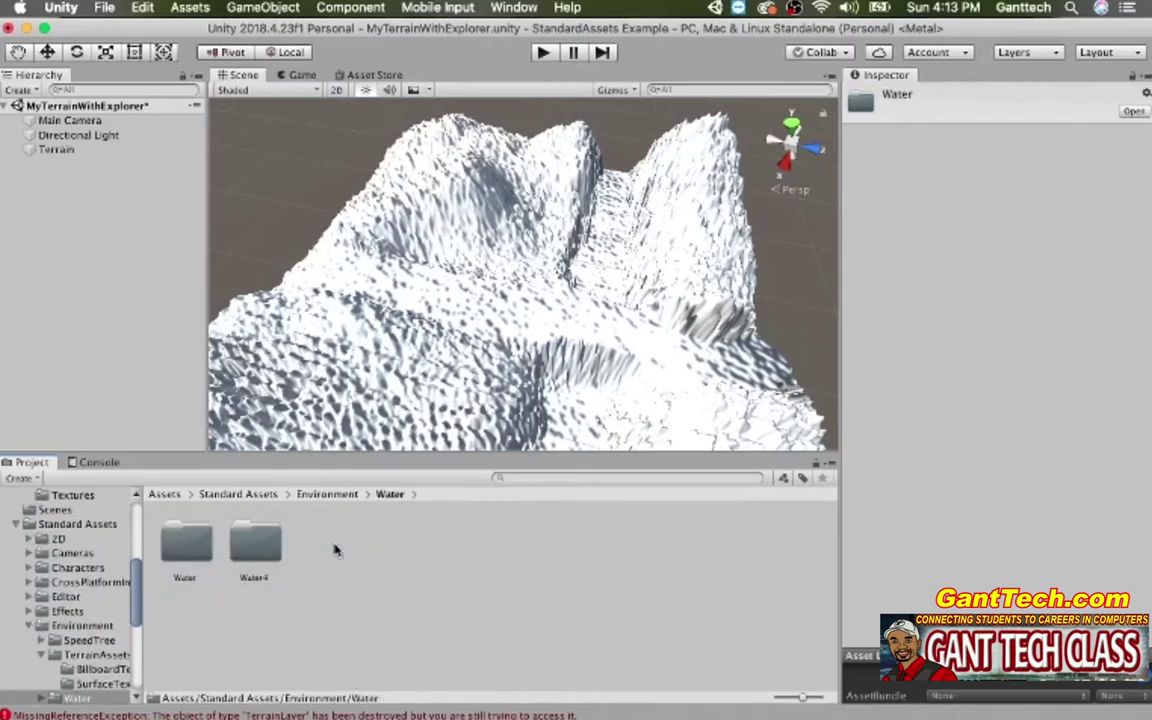
{"action": "double_click", "coordinate": [200, 550]}
{"action": "double_click", "coordinate": [212, 556]}
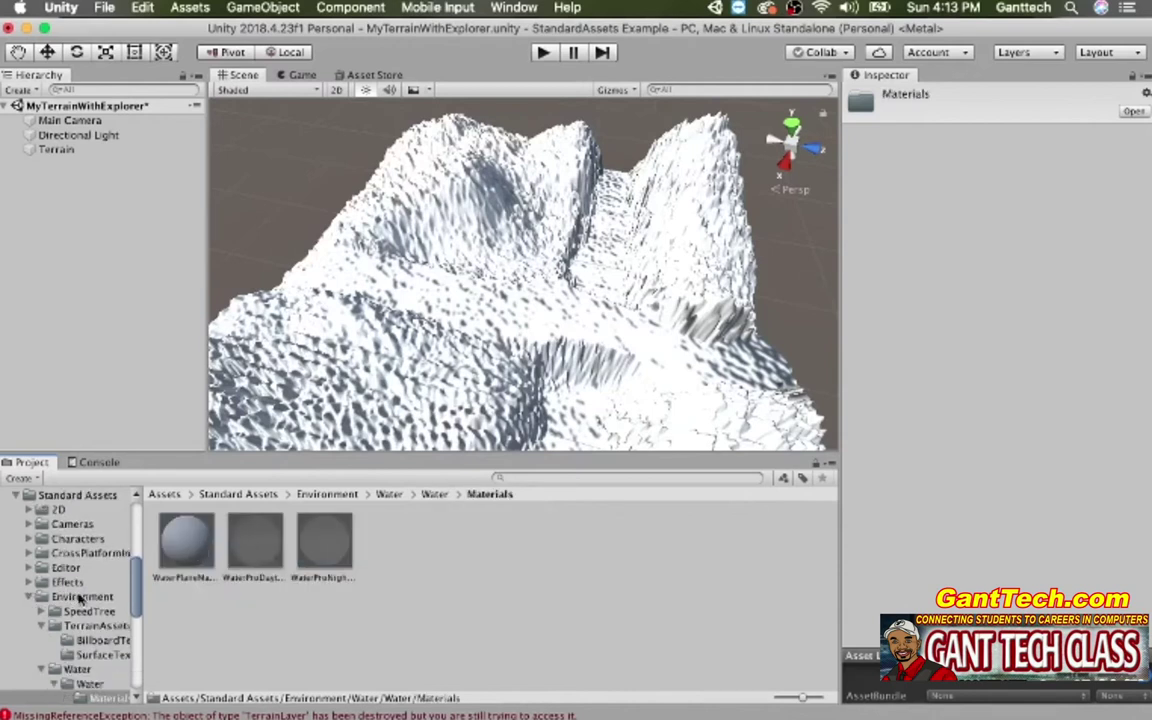
{"action": "left_click", "coordinate": [81, 597]}
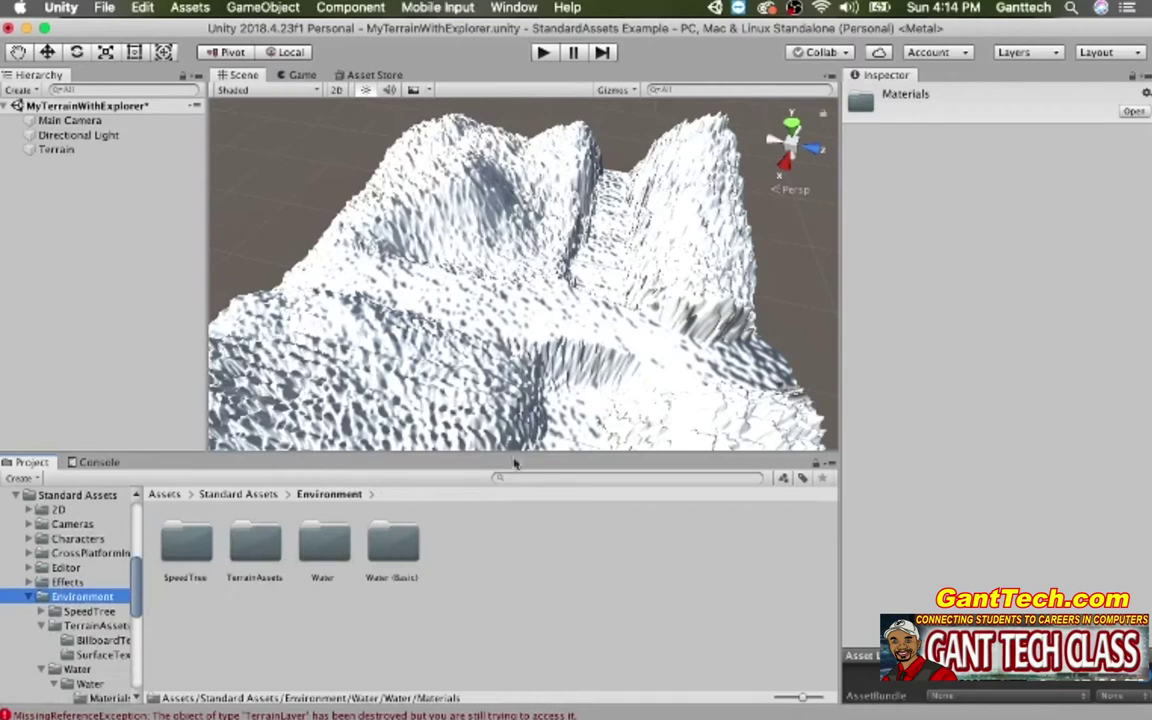
- Create a NewLayer terrain layer from the Cap_01 texture, covering the whole terrain
{"action": "left_click", "coordinate": [71, 153]}
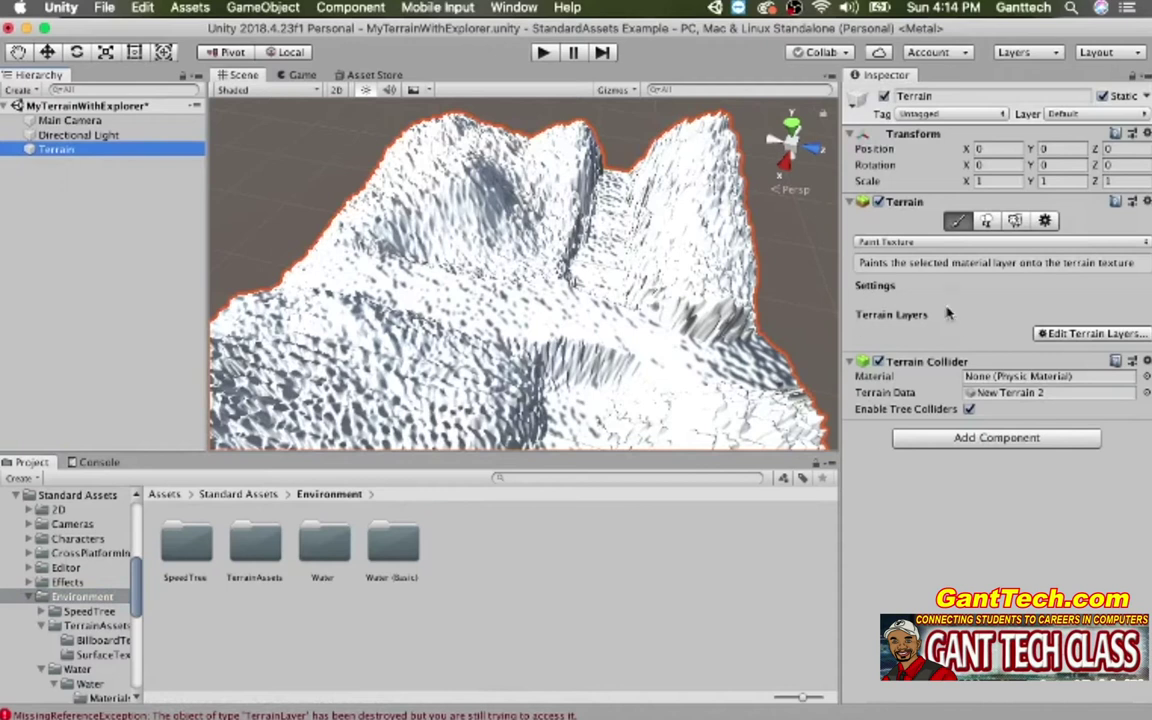
{"action": "left_click", "coordinate": [1080, 336]}
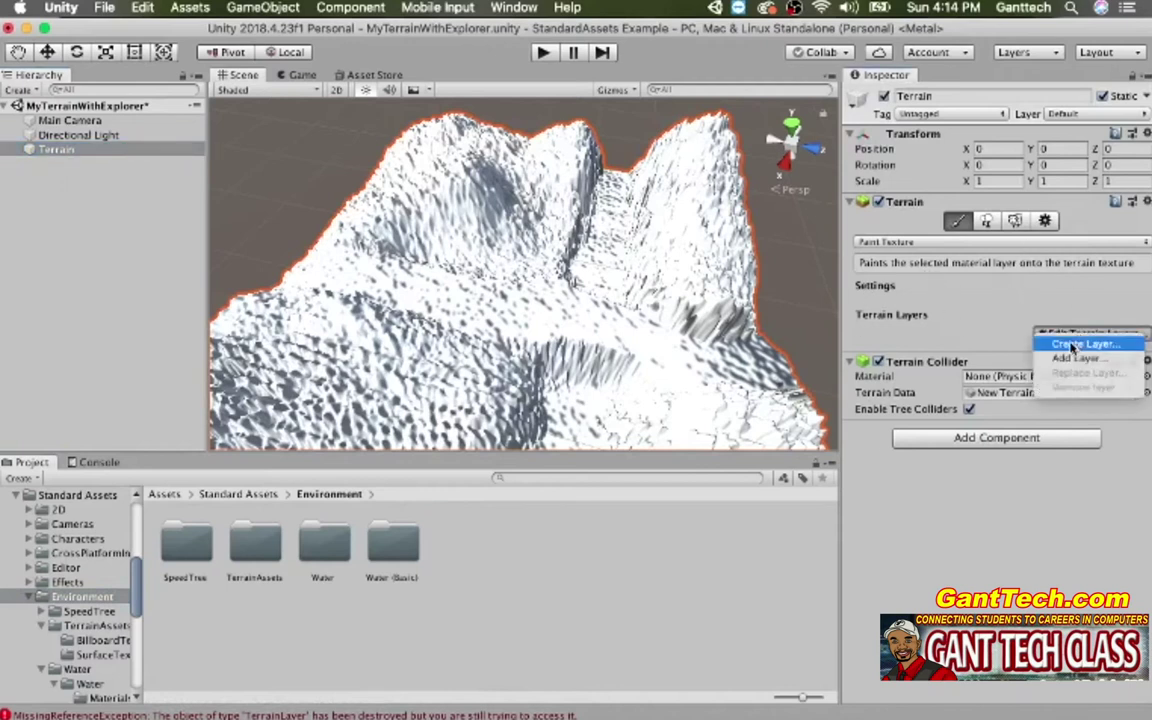
{"action": "left_click", "coordinate": [1080, 344]}
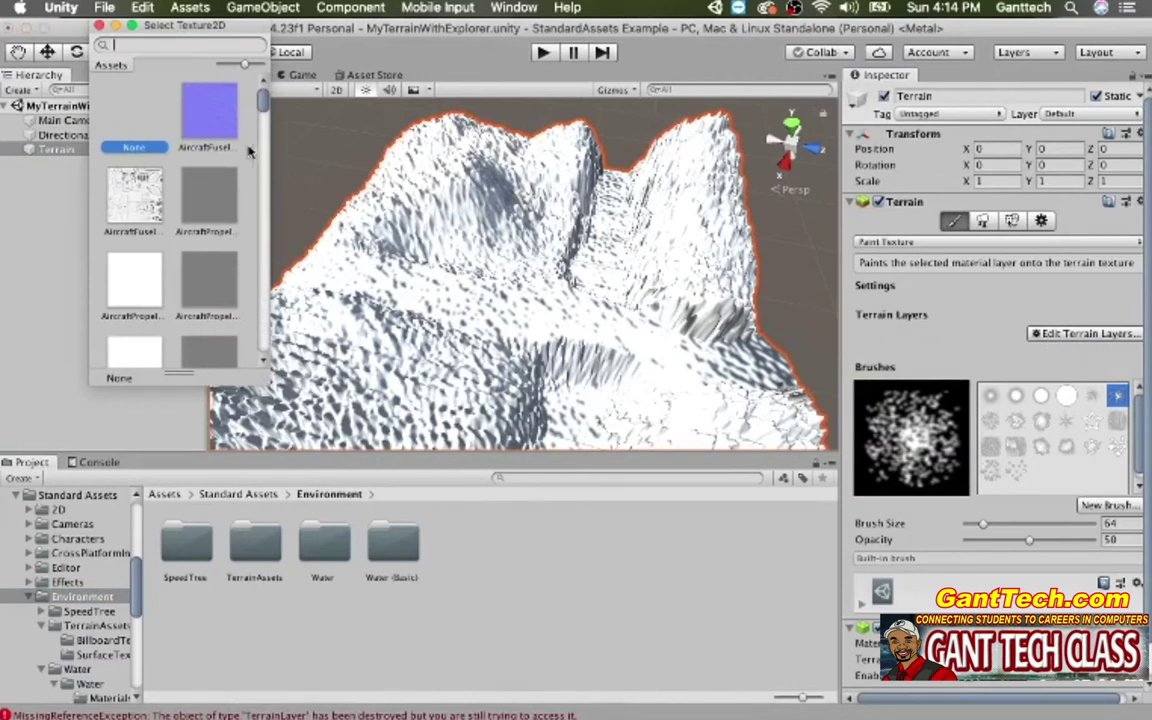
{"action": "left_click_drag", "start_coordinate": [265, 107], "coordinate": [270, 160]}
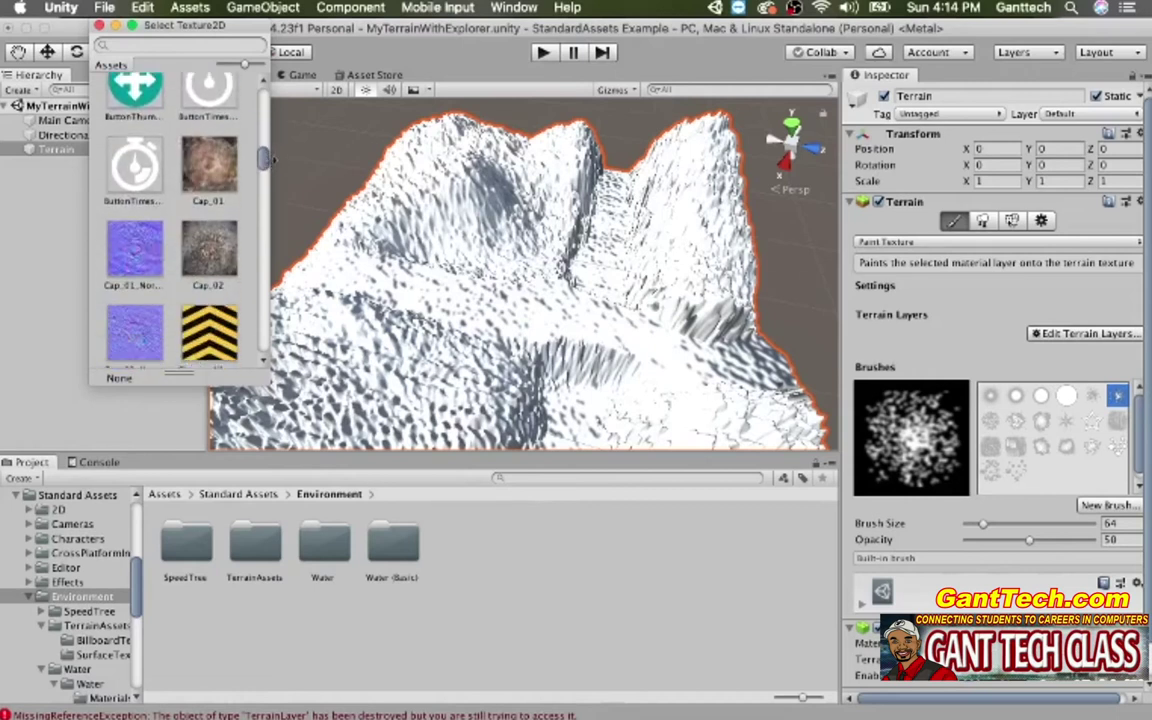
{"action": "left_click", "coordinate": [209, 178]}
{"action": "double_click", "coordinate": [209, 178]}
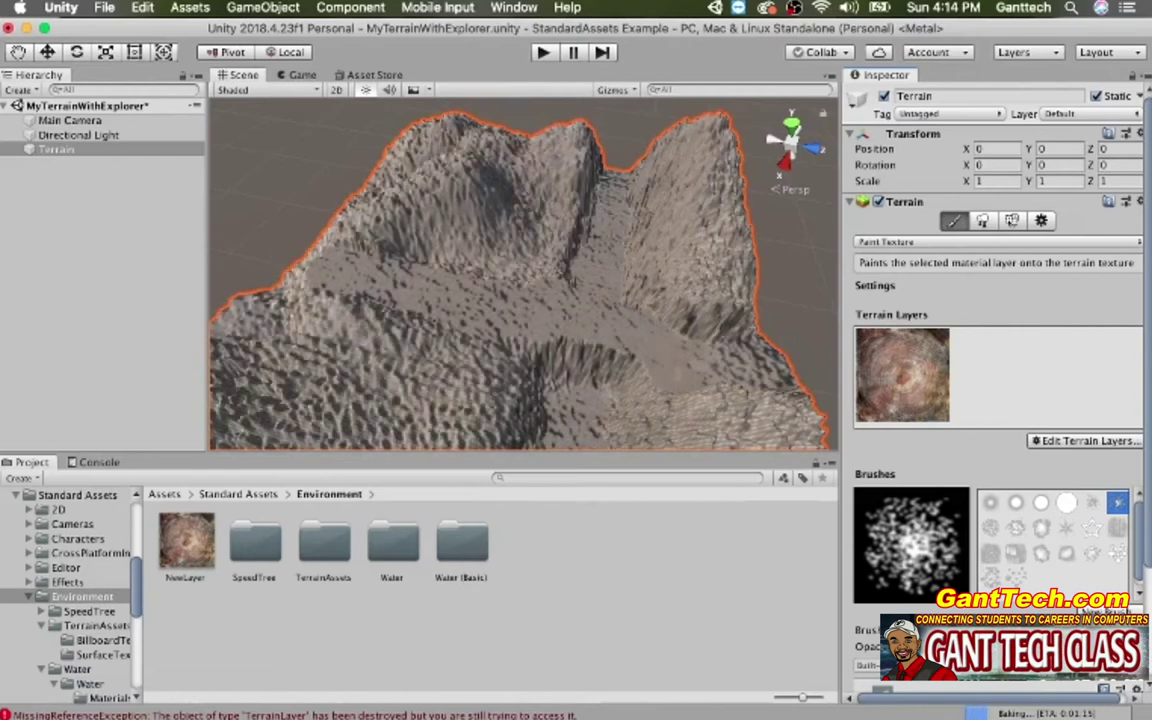
- Add a second terrain layer (NewLayer 1) from the mossy cliff texture
{"action": "left_click", "coordinate": [1075, 441]}
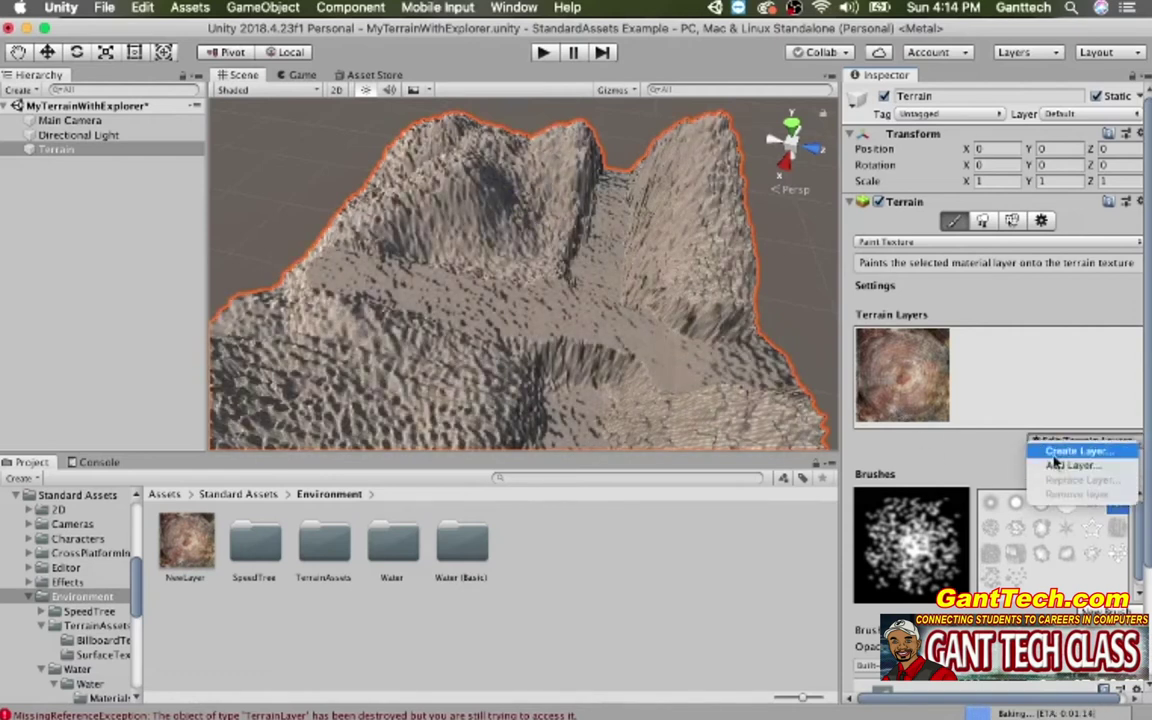
{"action": "left_click", "coordinate": [1058, 452]}
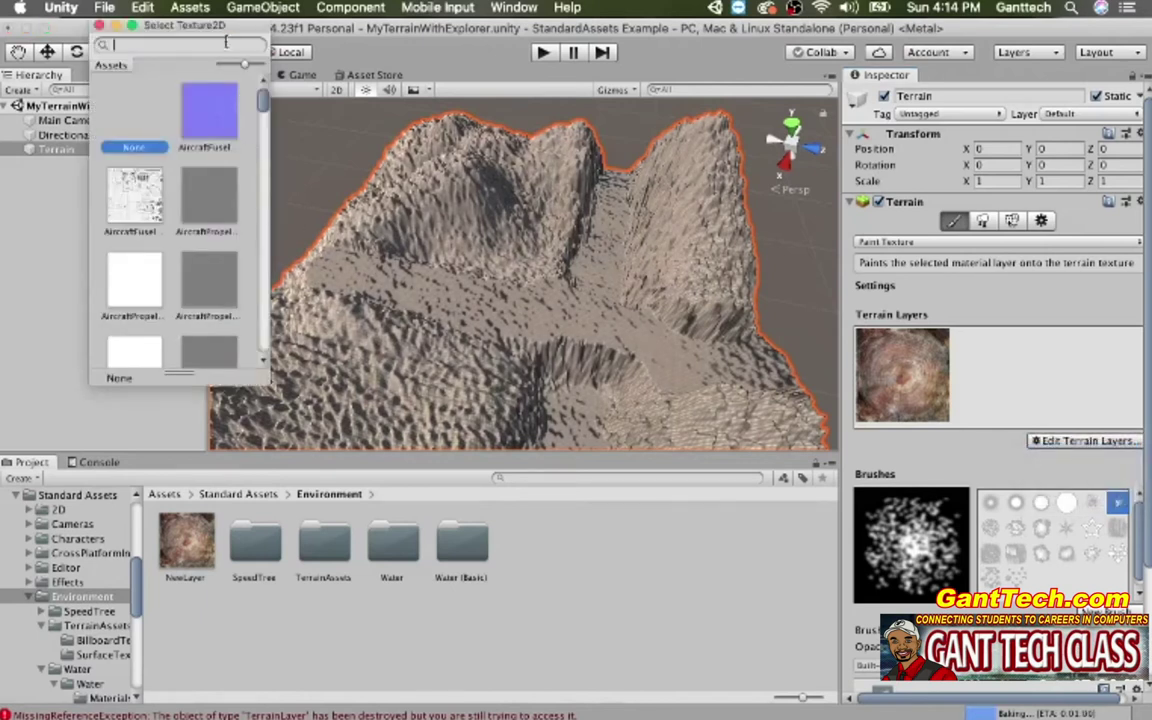
{"action": "left_click_drag", "start_coordinate": [265, 97], "coordinate": [261, 162]}
{"action": "scroll", "coordinate": [233, 142], "scroll_direction": "down", "scroll_amount": 2}
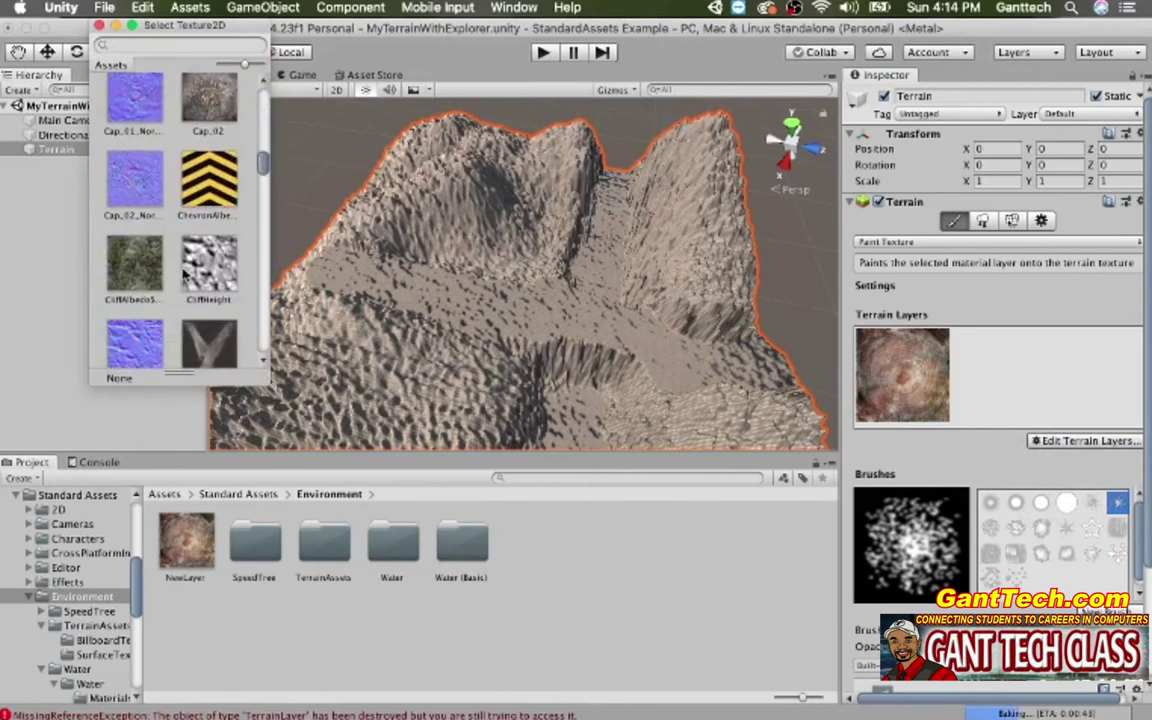
{"action": "left_click", "coordinate": [144, 281]}
{"action": "double_click", "coordinate": [144, 281]}
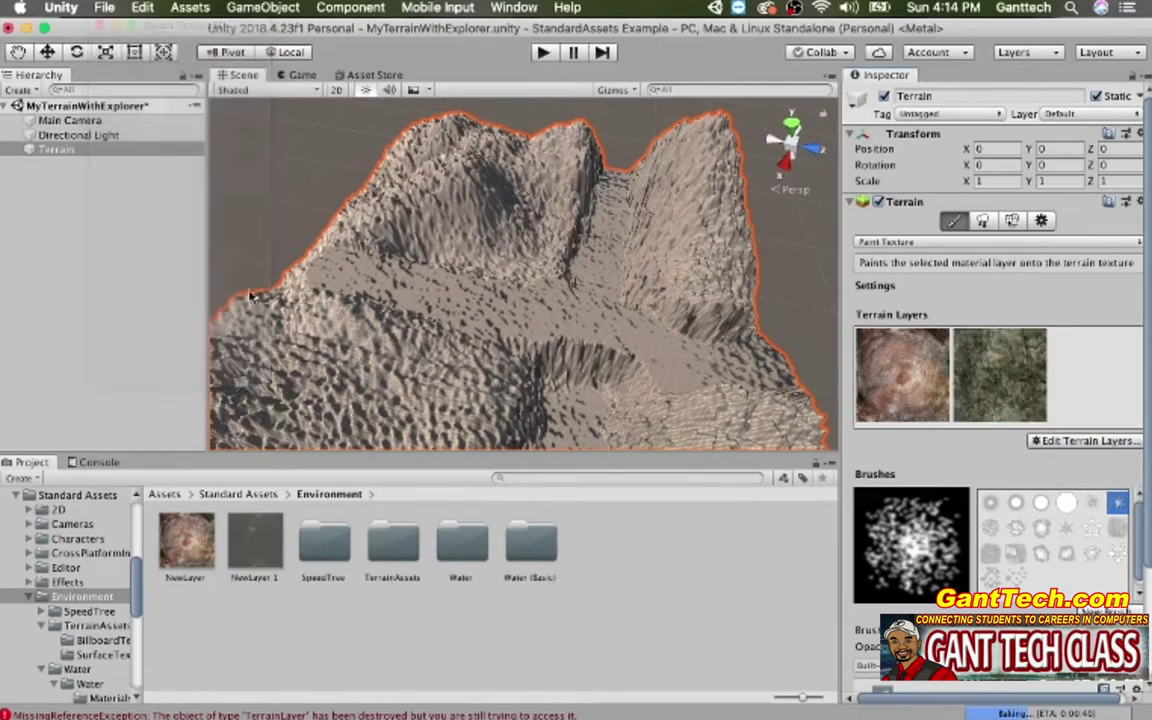
- Add a third terrain layer (NewLayer 2) using the GrassRockyAlbedo texture
{"action": "left_click", "coordinate": [1047, 437]}
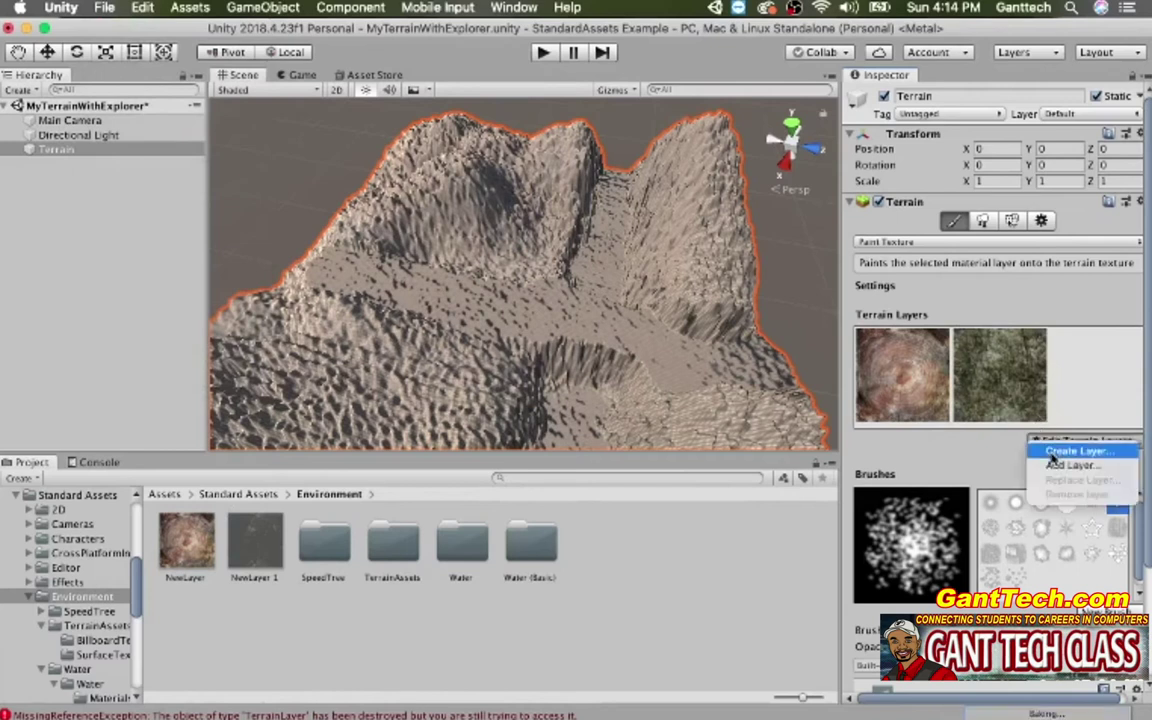
{"action": "left_click", "coordinate": [1043, 452]}
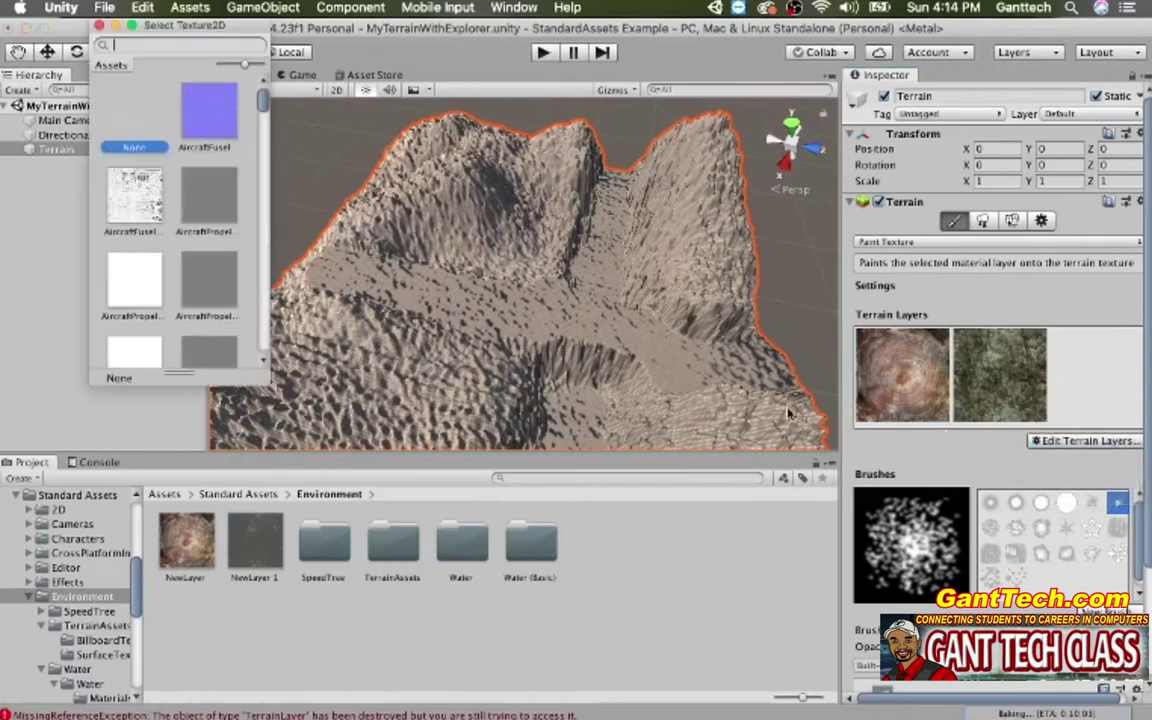
{"action": "key", "text": "Escape"}
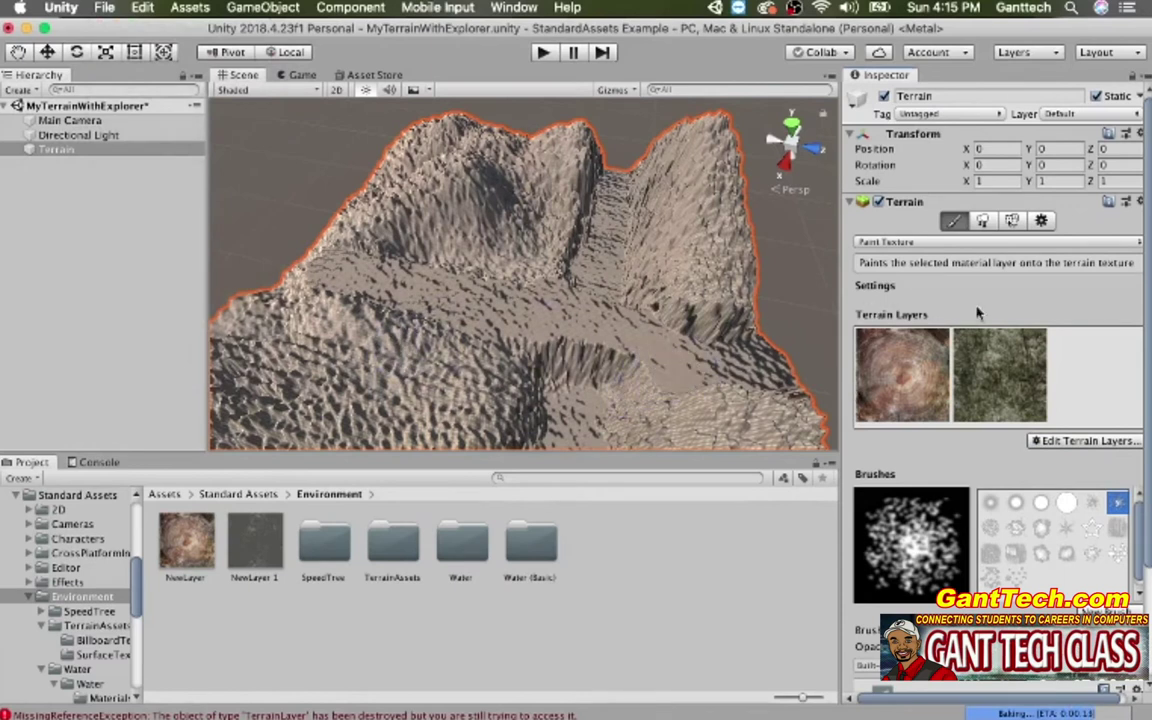
{"action": "left_click", "coordinate": [1052, 446]}
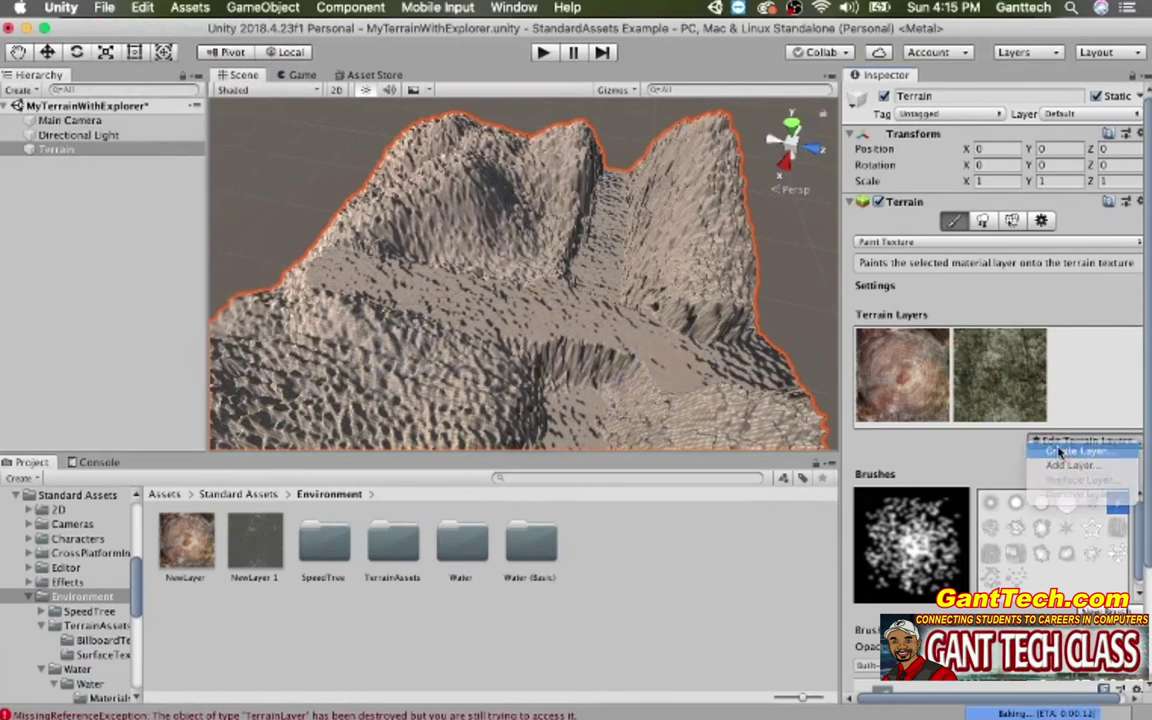
{"action": "left_click", "coordinate": [1045, 454]}
{"action": "left_click_drag", "start_coordinate": [265, 105], "coordinate": [264, 217]}
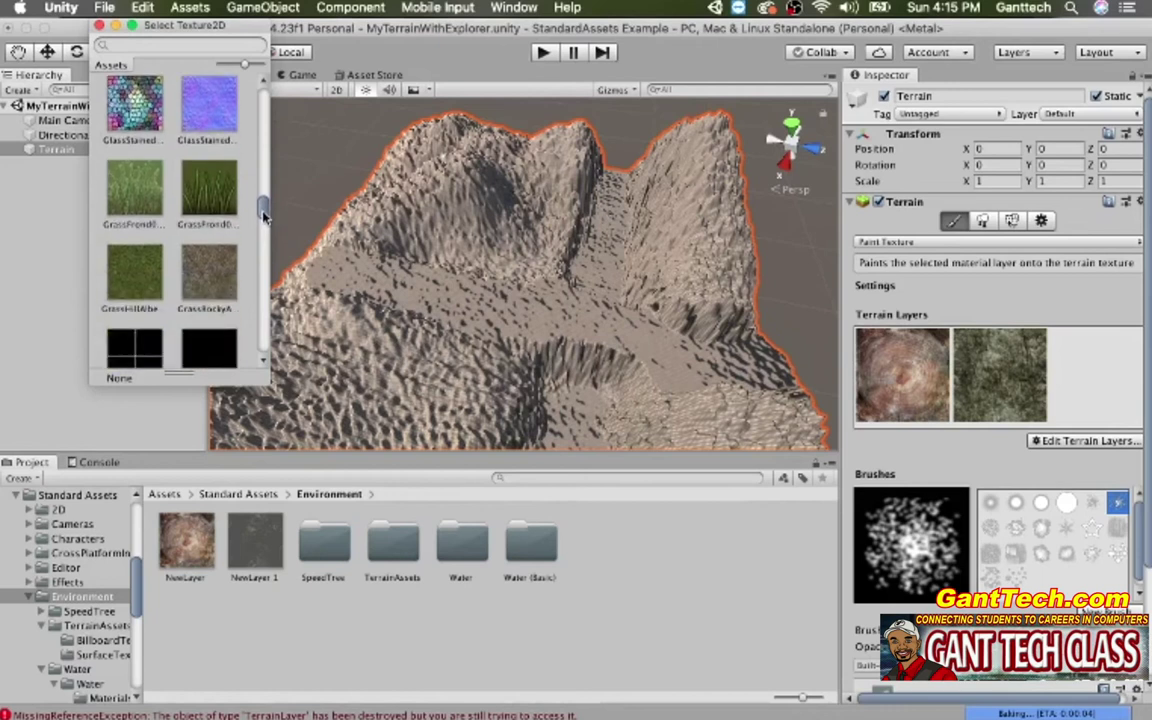
{"action": "left_click", "coordinate": [200, 278]}
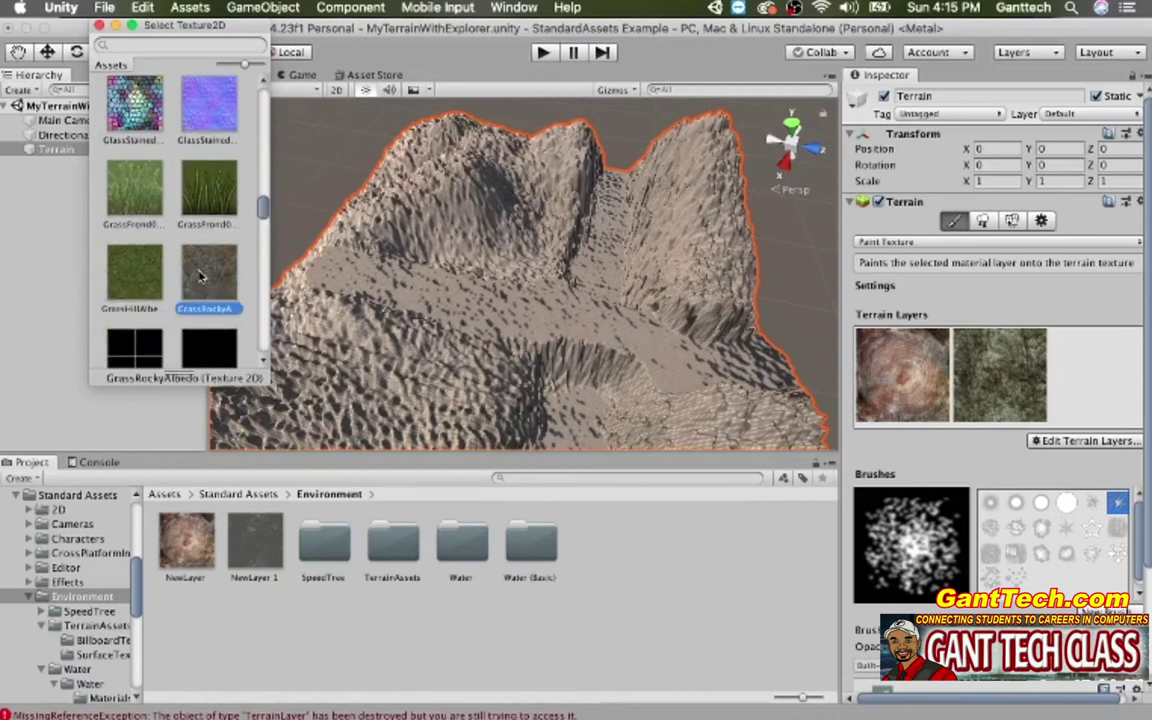
{"action": "double_click", "coordinate": [200, 278]}
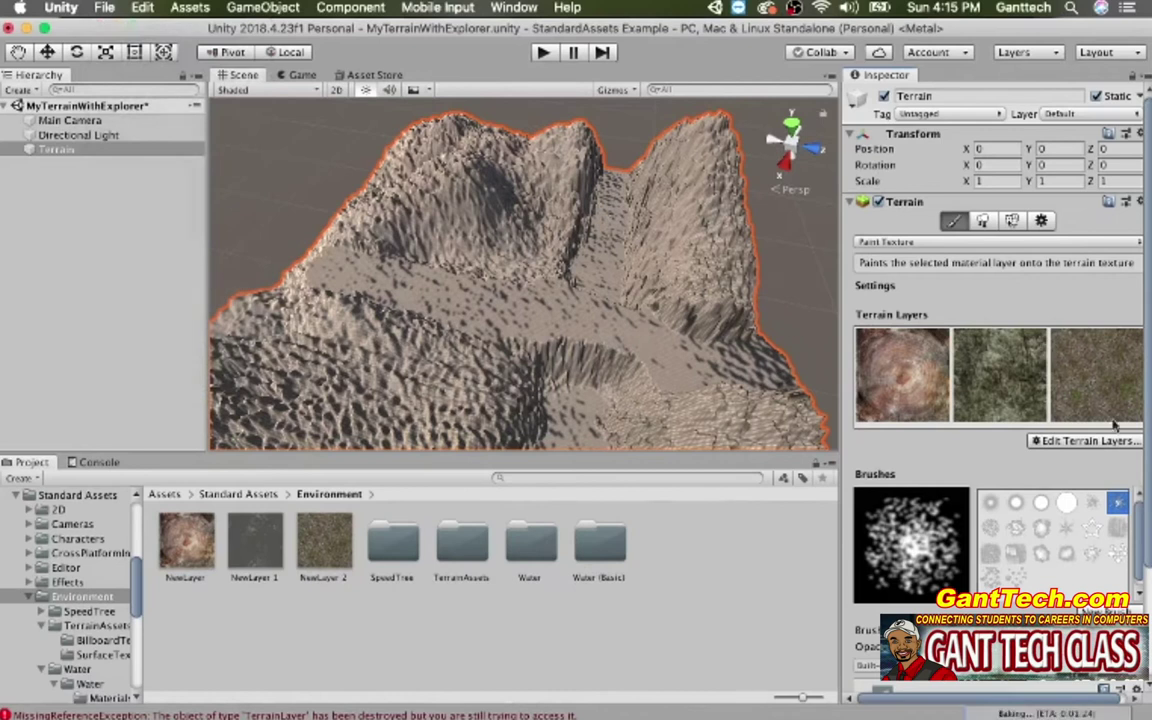
- Add a fourth terrain layer, NewLayer 3, from the GrassHillAlbedo texture
{"action": "left_click", "coordinate": [1068, 441]}
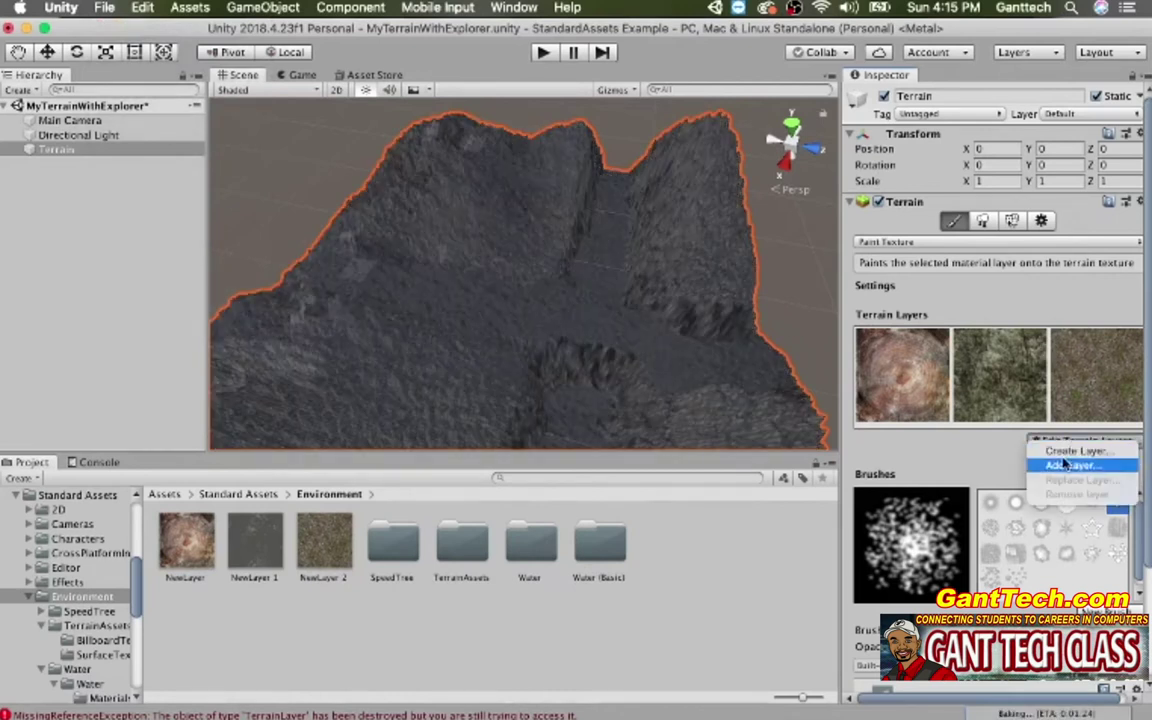
{"action": "left_click", "coordinate": [1075, 452]}
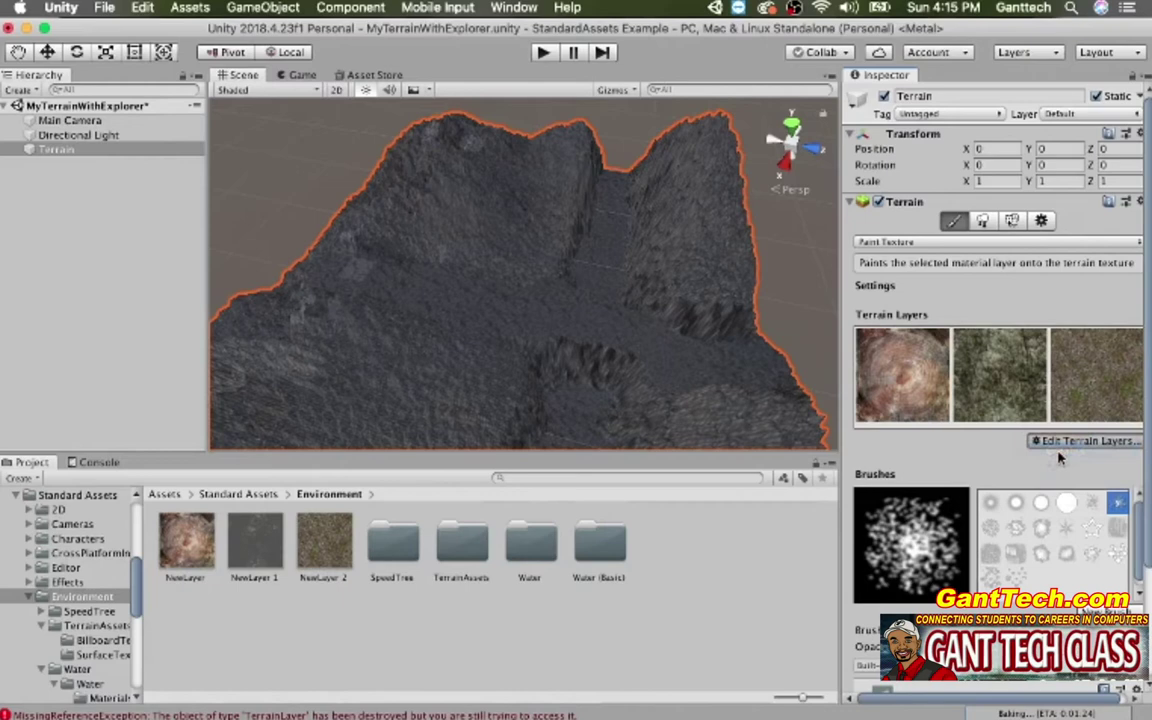
{"action": "scroll", "coordinate": [262, 120], "scroll_direction": "down", "scroll_amount": 5}
{"action": "left_click_drag", "start_coordinate": [262, 120], "coordinate": [258, 207]}
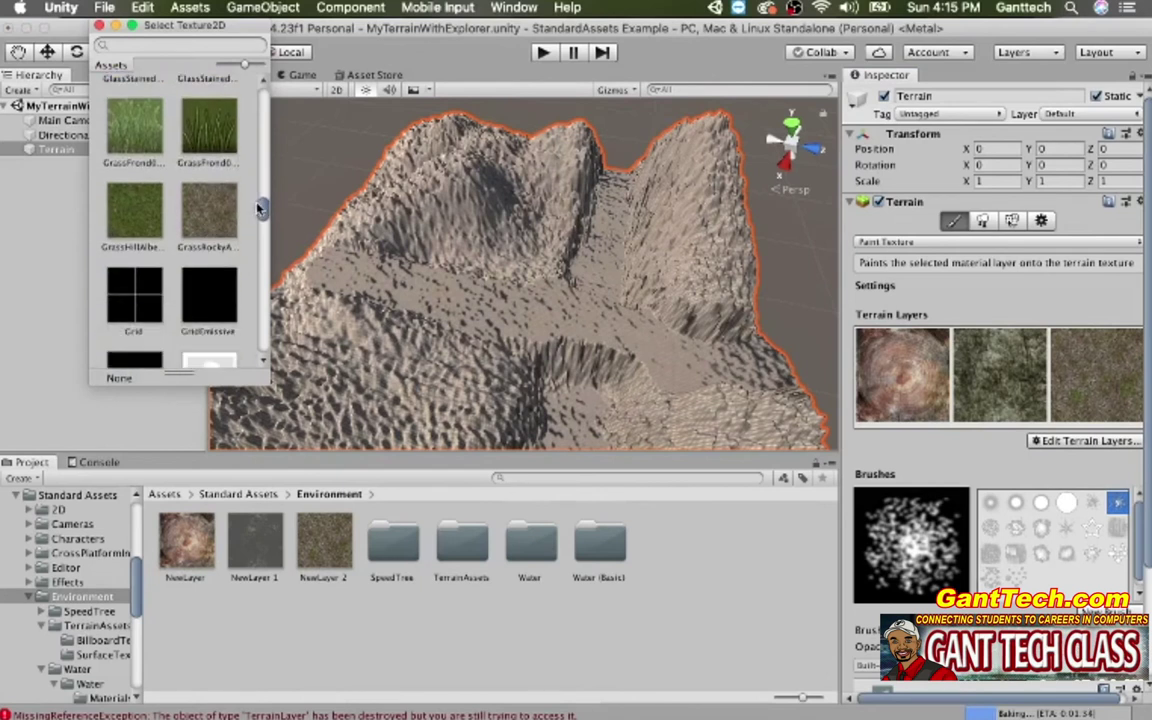
{"action": "double_click", "coordinate": [125, 200]}
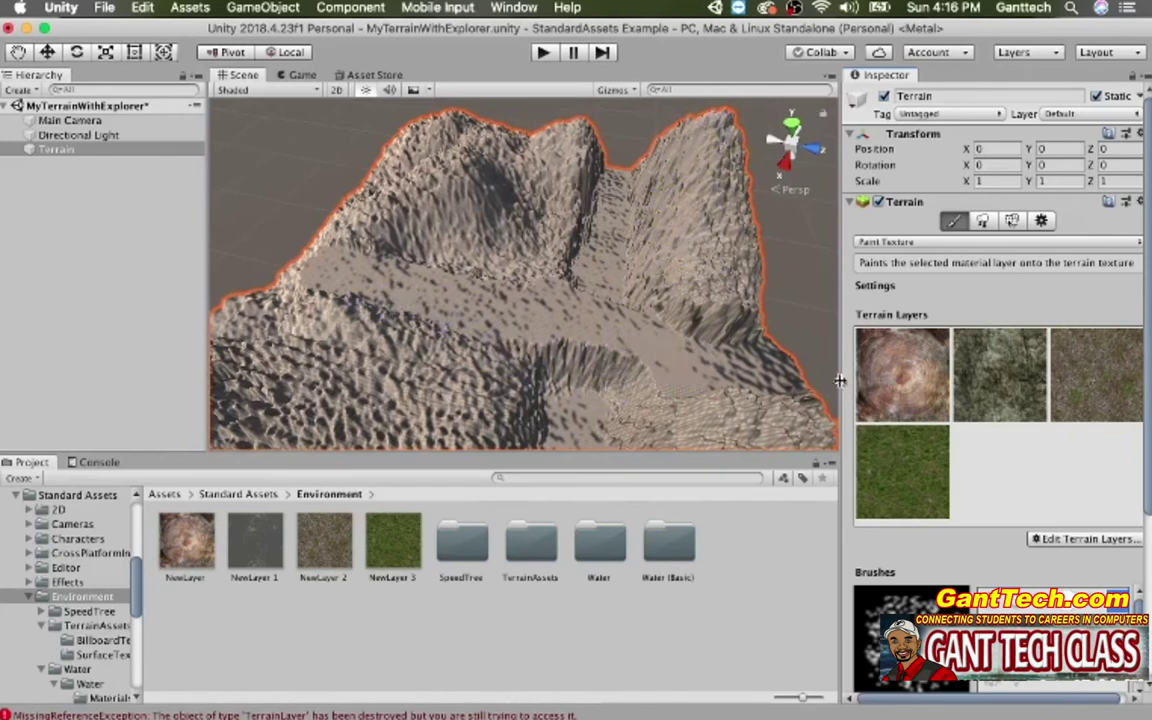
- Paint a green NewLayer 3 band along the valley and mossy NewLayer 1 over the right hill
{"action": "left_click", "coordinate": [902, 470]}
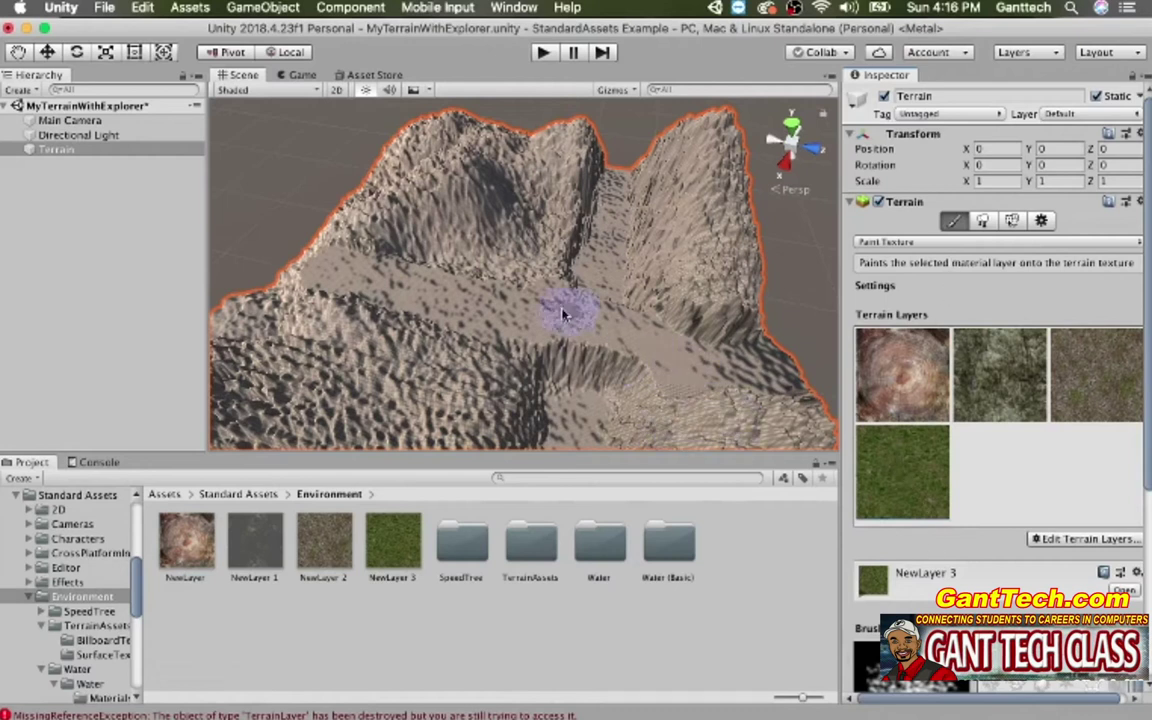
{"action": "mouse_move", "coordinate": [532, 309]}
{"action": "left_mouse_down"}
{"action": "mouse_move", "coordinate": [643, 333]}
{"action": "mouse_move", "coordinate": [568, 326]}
{"action": "mouse_move", "coordinate": [683, 358]}
{"action": "mouse_move", "coordinate": [656, 366]}
{"action": "mouse_move", "coordinate": [764, 373]}
{"action": "mouse_move", "coordinate": [618, 347]}
{"action": "mouse_move", "coordinate": [363, 266]}
{"action": "mouse_move", "coordinate": [319, 268]}
{"action": "mouse_move", "coordinate": [398, 283]}
{"action": "mouse_move", "coordinate": [514, 329]}
{"action": "left_mouse_up"}
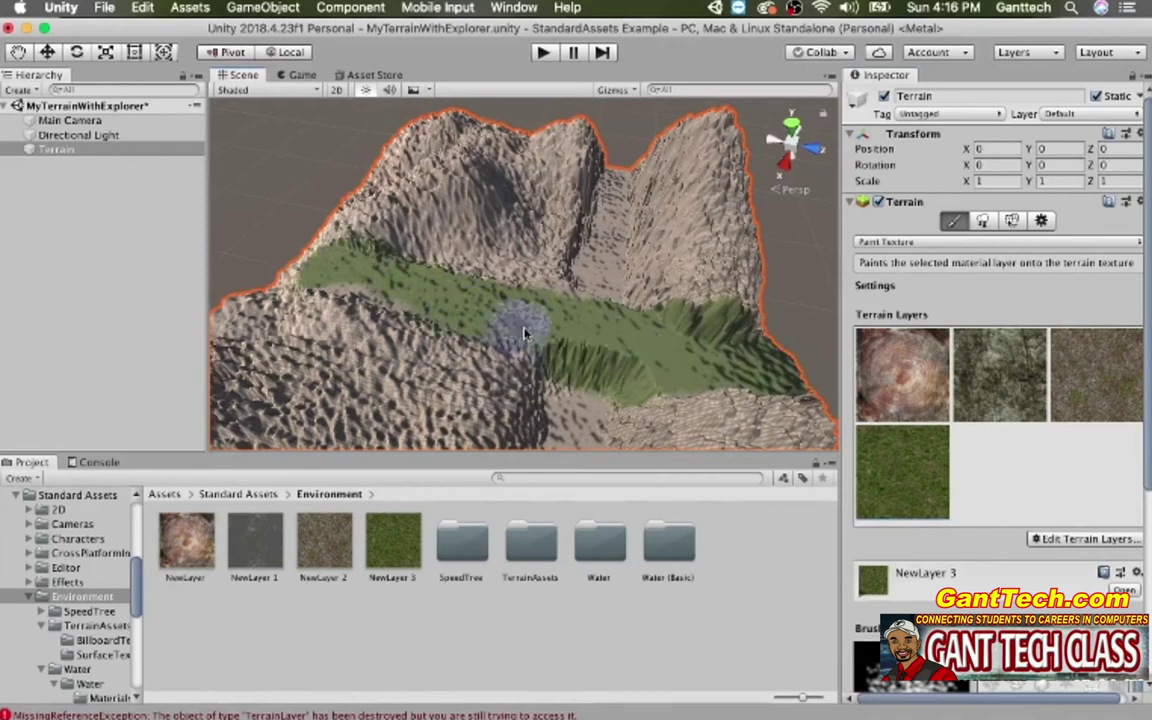
{"action": "left_click", "coordinate": [995, 366]}
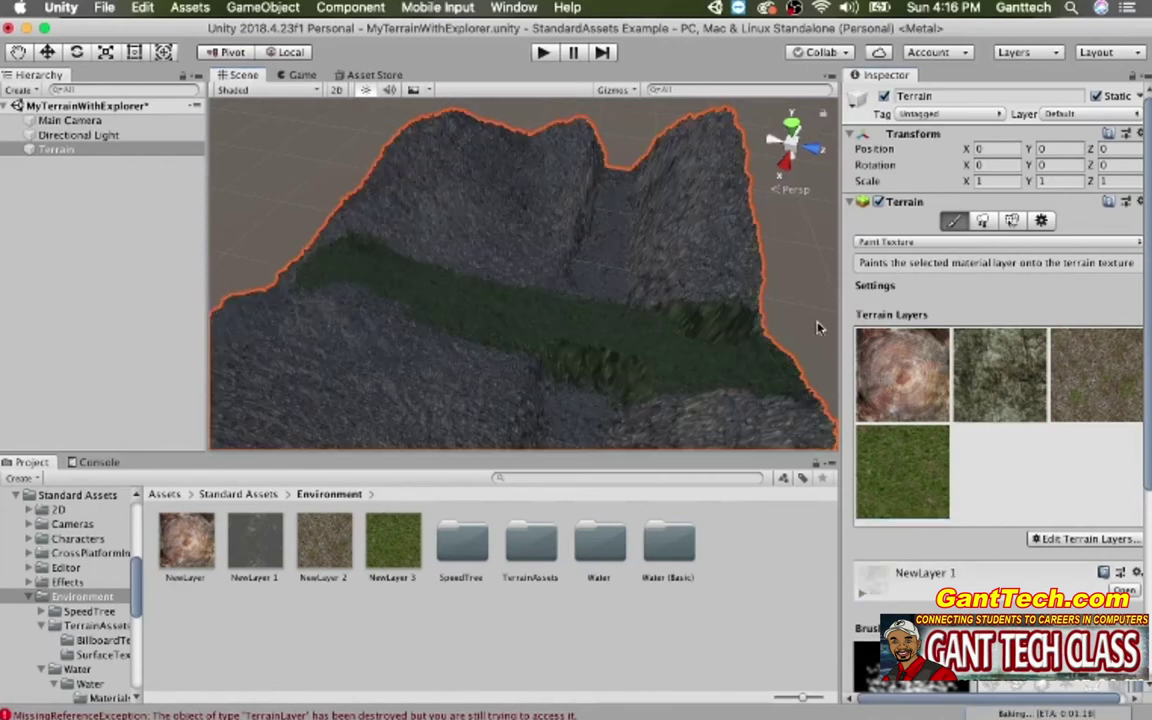
{"action": "mouse_move", "coordinate": [670, 157]}
{"action": "left_mouse_down"}
{"action": "mouse_move", "coordinate": [697, 199]}
{"action": "mouse_move", "coordinate": [679, 236]}
{"action": "mouse_move", "coordinate": [735, 249]}
{"action": "mouse_move", "coordinate": [669, 261]}
{"action": "mouse_move", "coordinate": [733, 249]}
{"action": "left_mouse_up"}
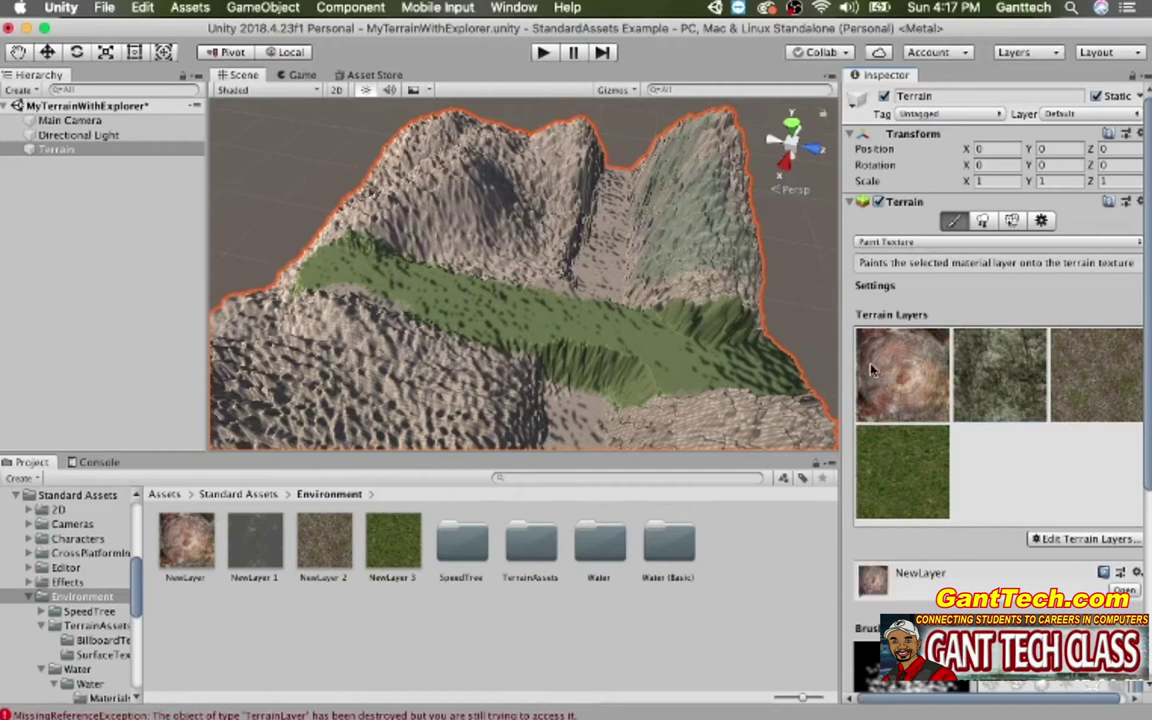
{"action": "mouse_move", "coordinate": [795, 290]}
{"action": "left_mouse_down"}
{"action": "mouse_move", "coordinate": [687, 163]}
{"action": "mouse_move", "coordinate": [697, 251]}
{"action": "mouse_move", "coordinate": [685, 191]}
{"action": "mouse_move", "coordinate": [671, 257]}
{"action": "mouse_move", "coordinate": [723, 265]}
{"action": "mouse_move", "coordinate": [653, 269]}
{"action": "mouse_move", "coordinate": [719, 268]}
{"action": "mouse_move", "coordinate": [672, 266]}
{"action": "mouse_move", "coordinate": [665, 279]}
{"action": "mouse_move", "coordinate": [737, 303]}
{"action": "mouse_move", "coordinate": [724, 210]}
{"action": "mouse_move", "coordinate": [740, 140]}
{"action": "mouse_move", "coordinate": [667, 160]}
{"action": "mouse_move", "coordinate": [731, 258]}
{"action": "mouse_move", "coordinate": [703, 269]}
{"action": "mouse_move", "coordinate": [610, 264]}
{"action": "mouse_move", "coordinate": [543, 207]}
{"action": "left_mouse_up"}
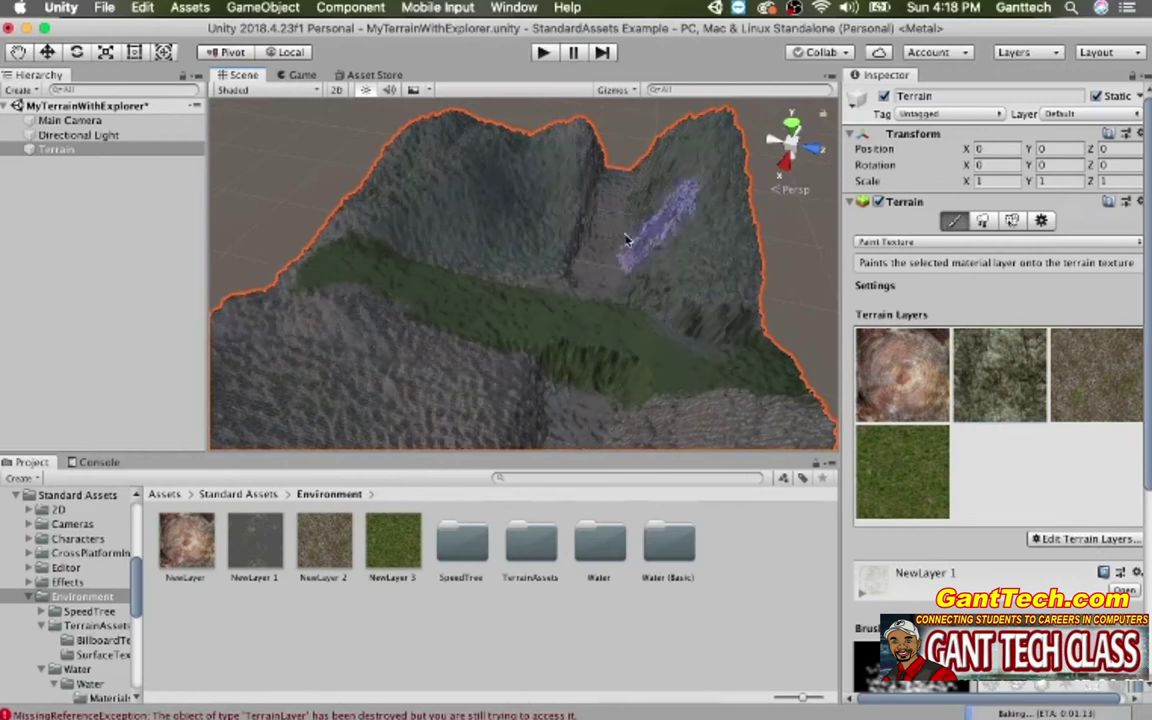
{"action": "key", "text": "super+Tab"}
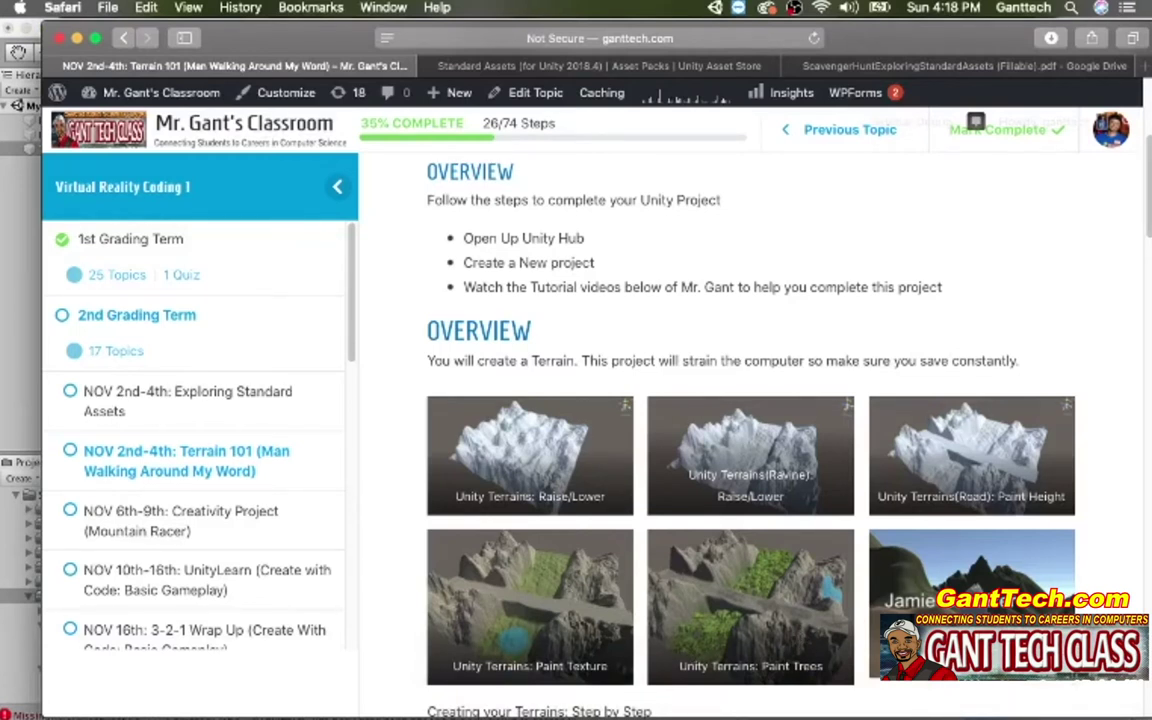
{"action": "left_click", "coordinate": [24, 276]}
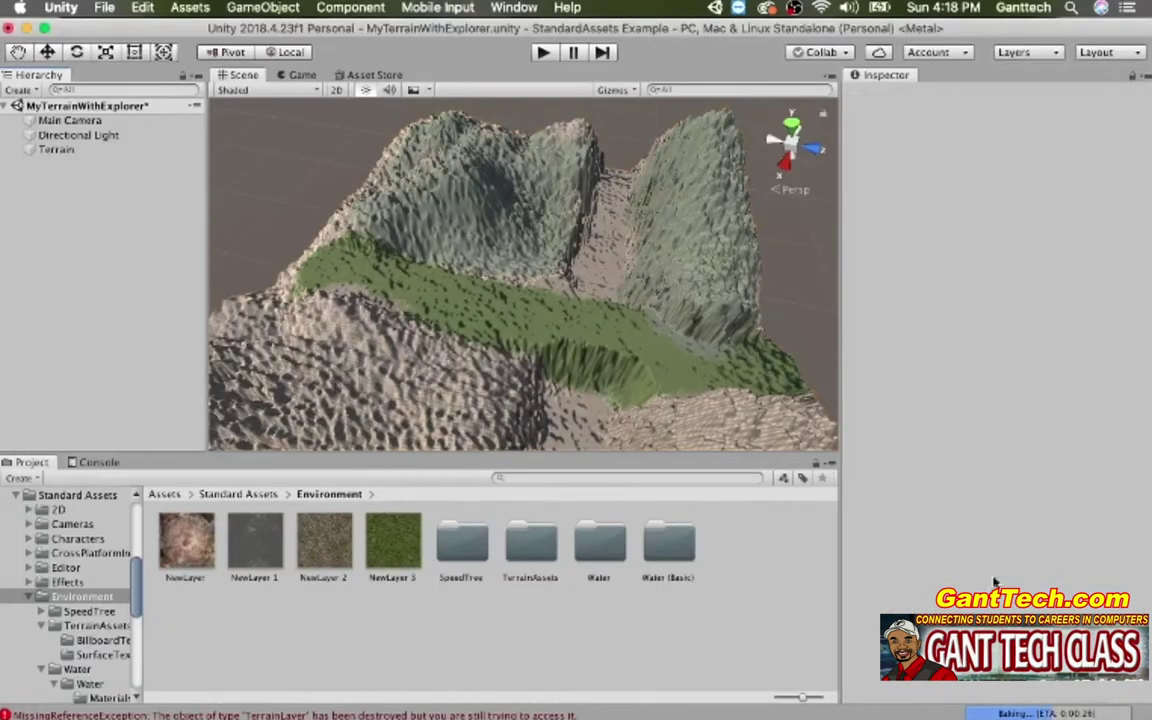
- Switch the Terrain tool from Paint Texture to Smooth Height with the soft round brush
{"action": "left_click", "coordinate": [62, 150]}
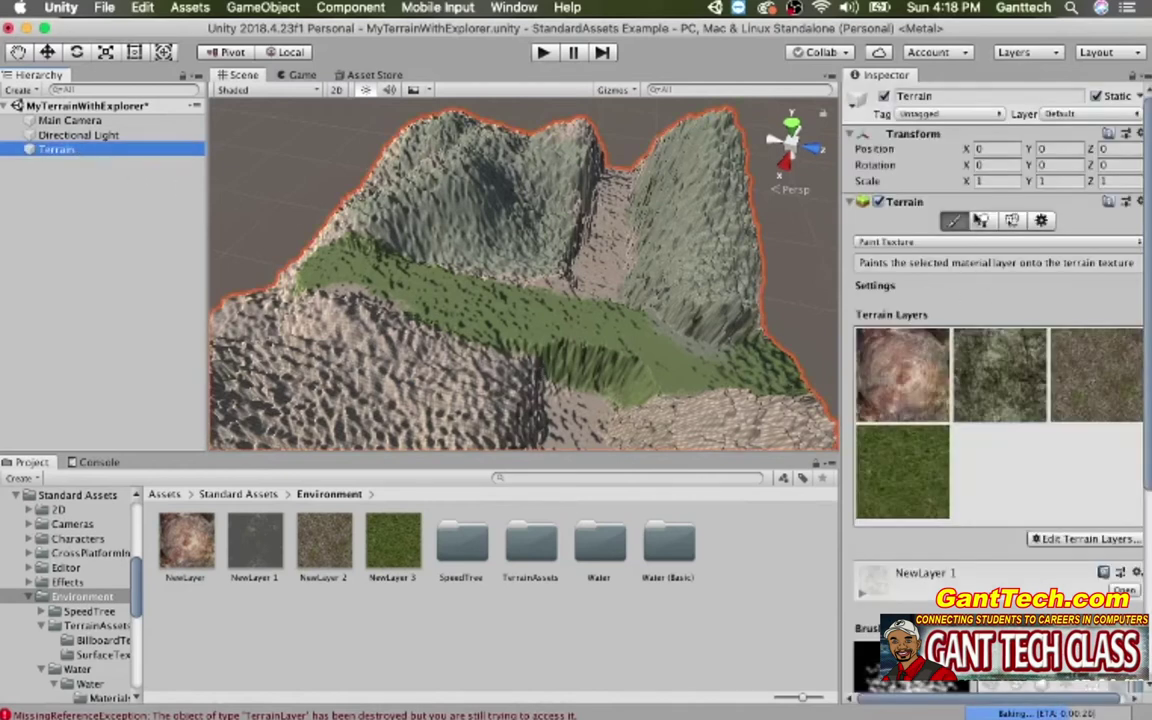
{"action": "left_click", "coordinate": [952, 243]}
{"action": "left_click", "coordinate": [952, 246]}
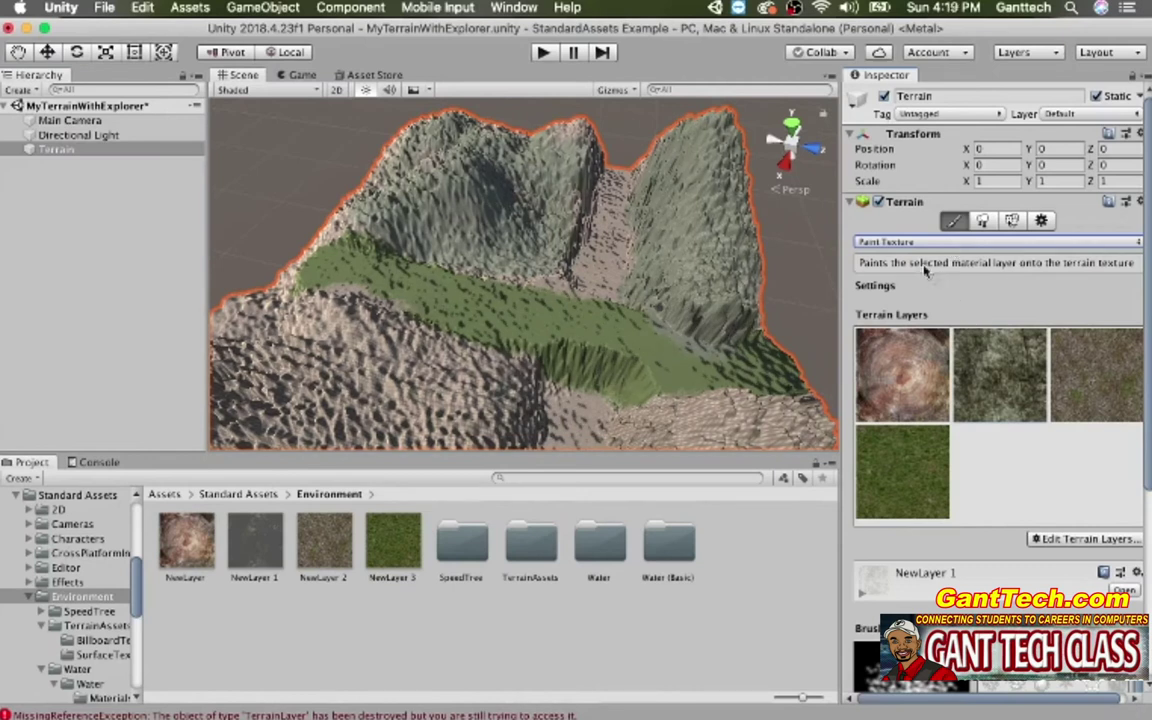
{"action": "left_click", "coordinate": [922, 243]}
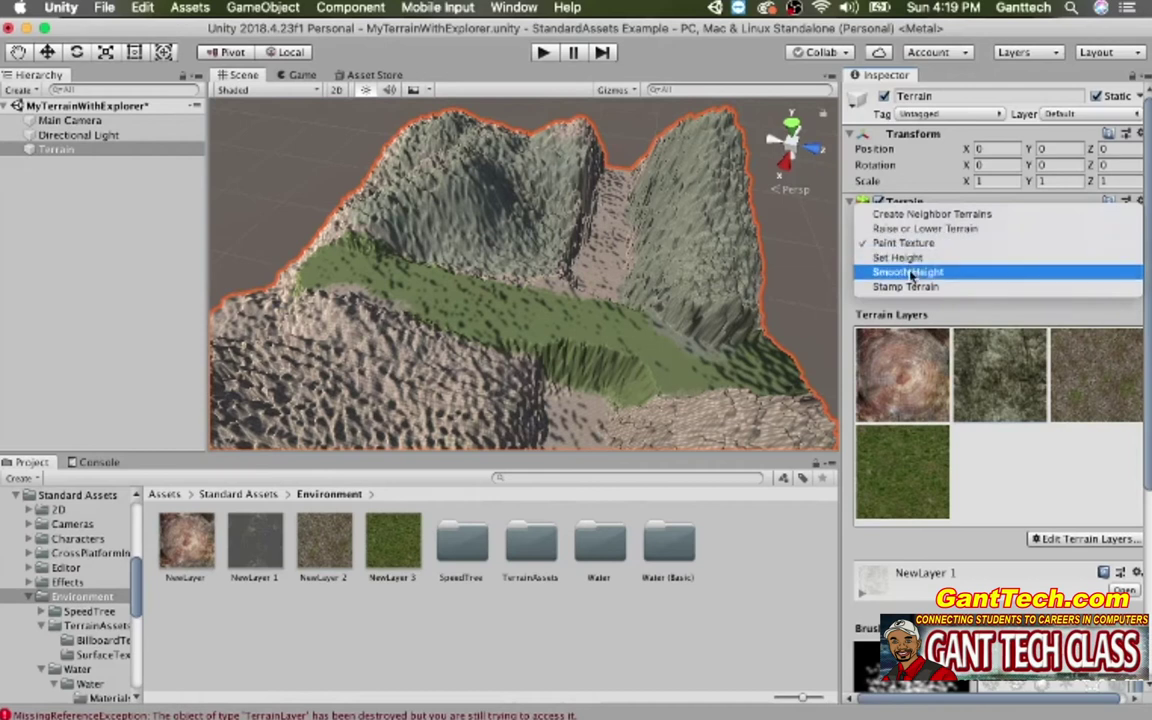
{"action": "left_click", "coordinate": [911, 273]}
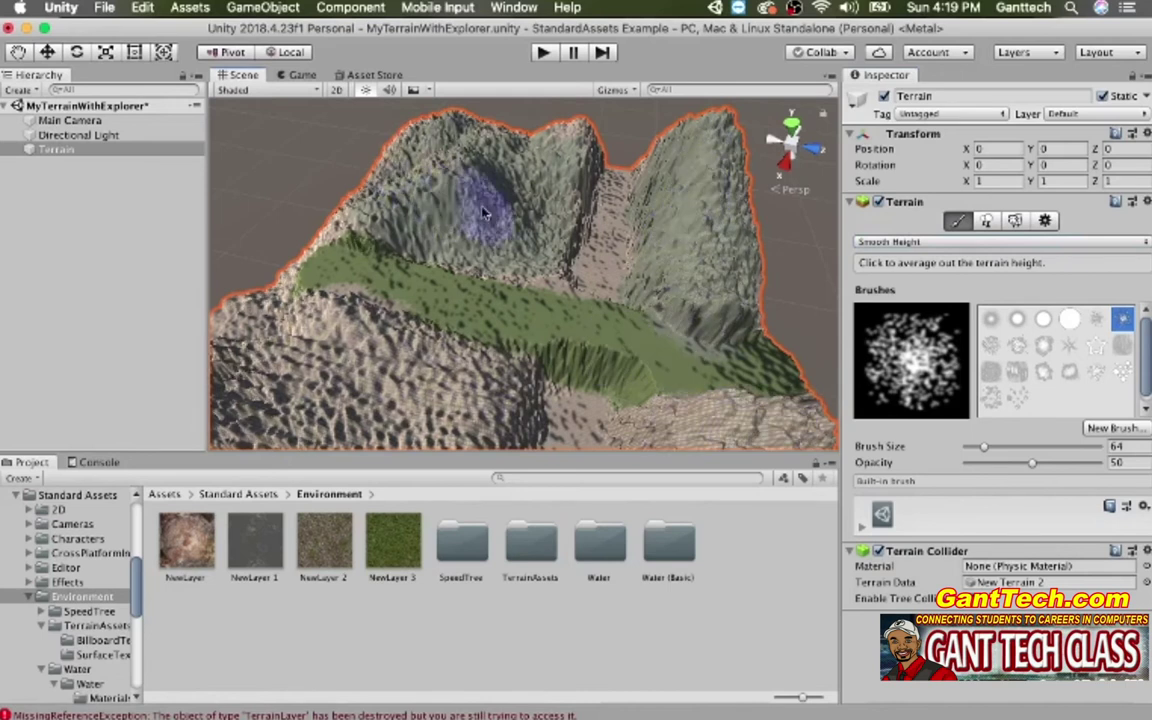
{"action": "left_click", "coordinate": [1069, 318]}
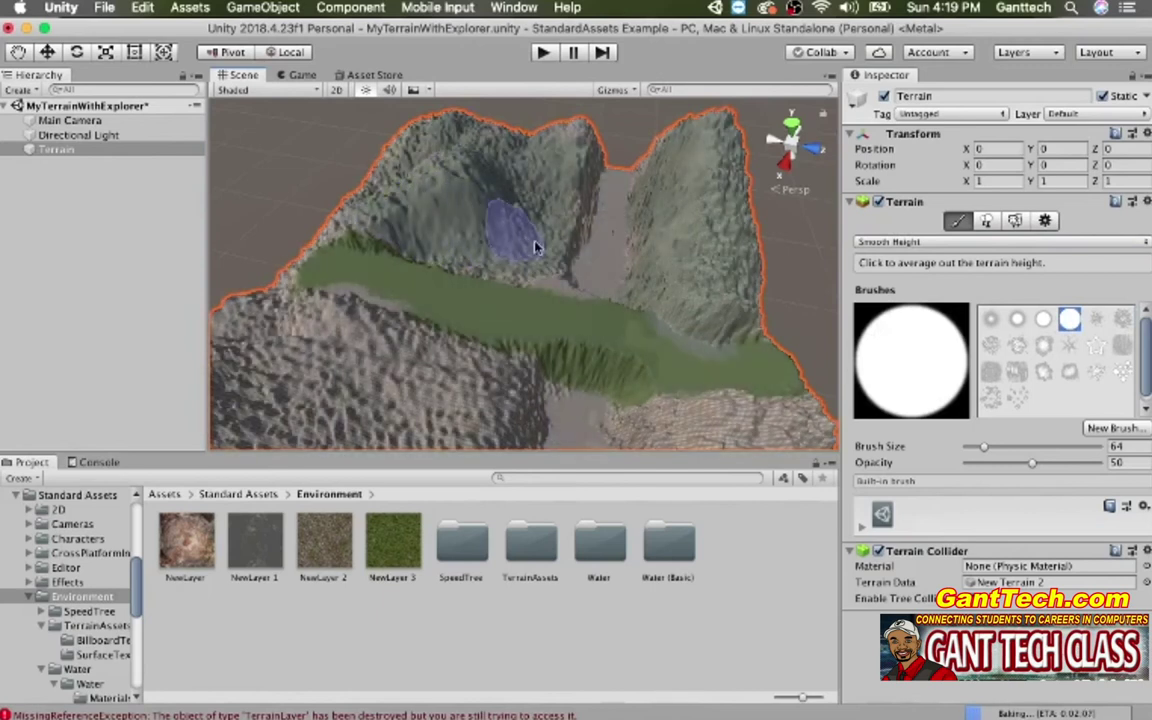
{"action": "left_click", "coordinate": [890, 242]}
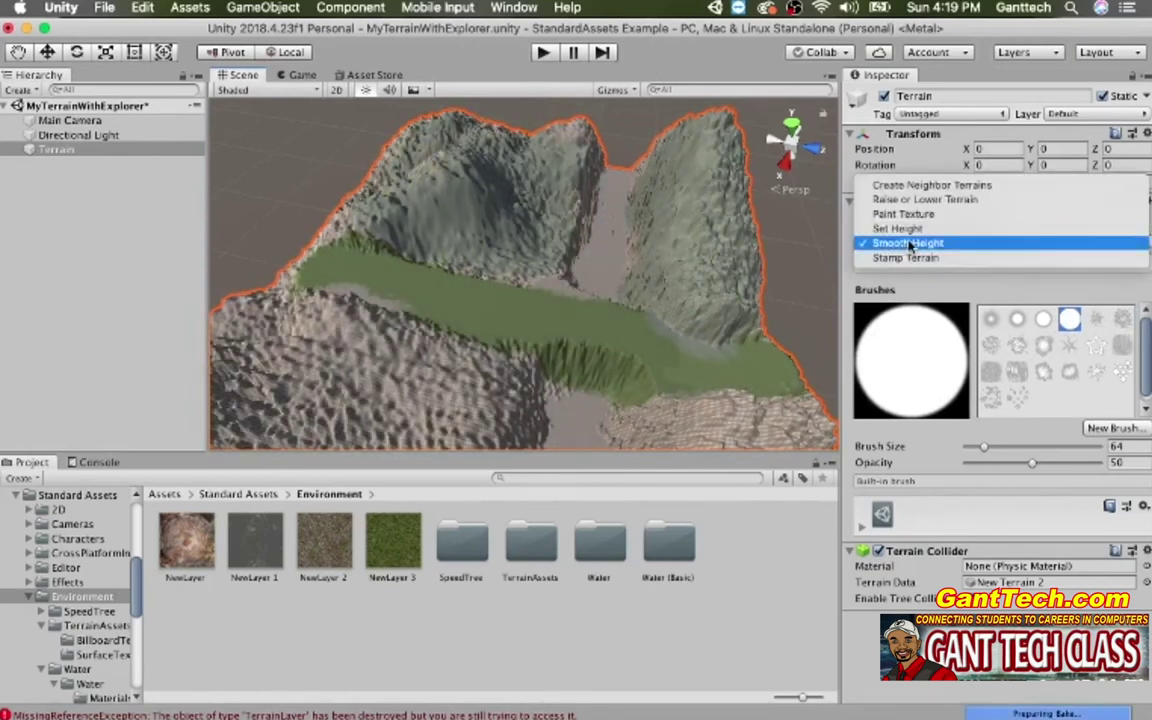
{"action": "key", "text": "Escape"}
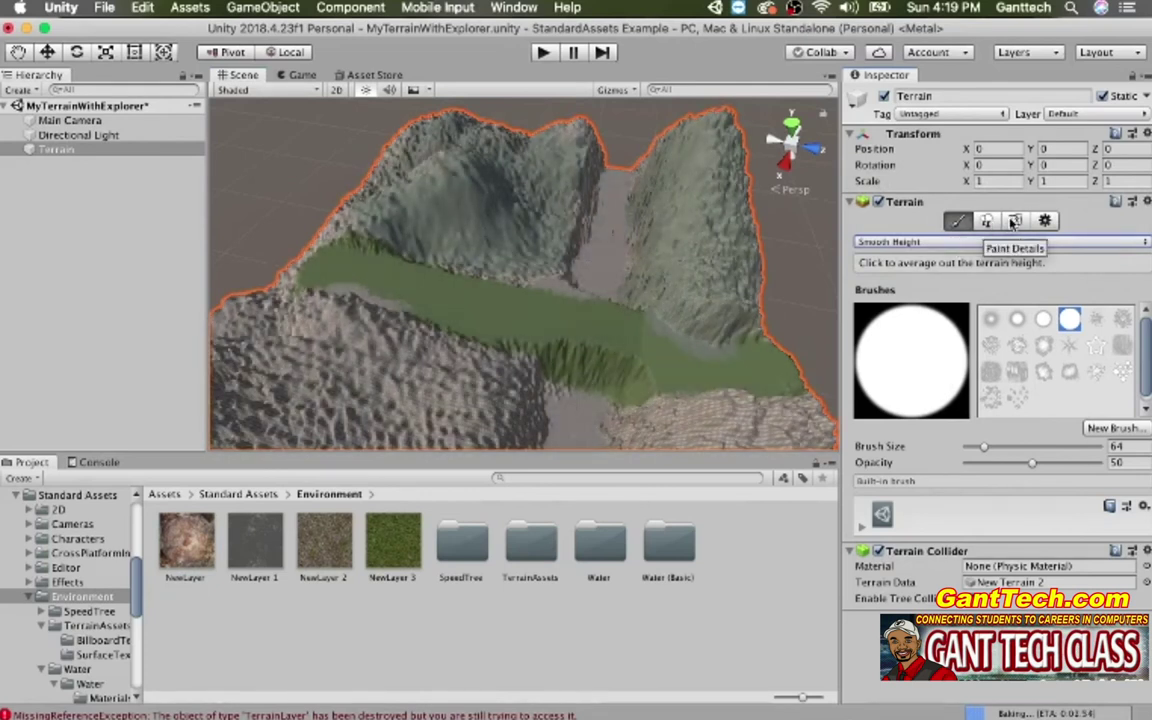
- In Paint Trees, add a tree type using the Broadleaf_Desktop prefab
{"action": "left_click", "coordinate": [988, 221]}
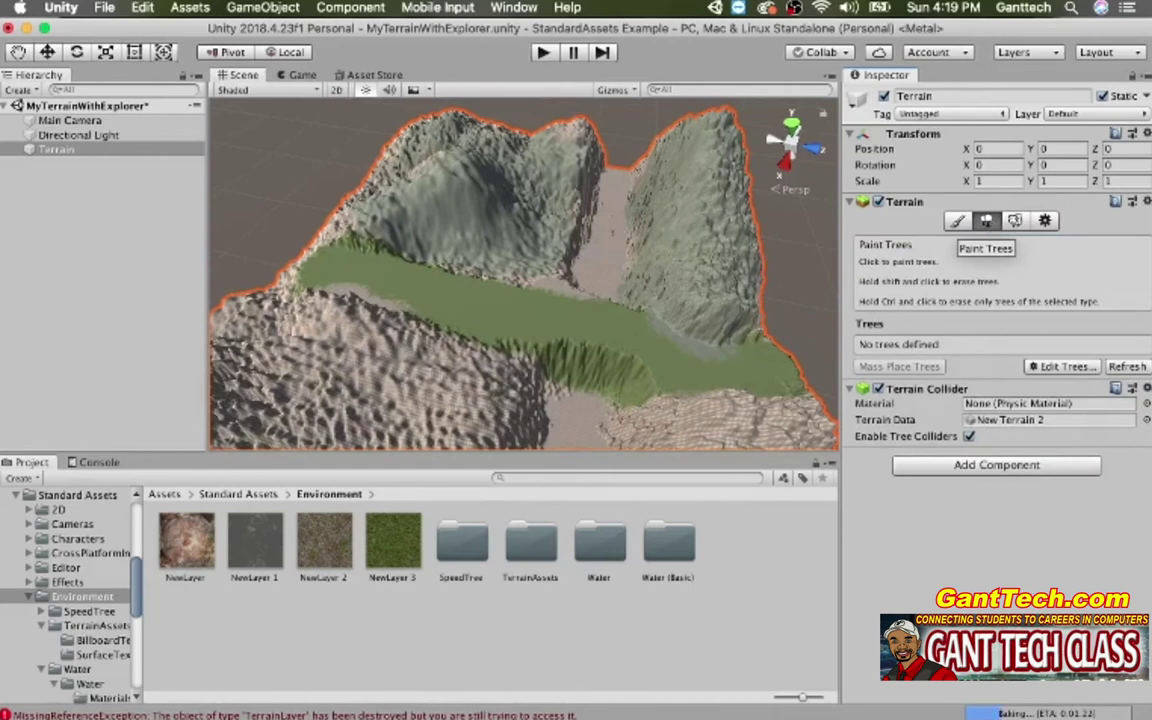
{"action": "left_click", "coordinate": [1060, 366]}
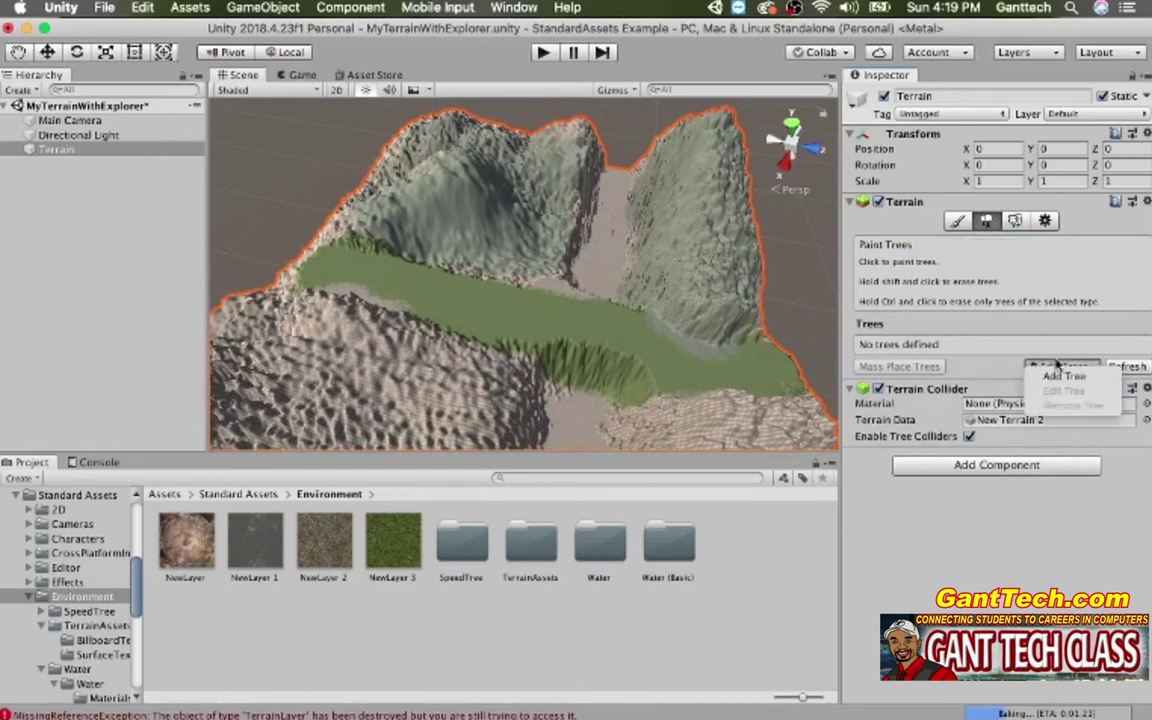
{"action": "left_click", "coordinate": [1063, 376]}
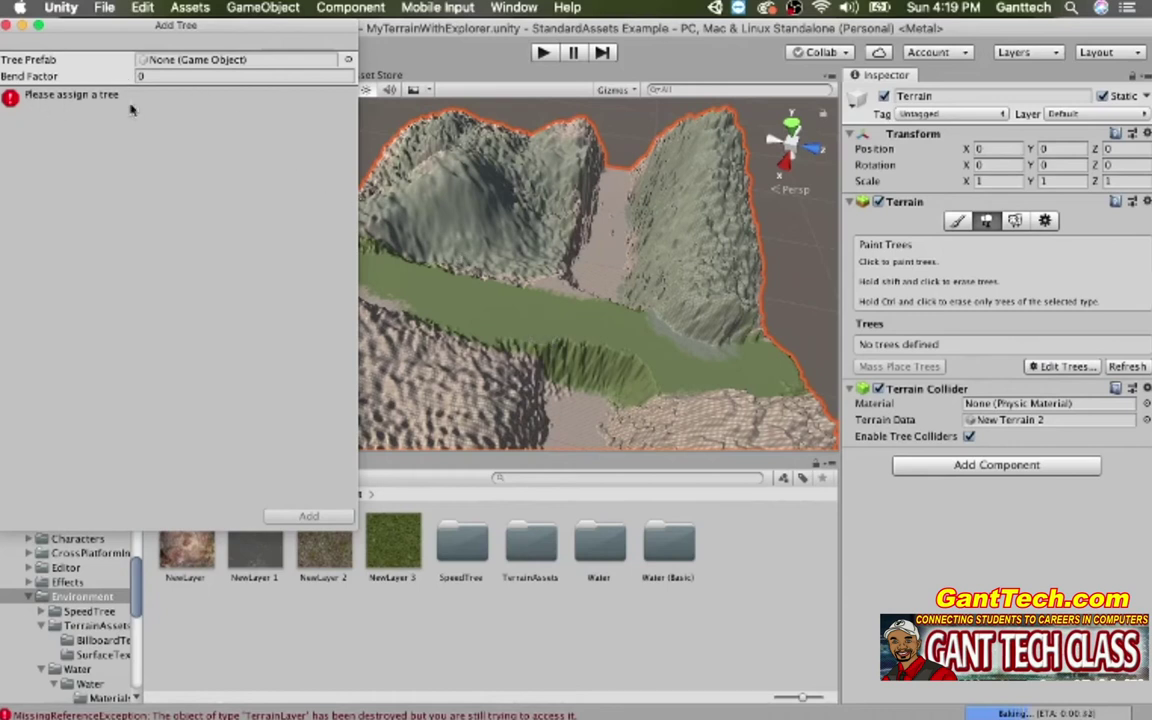
{"action": "left_click", "coordinate": [349, 61]}
{"action": "left_click_drag", "start_coordinate": [266, 115], "coordinate": [240, 143]}
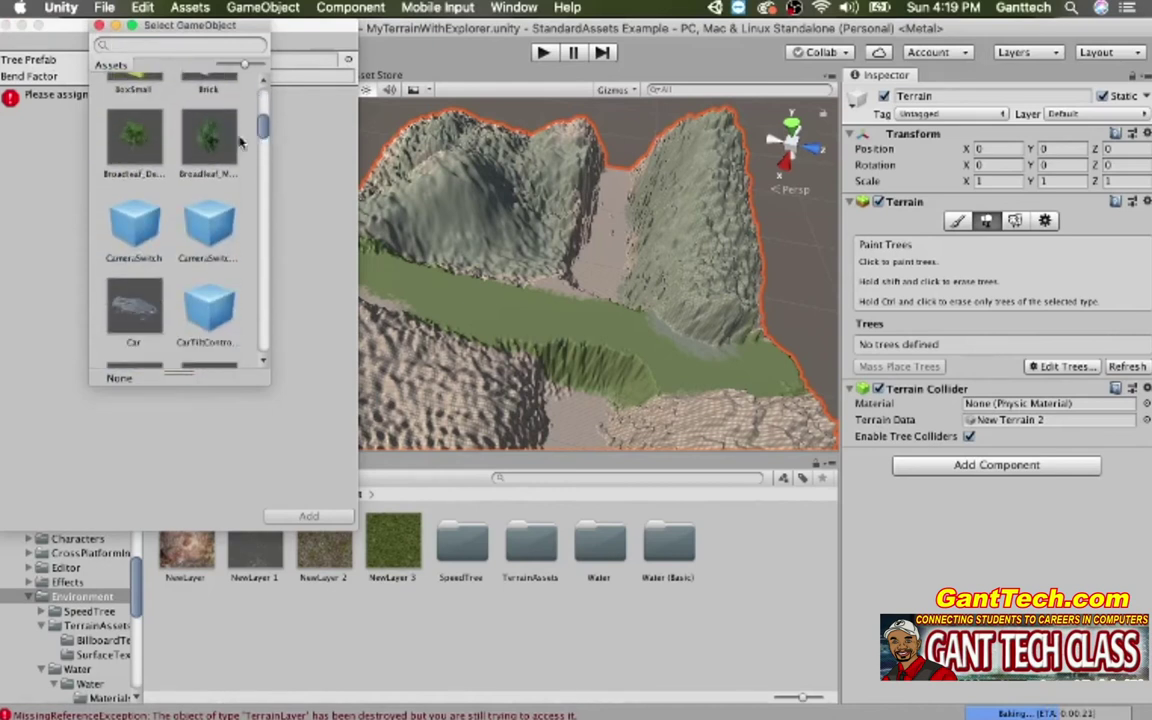
{"action": "double_click", "coordinate": [155, 155]}
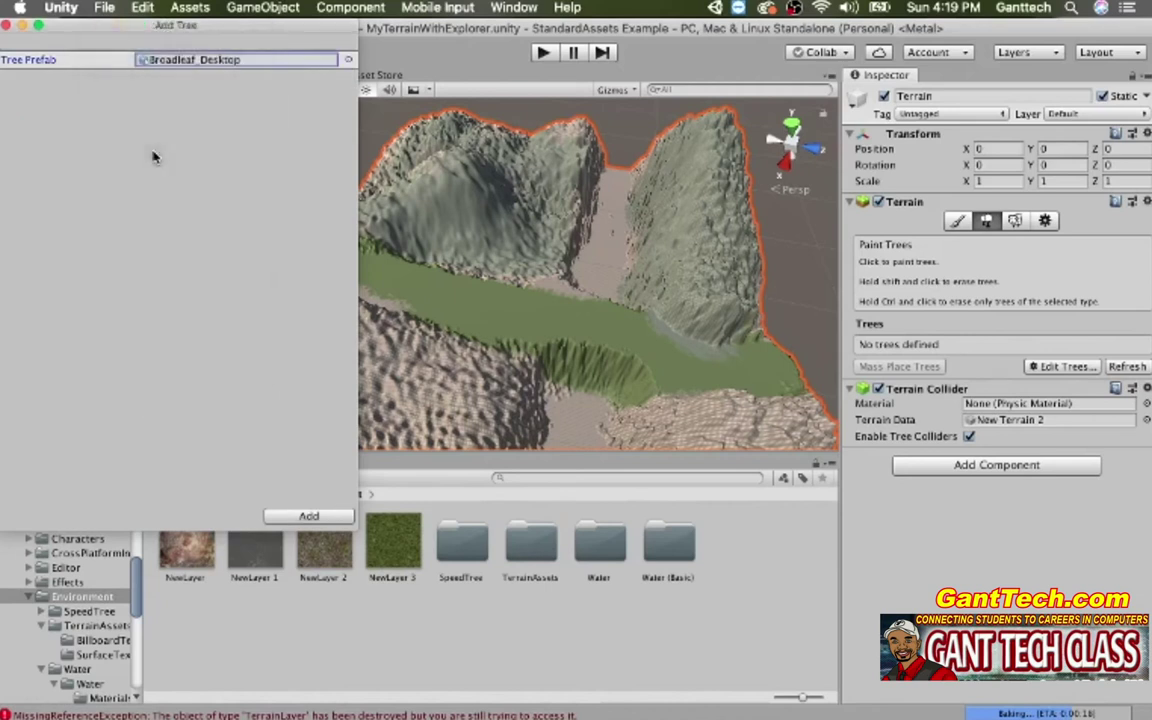
{"action": "left_click", "coordinate": [308, 517]}
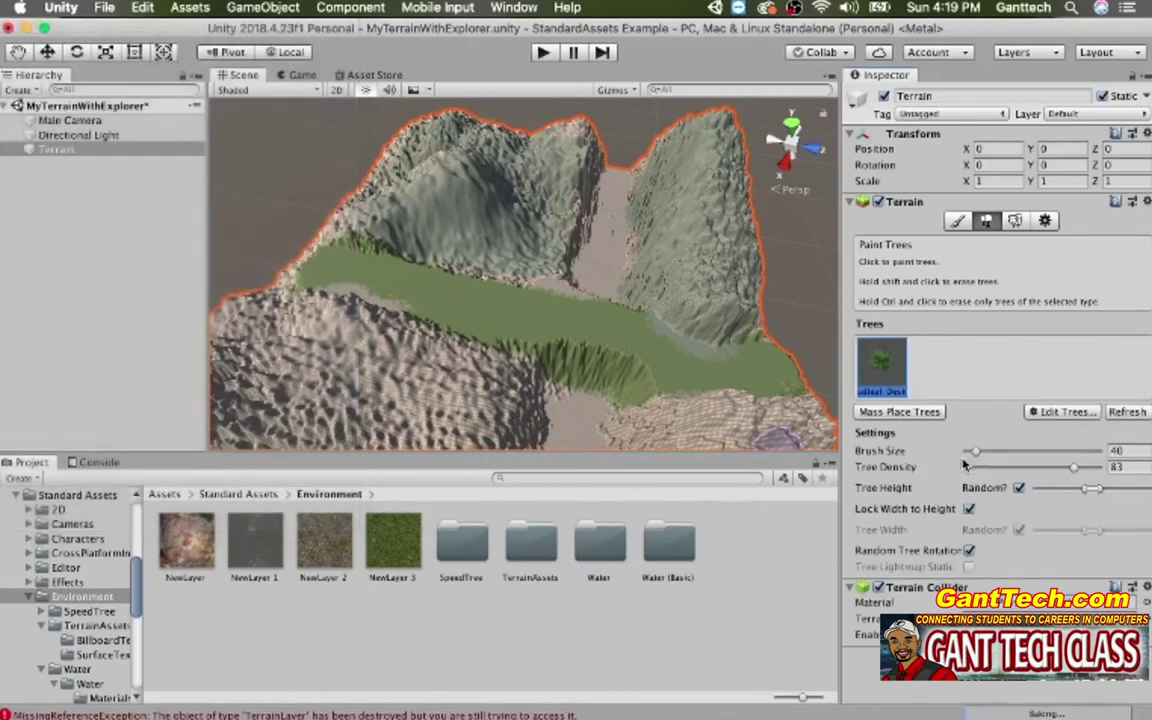
- Add Broadleaf_Mobile as another terrain tree type
{"action": "left_click", "coordinate": [1063, 412]}
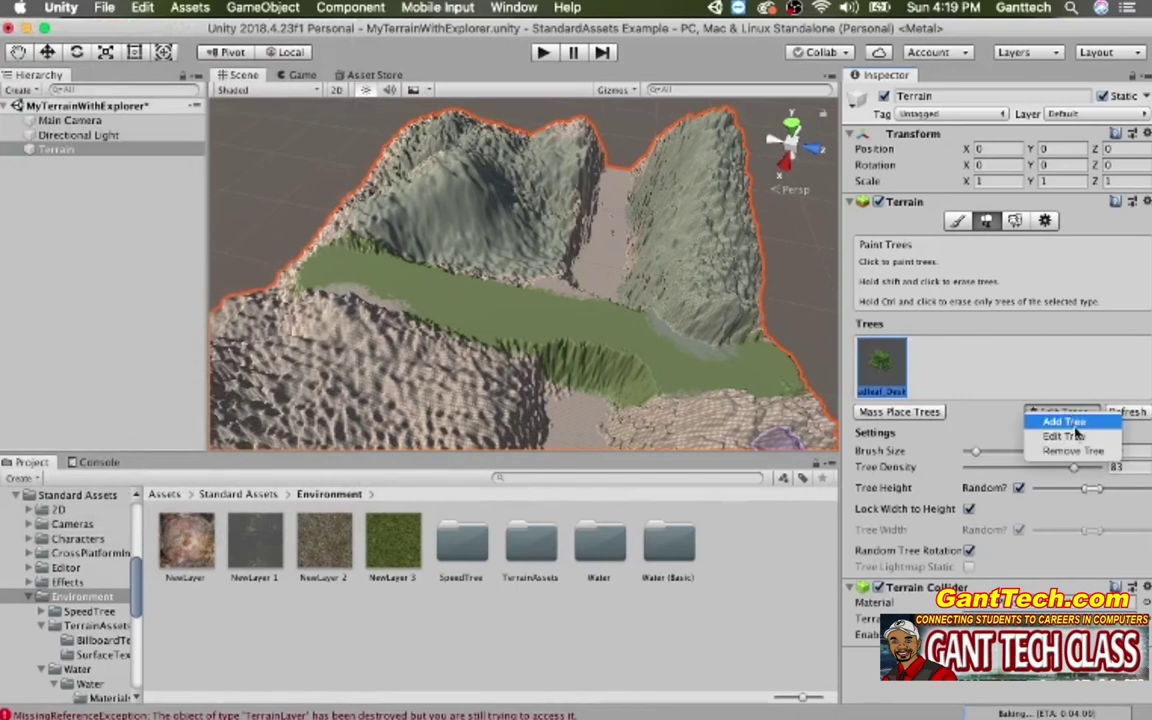
{"action": "left_click", "coordinate": [1063, 424]}
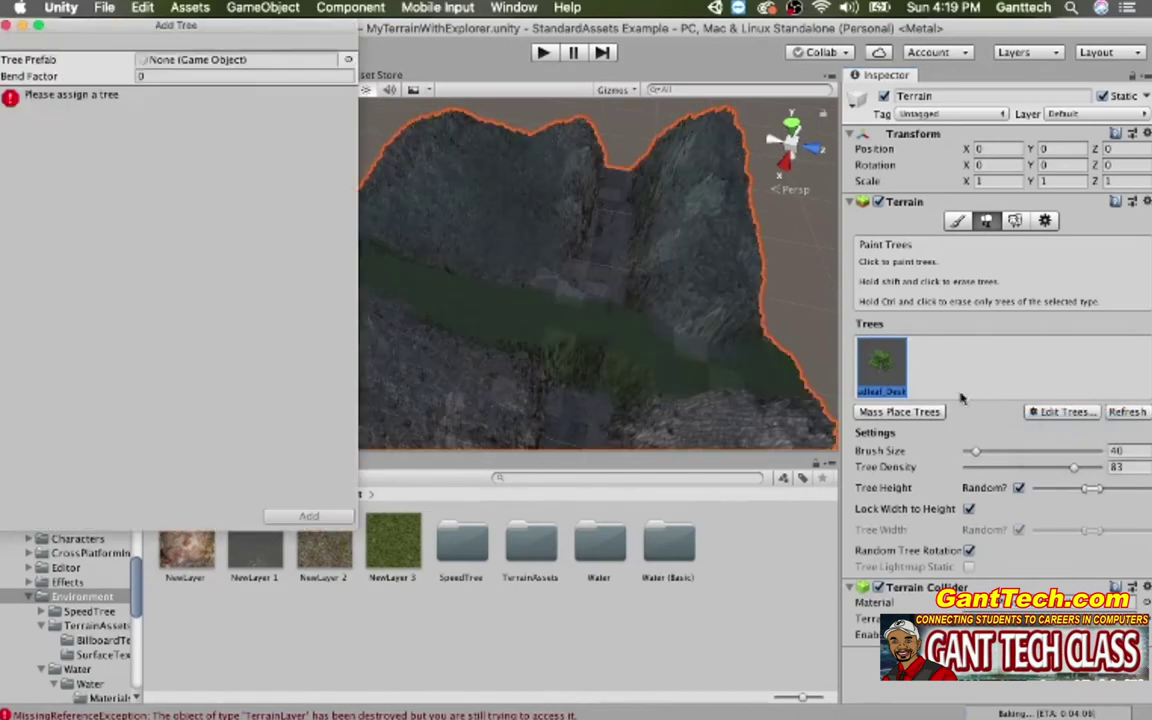
{"action": "left_click", "coordinate": [348, 59]}
{"action": "scroll", "coordinate": [245, 150], "scroll_direction": "down", "scroll_amount": 8}
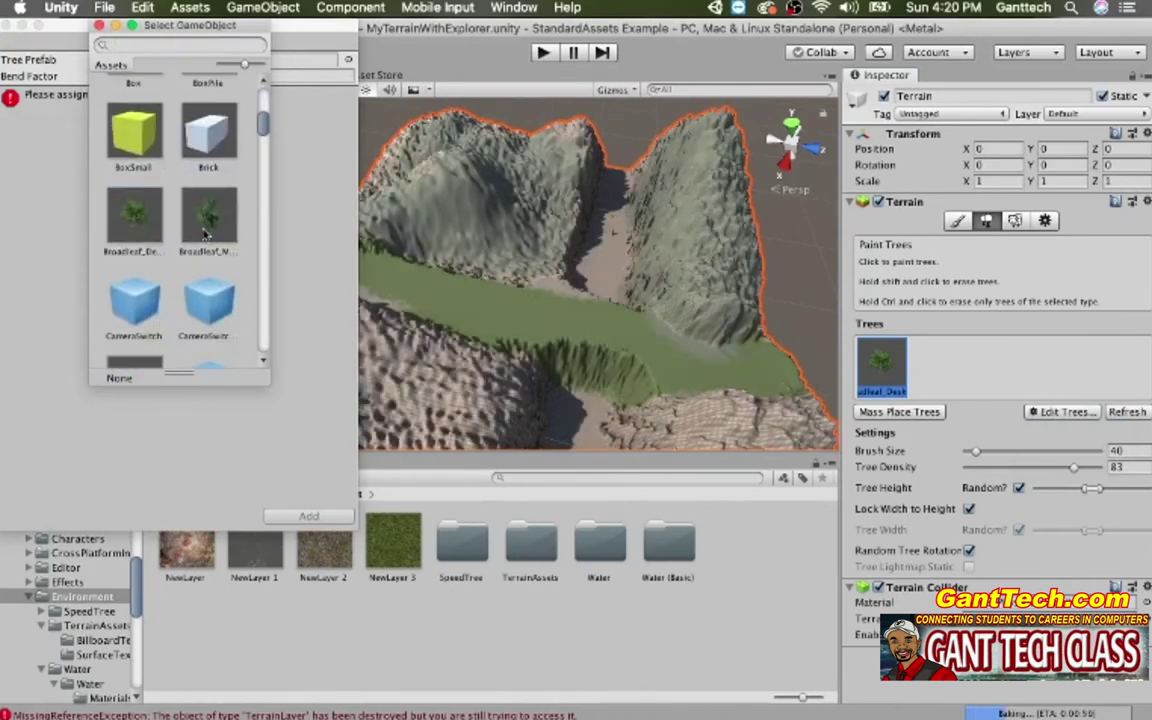
{"action": "double_click", "coordinate": [208, 217]}
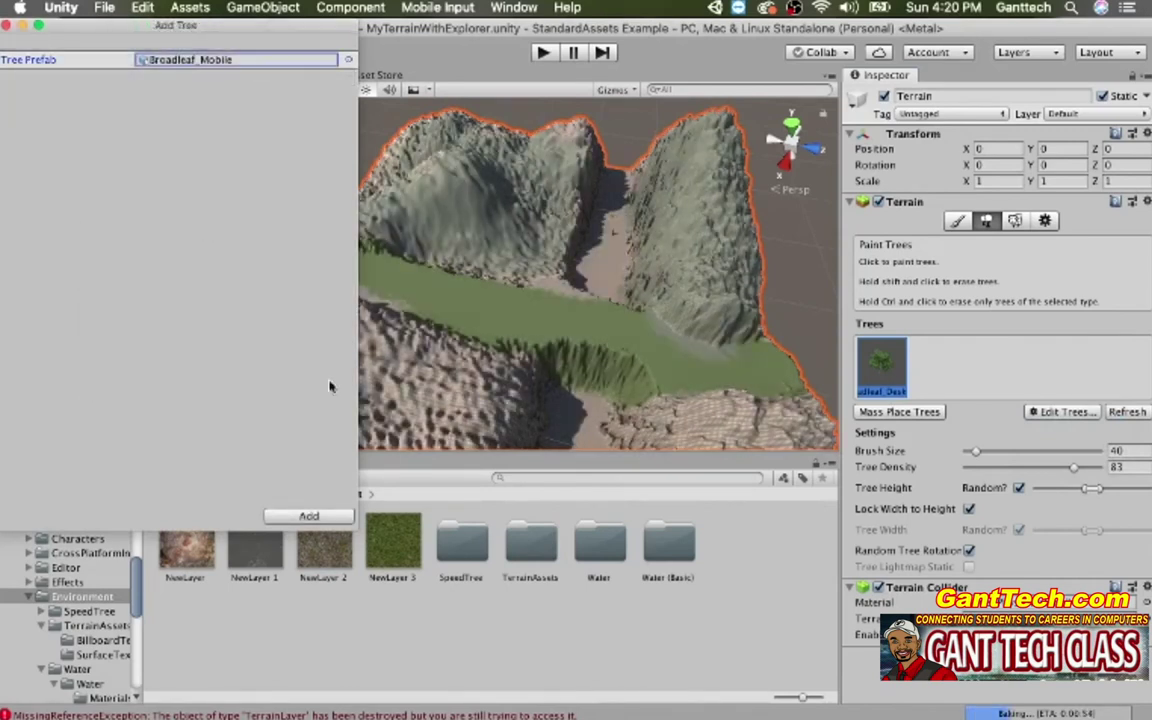
{"action": "left_click", "coordinate": [309, 516]}
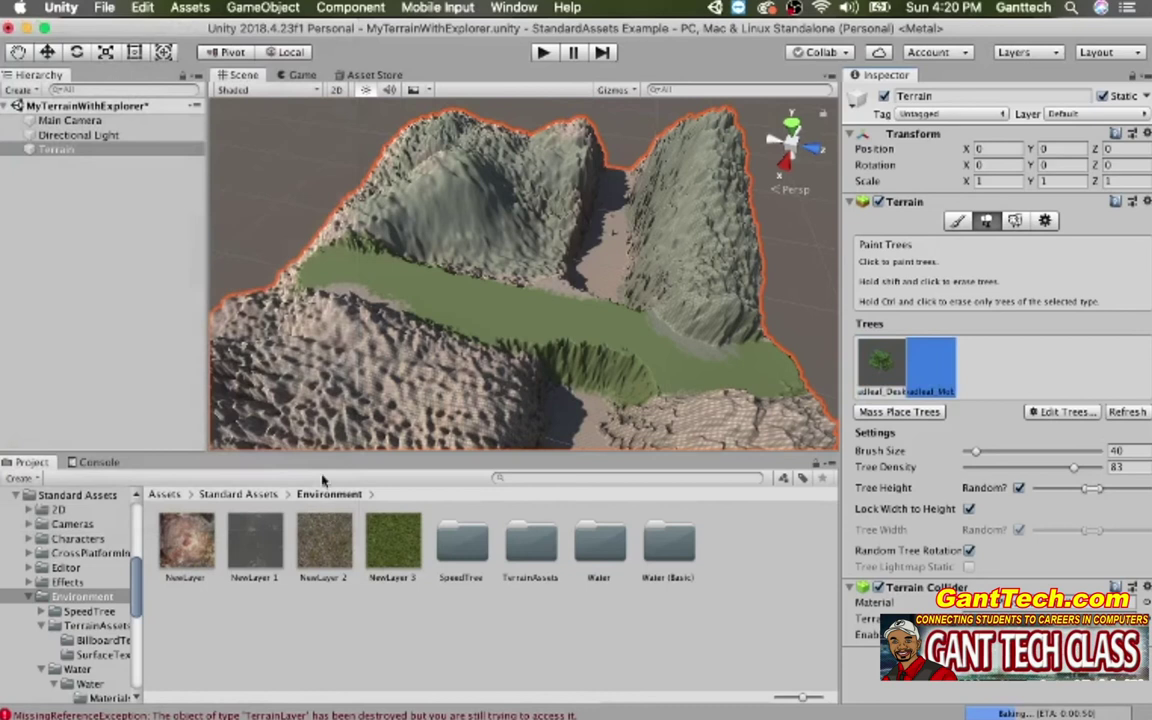
- Add Conifer_Desktop as a third terrain tree type
{"action": "left_click", "coordinate": [1083, 416]}
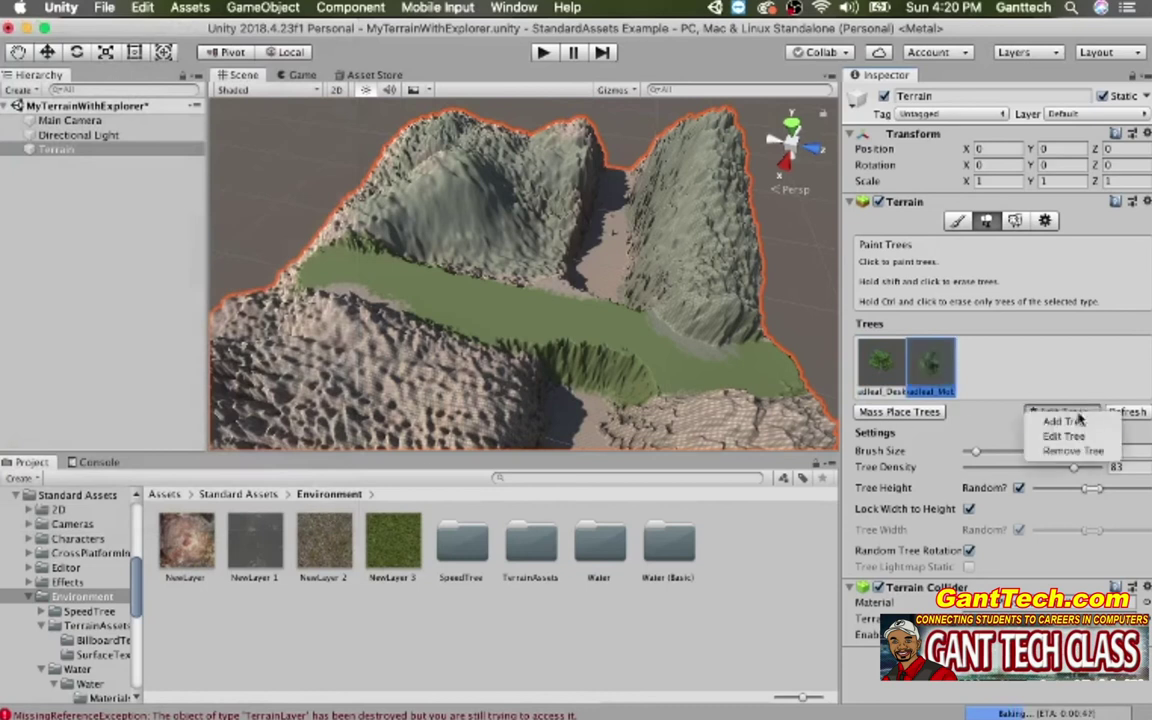
{"action": "left_click", "coordinate": [1070, 417]}
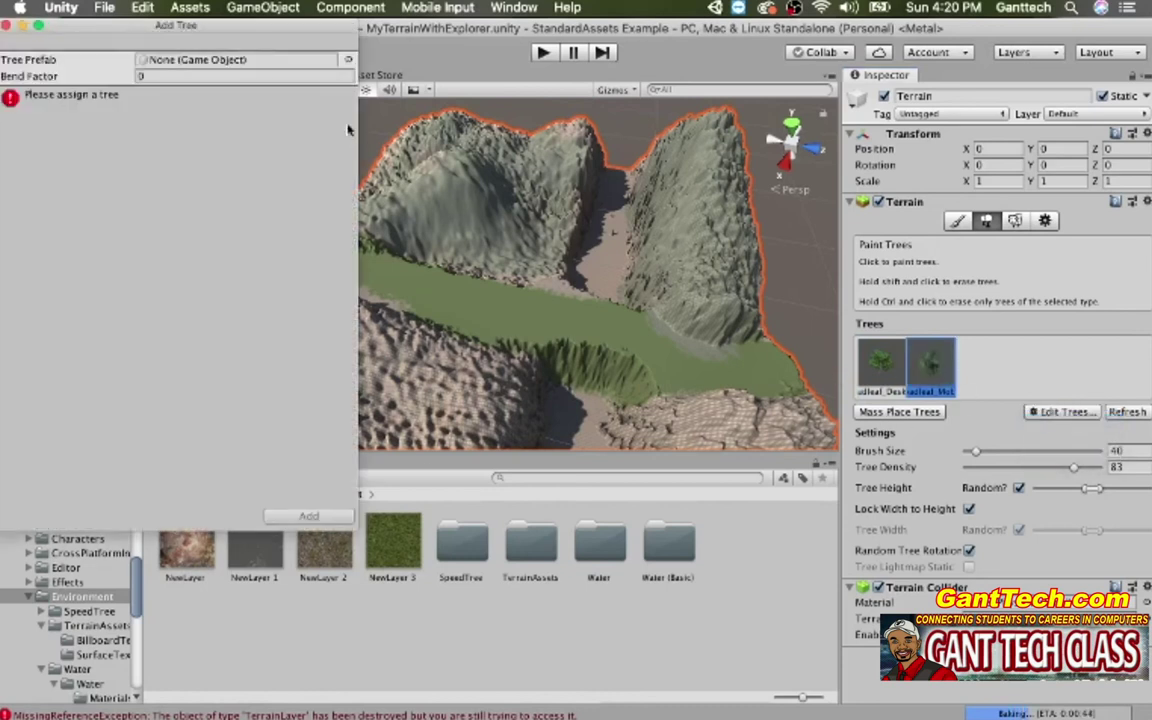
{"action": "left_click", "coordinate": [349, 61]}
{"action": "scroll", "coordinate": [240, 150], "scroll_direction": "down", "scroll_amount": 10}
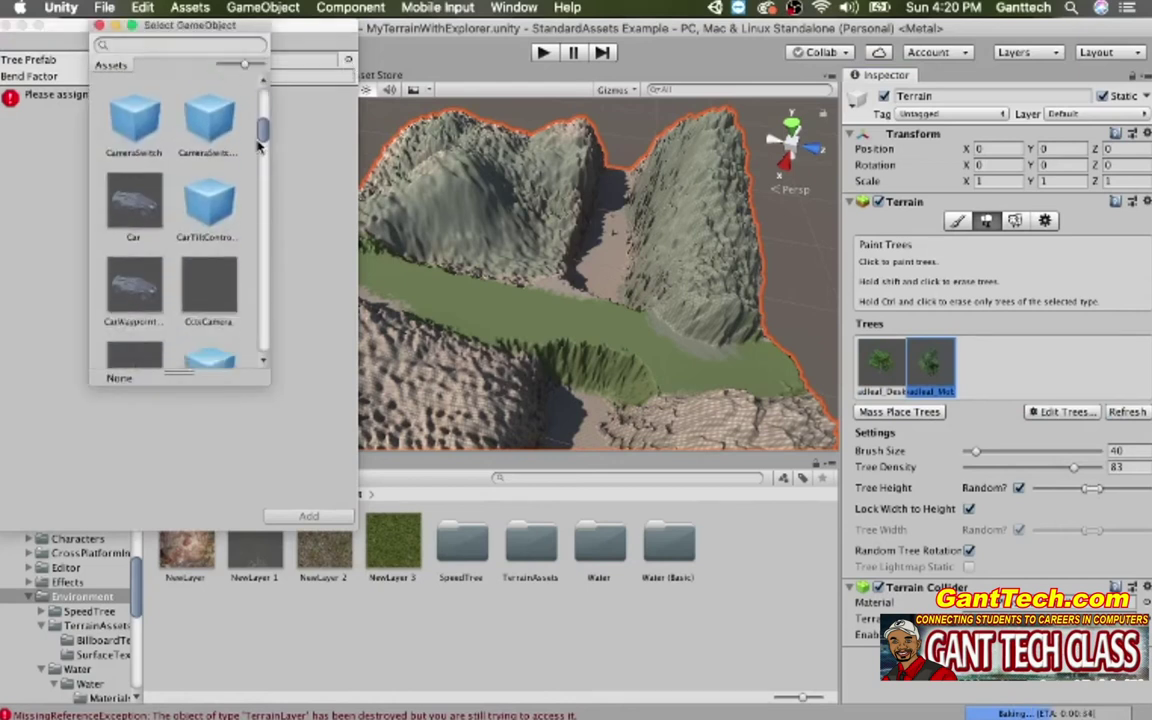
{"action": "double_click", "coordinate": [113, 154]}
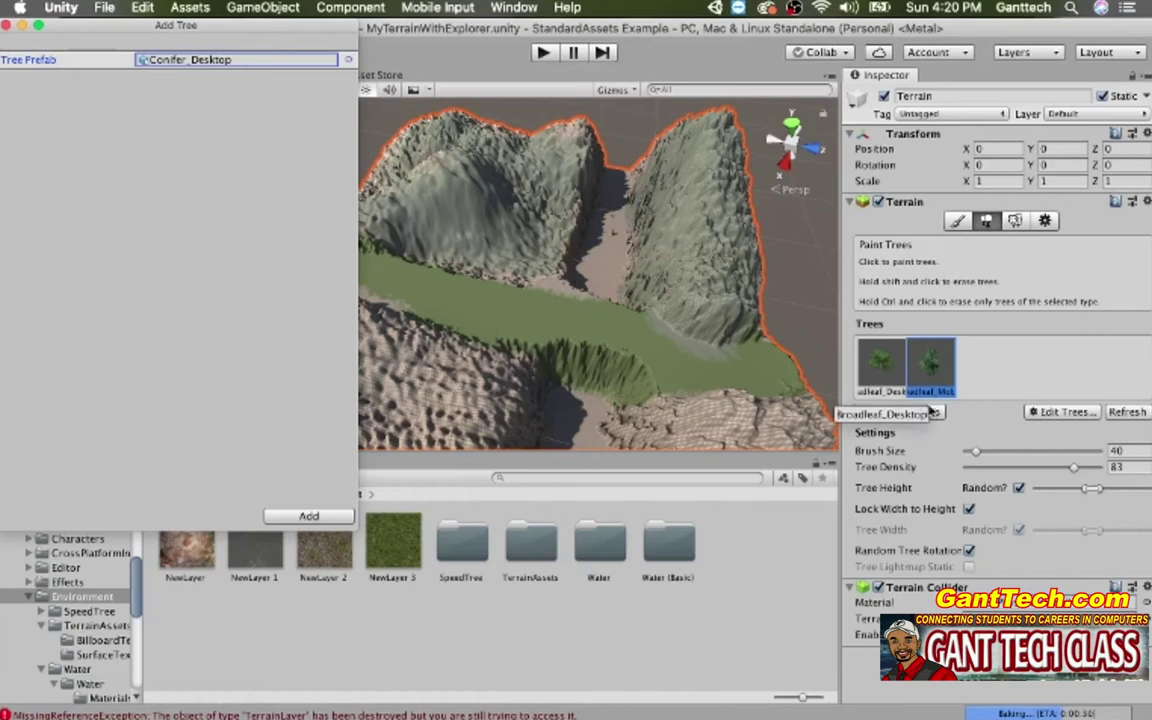
{"action": "key", "text": "Return"}
- Add Palm_Desktop as the fourth terrain tree type
{"action": "left_click", "coordinate": [1065, 412]}
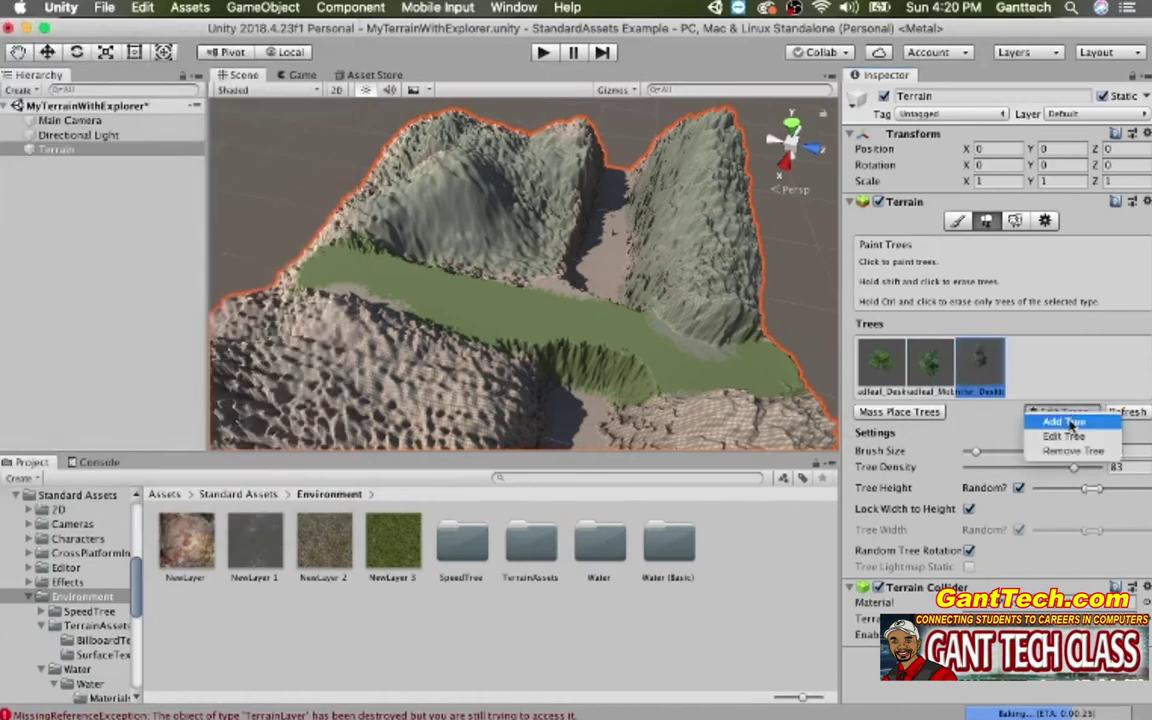
{"action": "left_click", "coordinate": [1063, 423]}
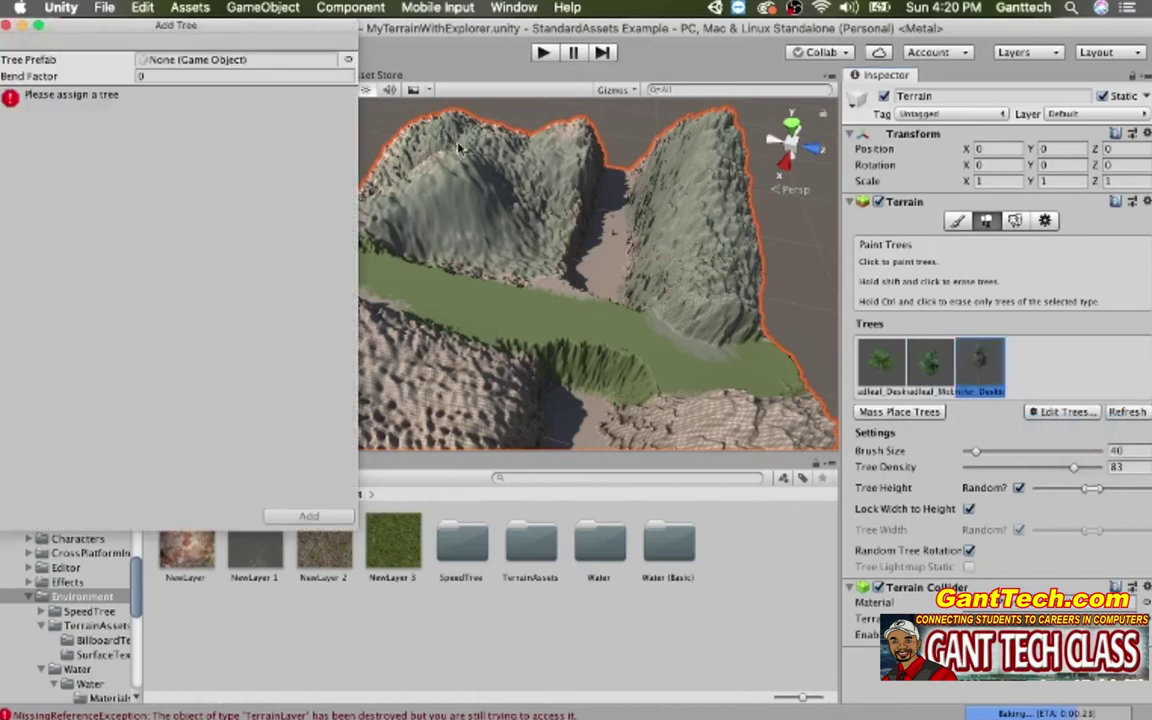
{"action": "left_click", "coordinate": [347, 60]}
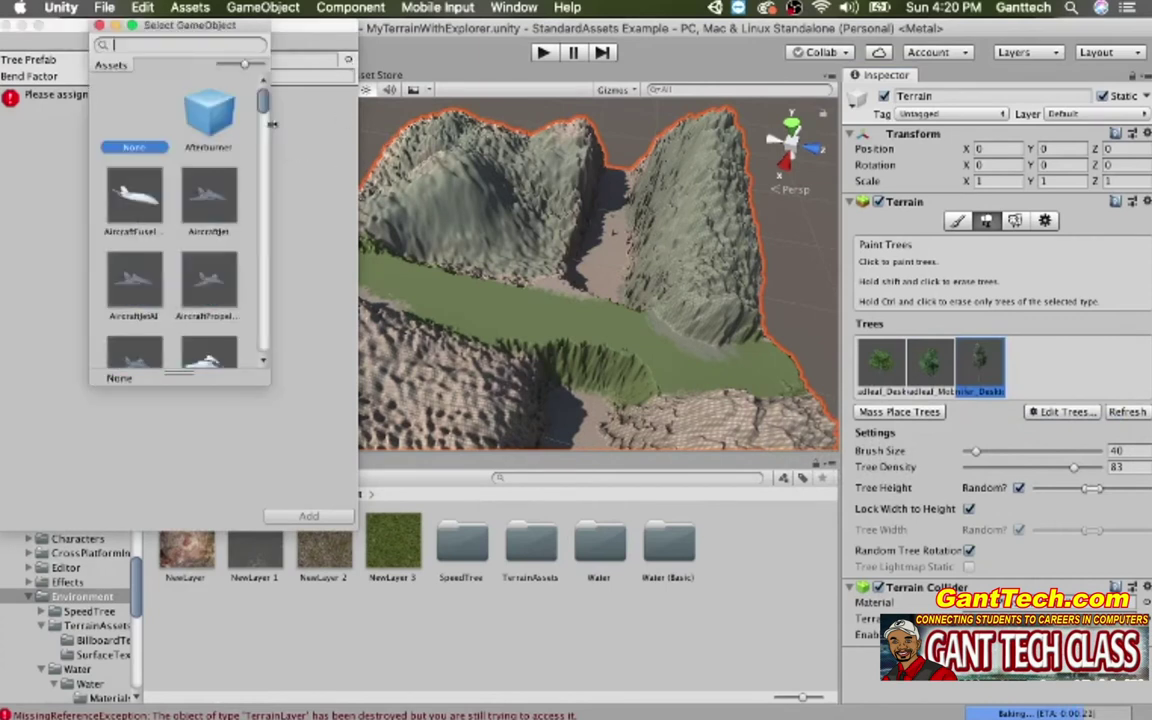
{"action": "left_click_drag", "start_coordinate": [267, 143], "coordinate": [235, 265]}
{"action": "left_click", "coordinate": [208, 250]}
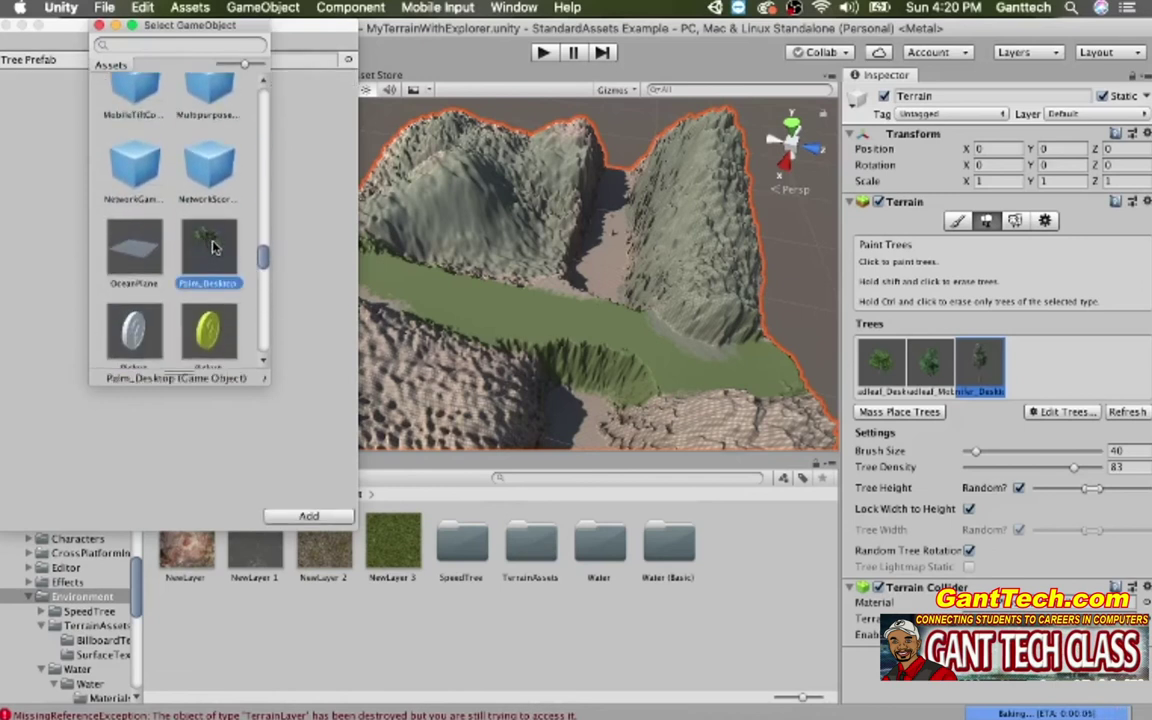
{"action": "double_click", "coordinate": [212, 248]}
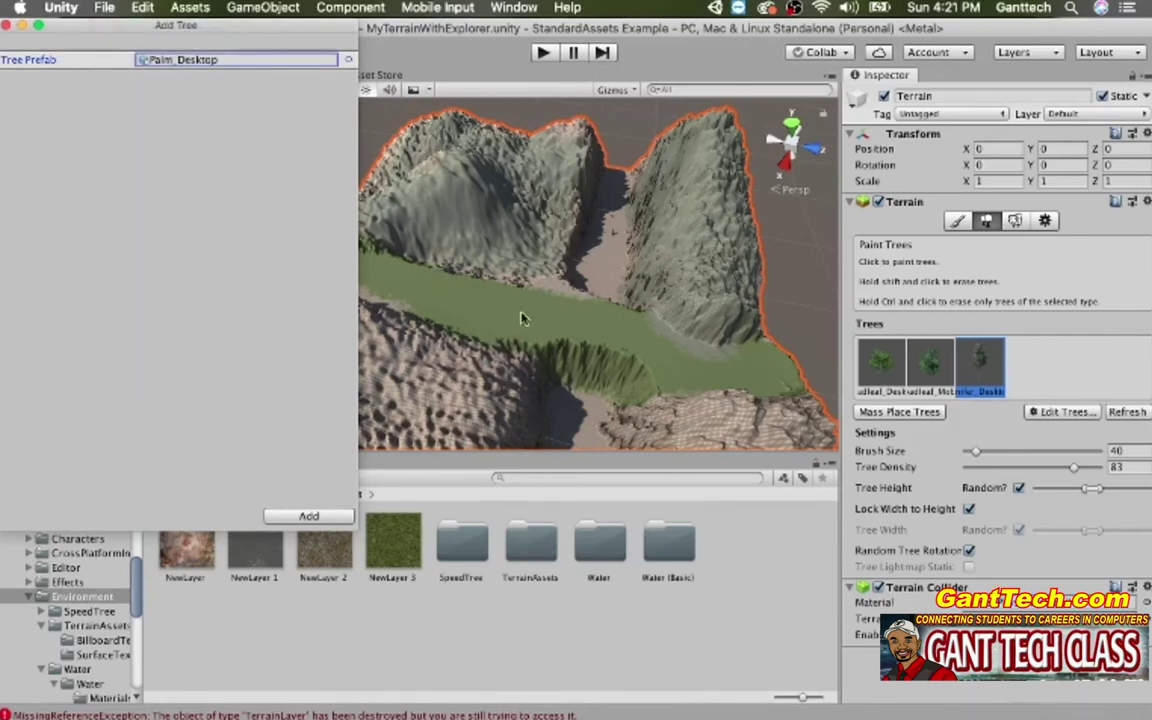
{"action": "left_click", "coordinate": [296, 517]}
{"action": "scroll", "coordinate": [503, 277], "scroll_direction": "down", "scroll_amount": 3}
{"action": "scroll", "coordinate": [503, 277], "scroll_direction": "down", "scroll_amount": 3}
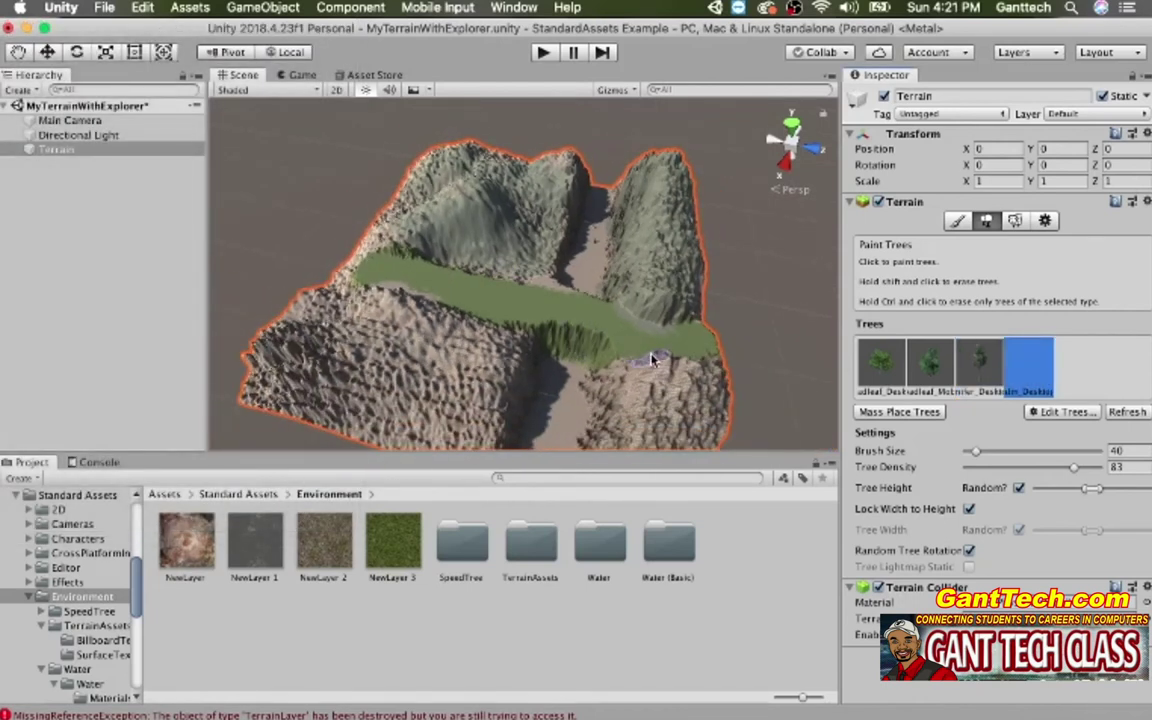
- Paint palm trees at the meadow's right end and a Broadleaf_Mobile line up the valley
{"action": "left_click_drag", "start_coordinate": [577, 367], "coordinate": [672, 349], "text": "alt"}
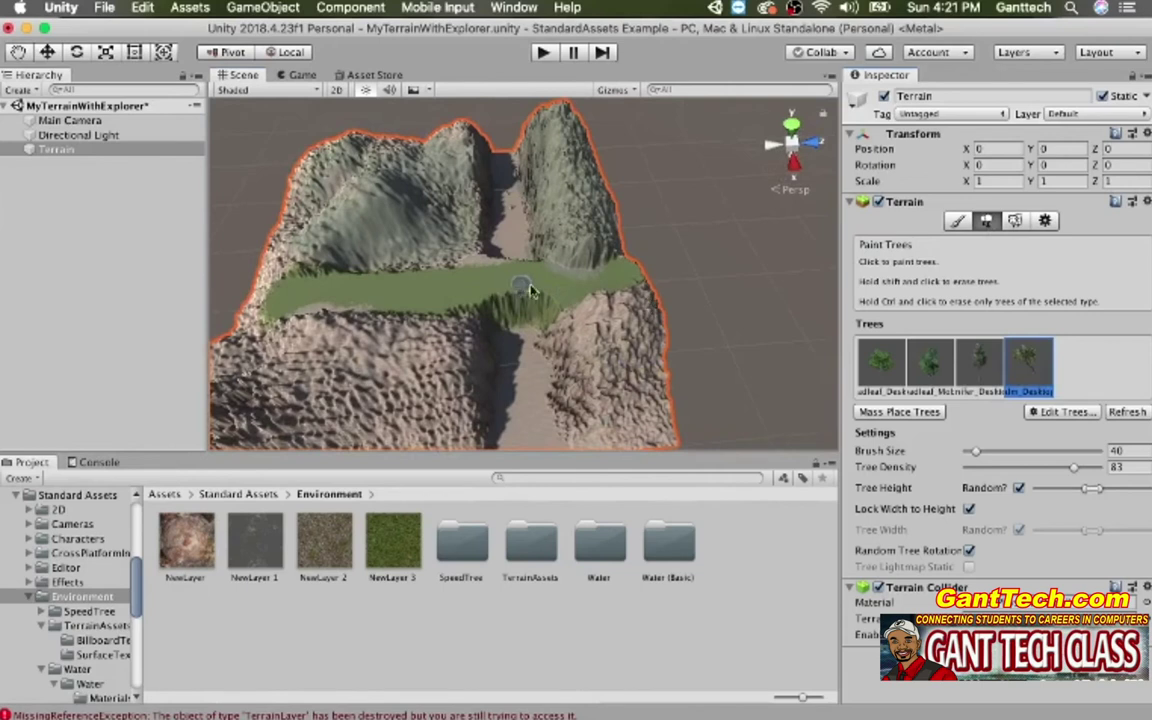
{"action": "left_click", "coordinate": [597, 275]}
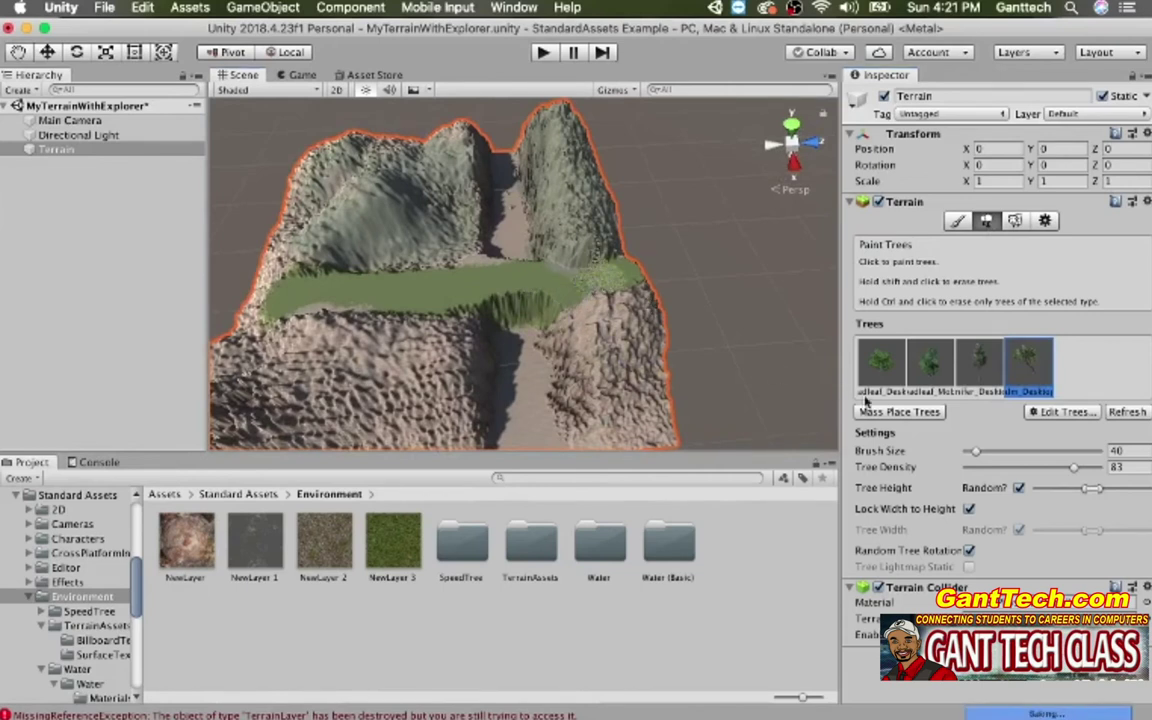
{"action": "left_click", "coordinate": [930, 365]}
{"action": "mouse_move", "coordinate": [525, 410]}
{"action": "left_mouse_down"}
{"action": "mouse_move", "coordinate": [527, 278]}
{"action": "mouse_move", "coordinate": [468, 228]}
{"action": "mouse_move", "coordinate": [456, 152]}
{"action": "left_mouse_up"}
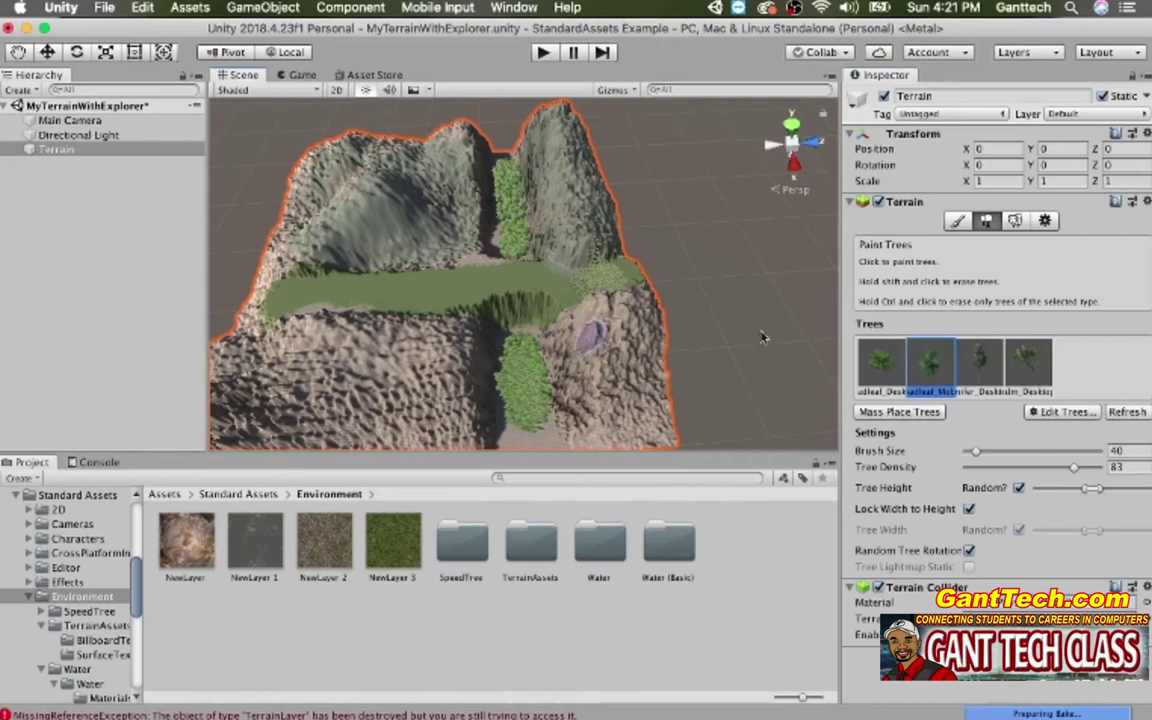
- Paint Broadleaf_Desktop clusters on the valley floor, the left slopes and the right peak
{"action": "left_click", "coordinate": [862, 363]}
{"action": "left_click_drag", "start_coordinate": [305, 268], "coordinate": [345, 280]}
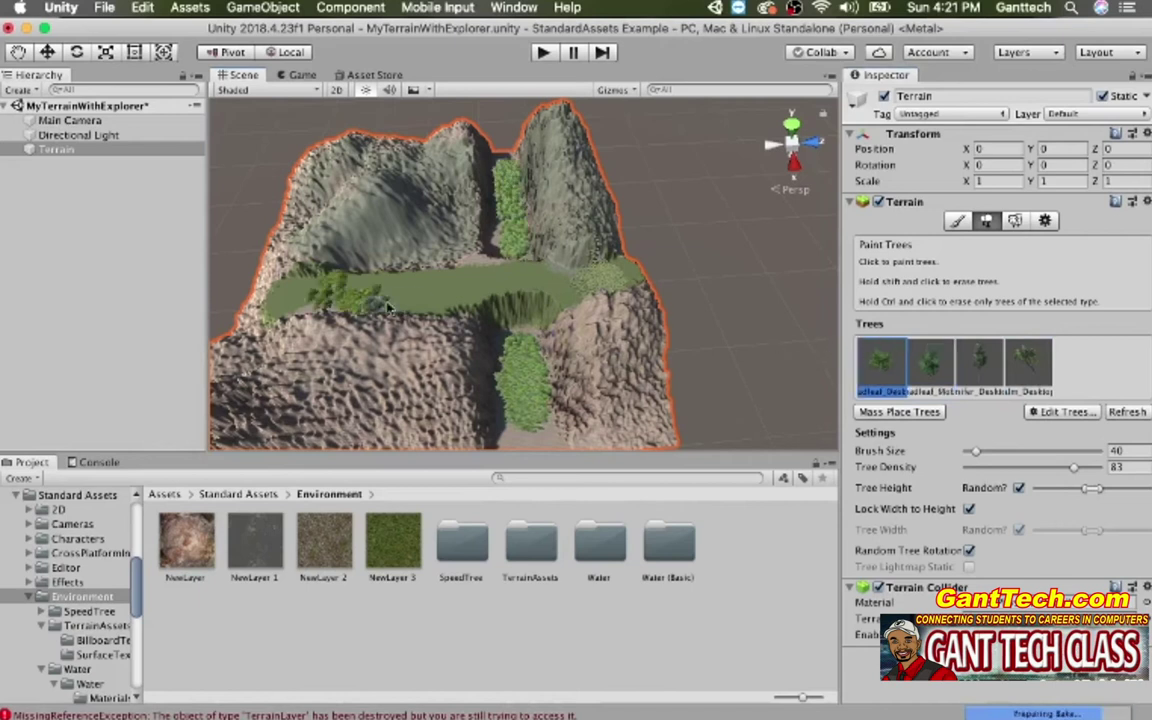
{"action": "mouse_move", "coordinate": [433, 292]}
{"action": "left_mouse_down"}
{"action": "mouse_move", "coordinate": [437, 324]}
{"action": "mouse_move", "coordinate": [452, 328]}
{"action": "mouse_move", "coordinate": [437, 360]}
{"action": "mouse_move", "coordinate": [351, 388]}
{"action": "mouse_move", "coordinate": [325, 376]}
{"action": "mouse_move", "coordinate": [290, 360]}
{"action": "left_mouse_up"}
{"action": "left_click", "coordinate": [355, 215]}
{"action": "left_click", "coordinate": [440, 158]}
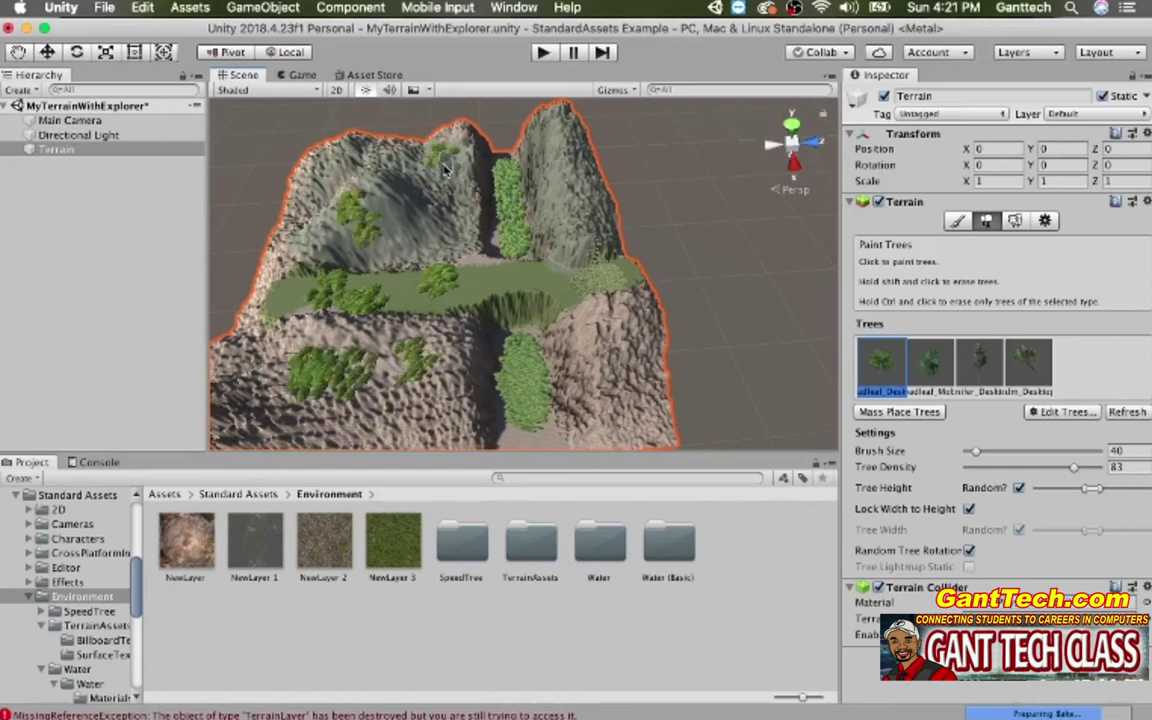
{"action": "left_click", "coordinate": [565, 155]}
{"action": "left_click", "coordinate": [568, 218]}
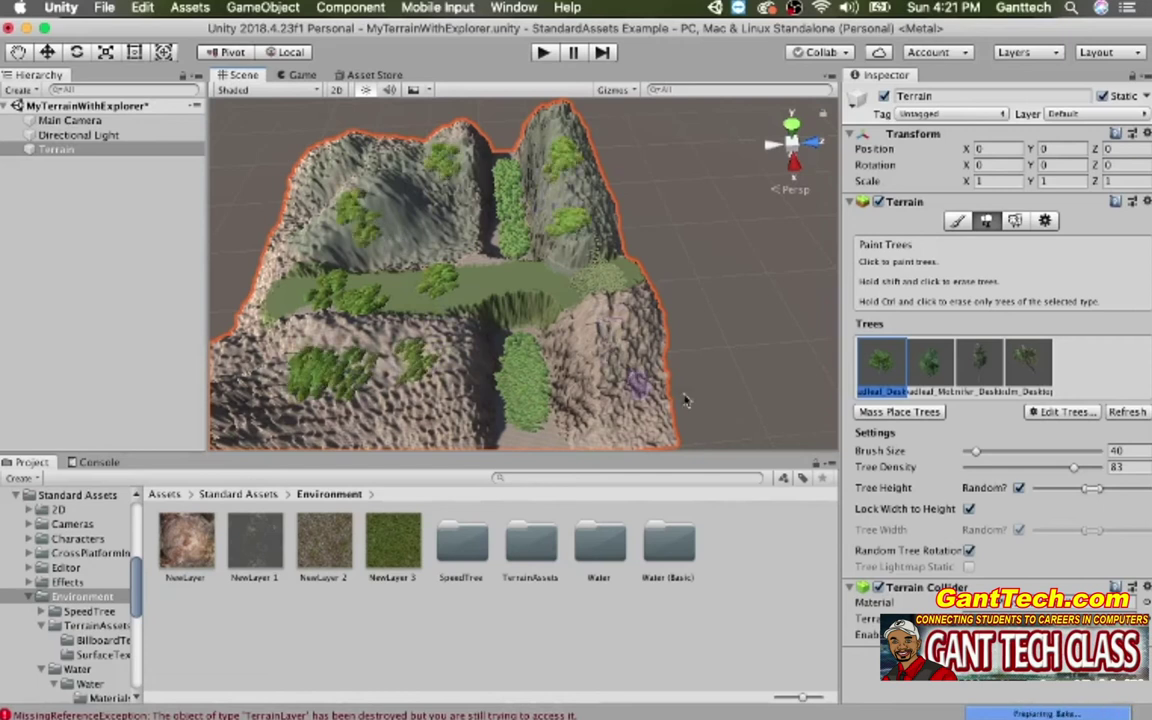
- Paint Broadleaf_Mobile trees on the right slopes, then orbit around to inspect them
{"action": "left_click", "coordinate": [930, 365]}
{"action": "left_click", "coordinate": [598, 305]}
{"action": "left_click", "coordinate": [623, 400]}
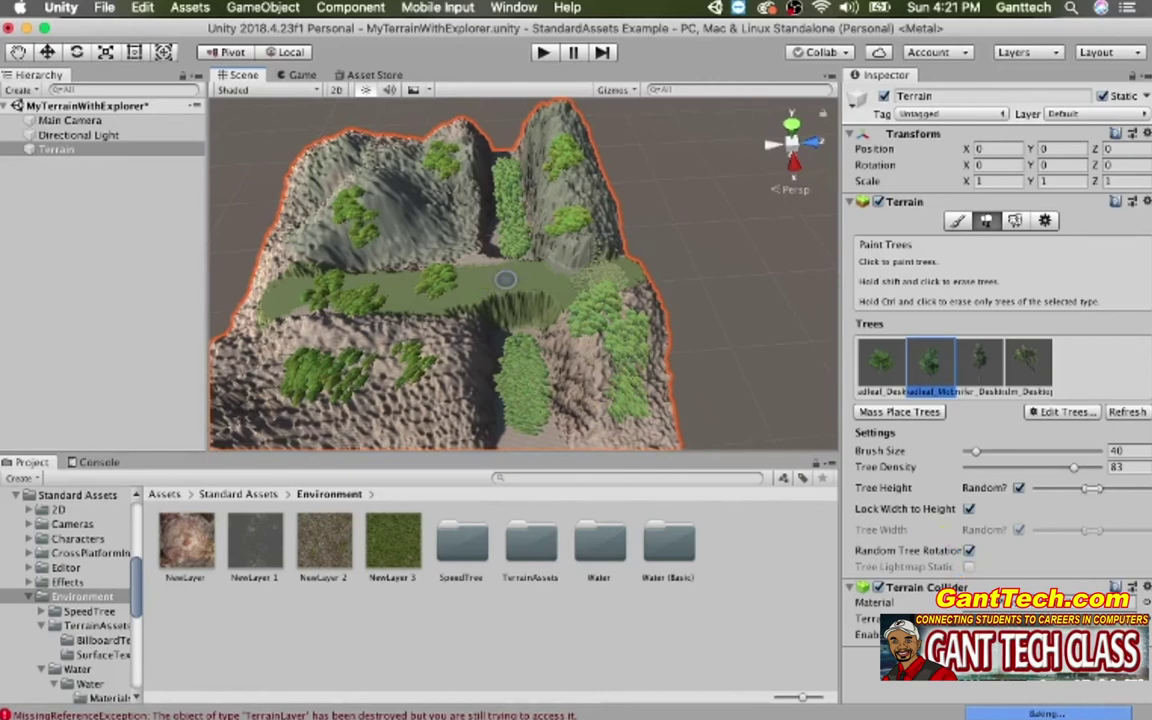
{"action": "scroll", "coordinate": [573, 252], "scroll_direction": "up", "scroll_amount": 5}
{"action": "mouse_move", "coordinate": [635, 262]}
{"action": "left_mouse_down", "text": "alt"}
{"action": "mouse_move", "coordinate": [765, 200]}
{"action": "mouse_move", "coordinate": [289, 244]}
{"action": "mouse_move", "coordinate": [386, 206]}
{"action": "mouse_move", "coordinate": [463, 219]}
{"action": "left_mouse_up", "text": "alt"}
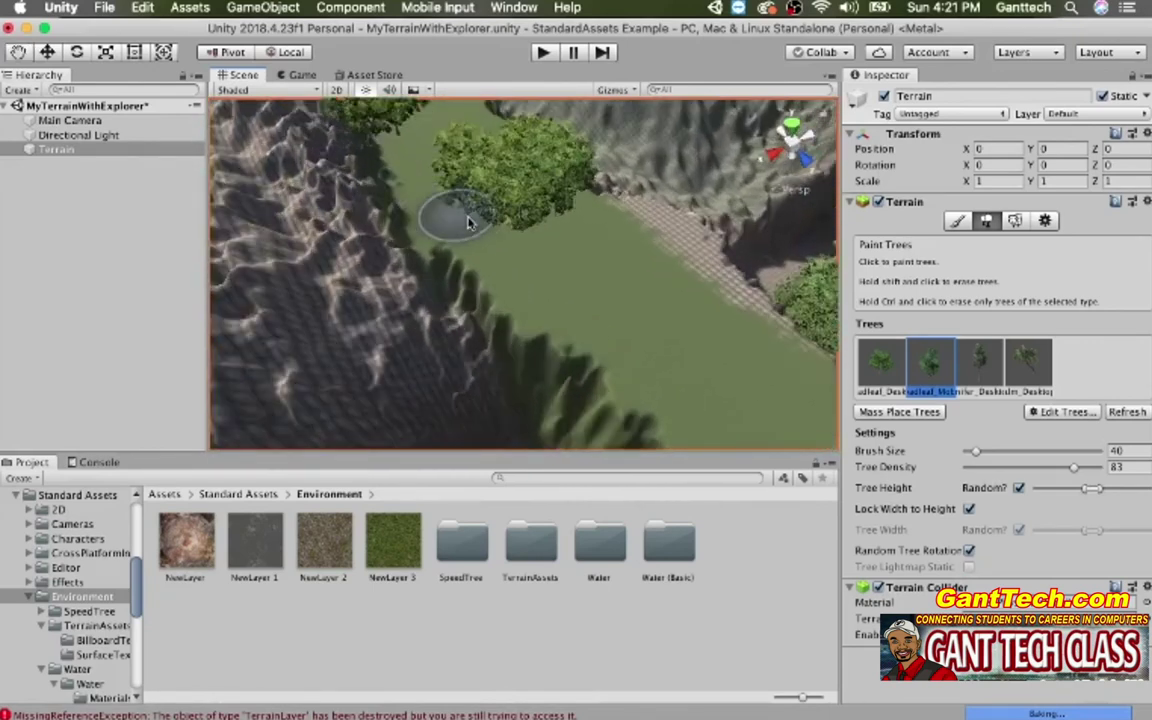
{"action": "scroll", "coordinate": [460, 222], "scroll_direction": "up", "scroll_amount": 4}
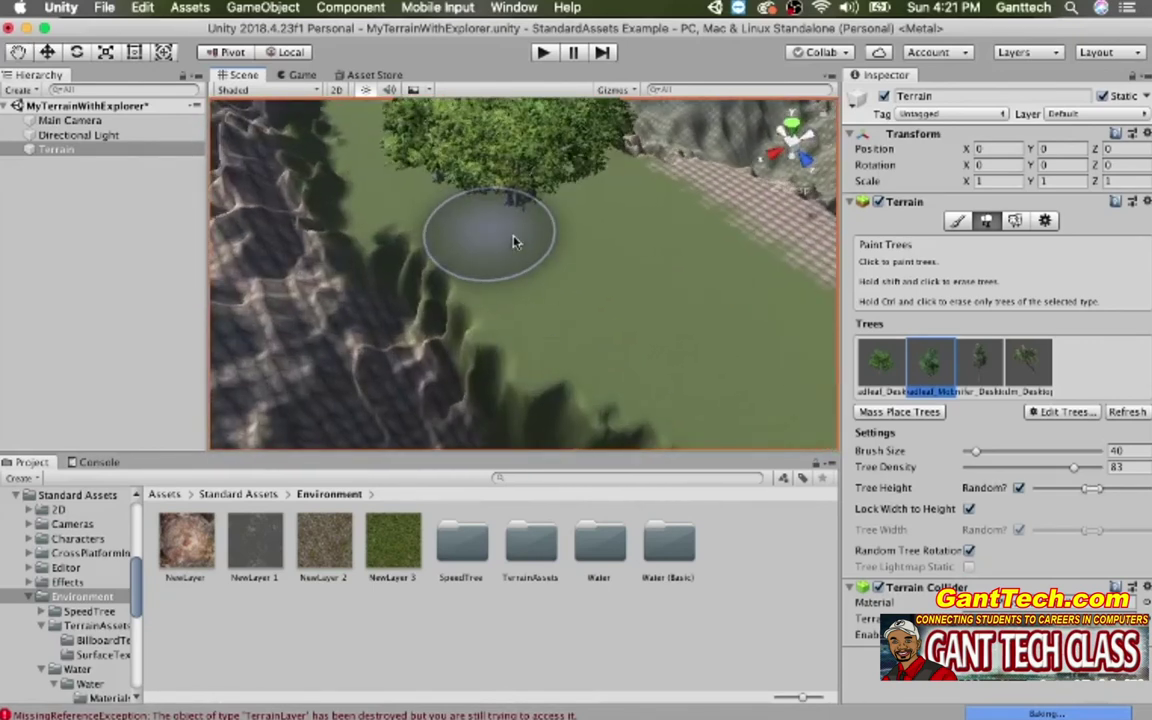
{"action": "left_click_drag", "start_coordinate": [519, 232], "coordinate": [750, 260], "text": "alt"}
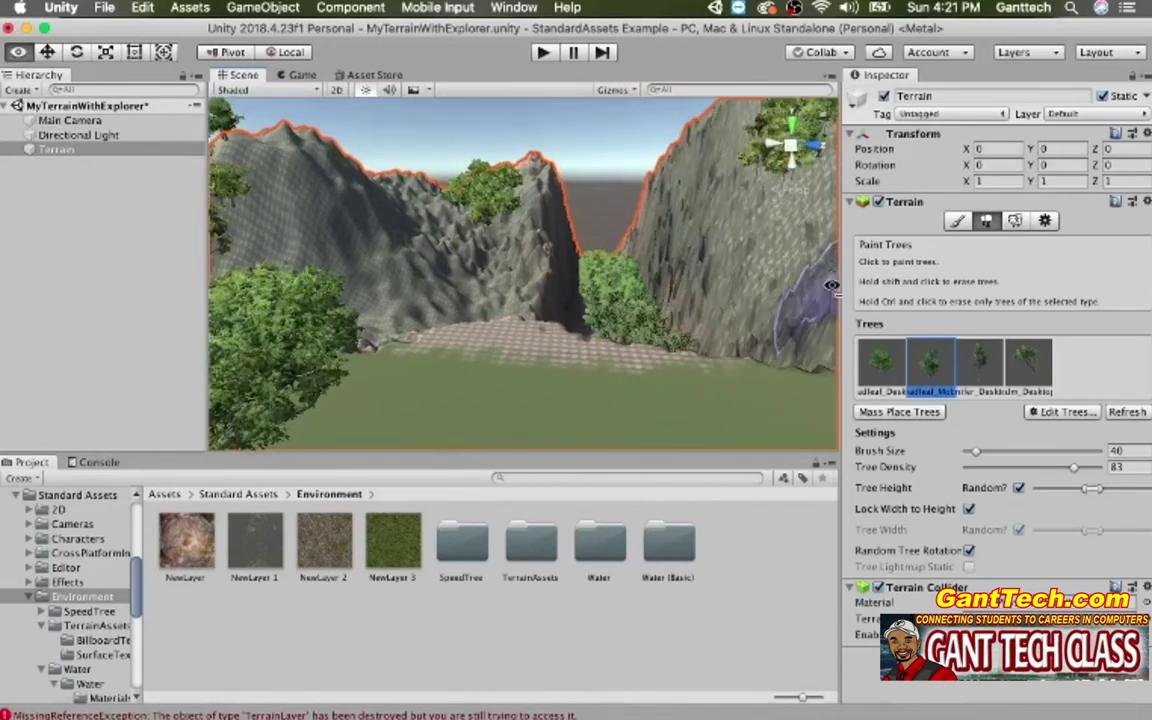
{"action": "mouse_move", "coordinate": [563, 350]}
{"action": "left_mouse_down", "text": "alt"}
{"action": "mouse_move", "coordinate": [746, 334]}
{"action": "mouse_move", "coordinate": [840, 405]}
{"action": "mouse_move", "coordinate": [717, 504]}
{"action": "mouse_move", "coordinate": [576, 388]}
{"action": "mouse_move", "coordinate": [260, 360]}
{"action": "mouse_move", "coordinate": [507, 352]}
{"action": "mouse_move", "coordinate": [206, 334]}
{"action": "mouse_move", "coordinate": [173, 346]}
{"action": "left_mouse_up", "text": "alt"}
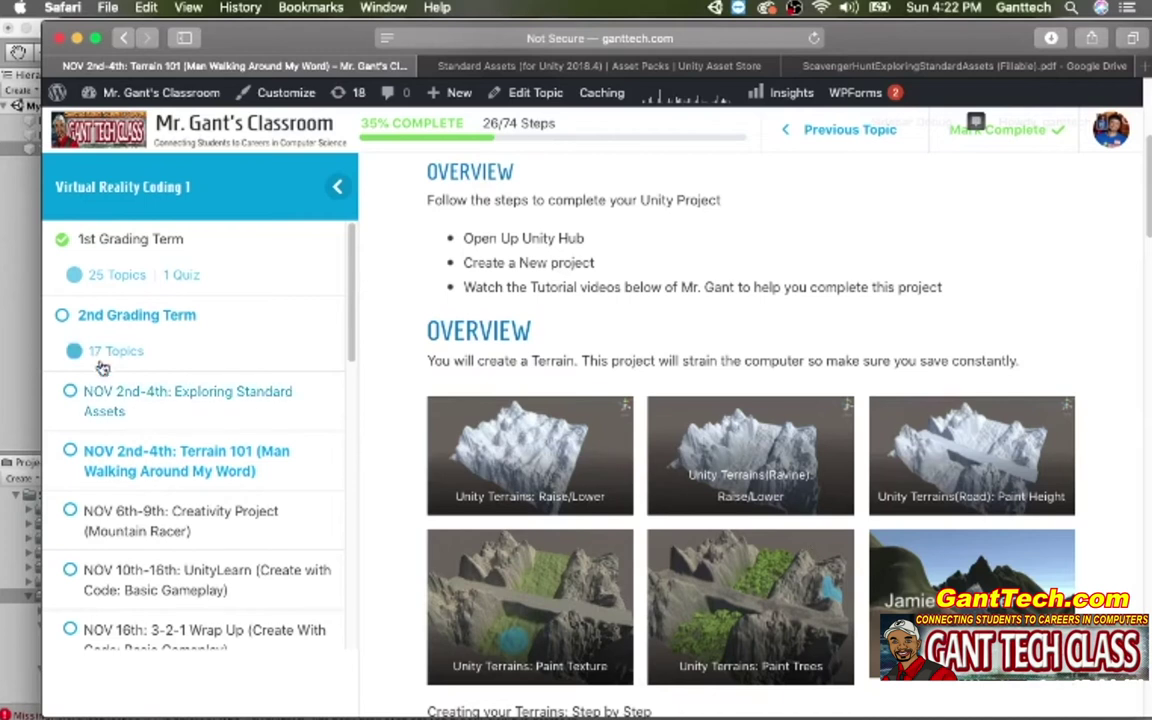
{"action": "left_click", "coordinate": [5, 304]}
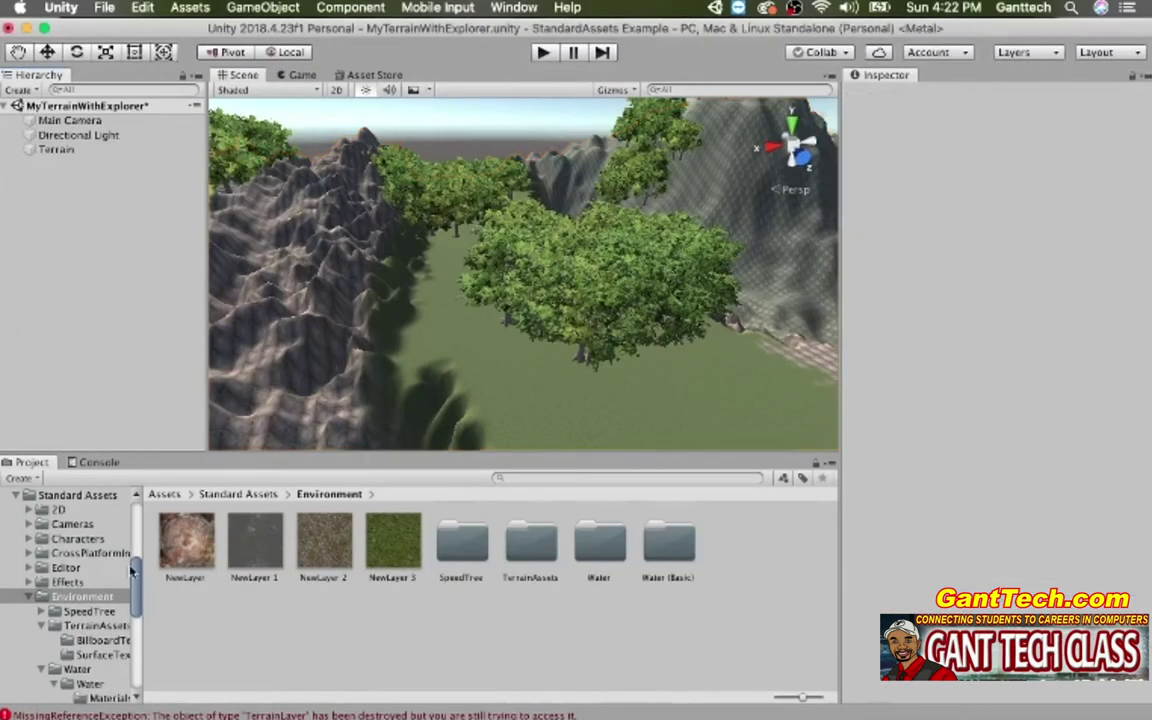
- Drag the ThirdPersonController prefab from Characters > ThirdPersonCharacter > Prefabs onto the meadow
{"action": "left_click", "coordinate": [76, 539]}
{"action": "double_click", "coordinate": [323, 545]}
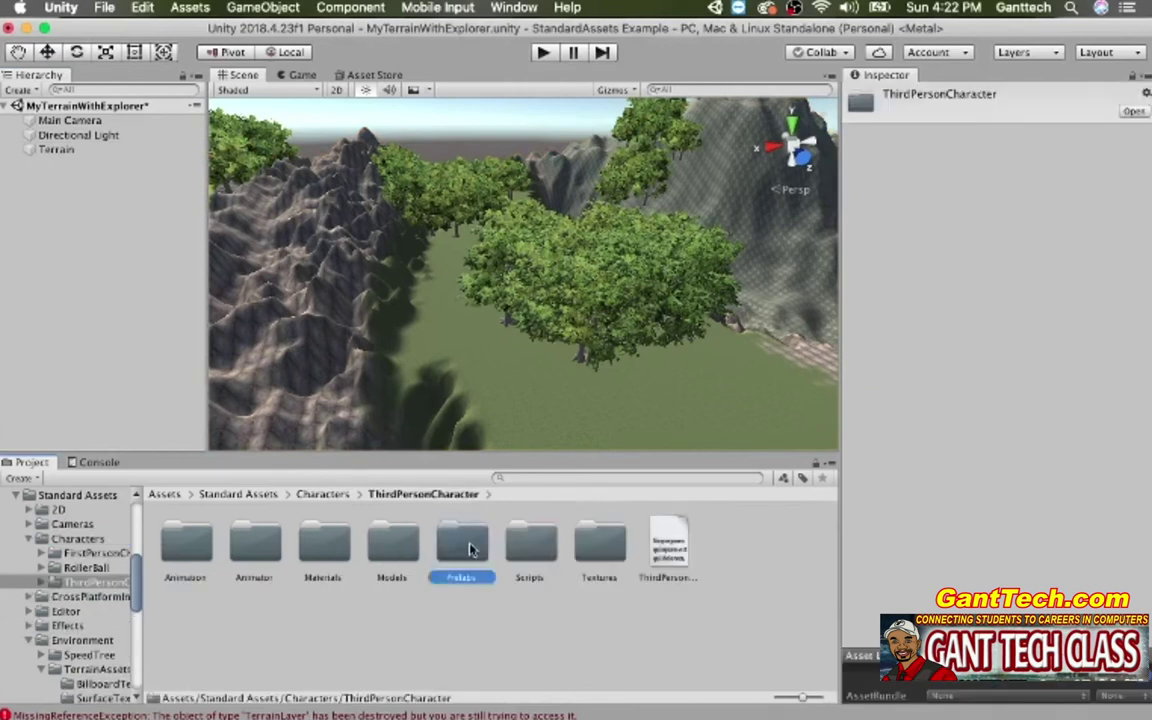
{"action": "double_click", "coordinate": [462, 545]}
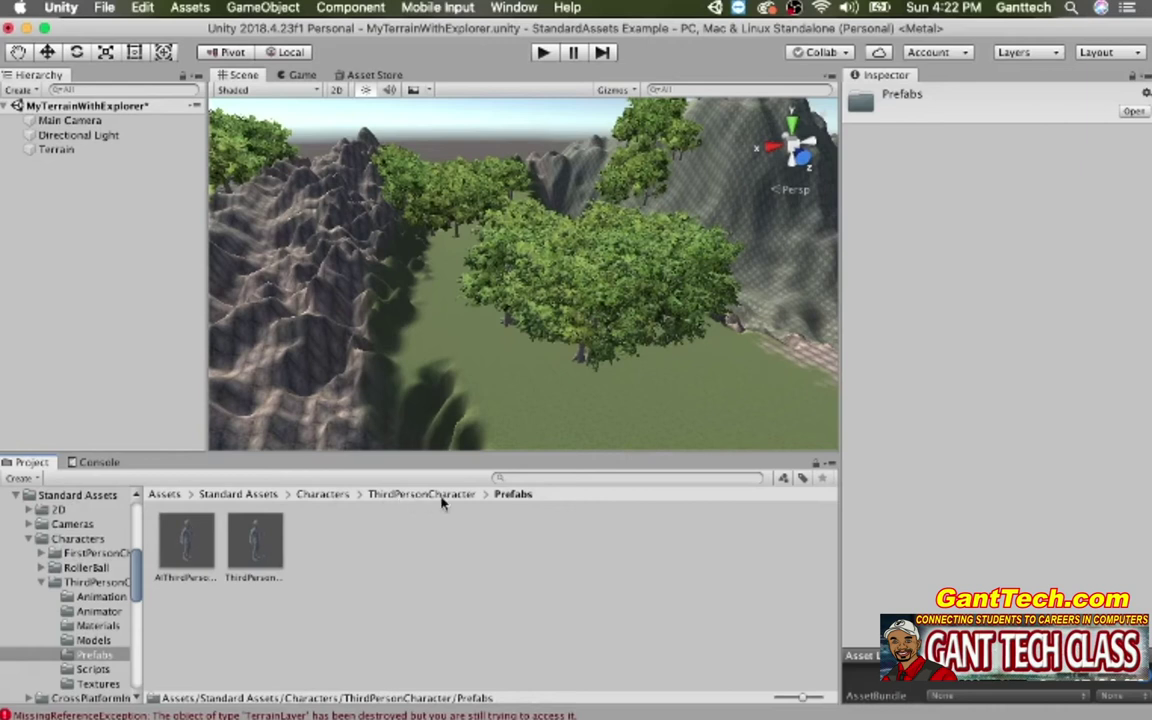
{"action": "left_click", "coordinate": [253, 548]}
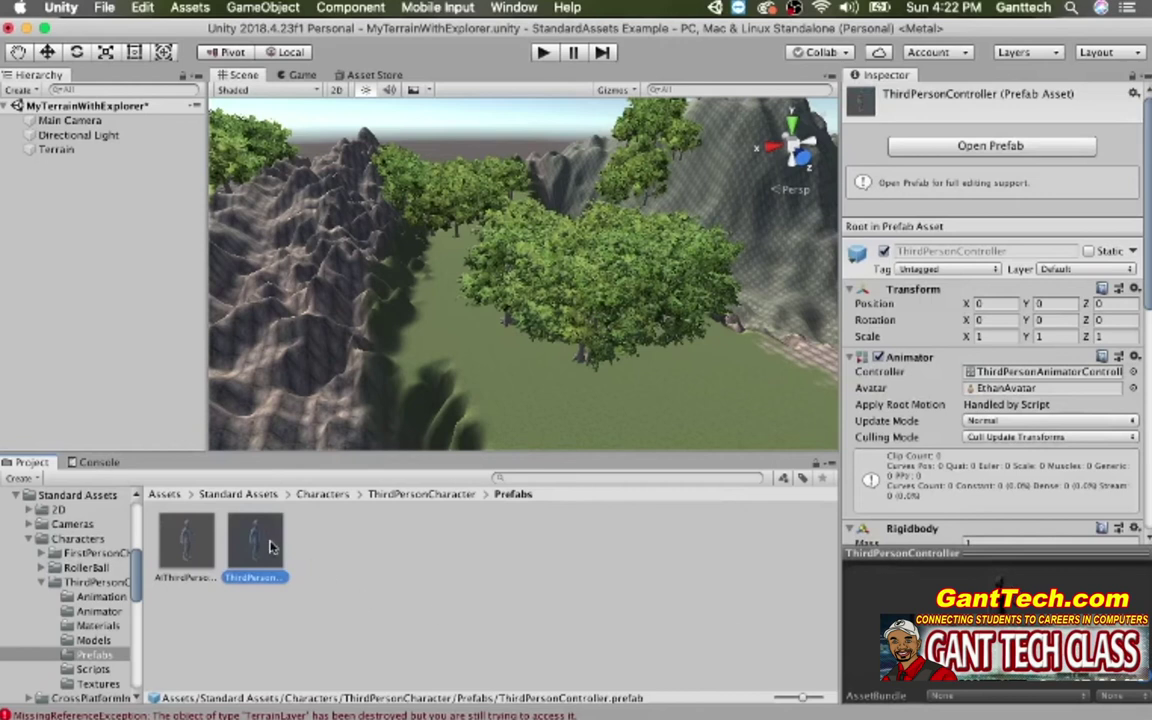
{"action": "left_click_drag", "start_coordinate": [273, 546], "coordinate": [665, 402]}
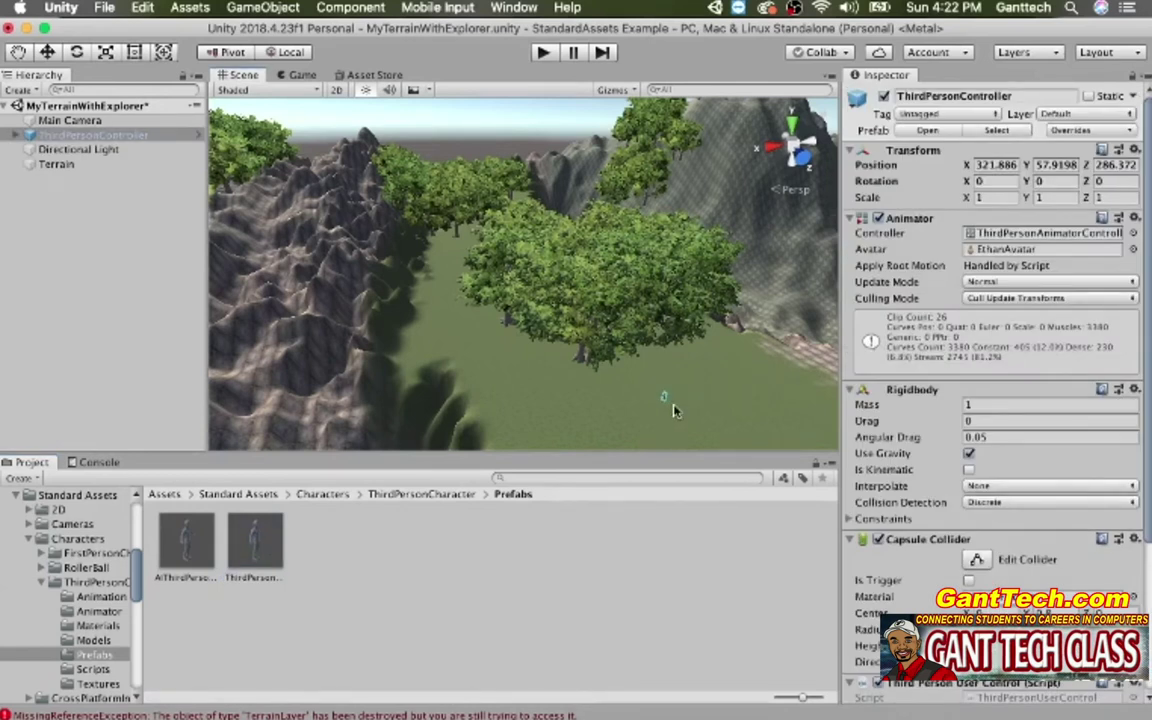
- Frame the character and scale it uniformly to 2.946 on all axes
{"action": "key", "text": "f"}
{"action": "scroll", "coordinate": [462, 325], "scroll_direction": "down", "scroll_amount": 8}
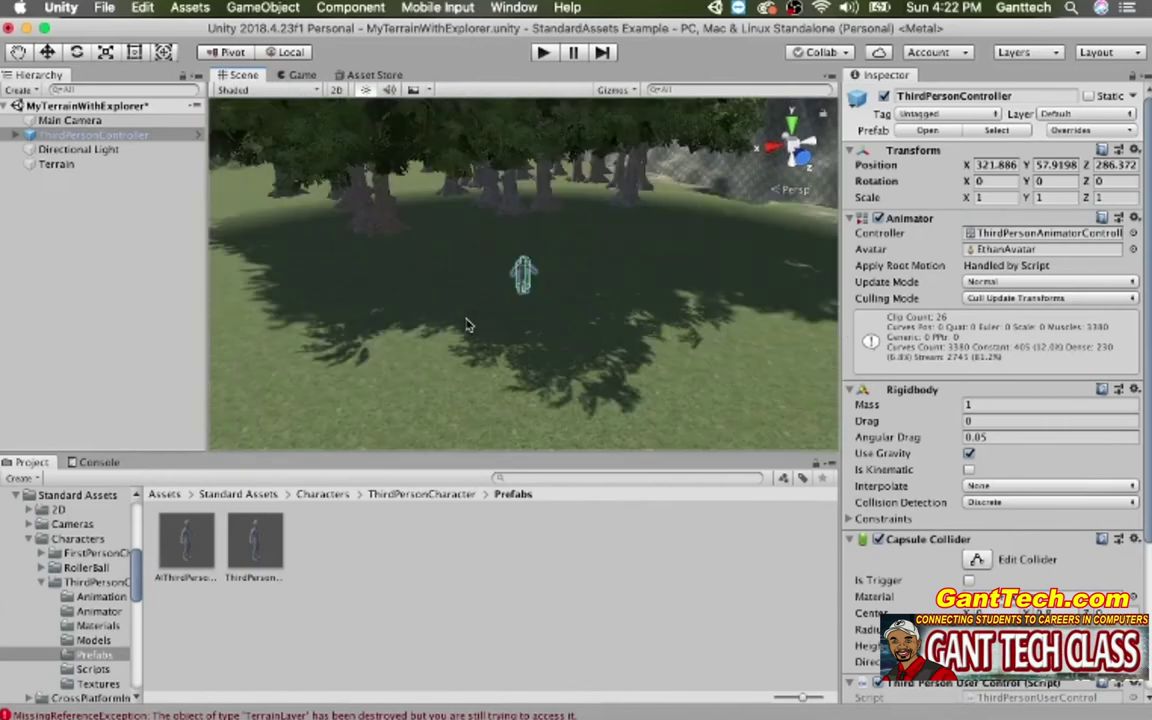
{"action": "scroll", "coordinate": [466, 325], "scroll_direction": "down", "scroll_amount": 6}
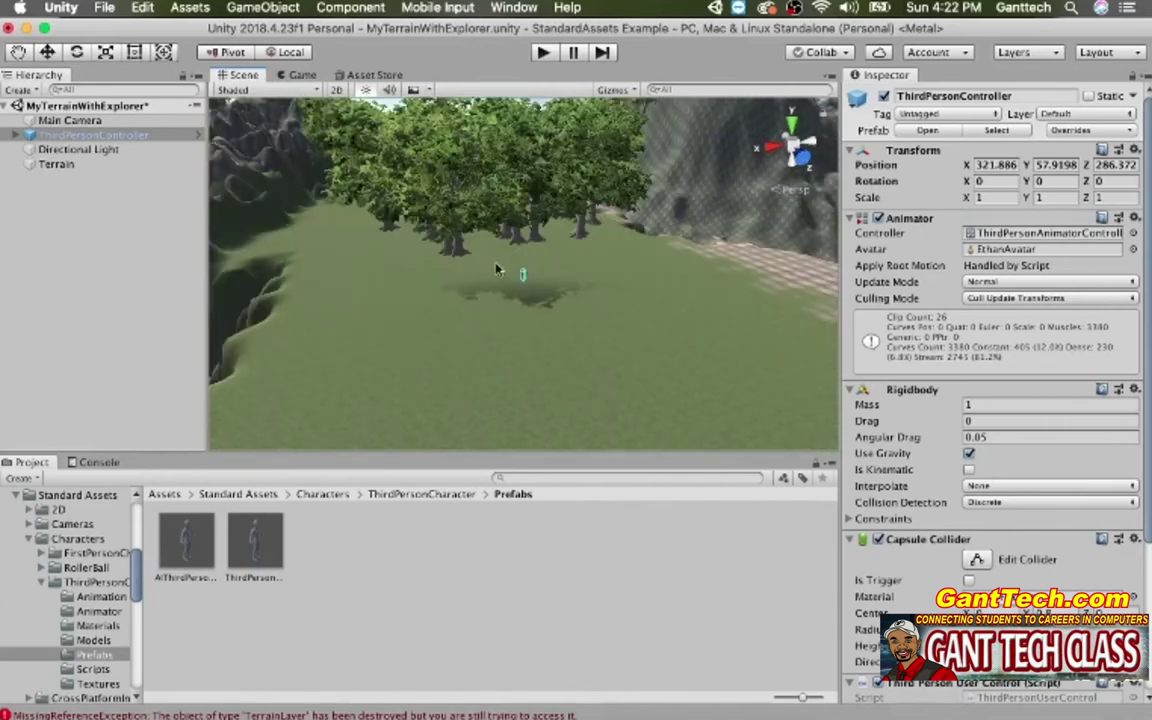
{"action": "scroll", "coordinate": [510, 264], "scroll_direction": "up", "scroll_amount": 2}
{"action": "scroll", "coordinate": [533, 277], "scroll_direction": "up", "scroll_amount": 8}
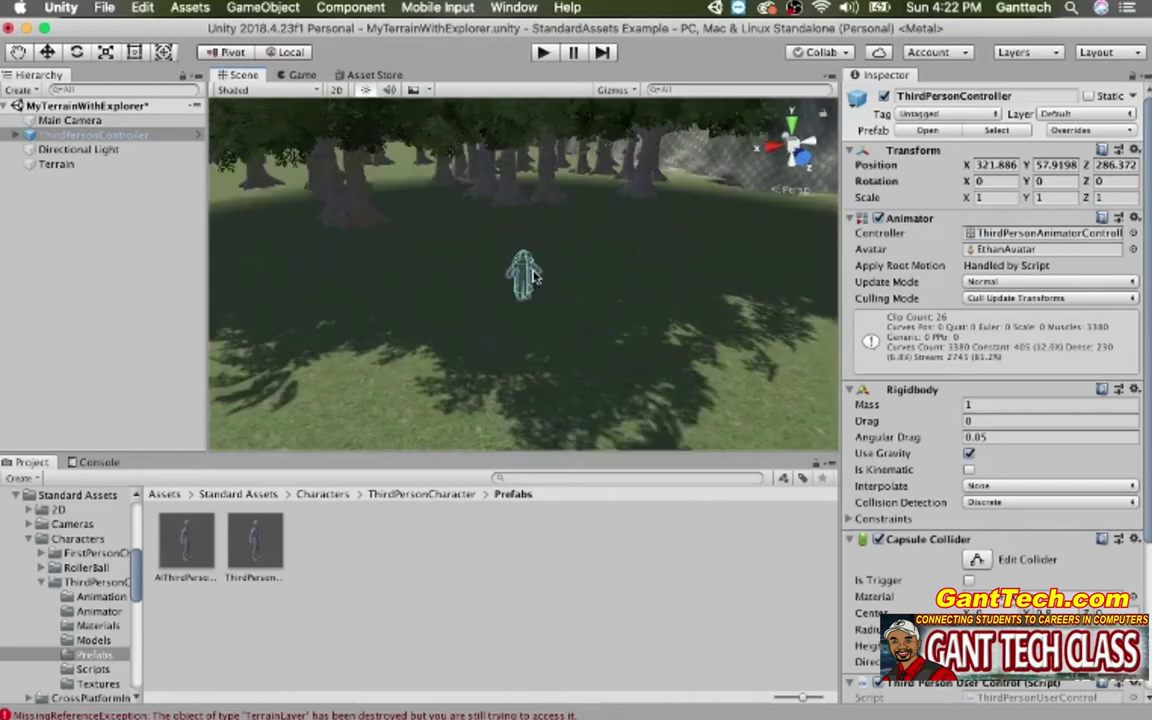
{"action": "scroll", "coordinate": [533, 277], "scroll_direction": "up", "scroll_amount": 2}
{"action": "left_click", "coordinate": [105, 51]}
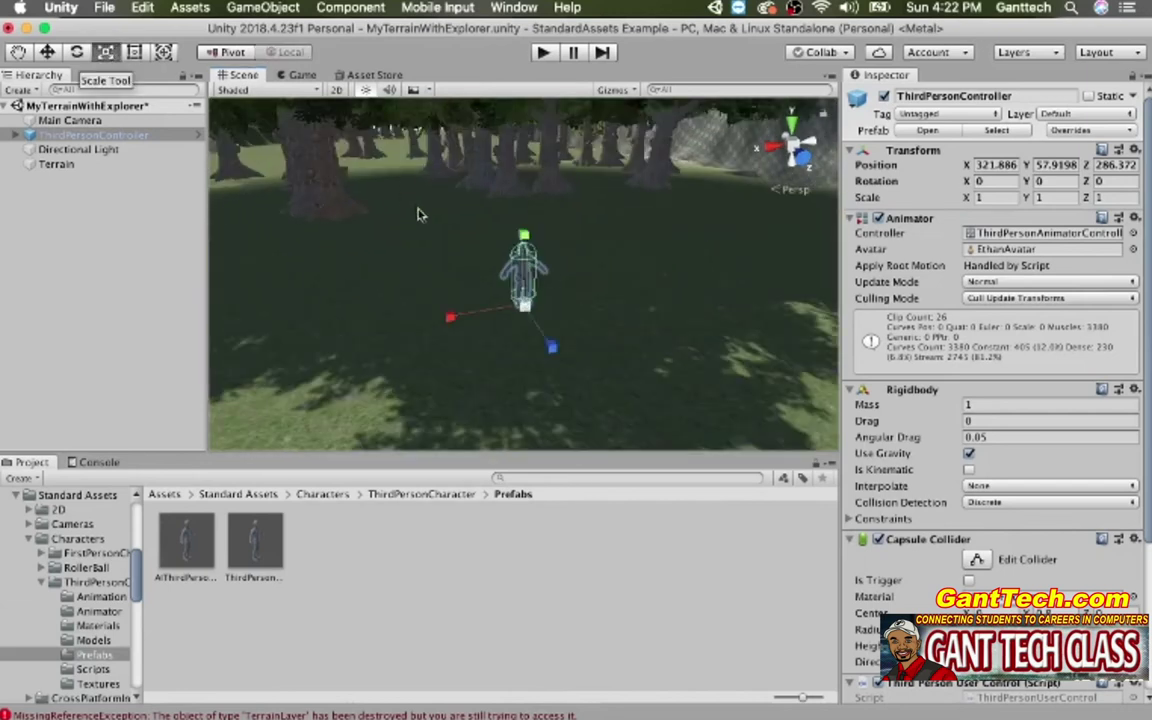
{"action": "left_click_drag", "start_coordinate": [530, 315], "coordinate": [705, 292]}
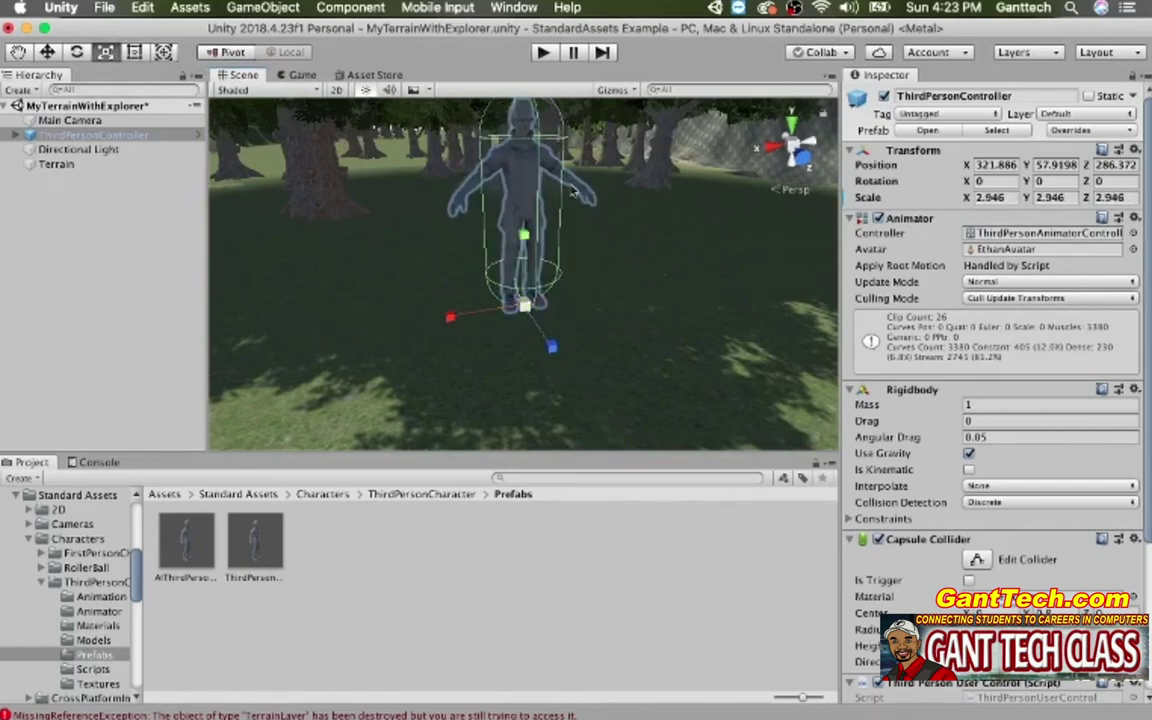
- Move the character forward along Z to 295.09
{"action": "scroll", "coordinate": [567, 177], "scroll_direction": "down", "scroll_amount": 4}
{"action": "scroll", "coordinate": [567, 177], "scroll_direction": "down", "scroll_amount": 2}
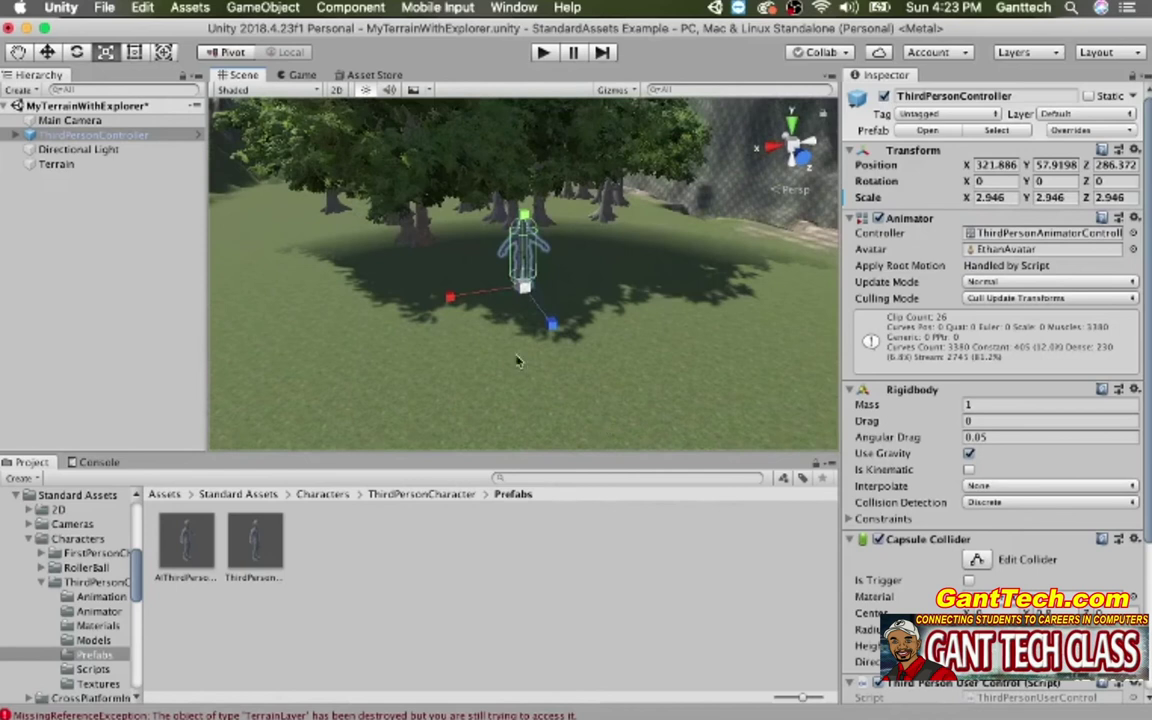
{"action": "key", "text": "w"}
{"action": "mouse_move", "coordinate": [541, 345]}
{"action": "left_mouse_down"}
{"action": "mouse_move", "coordinate": [560, 385]}
{"action": "mouse_move", "coordinate": [680, 420]}
{"action": "mouse_move", "coordinate": [540, 335]}
{"action": "left_mouse_up"}
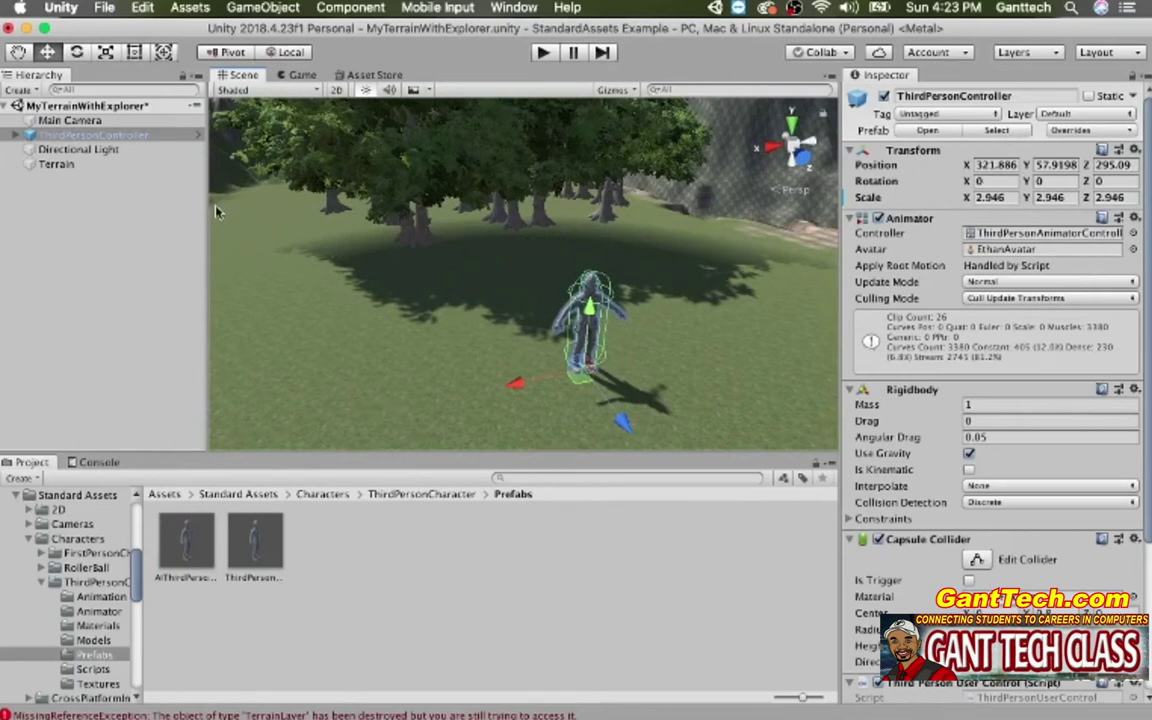
- Unpack the ThirdPersonController prefab, then undo the unpacking
{"action": "right_click", "coordinate": [97, 138]}
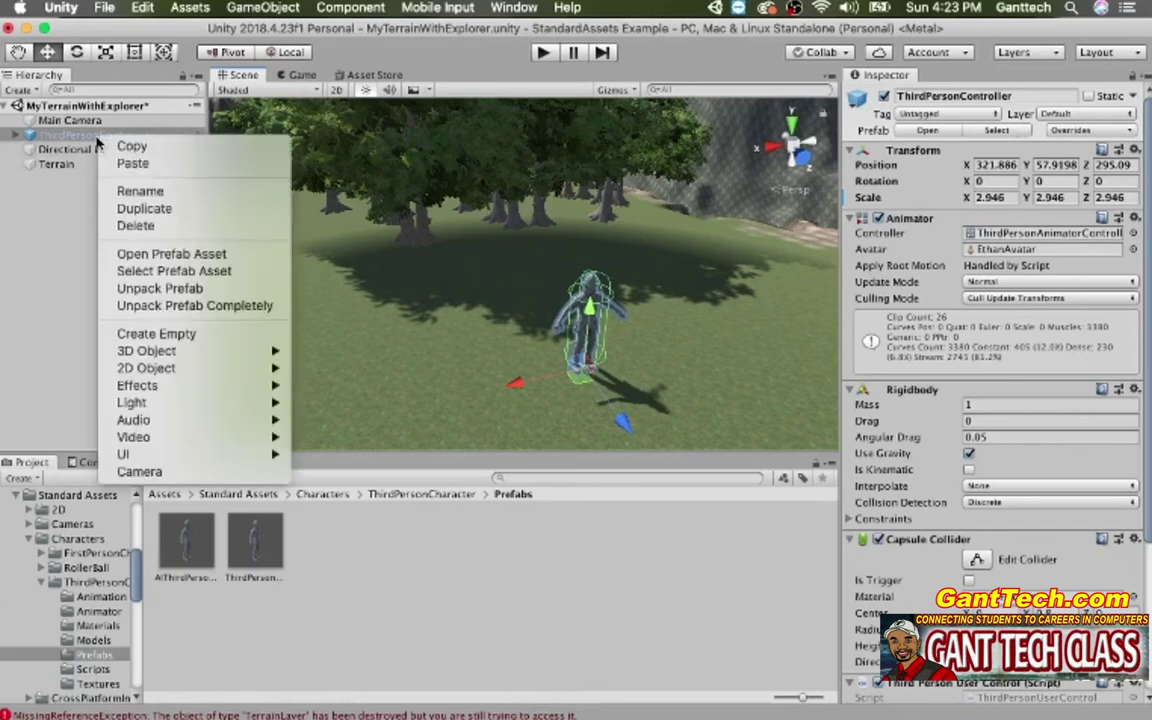
{"action": "mouse_move", "coordinate": [157, 352]}
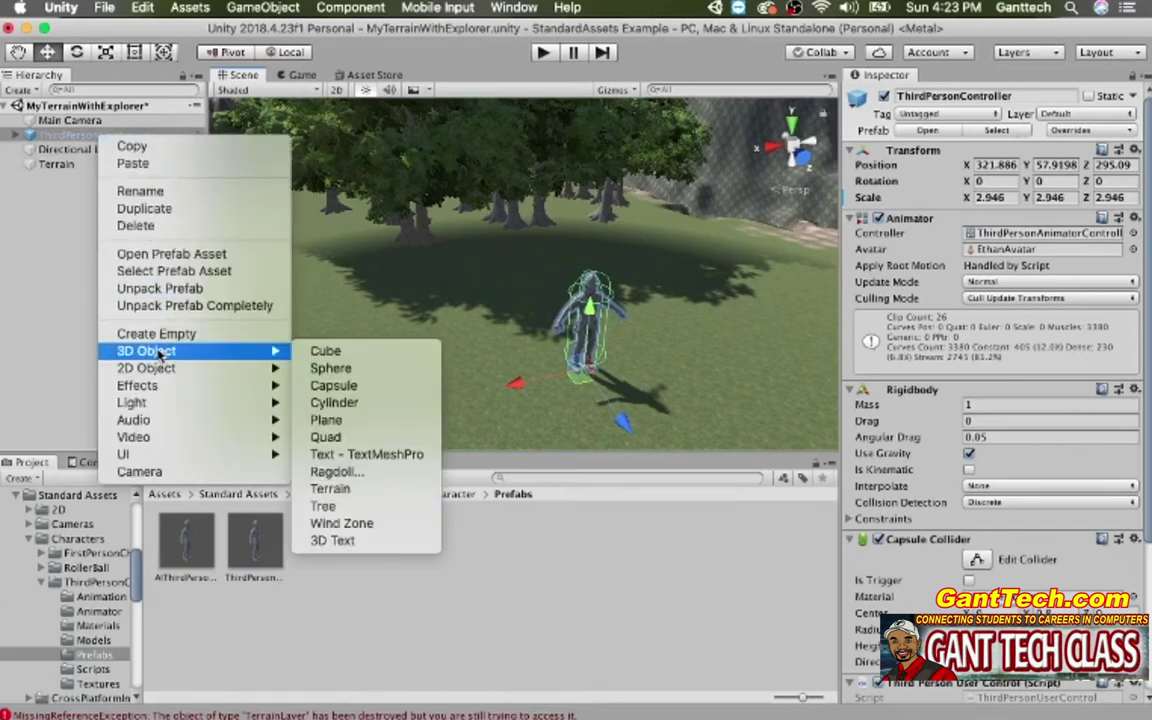
{"action": "left_click", "coordinate": [99, 288]}
{"action": "key", "text": "super+z"}
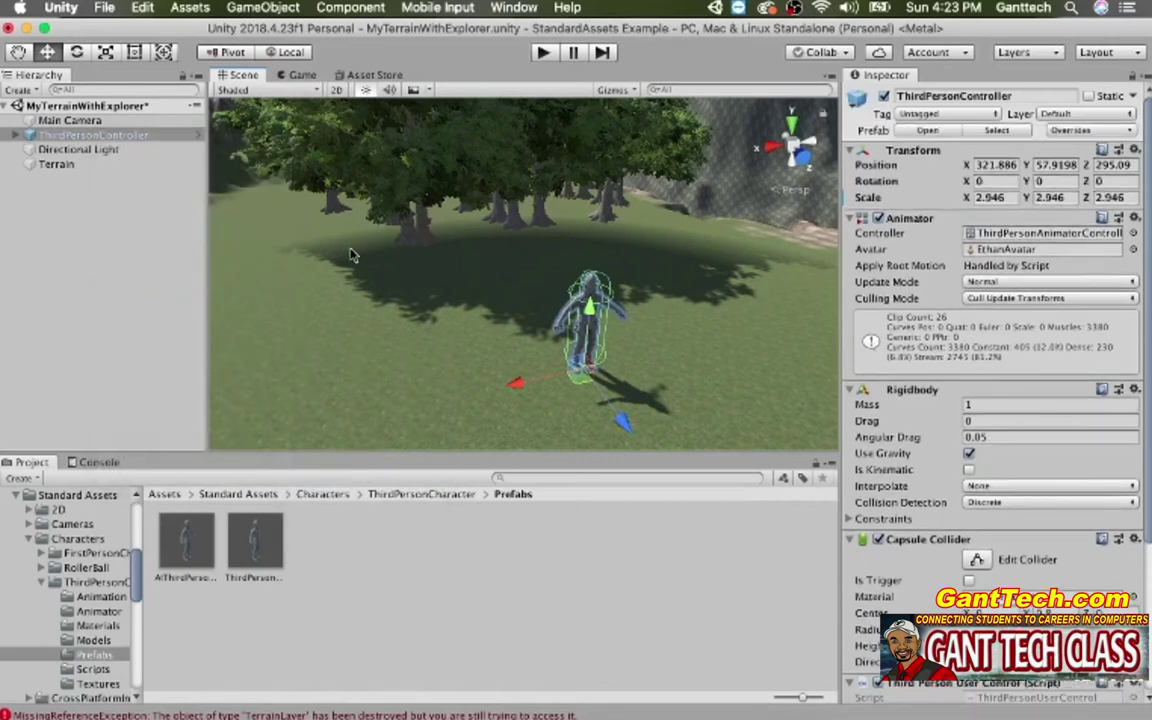
{"action": "left_click", "coordinate": [58, 300]}
{"action": "scroll", "coordinate": [470, 270], "scroll_direction": "down", "scroll_amount": 3}
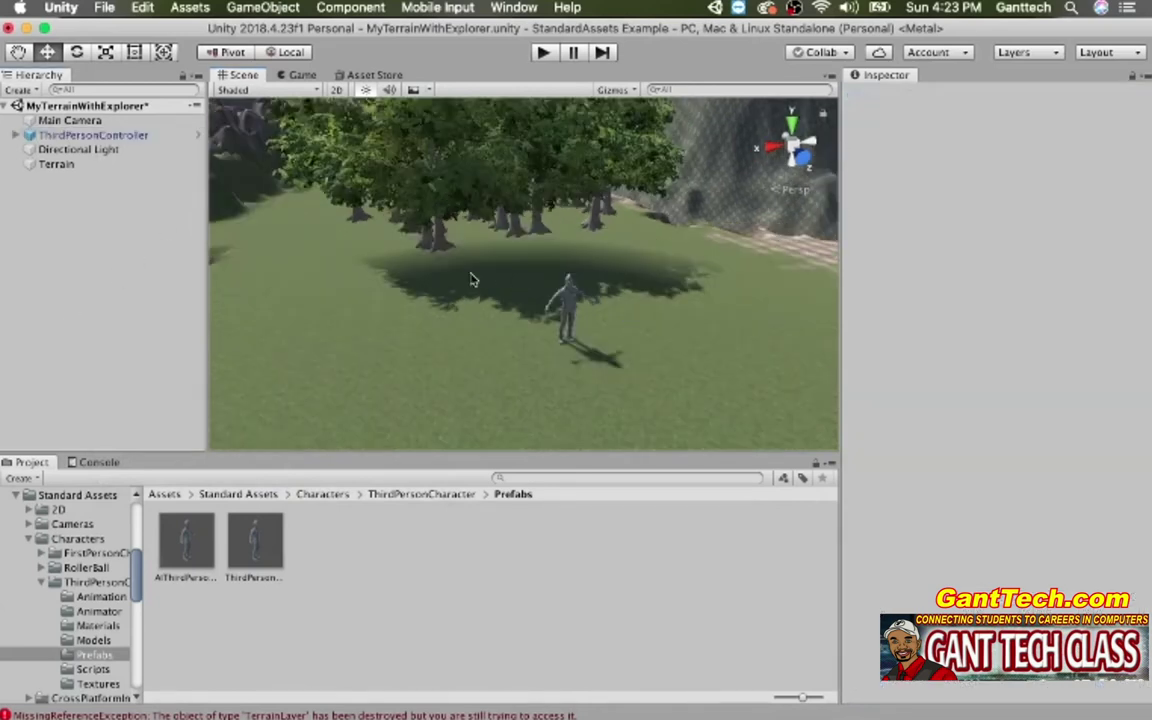
- Open the Console and reset packages to defaults via Help, confirming Yes
{"action": "key", "text": "super+shift+c"}
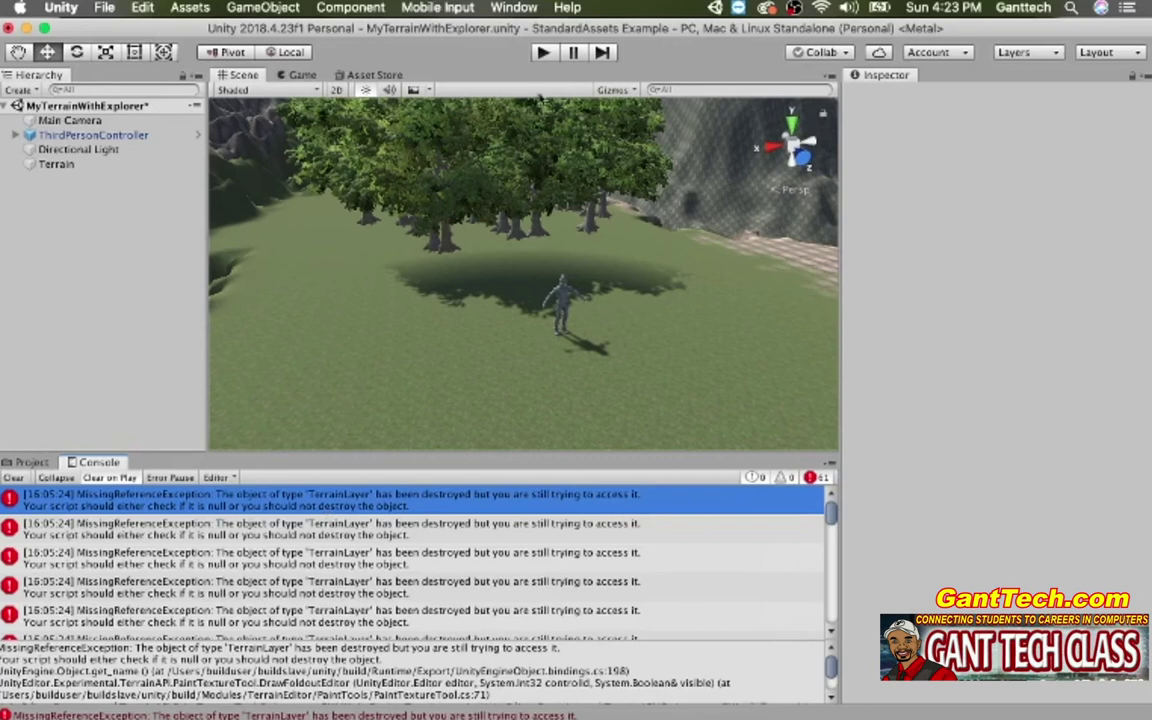
{"action": "left_click", "coordinate": [570, 8]}
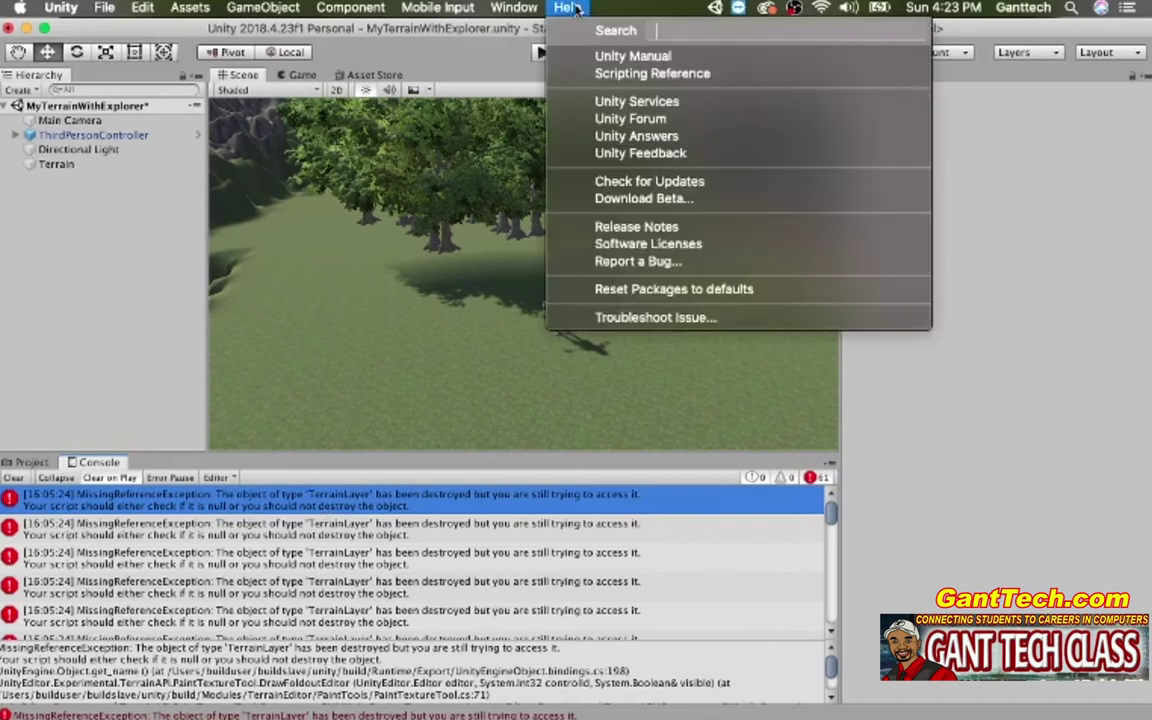
{"action": "left_click", "coordinate": [620, 289]}
{"action": "left_click", "coordinate": [705, 294]}
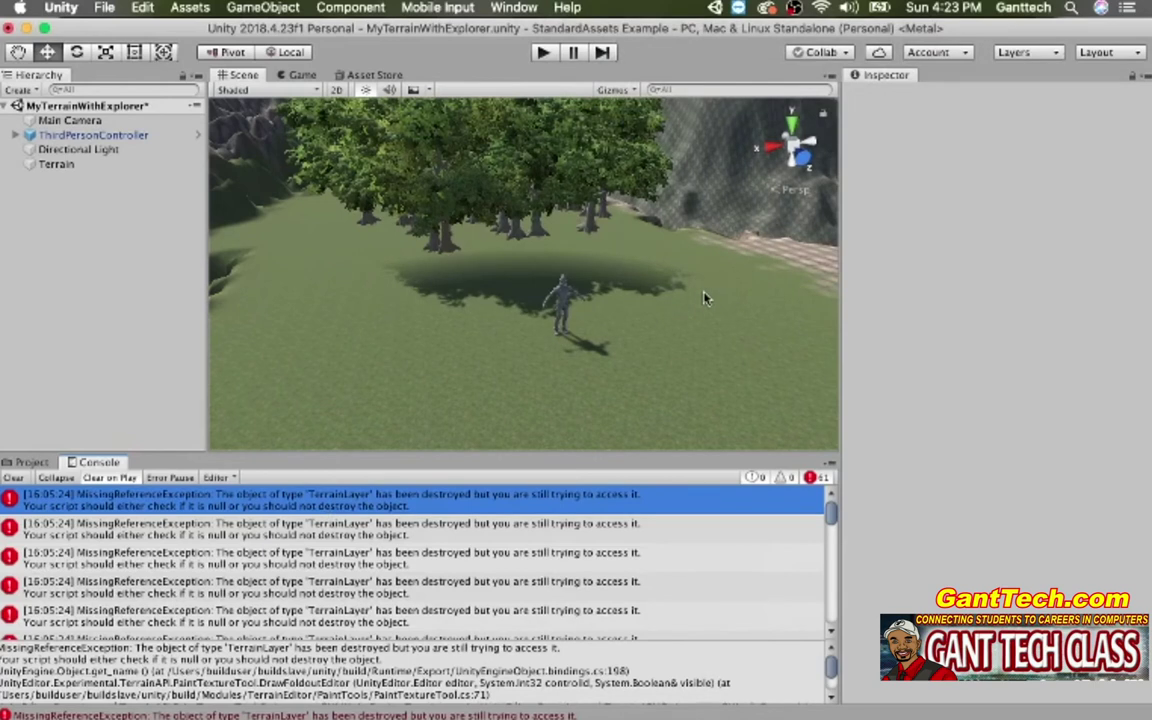
- Save the MyTerrainWithExplorer scene and then the whole project
{"action": "left_click", "coordinate": [62, 8]}
{"action": "mouse_move", "coordinate": [104, 8]}
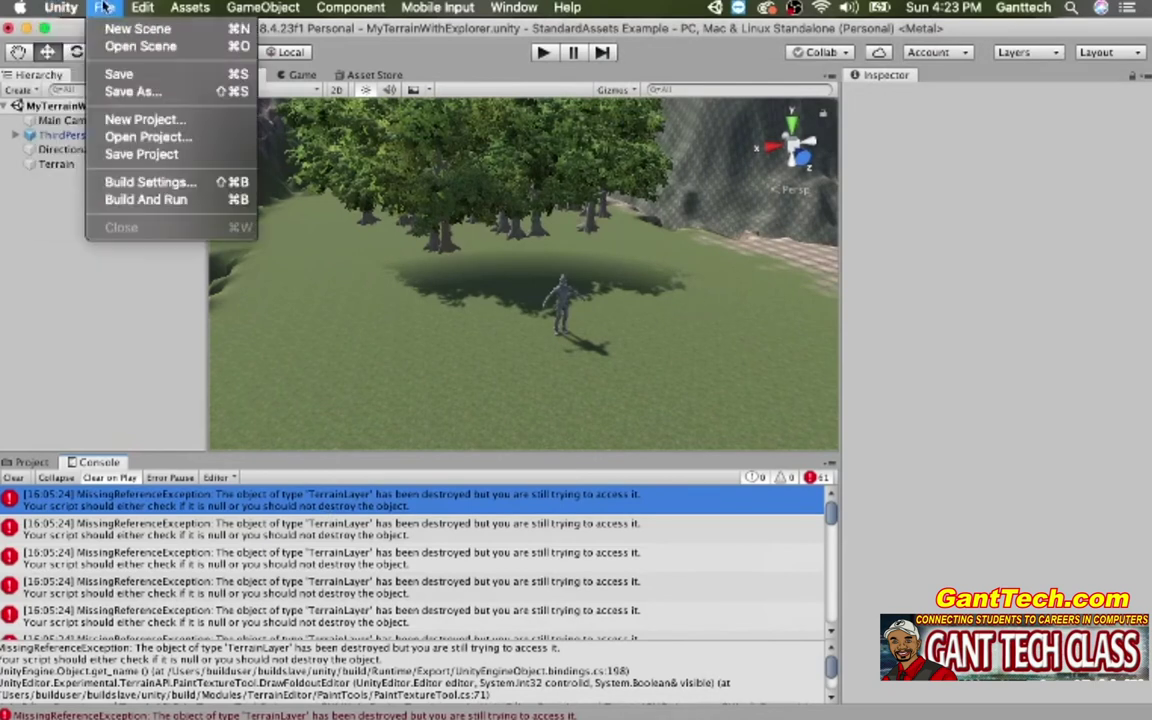
{"action": "left_click", "coordinate": [110, 75]}
{"action": "left_click", "coordinate": [104, 8]}
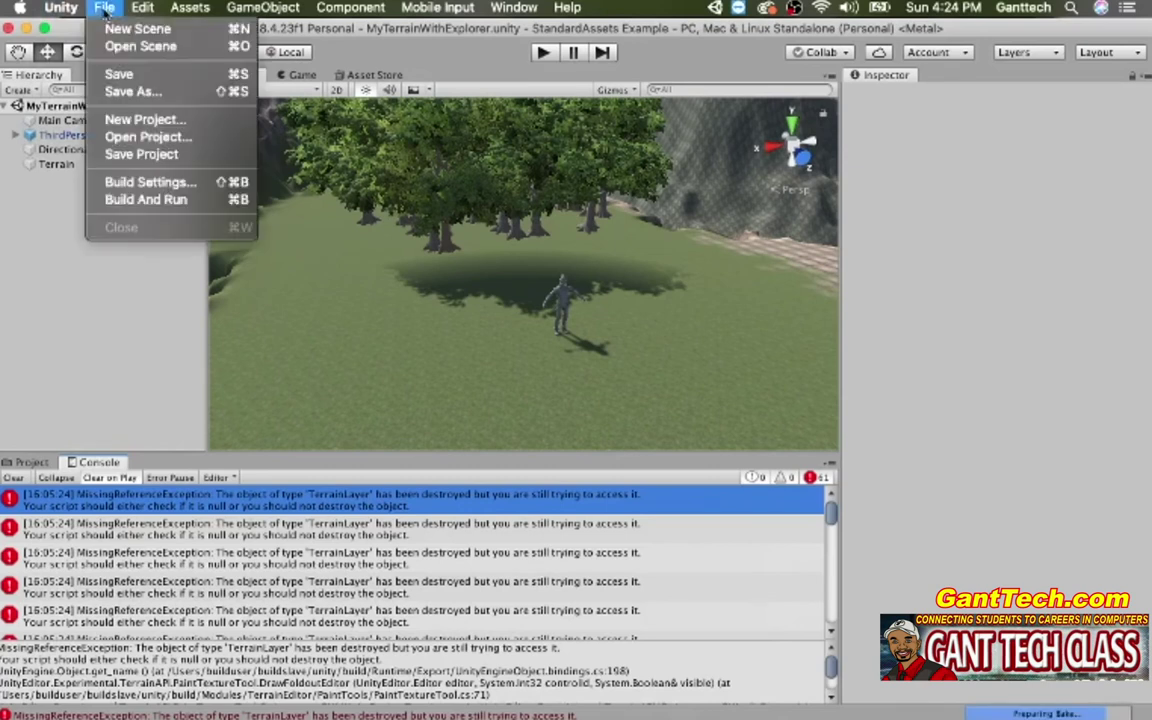
{"action": "left_click", "coordinate": [116, 154]}
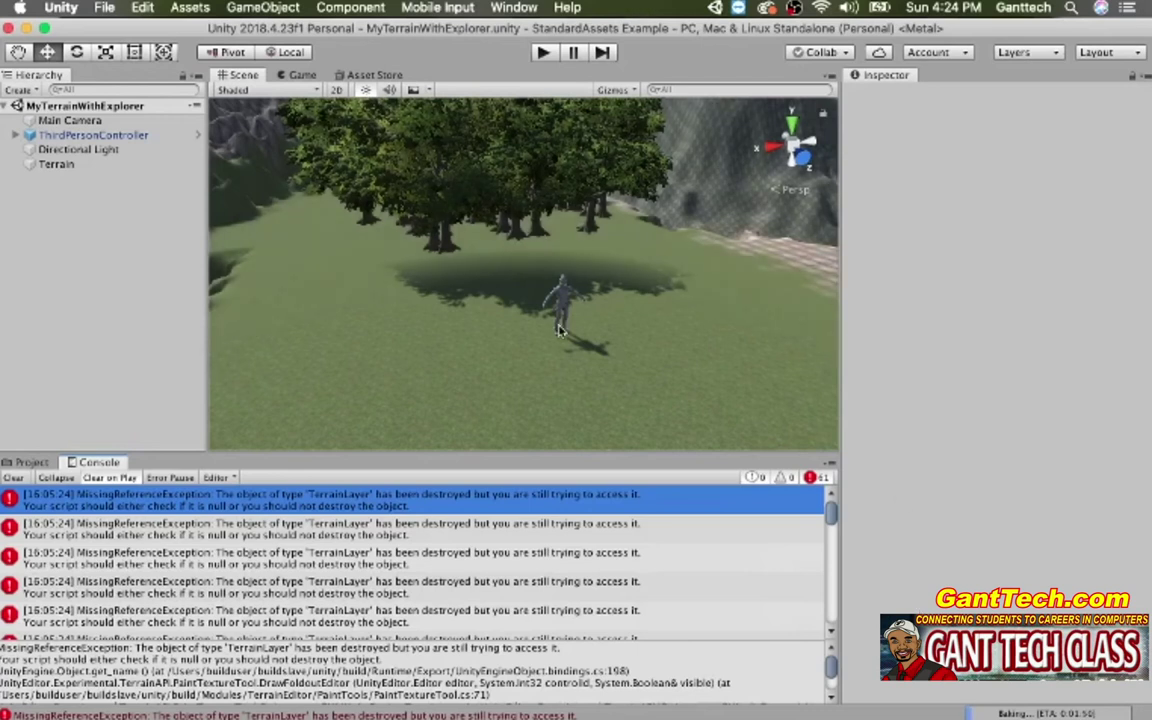
- Orbit close to the character with cliffs and trees behind, then select the Terrain
{"action": "right_click_drag", "start_coordinate": [508, 247], "coordinate": [364, 243]}
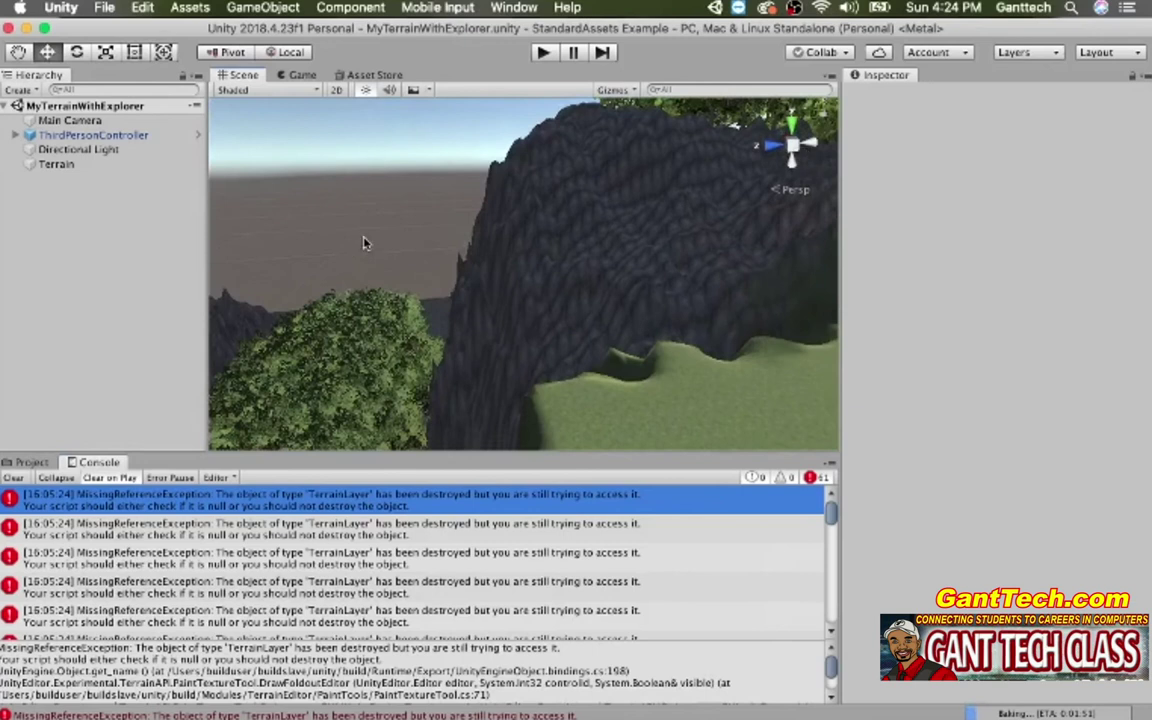
{"action": "right_click_drag", "start_coordinate": [641, 378], "coordinate": [686, 286]}
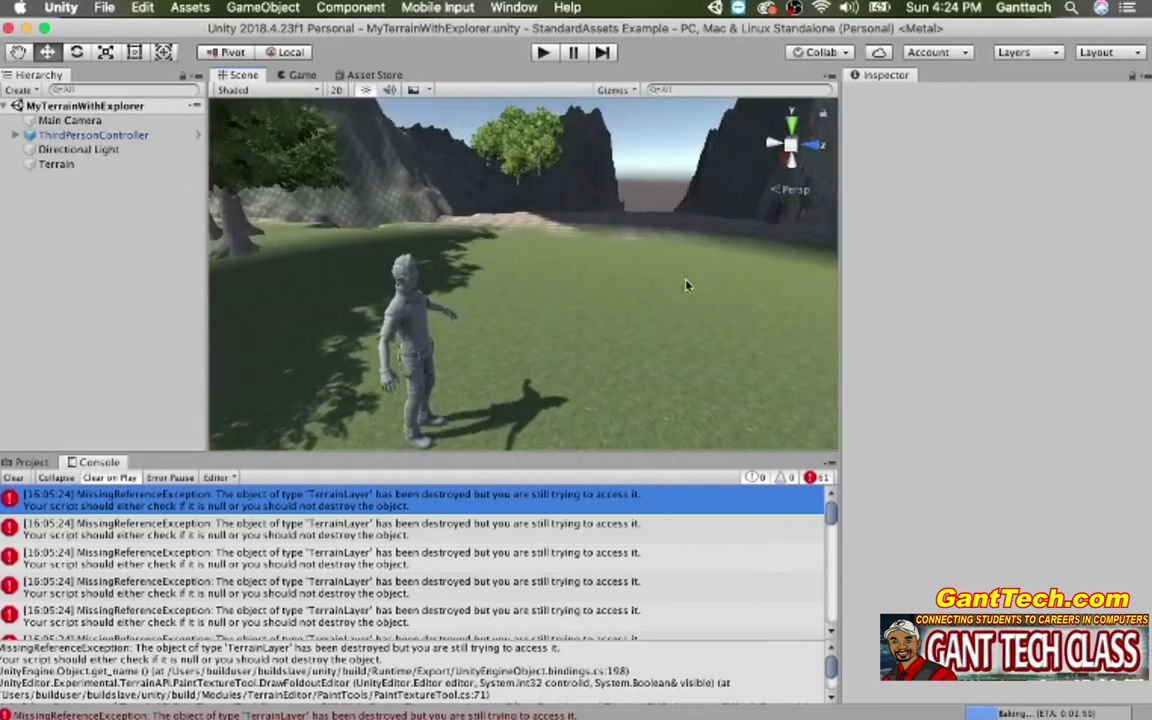
{"action": "left_click", "coordinate": [530, 373]}
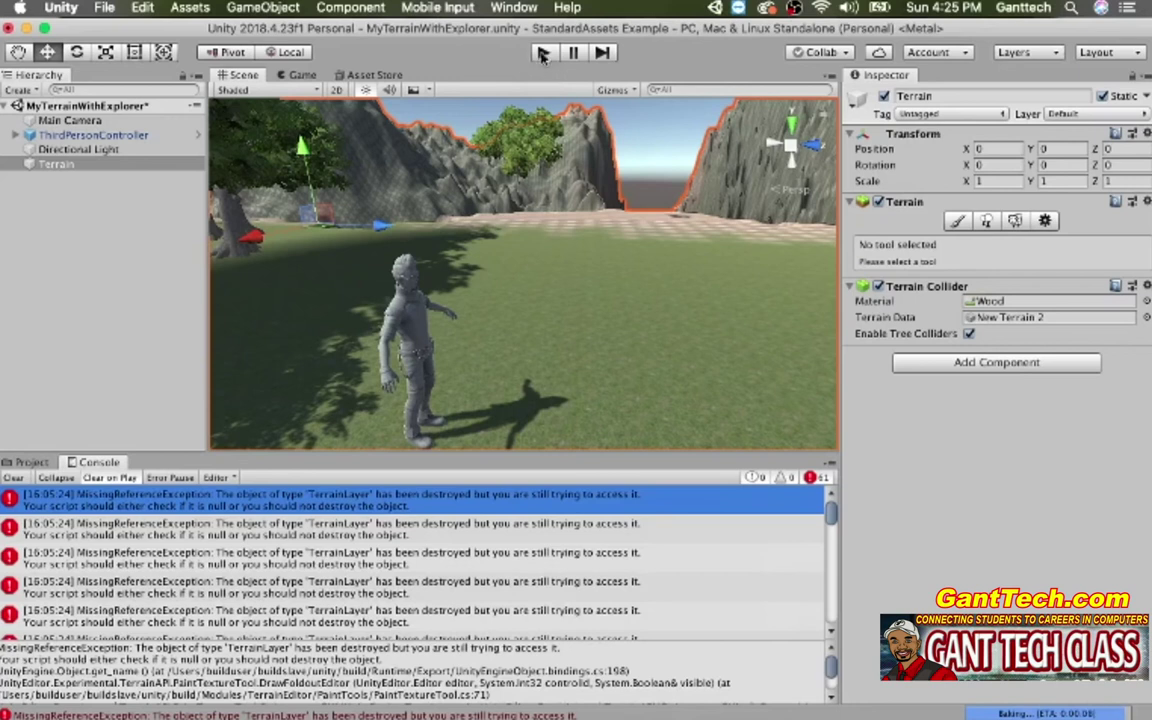
- Test-run the game in Play mode twice, then select ThirdPersonController
{"action": "left_click", "coordinate": [541, 53]}
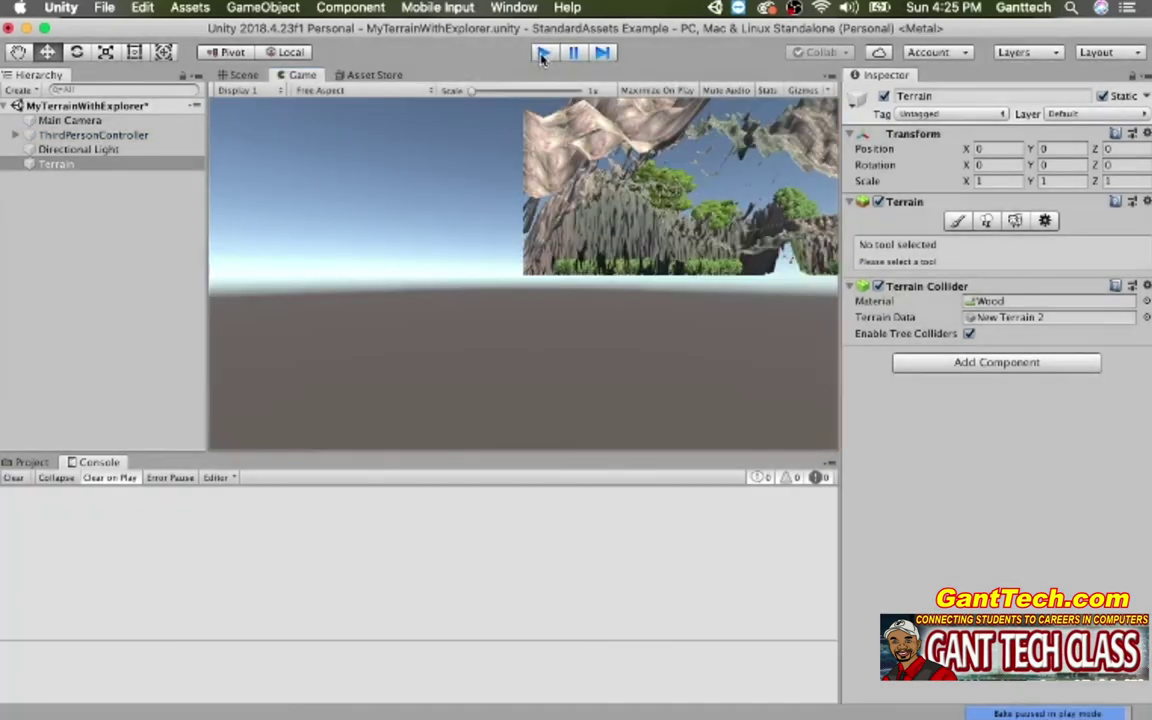
{"action": "left_click", "coordinate": [541, 53]}
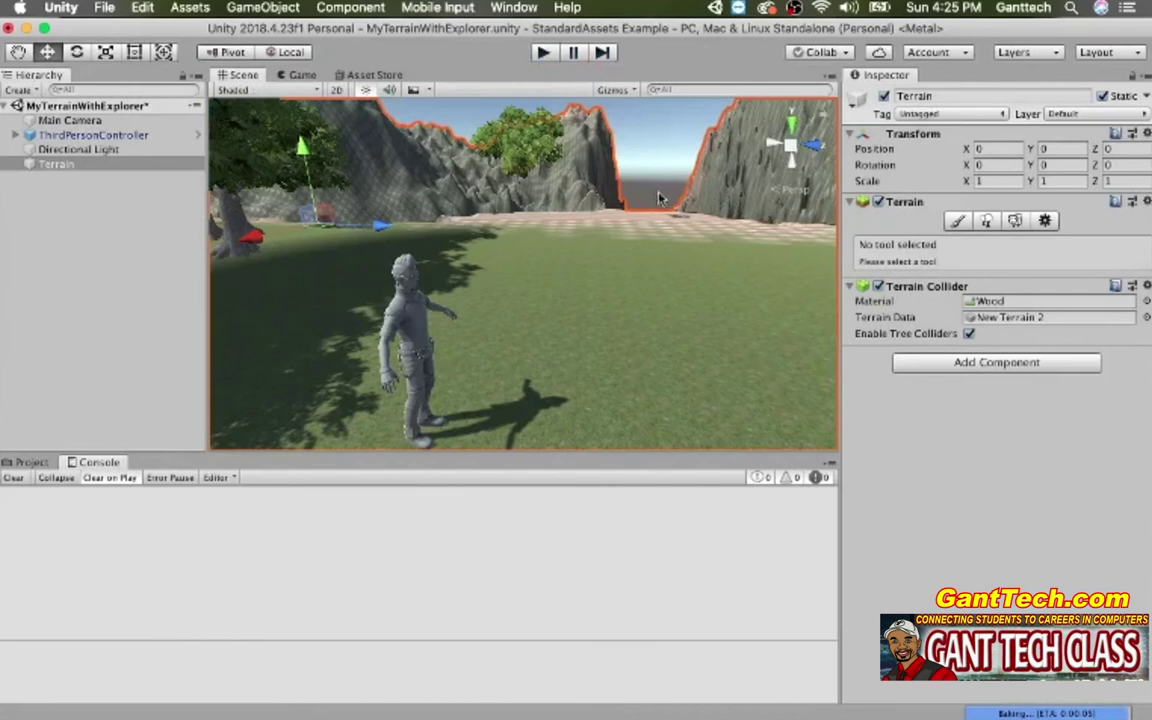
{"action": "left_click", "coordinate": [541, 53]}
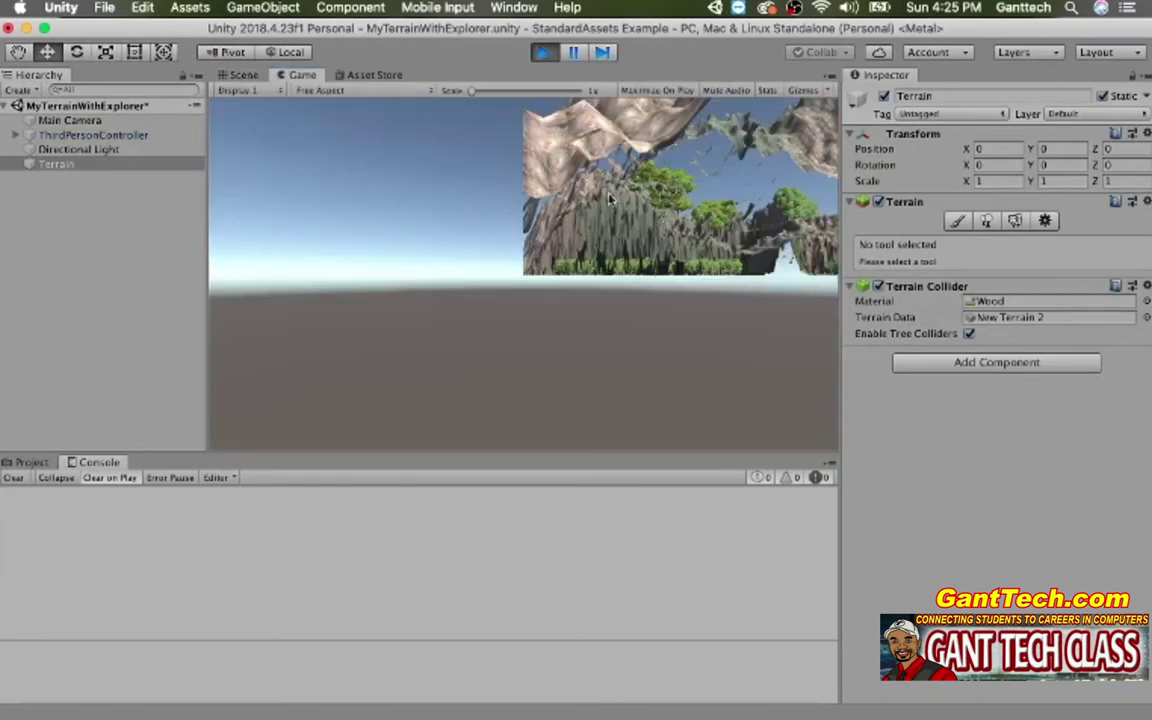
{"action": "left_click", "coordinate": [543, 52]}
{"action": "left_click", "coordinate": [130, 136]}
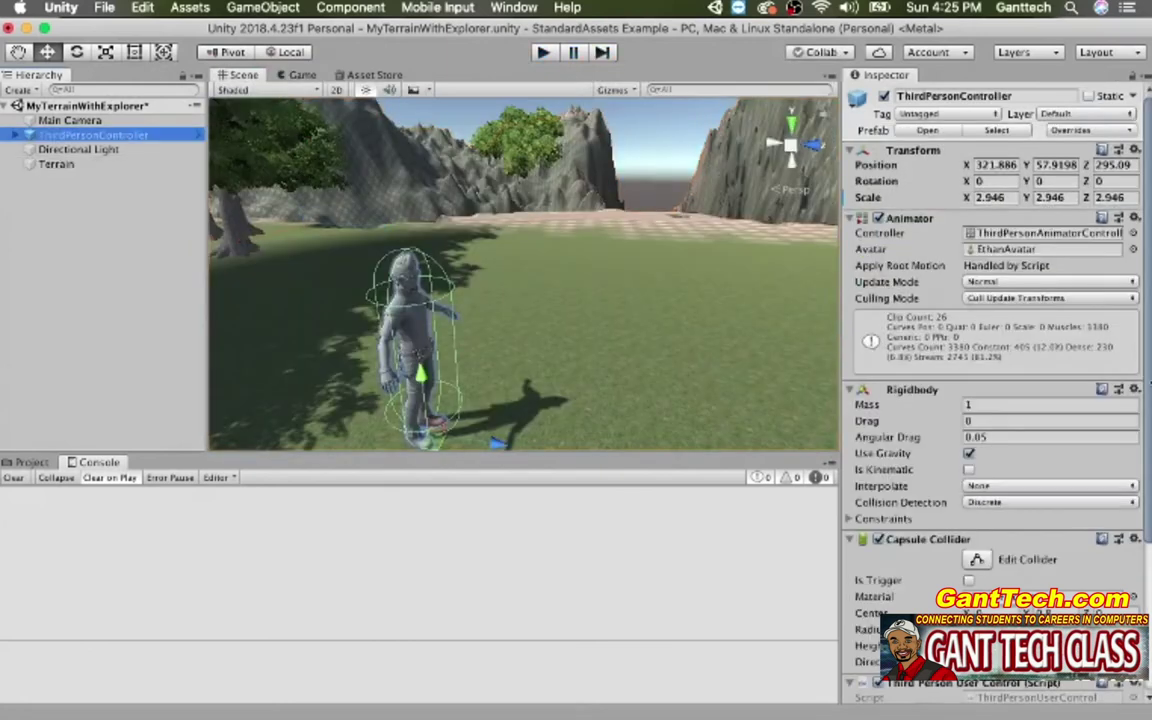
- Copy the character's Position X into the Main Camera's Position X
{"action": "left_click", "coordinate": [1000, 165]}
{"action": "right_click", "coordinate": [1003, 166]}
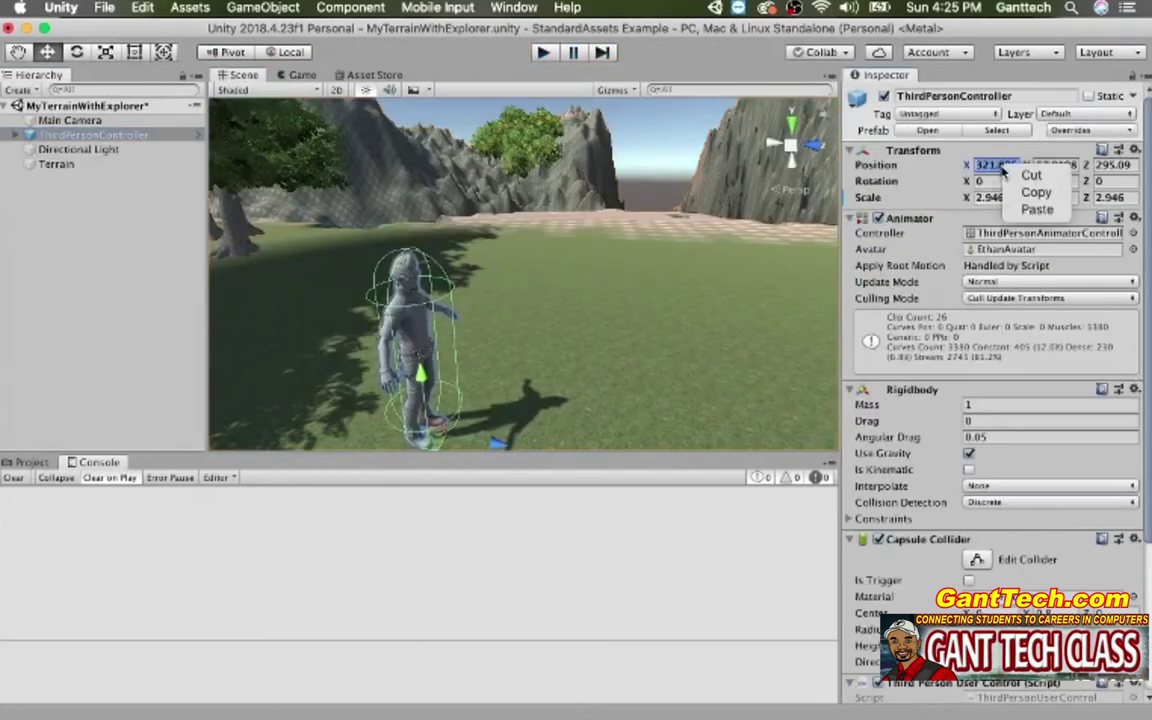
{"action": "left_click", "coordinate": [1034, 193]}
{"action": "left_click", "coordinate": [155, 121]}
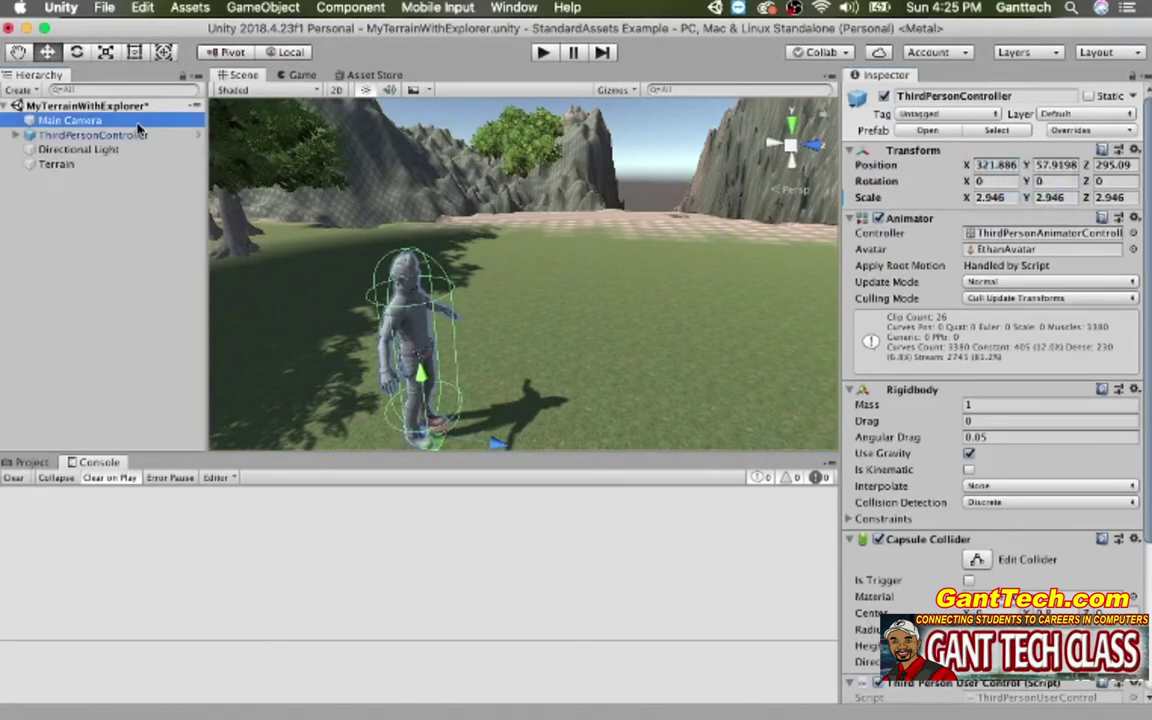
{"action": "left_click", "coordinate": [992, 148]}
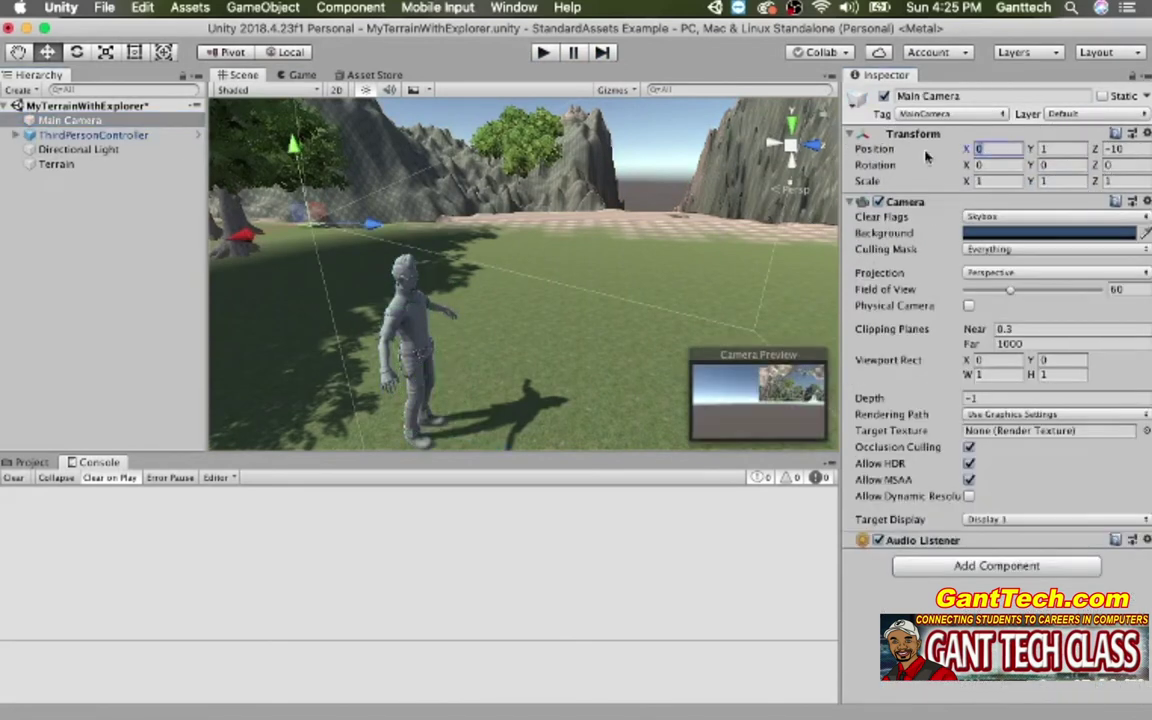
{"action": "key", "text": "super+v"}
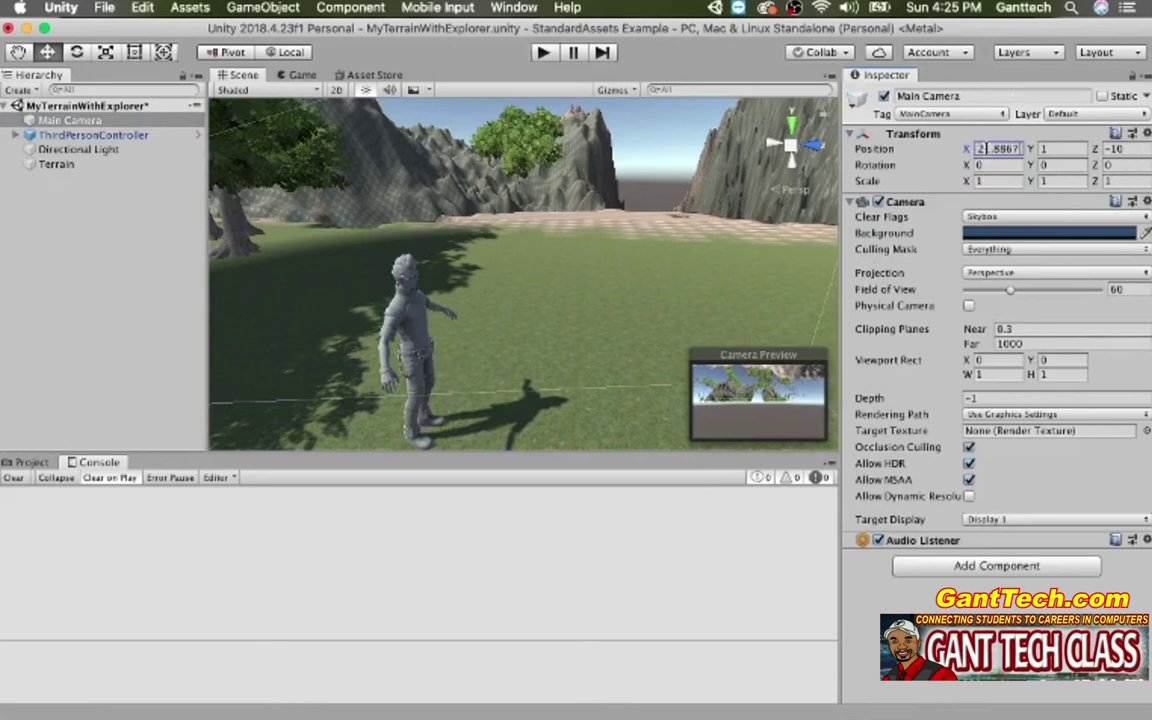
{"action": "type", "text": "3.1"}
- Set the Main Camera's Position Y to 57.9198 and Z to 295.09, matching the character
{"action": "left_click", "coordinate": [408, 325]}
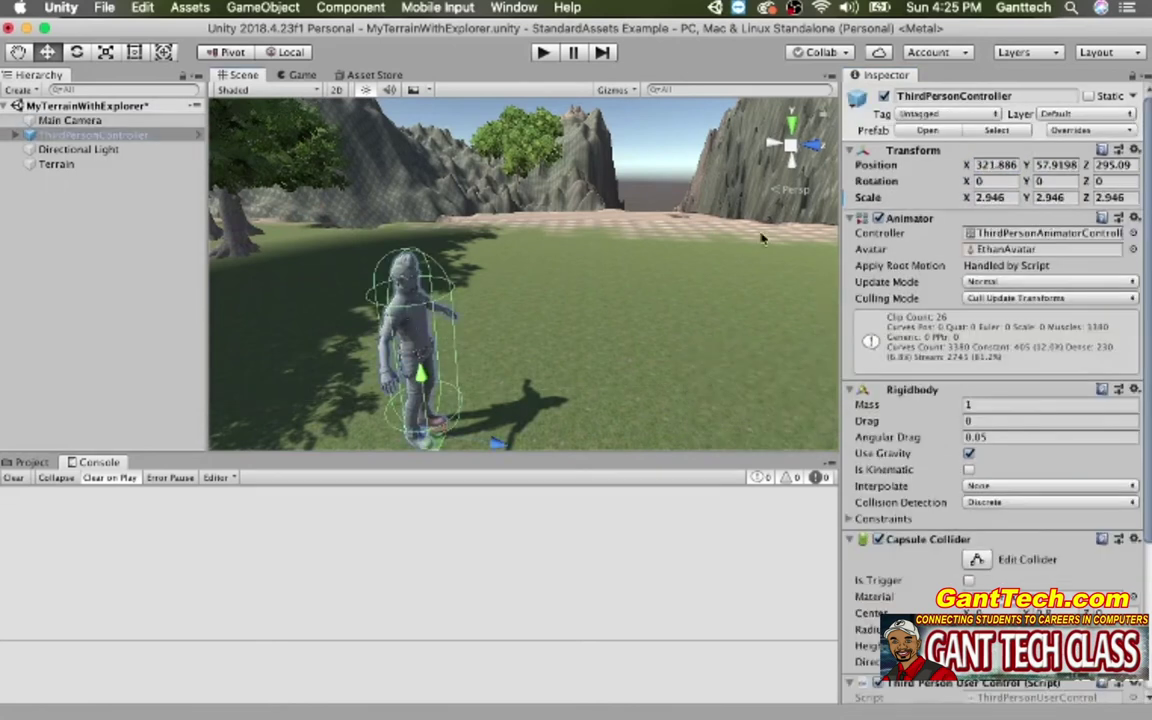
{"action": "left_click", "coordinate": [1045, 166]}
{"action": "left_click", "coordinate": [70, 120]}
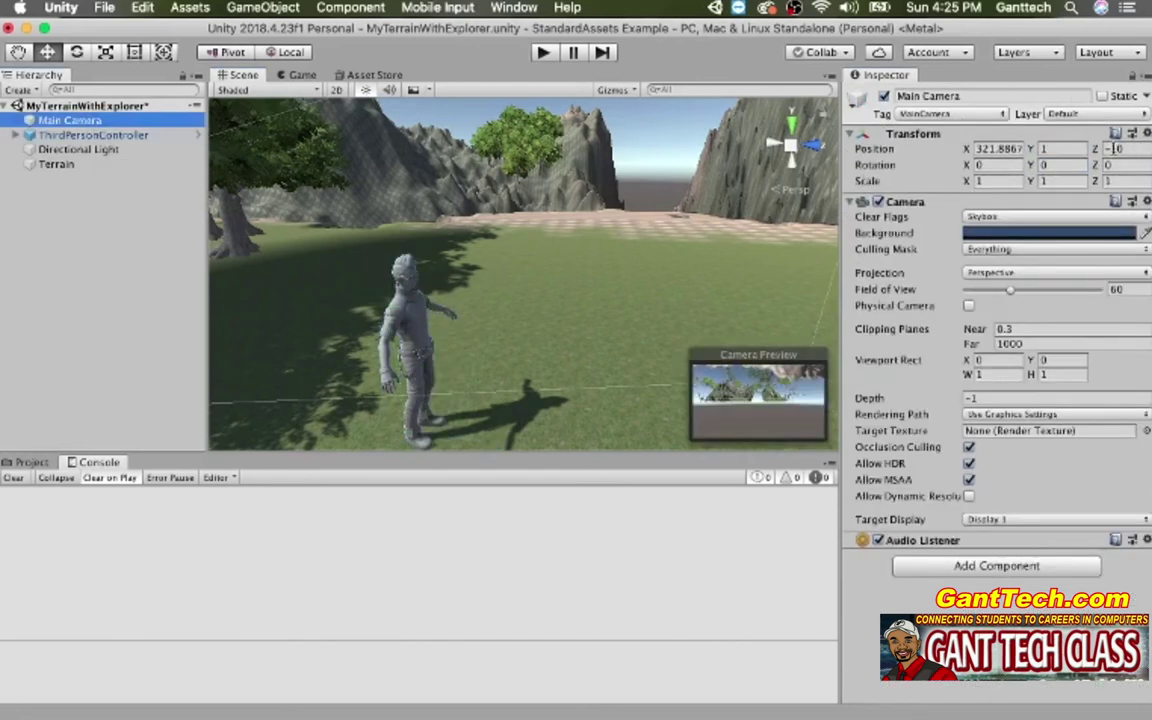
{"action": "left_click", "coordinate": [1062, 148]}
{"action": "key", "text": "super+v"}
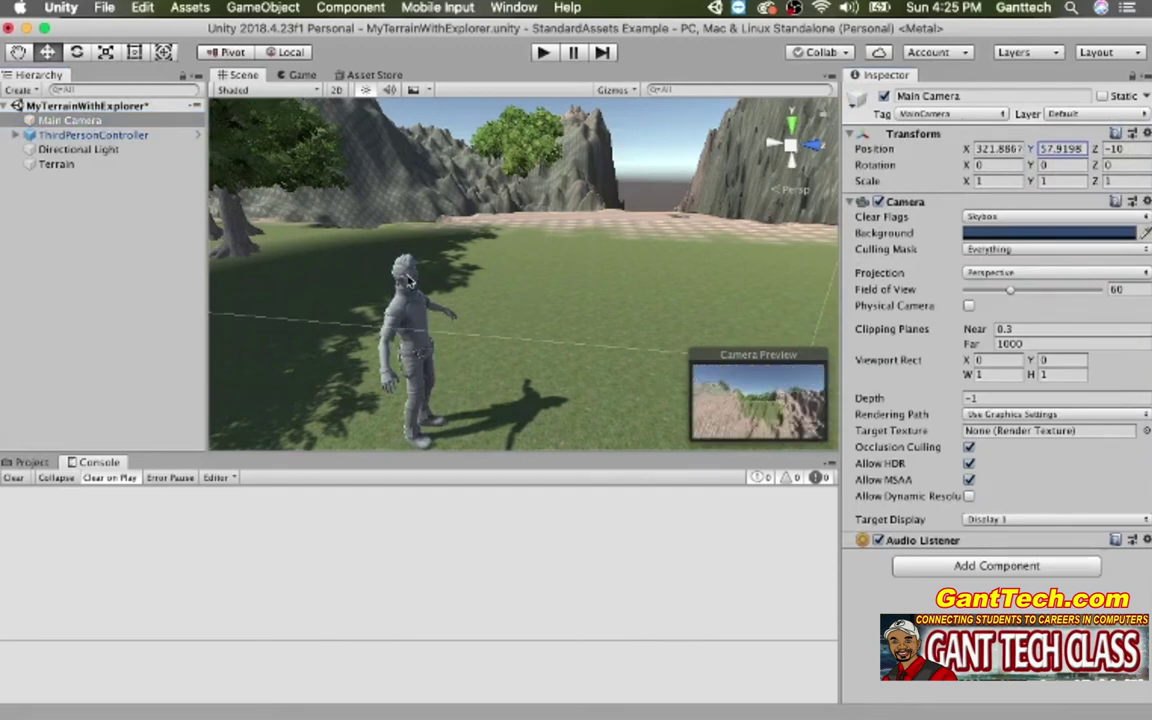
{"action": "left_click", "coordinate": [378, 262]}
{"action": "left_click", "coordinate": [1100, 165]}
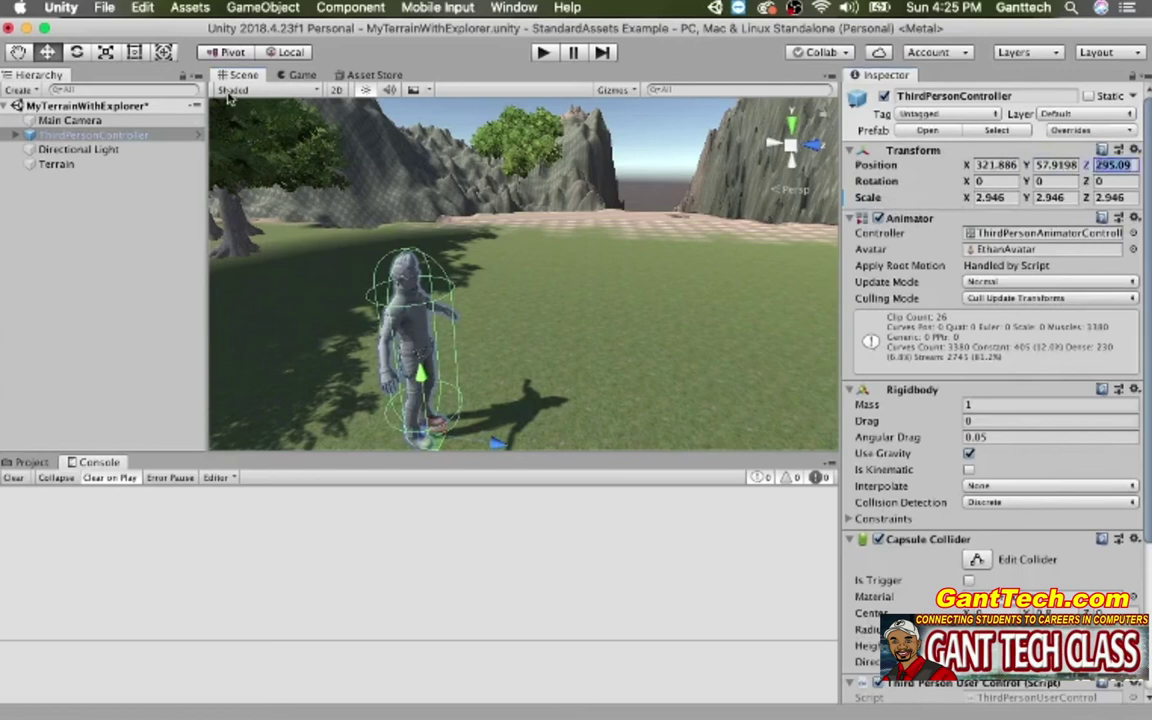
{"action": "left_click", "coordinate": [97, 120]}
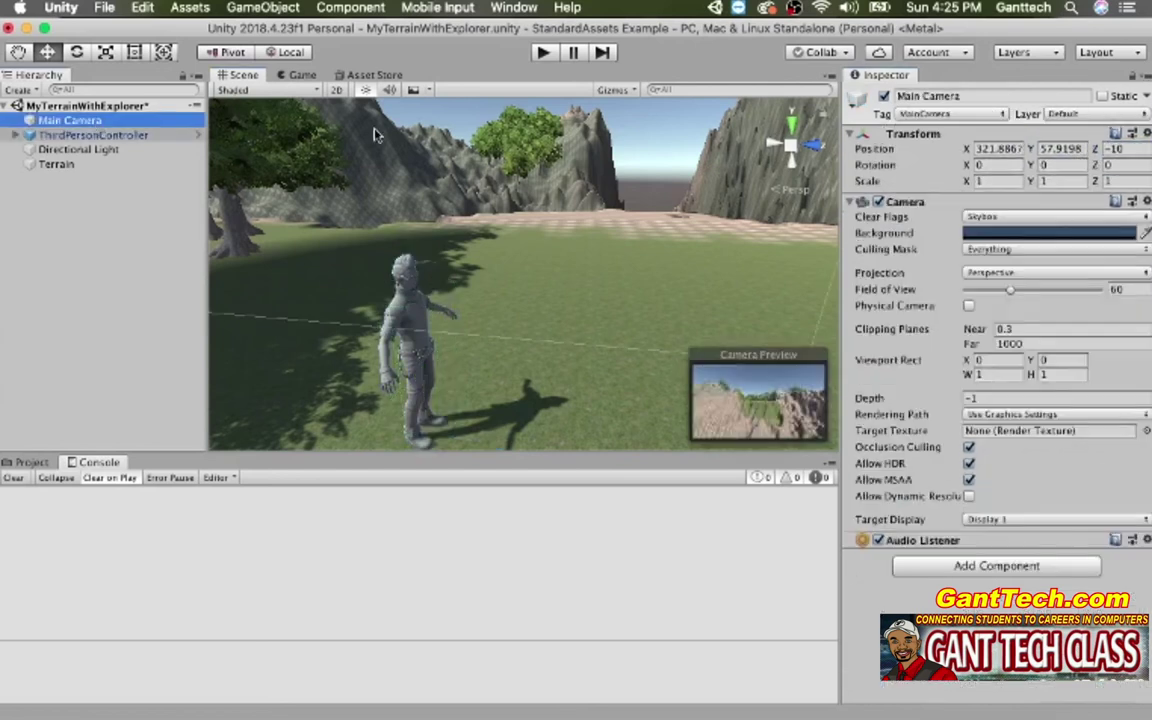
{"action": "left_click", "coordinate": [1118, 148]}
{"action": "key", "text": "super+v"}
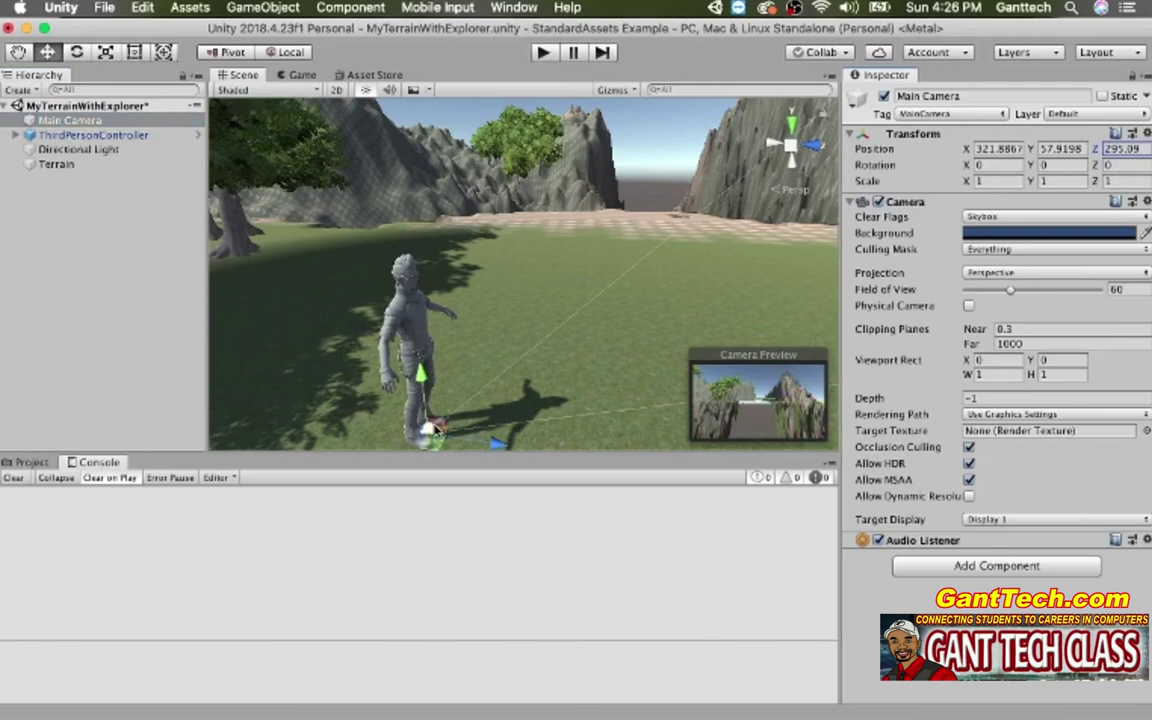
- Raise the Main Camera to Y 62.37 and pull it back to Z 293.29, then test-run
{"action": "left_click_drag", "start_coordinate": [420, 380], "coordinate": [407, 252]}
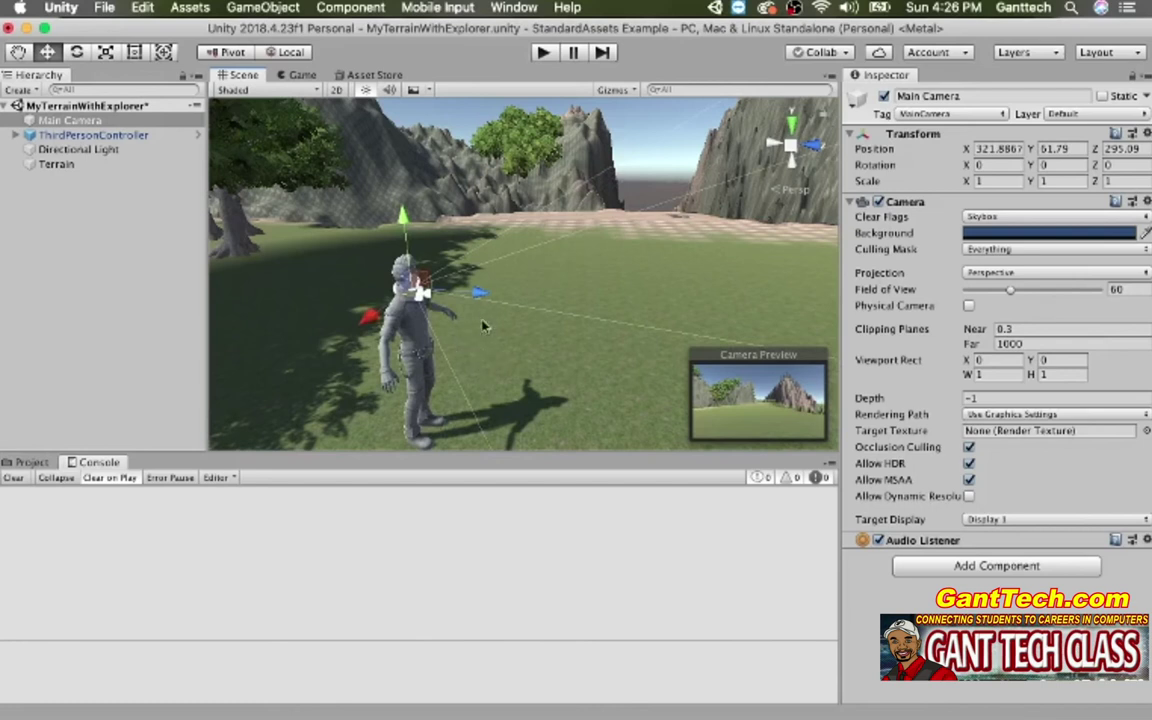
{"action": "left_click_drag", "start_coordinate": [480, 298], "coordinate": [396, 306]}
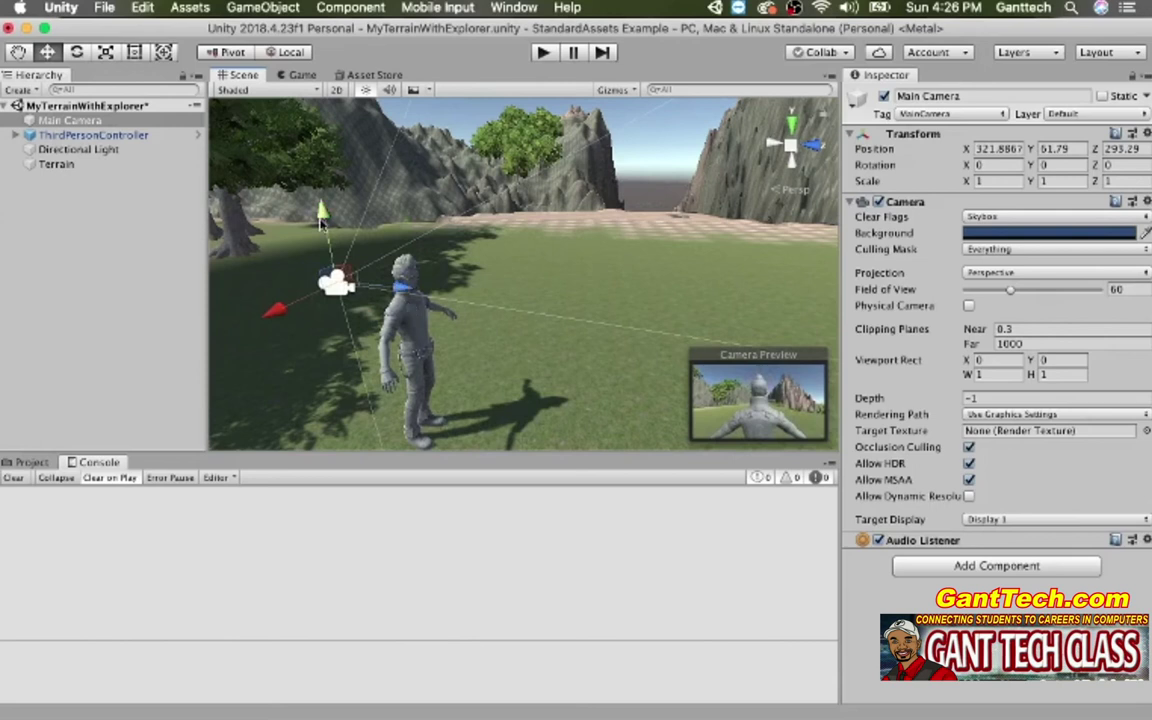
{"action": "left_click_drag", "start_coordinate": [320, 208], "coordinate": [316, 185]}
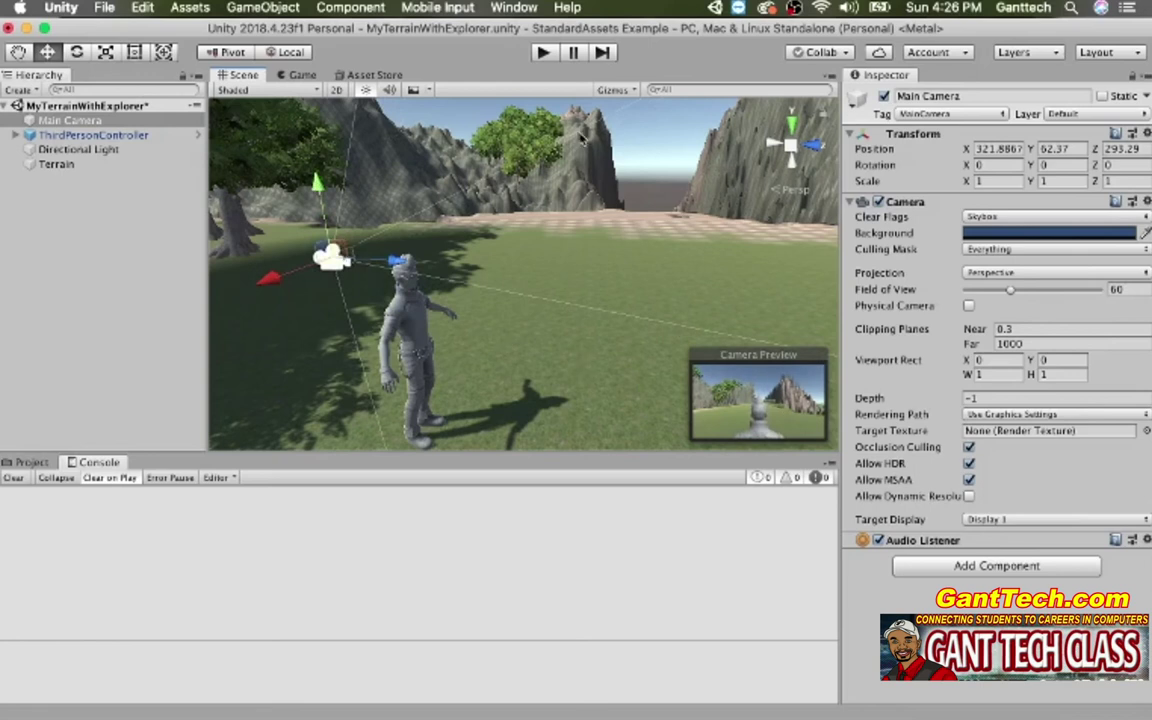
{"action": "left_click", "coordinate": [543, 53]}
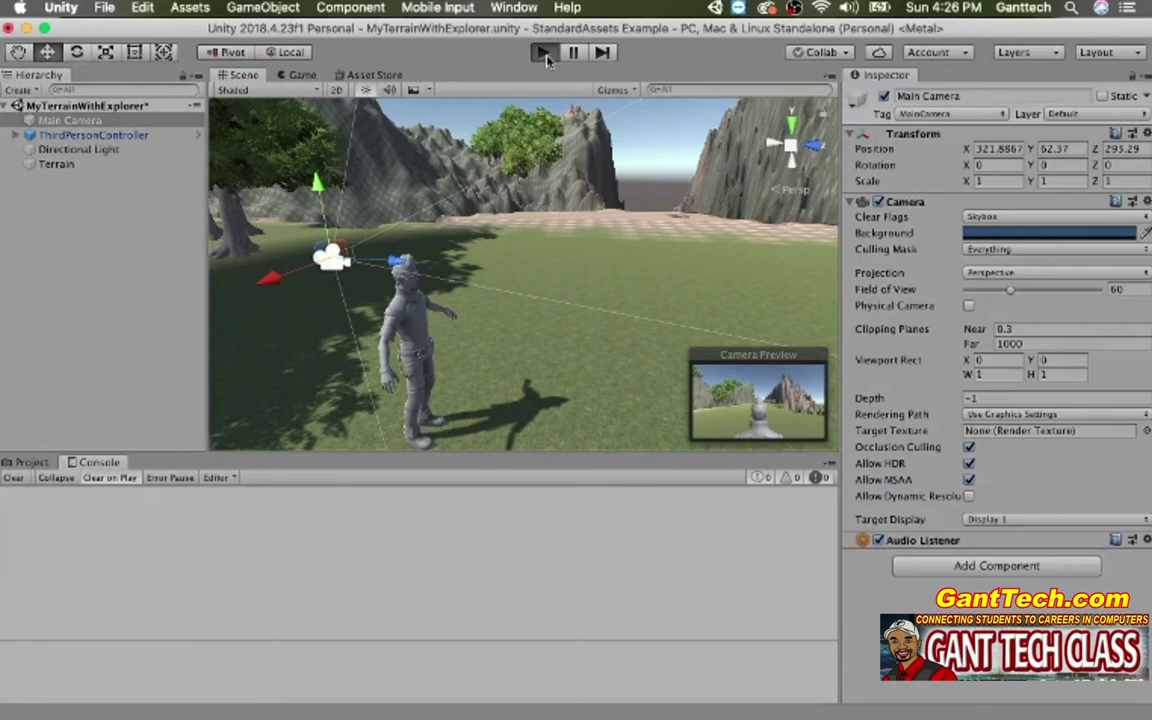
{"action": "key", "text": "w"}
{"action": "key", "text": "a"}
{"action": "key", "text": "s"}
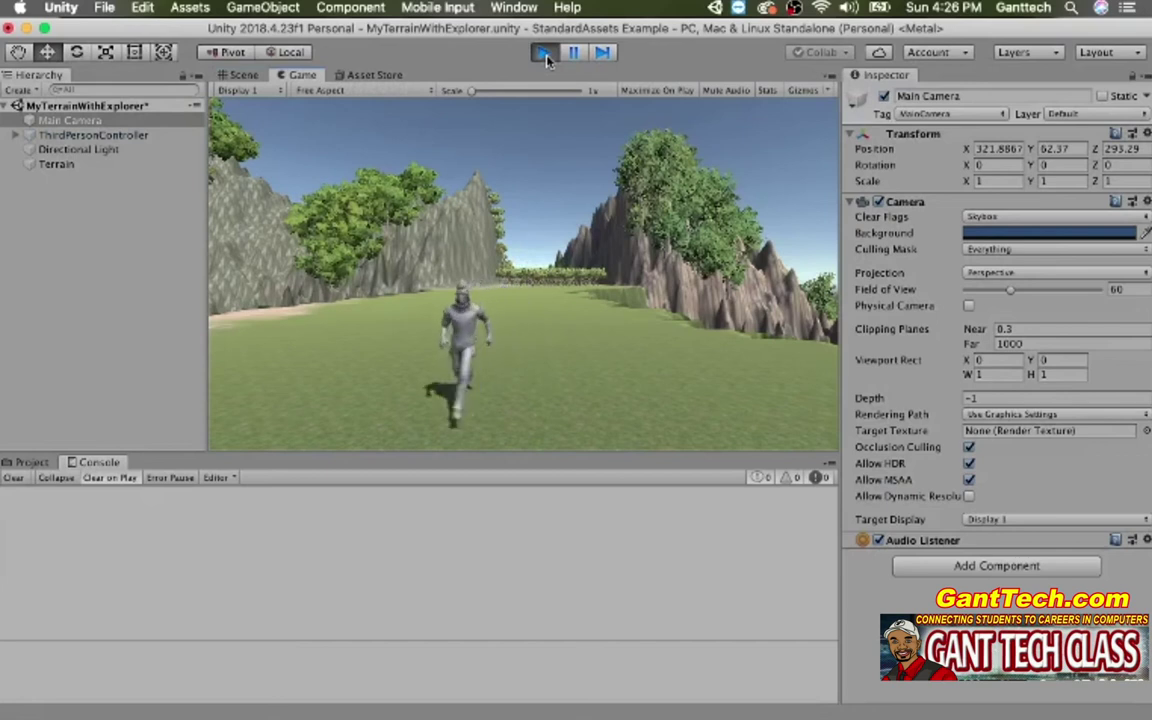
{"action": "key", "text": "d"}
{"action": "key", "text": "a"}
{"action": "key", "text": "a"}
{"action": "key", "text": "w"}
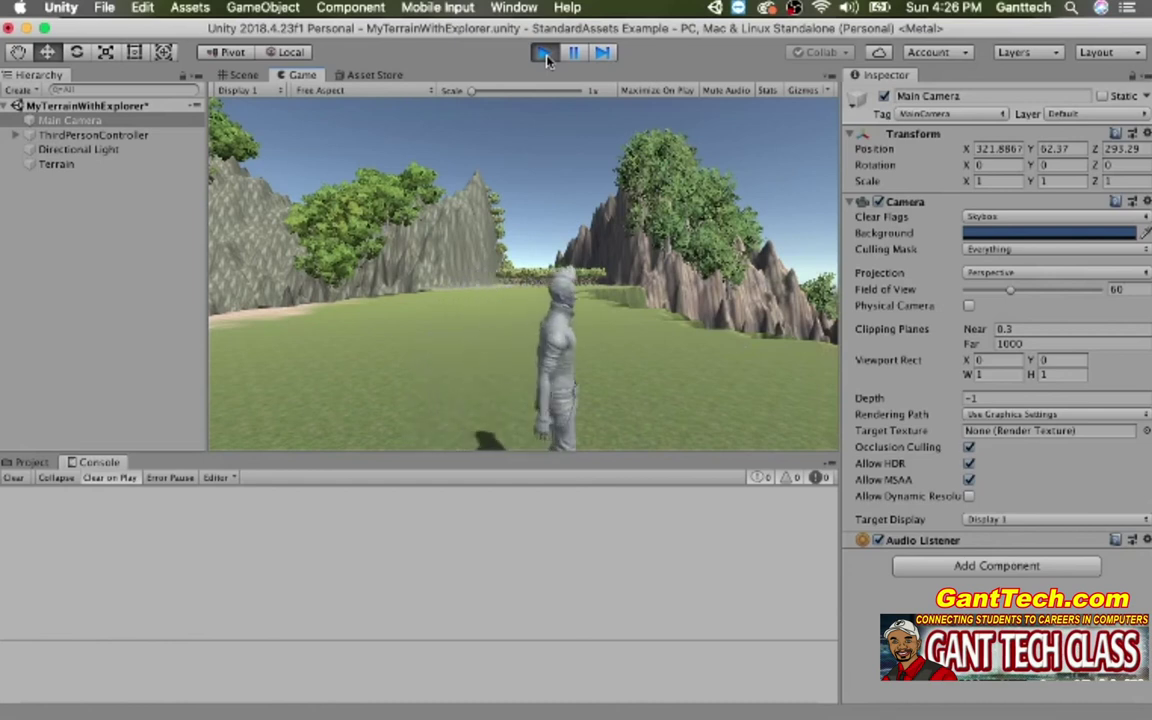
{"action": "key", "text": "s"}
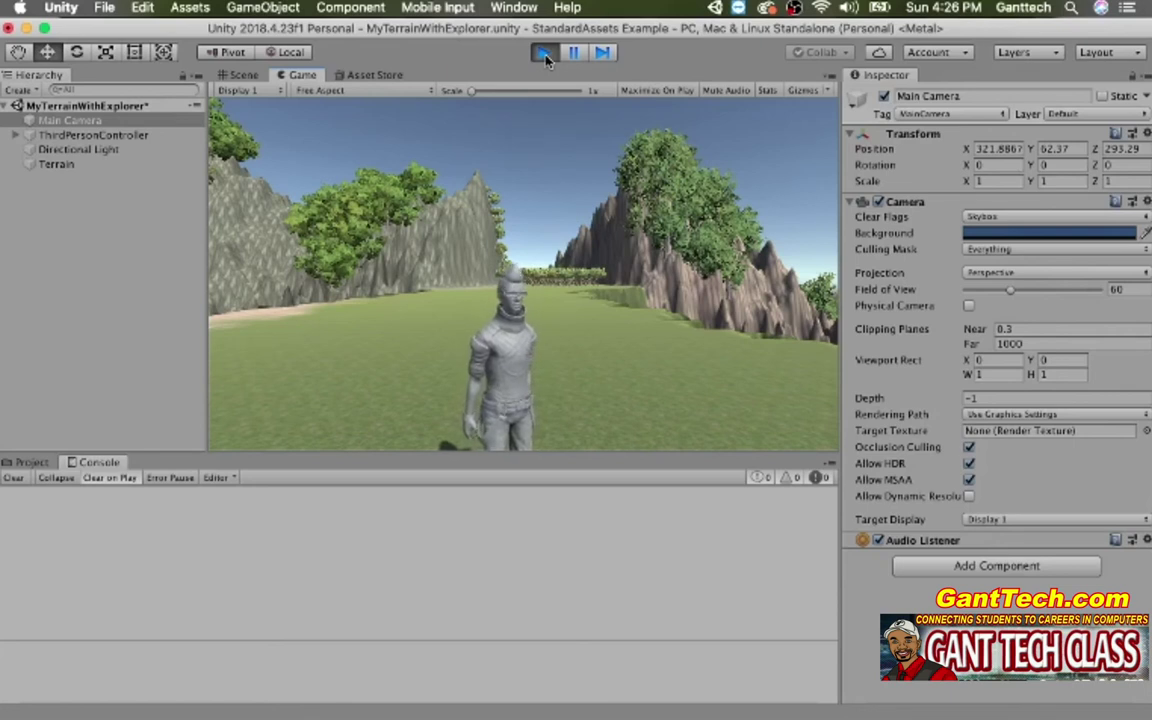
{"action": "left_click", "coordinate": [546, 56]}
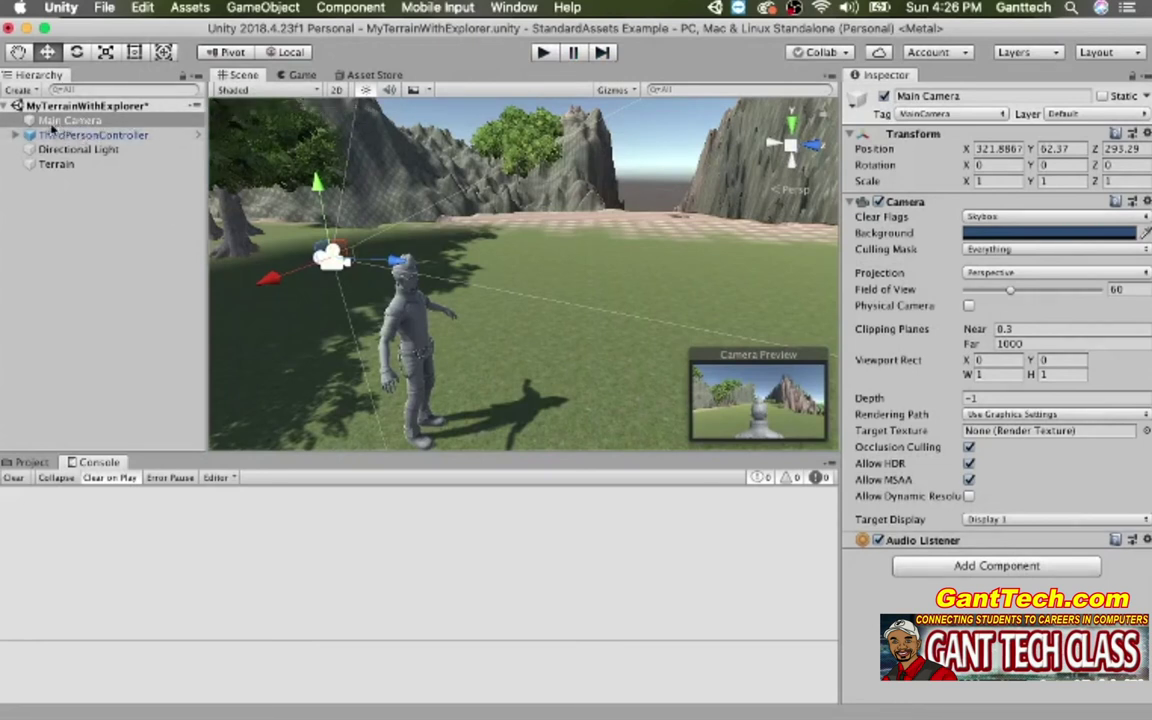
- Parent the Main Camera under ThirdPersonController, collapse its children, and start another test run
{"action": "left_click_drag", "start_coordinate": [36, 123], "coordinate": [46, 136]}
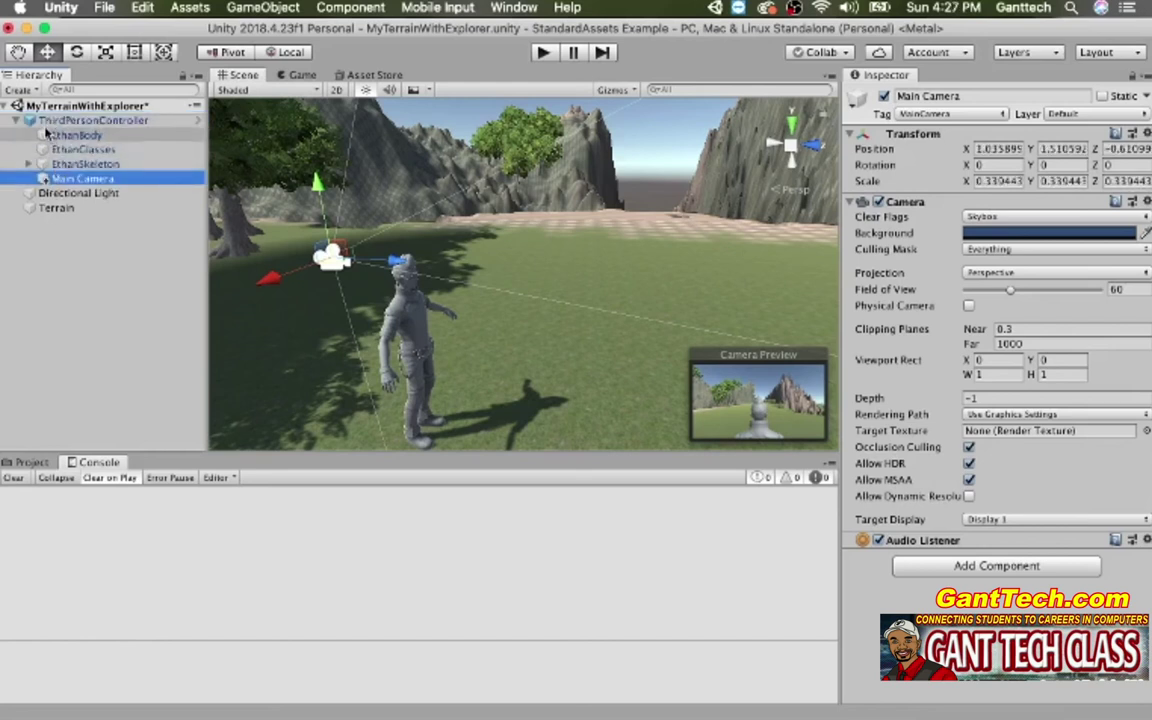
{"action": "left_click", "coordinate": [45, 121]}
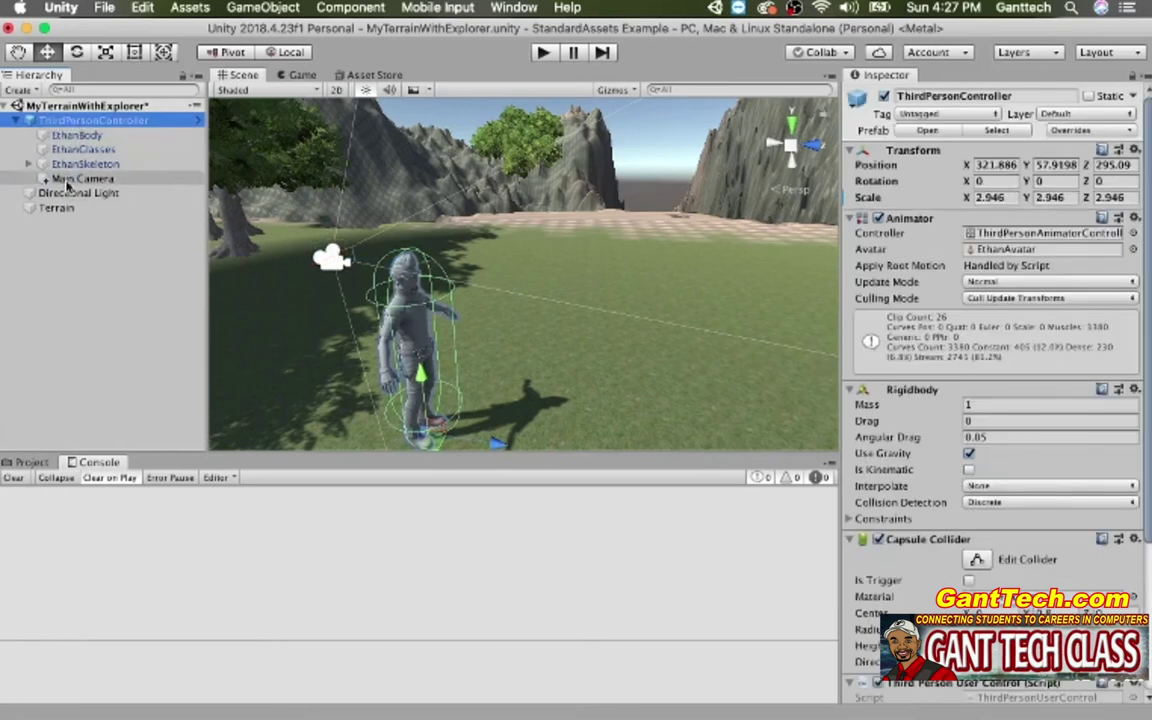
{"action": "left_click", "coordinate": [16, 121]}
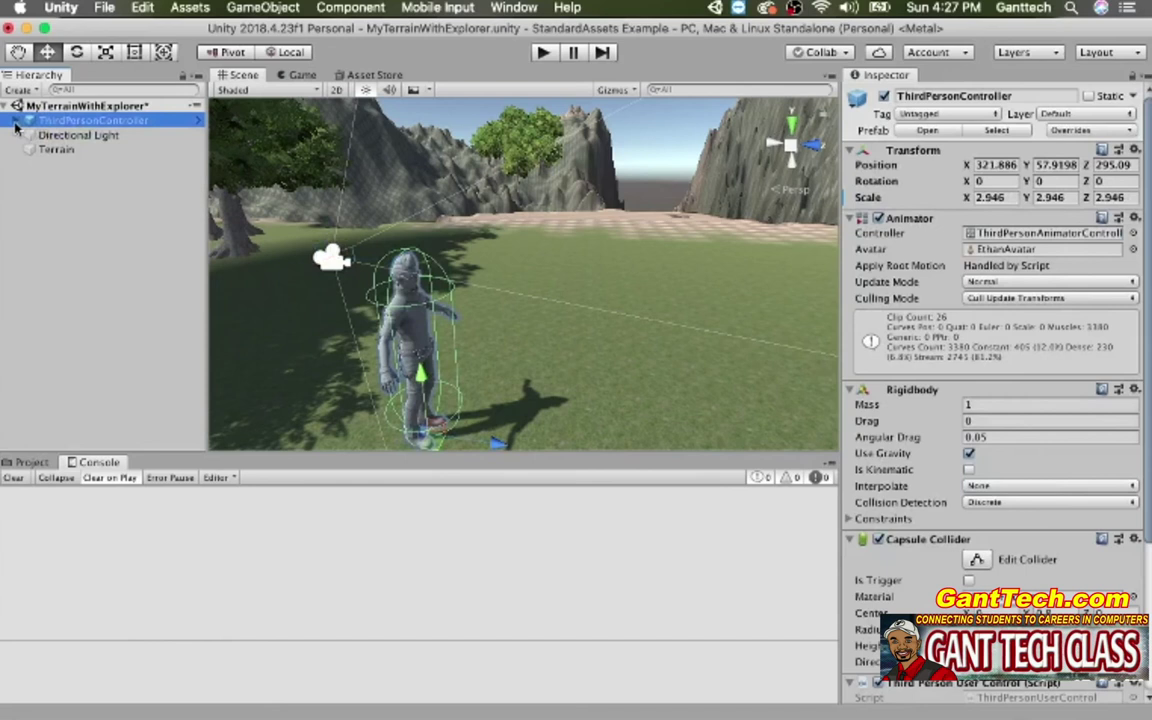
{"action": "left_click", "coordinate": [547, 53]}
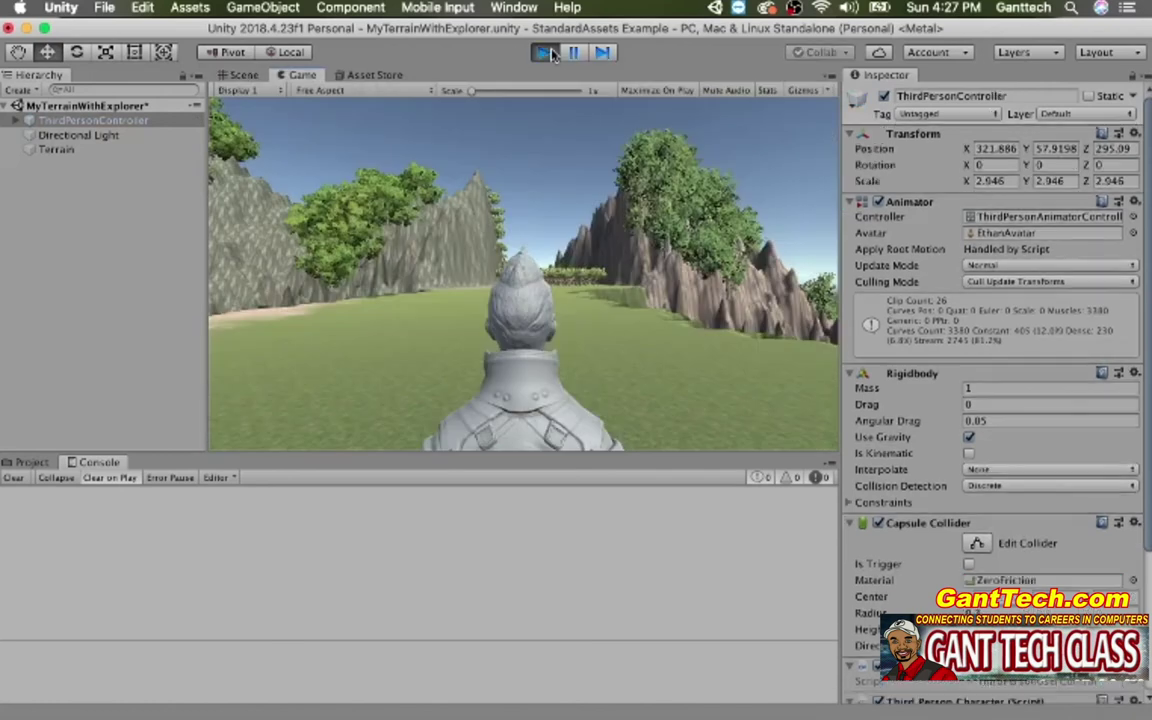
{"action": "key", "text": "w"}
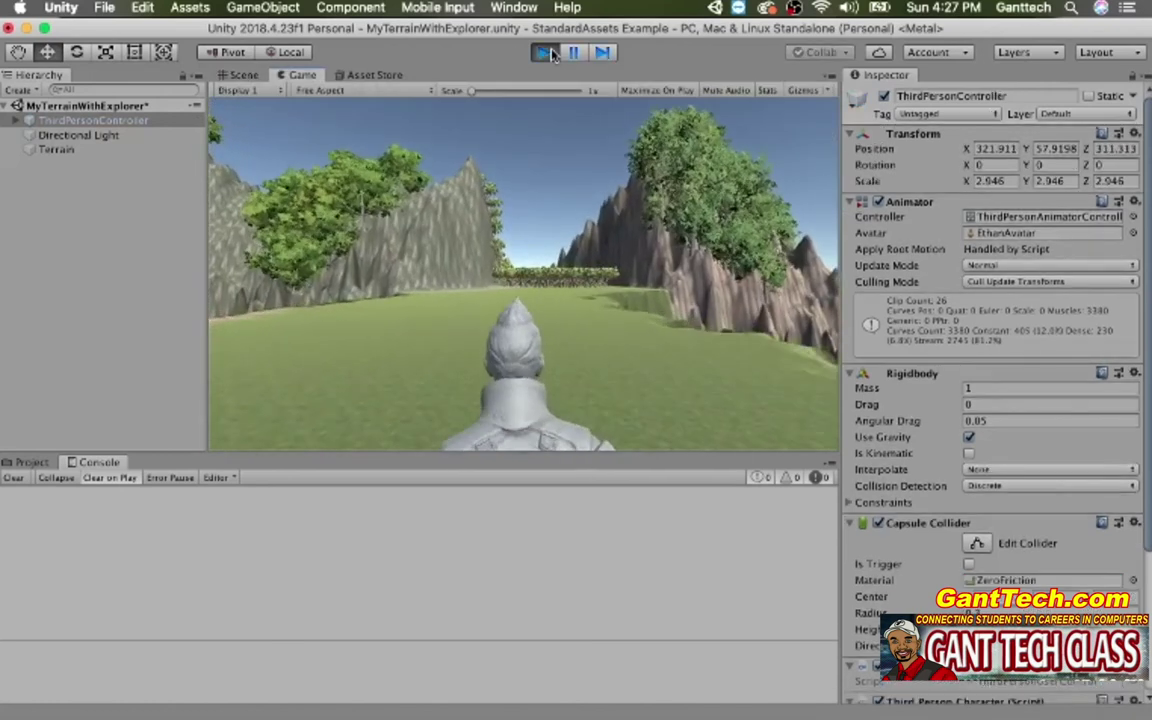
{"action": "key", "text": "w"}
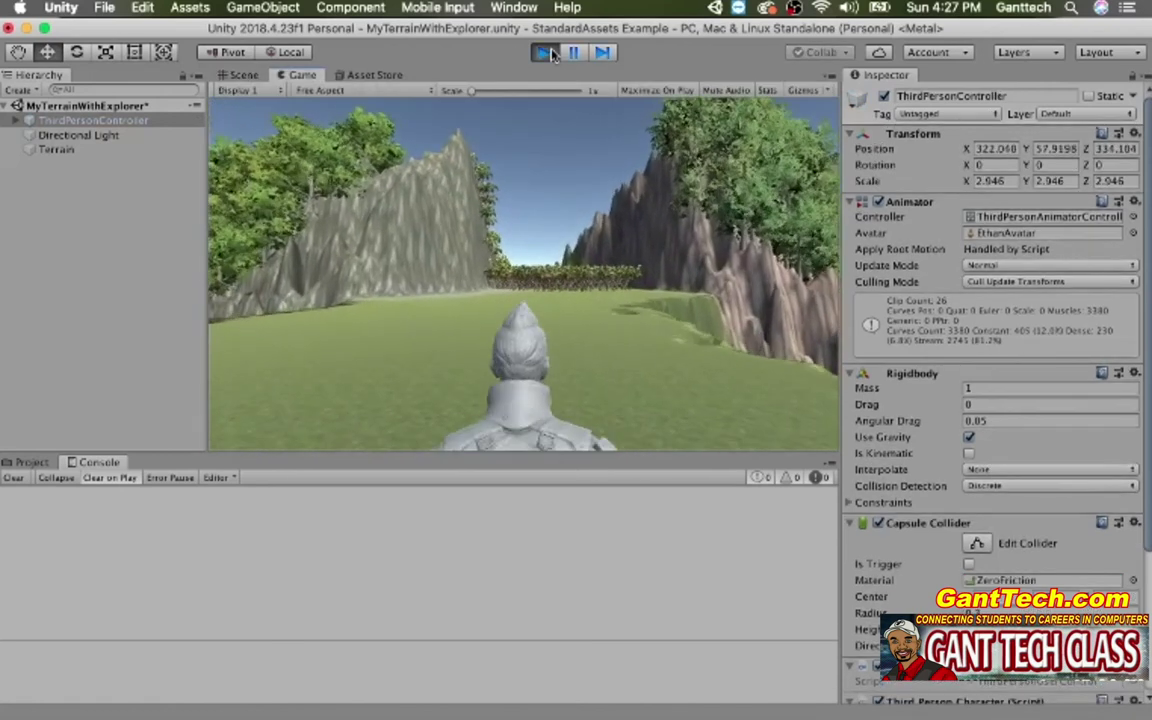
{"action": "key", "text": "s"}
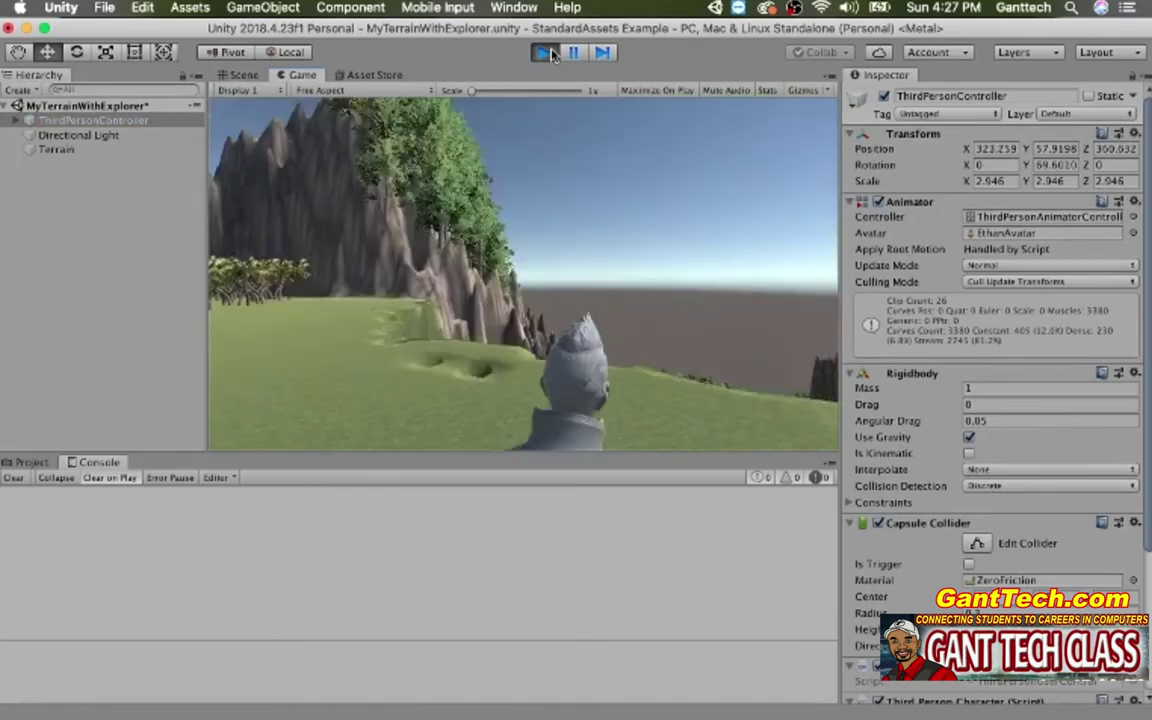
{"action": "key", "text": "d"}
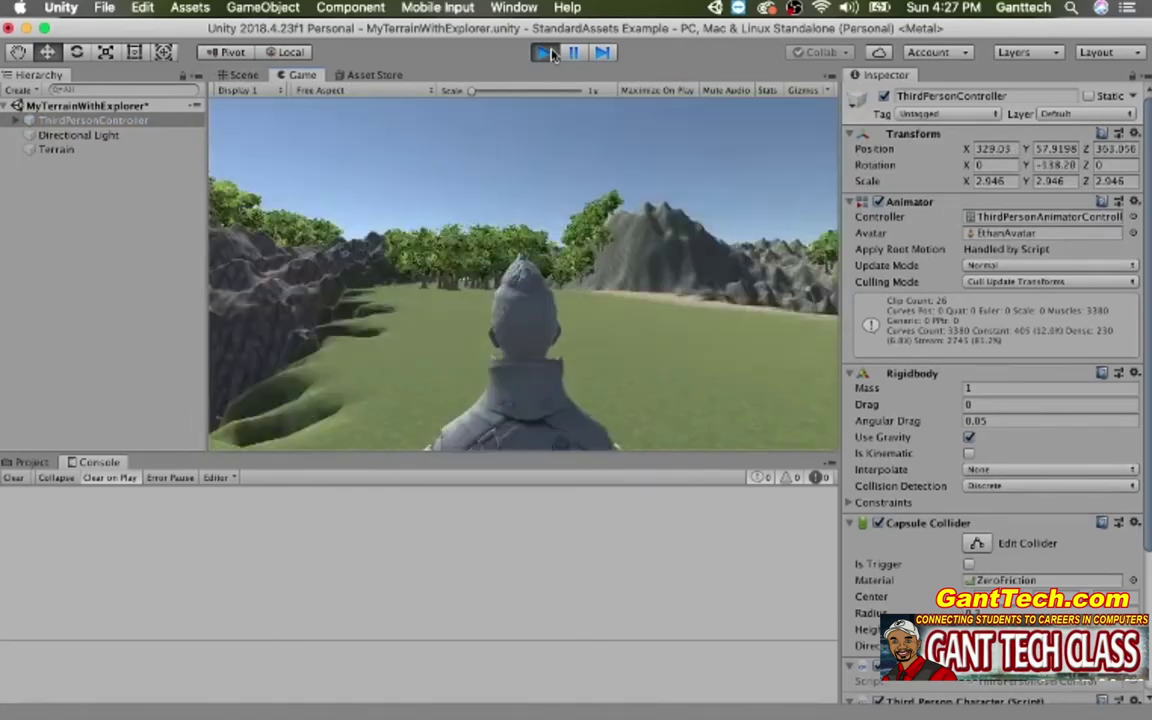
{"action": "key", "text": "d"}
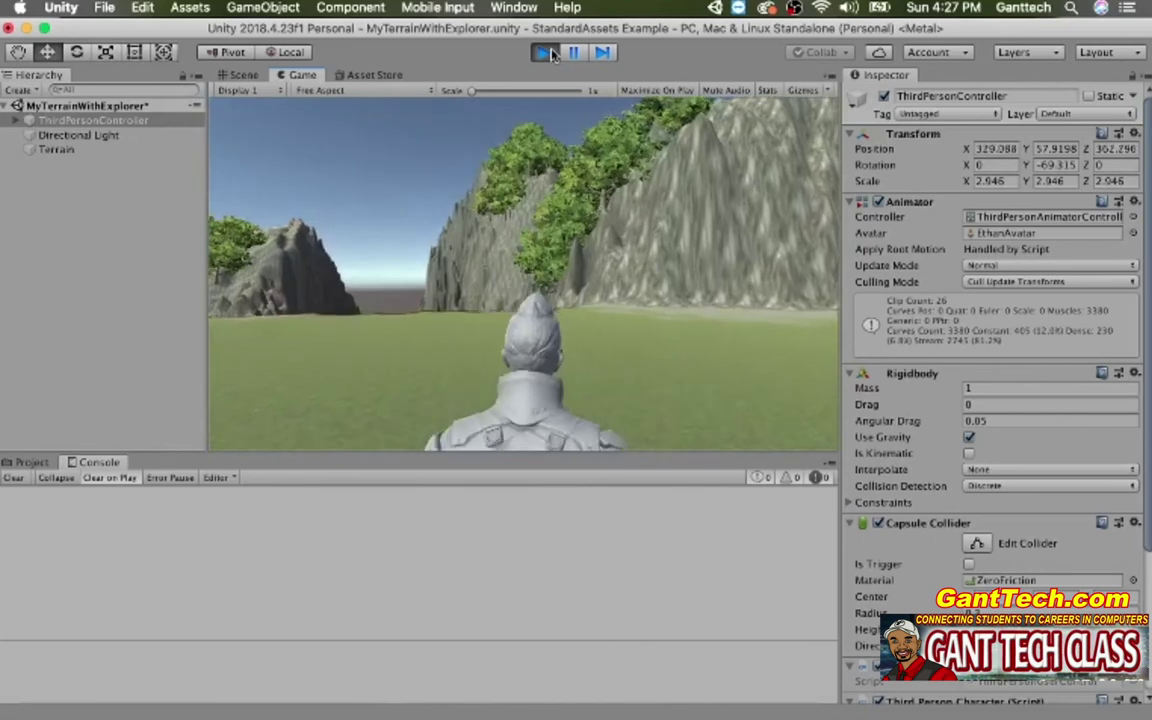
{"action": "key", "text": "a"}
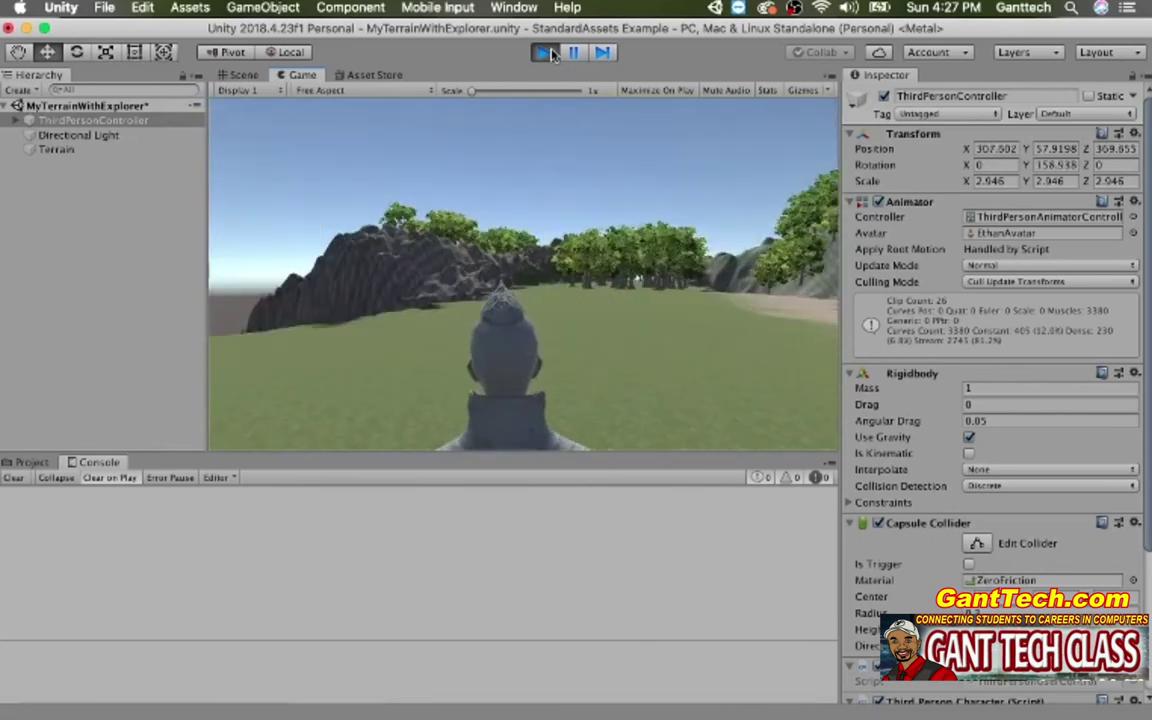
{"action": "key", "text": "d"}
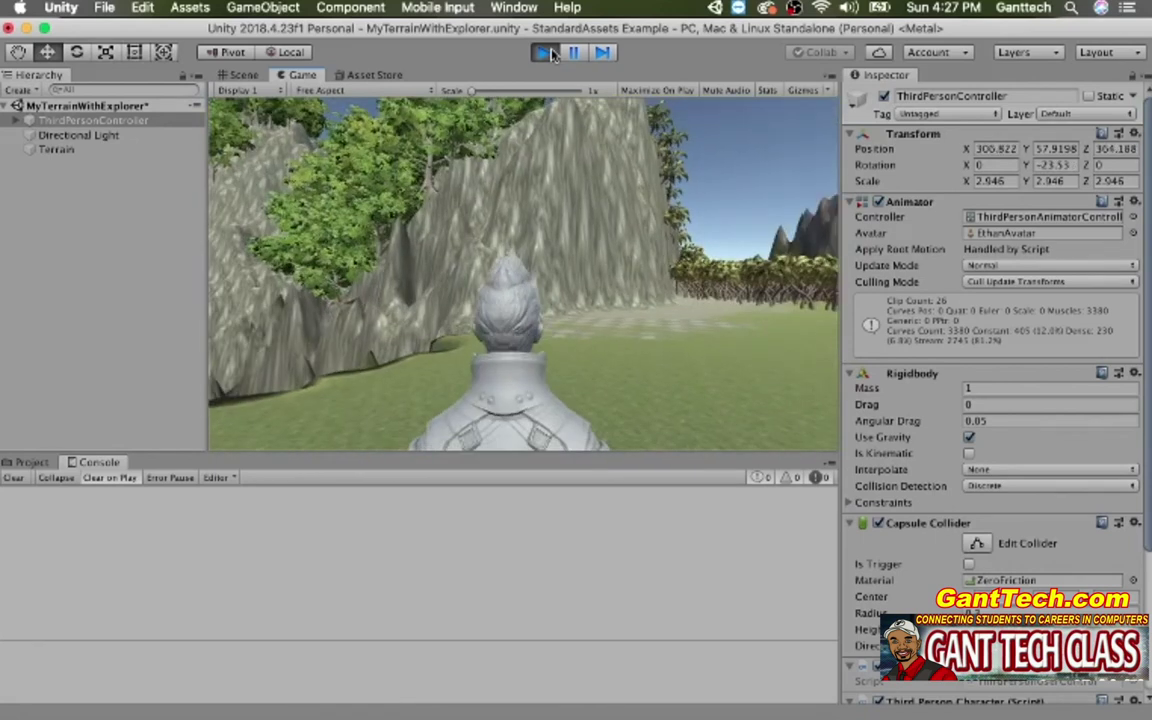
{"action": "left_click", "coordinate": [552, 54]}
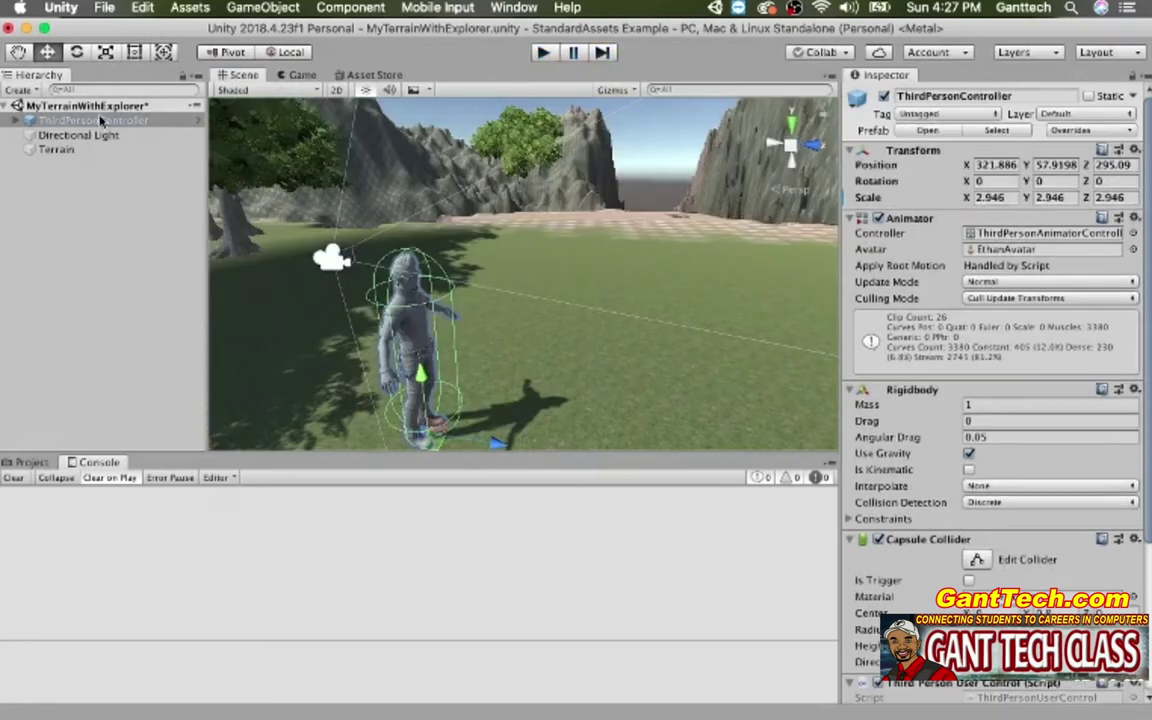
- Add a 3D Text object named 'My Name' under ThirdPersonController
{"action": "right_click", "coordinate": [84, 124]}
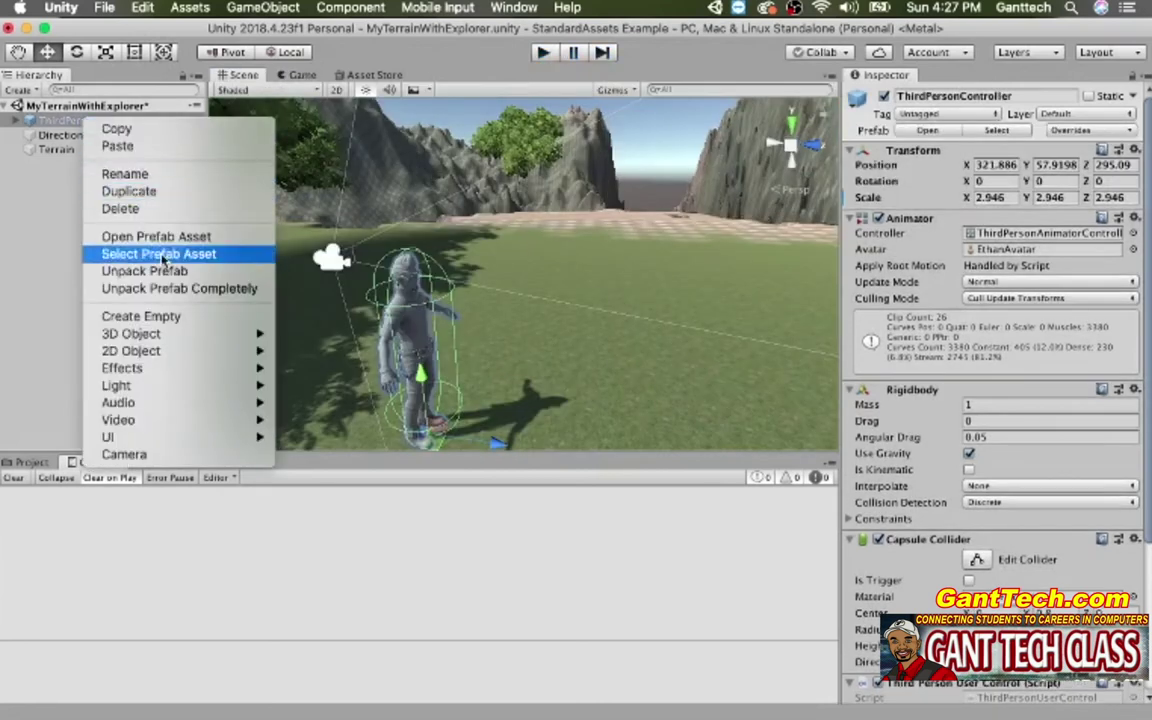
{"action": "mouse_move", "coordinate": [154, 333]}
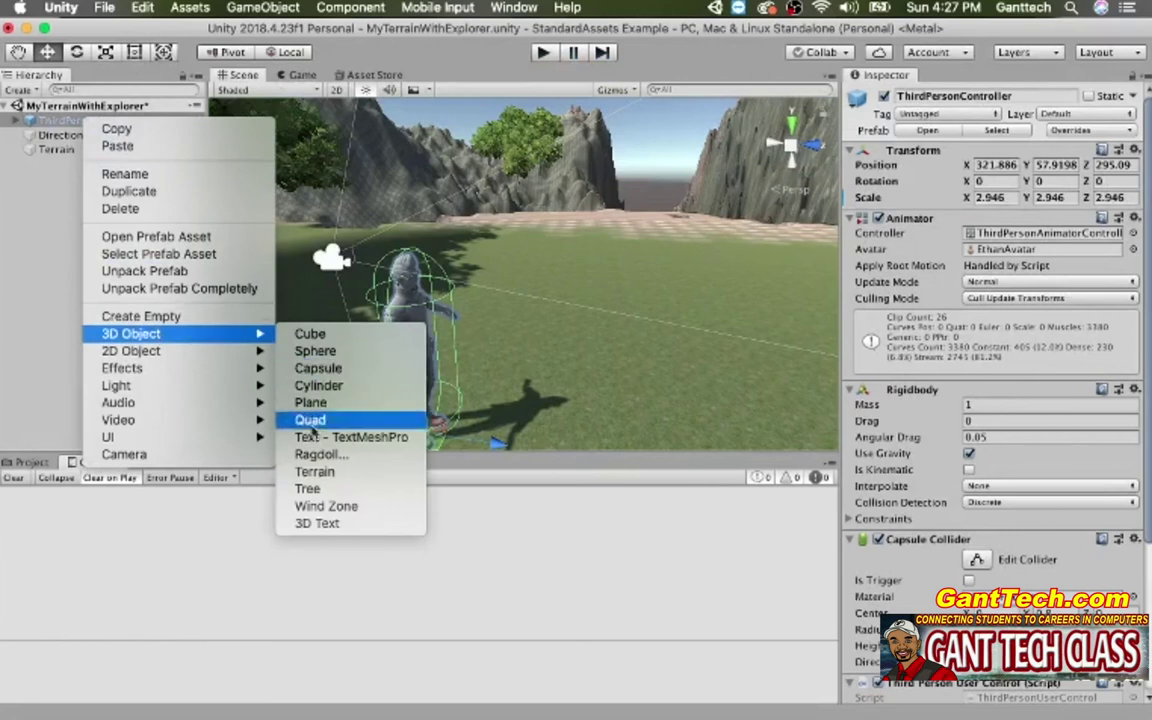
{"action": "left_click", "coordinate": [318, 523]}
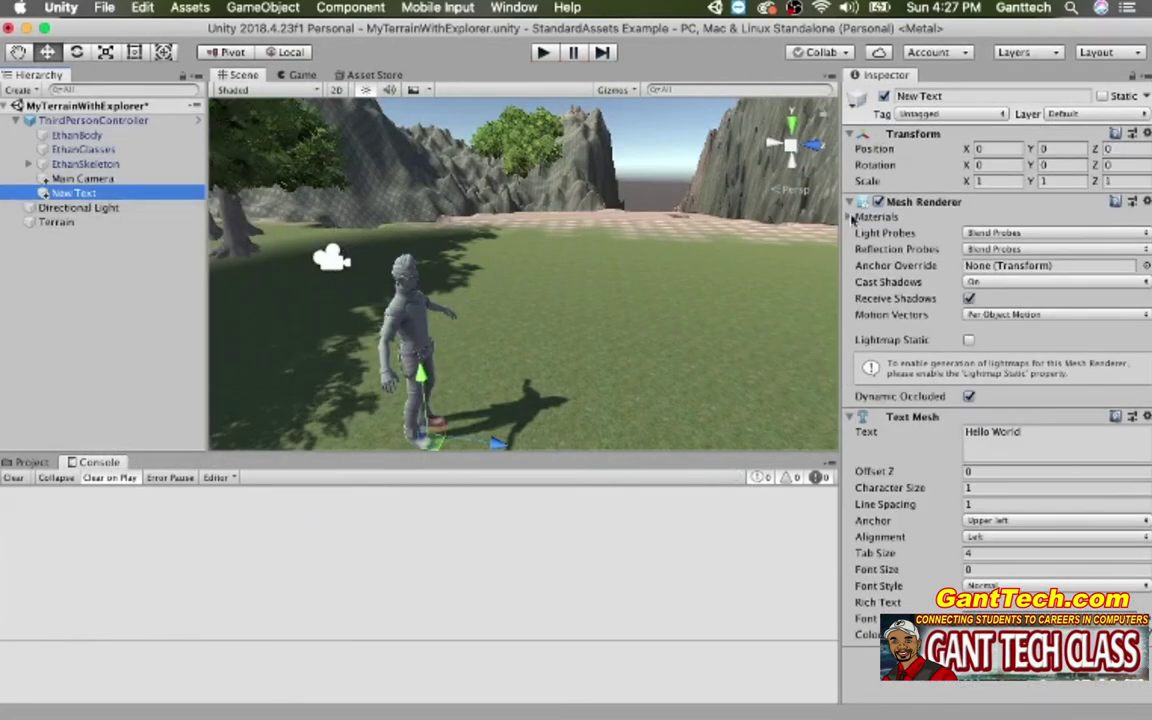
{"action": "left_click", "coordinate": [947, 96]}
{"action": "type", "text": "My NameN"}
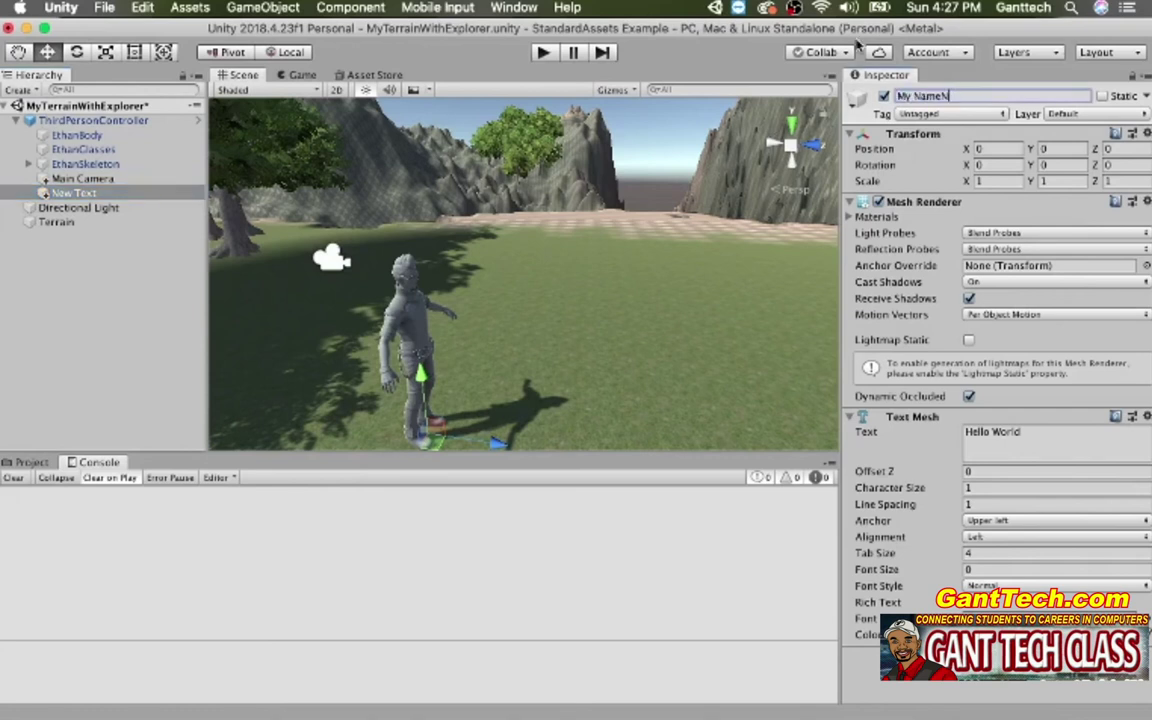
- Make the text show the student's name and 'PERIOD 1' at font size 50
{"action": "left_click", "coordinate": [1044, 432]}
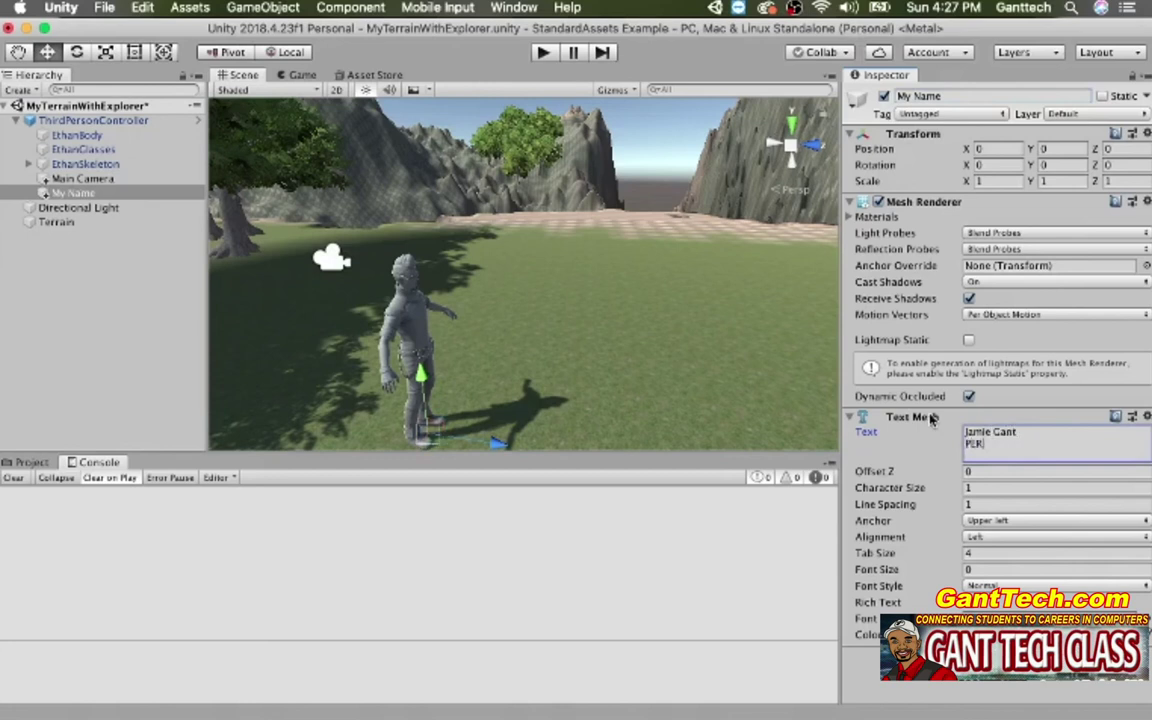
{"action": "type", "text": " PERIOD 1"}
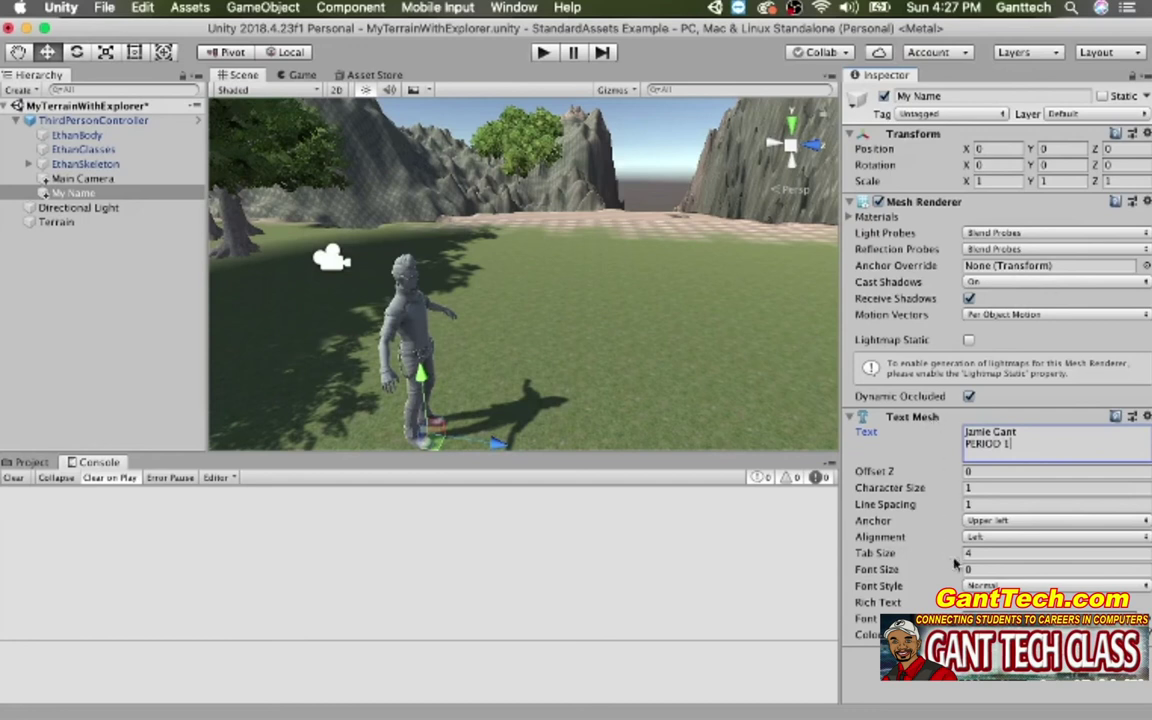
{"action": "left_click", "coordinate": [984, 568]}
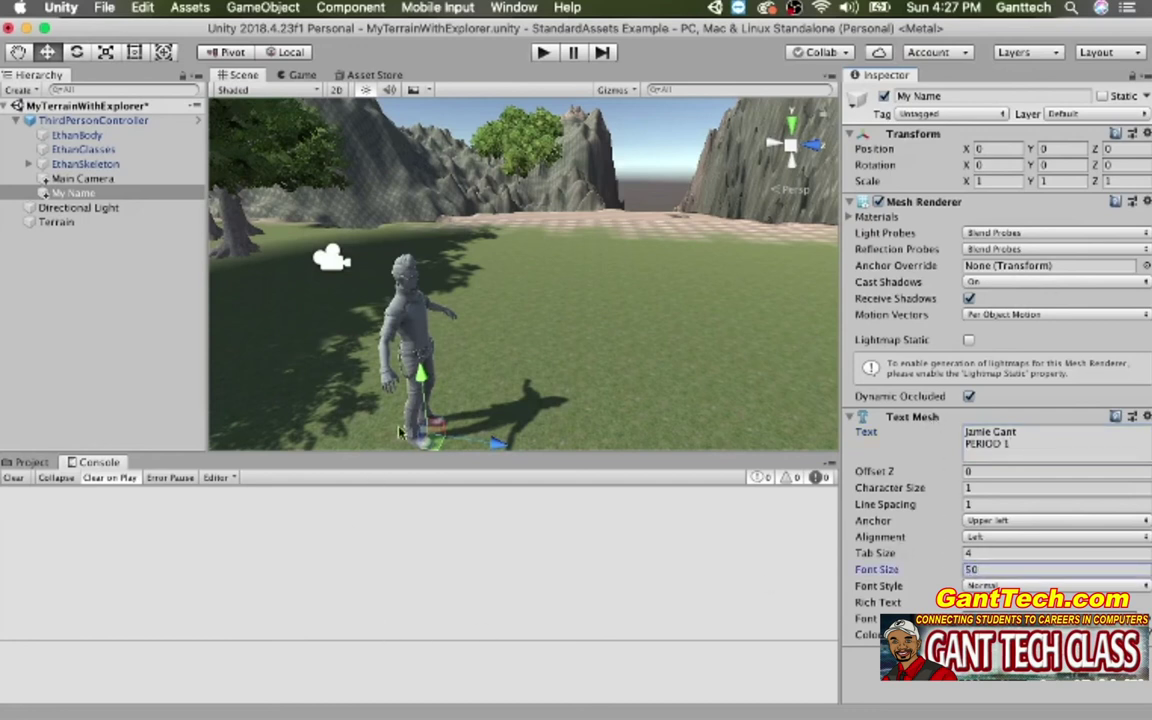
{"action": "scroll", "coordinate": [398, 432], "scroll_direction": "down", "scroll_amount": 3}
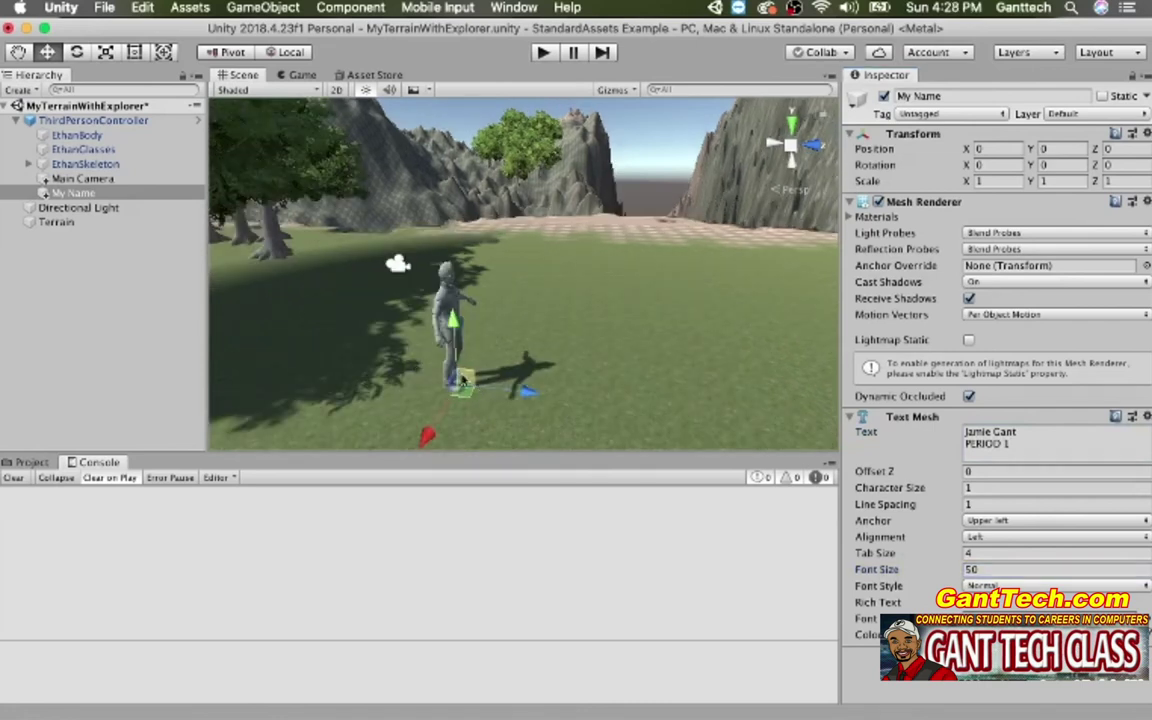
- Frame the My Name text, then move it along X and raise it on Y
{"action": "key", "text": "f"}
{"action": "middle_click_drag", "start_coordinate": [526, 234], "coordinate": [432, 388]}
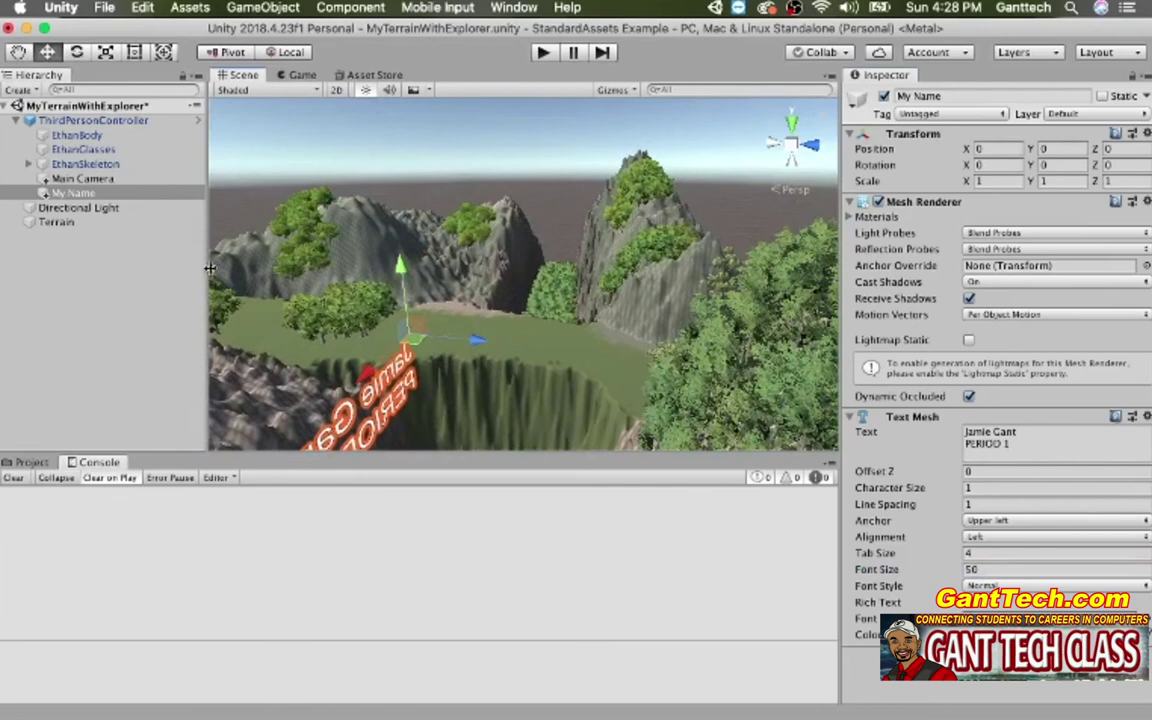
{"action": "left_click_drag", "start_coordinate": [363, 377], "coordinate": [442, 318]}
{"action": "scroll", "coordinate": [445, 340], "scroll_direction": "up", "scroll_amount": 4}
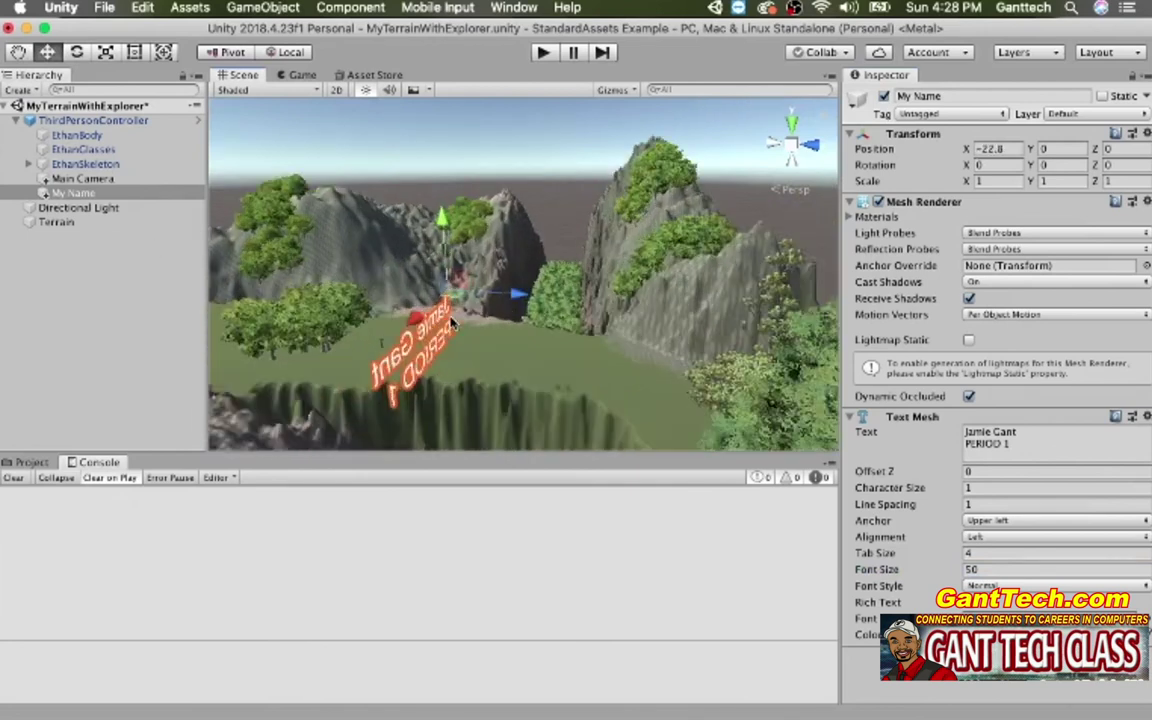
{"action": "scroll", "coordinate": [445, 340], "scroll_direction": "down", "scroll_amount": 5}
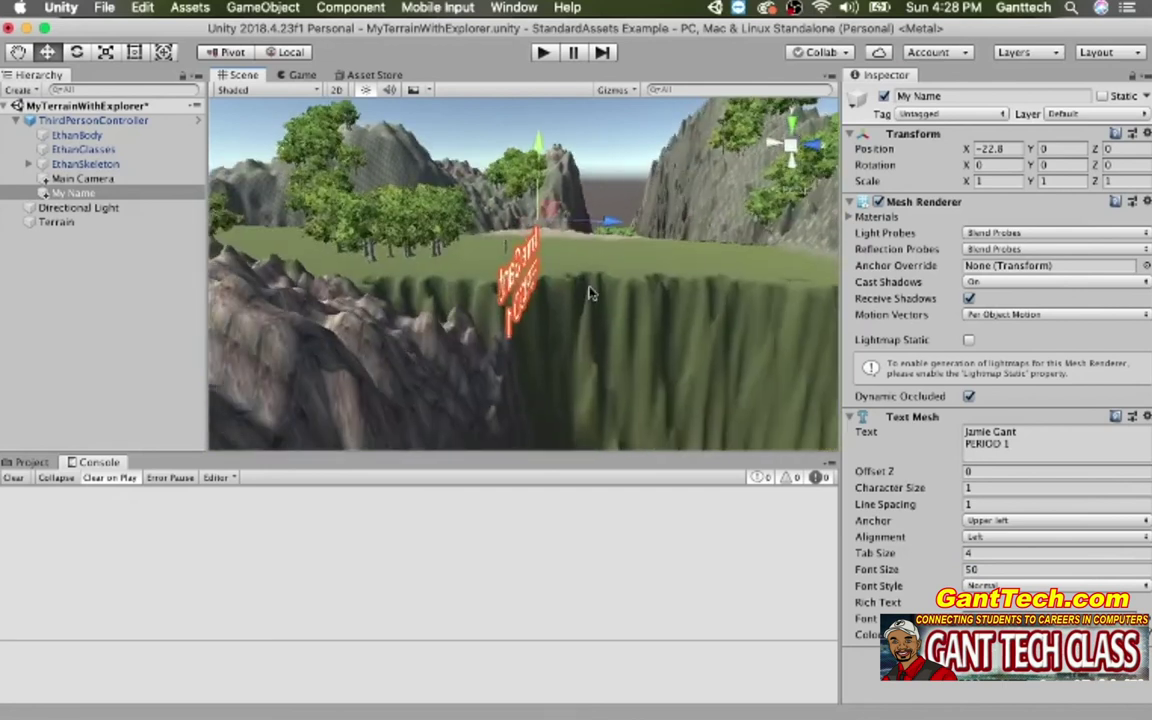
{"action": "scroll", "coordinate": [565, 265], "scroll_direction": "up", "scroll_amount": 2}
{"action": "scroll", "coordinate": [565, 265], "scroll_direction": "up", "scroll_amount": 3}
{"action": "scroll", "coordinate": [515, 280], "scroll_direction": "down", "scroll_amount": 2}
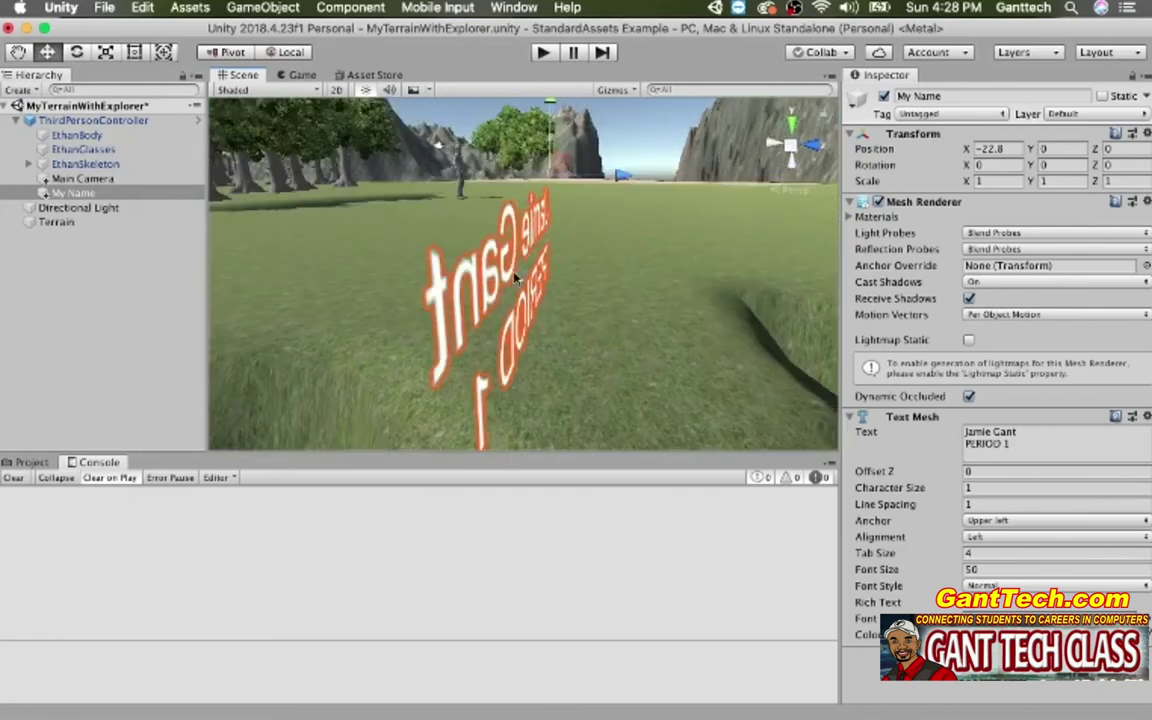
{"action": "scroll", "coordinate": [578, 227], "scroll_direction": "up", "scroll_amount": 2}
{"action": "scroll", "coordinate": [568, 262], "scroll_direction": "down", "scroll_amount": 3}
{"action": "left_click_drag", "start_coordinate": [543, 142], "coordinate": [545, 108]}
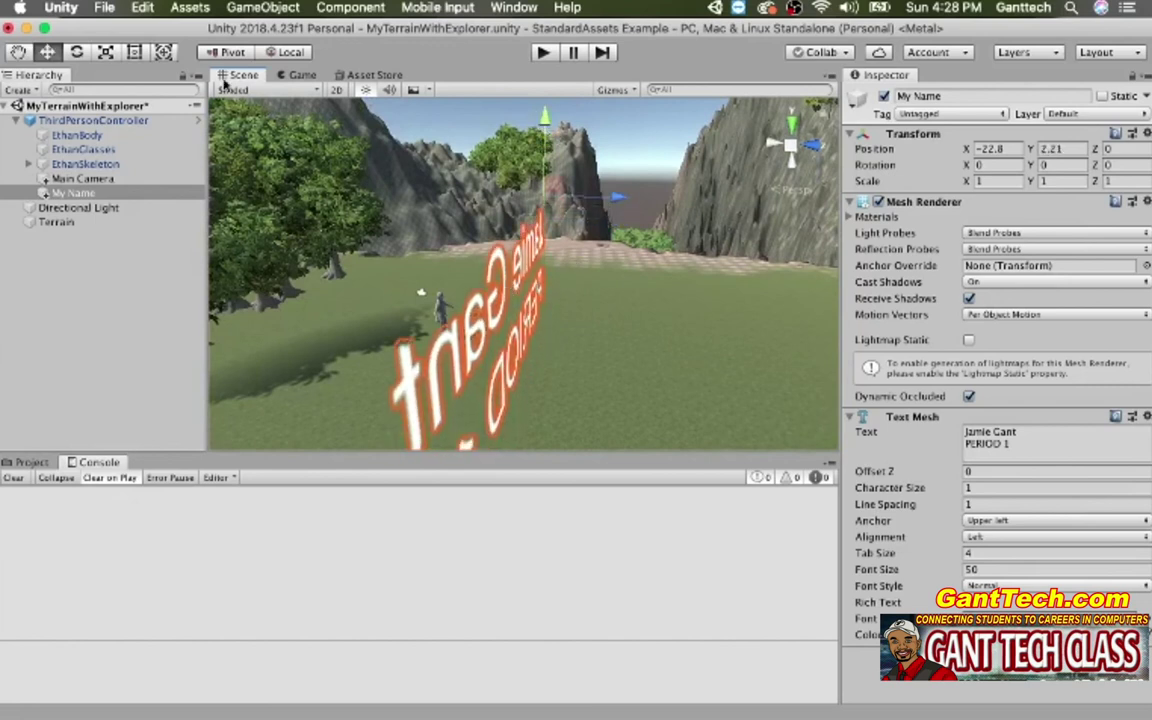
- Scale My Name down to 0.39694 on every axis and lower it to Y -3.03
{"action": "left_click", "coordinate": [106, 53]}
{"action": "left_click_drag", "start_coordinate": [544, 194], "coordinate": [472, 204]}
{"action": "key", "text": "w"}
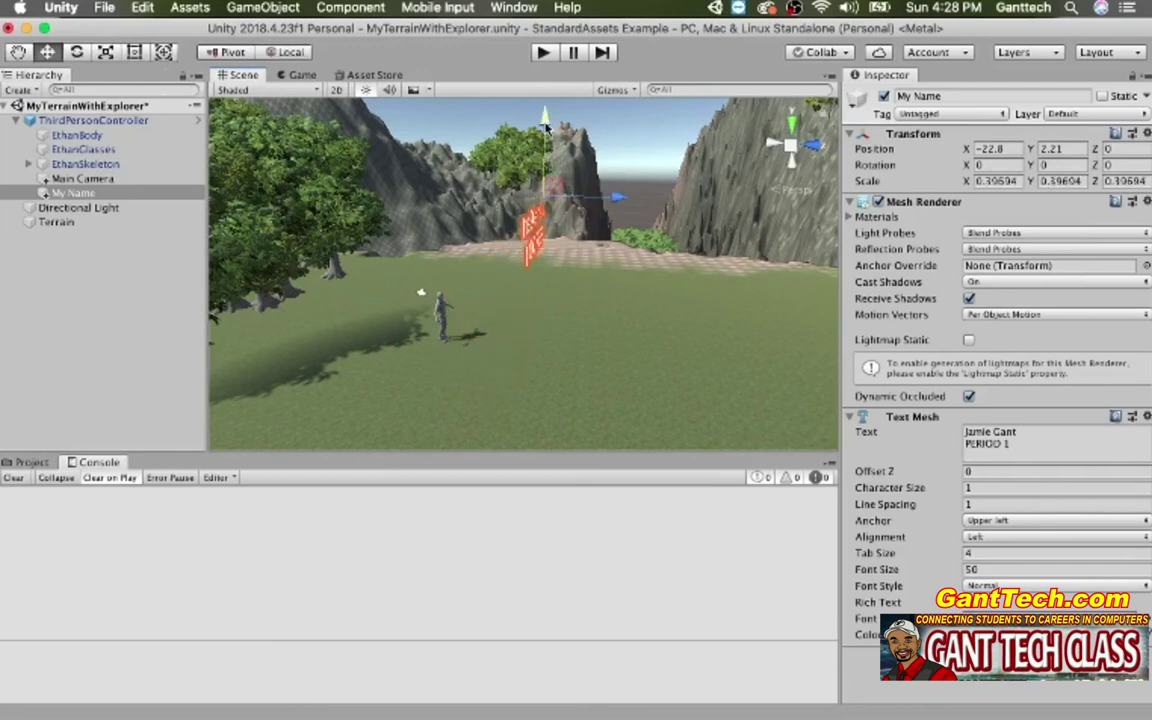
{"action": "left_click_drag", "start_coordinate": [553, 122], "coordinate": [541, 178]}
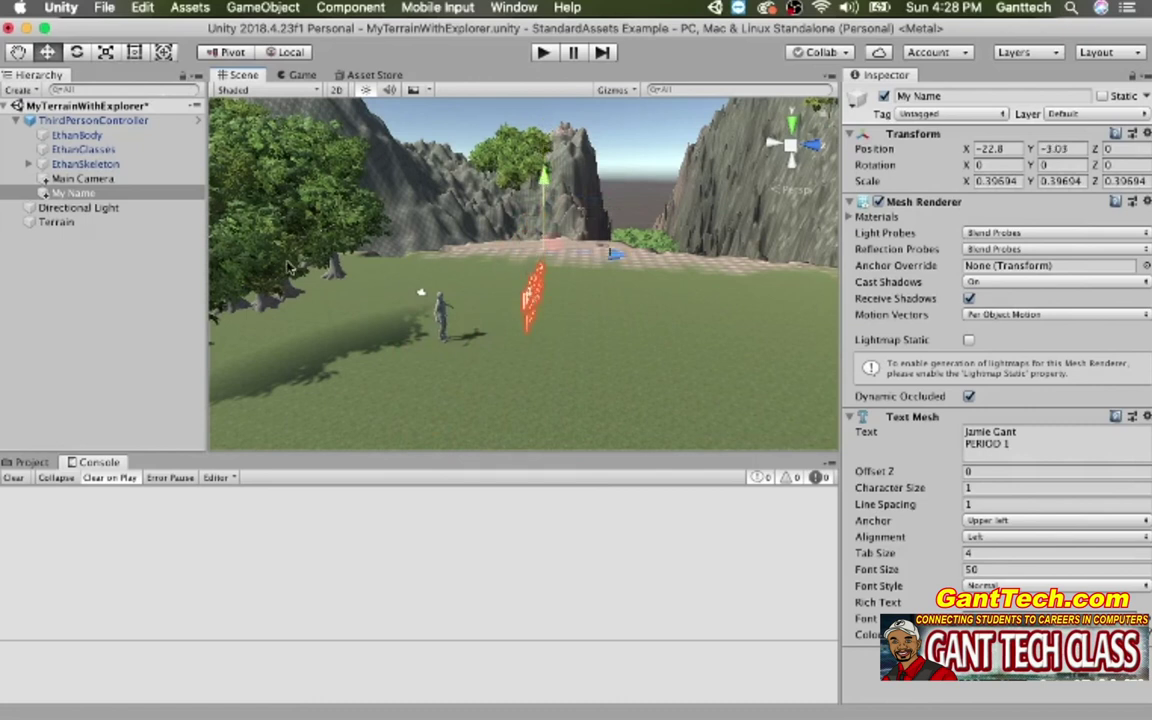
{"action": "left_click", "coordinate": [100, 180]}
{"action": "middle_click_drag", "start_coordinate": [406, 312], "coordinate": [630, 342]}
{"action": "middle_click_drag", "start_coordinate": [471, 327], "coordinate": [690, 318]}
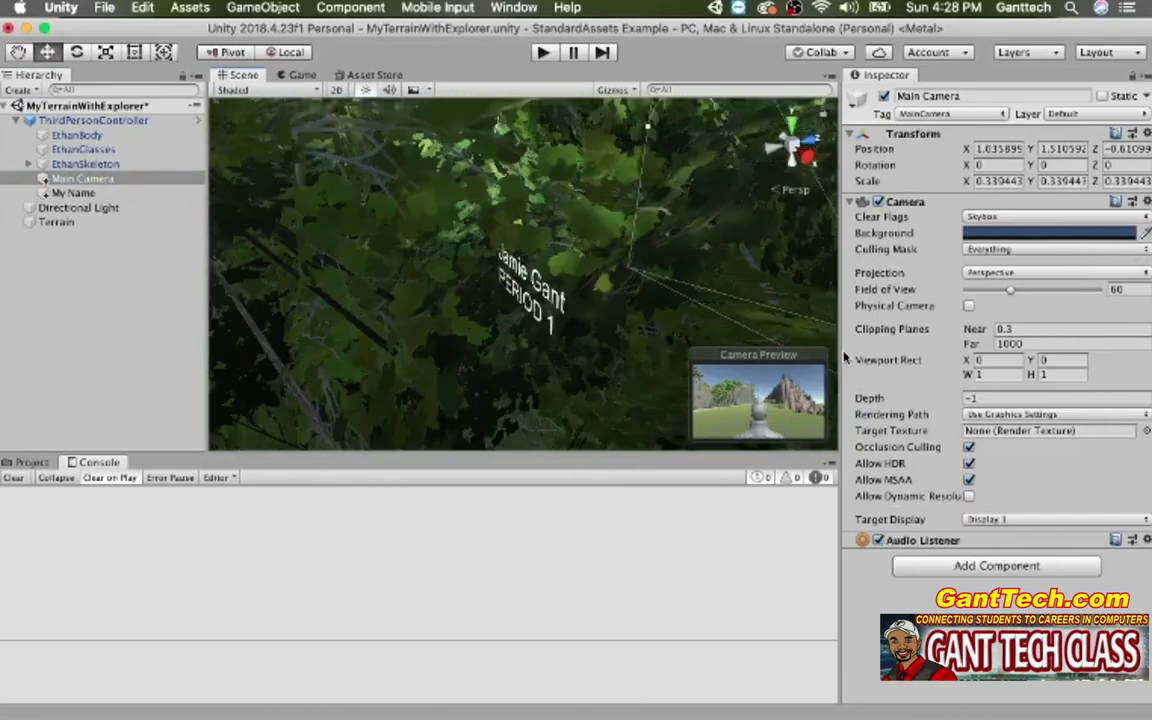
- Frame the Main Camera's view and push My Name forward along Z to 13.16
{"action": "key", "text": "f"}
{"action": "middle_click_drag", "start_coordinate": [835, 340], "coordinate": [660, 398]}
{"action": "left_click_drag", "start_coordinate": [470, 334], "coordinate": [505, 406], "text": "alt"}
{"action": "left_click_drag", "start_coordinate": [504, 447], "coordinate": [416, 416], "text": "alt"}
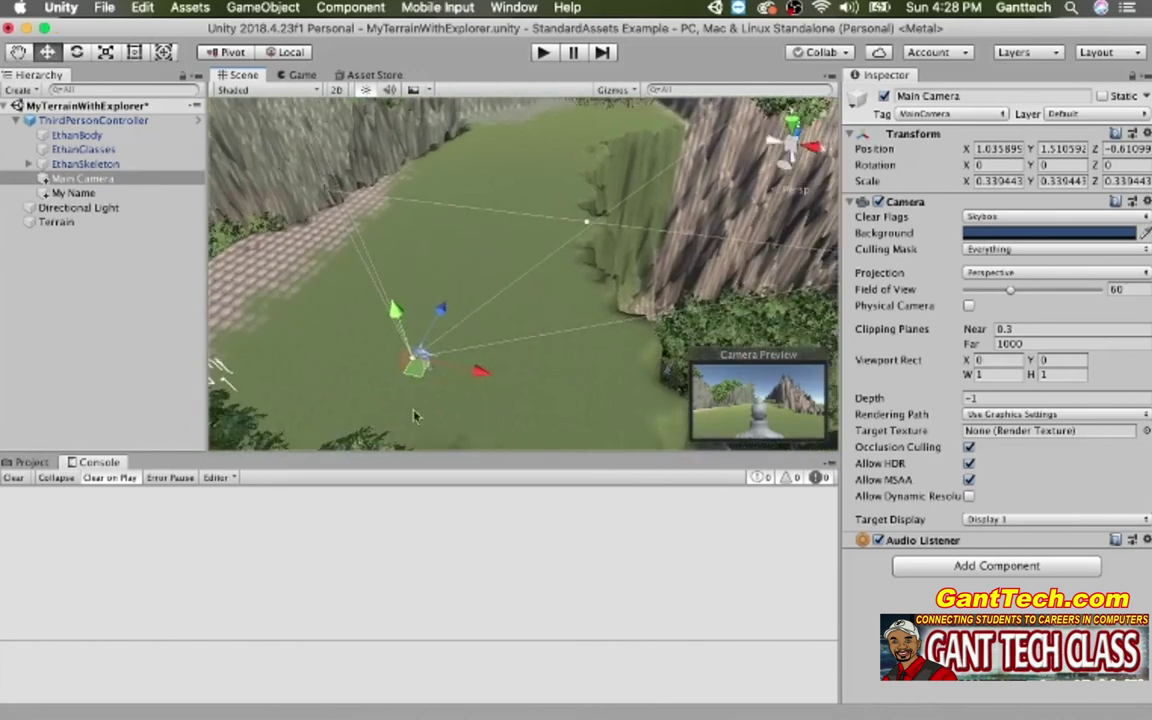
{"action": "left_click", "coordinate": [100, 193]}
{"action": "middle_click_drag", "start_coordinate": [386, 313], "coordinate": [444, 268]}
{"action": "left_click_drag", "start_coordinate": [196, 243], "coordinate": [583, 240]}
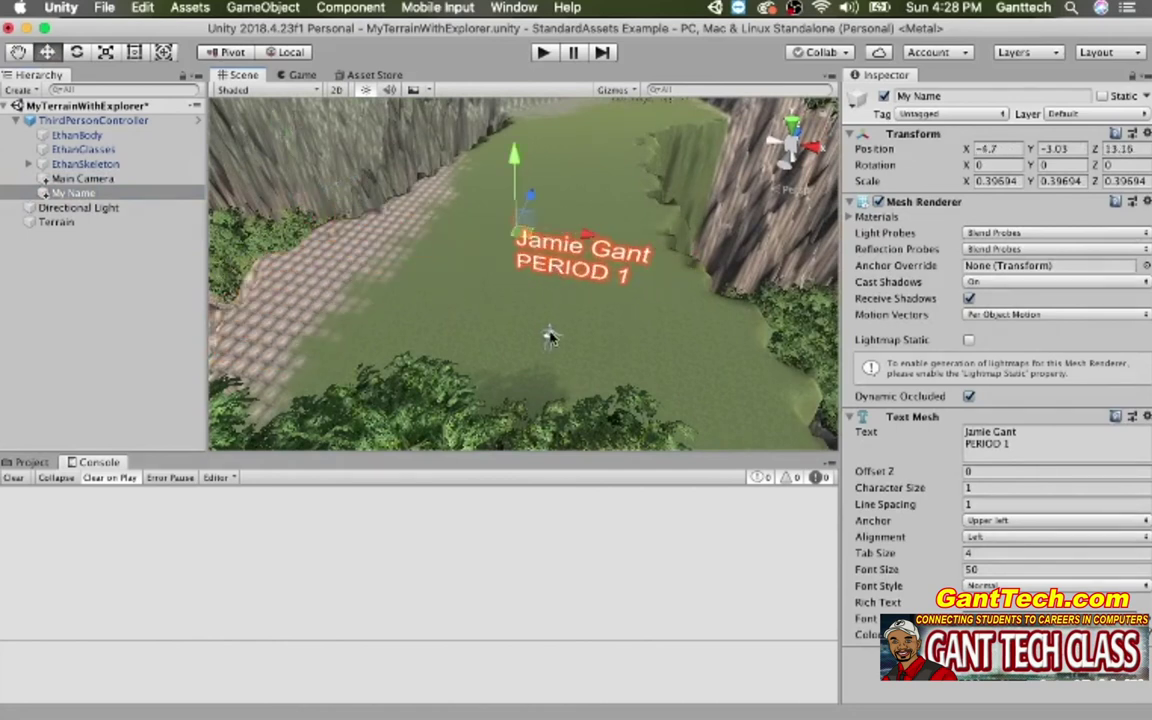
- Raise My Name to Y -1.03, confirm it in the Camera Preview, and start Play mode
{"action": "left_click", "coordinate": [108, 179]}
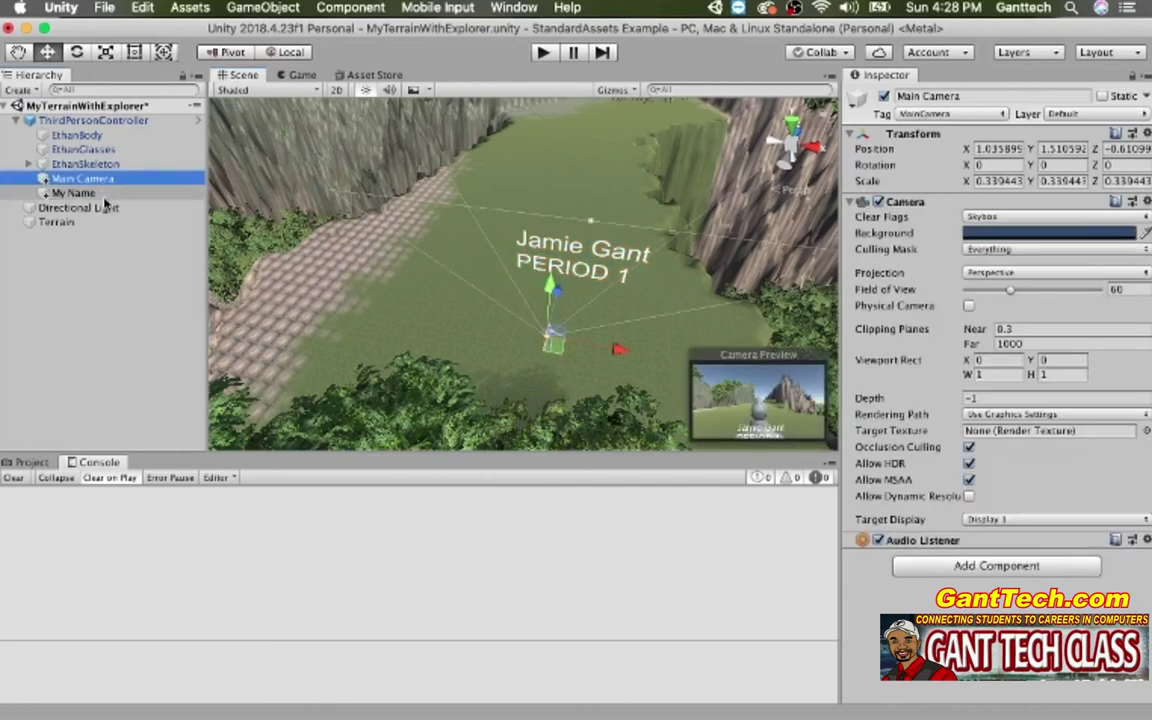
{"action": "left_click", "coordinate": [96, 193]}
{"action": "mouse_move", "coordinate": [513, 167]}
{"action": "left_mouse_down"}
{"action": "mouse_move", "coordinate": [511, 140]}
{"action": "mouse_move", "coordinate": [511, 150]}
{"action": "left_mouse_up"}
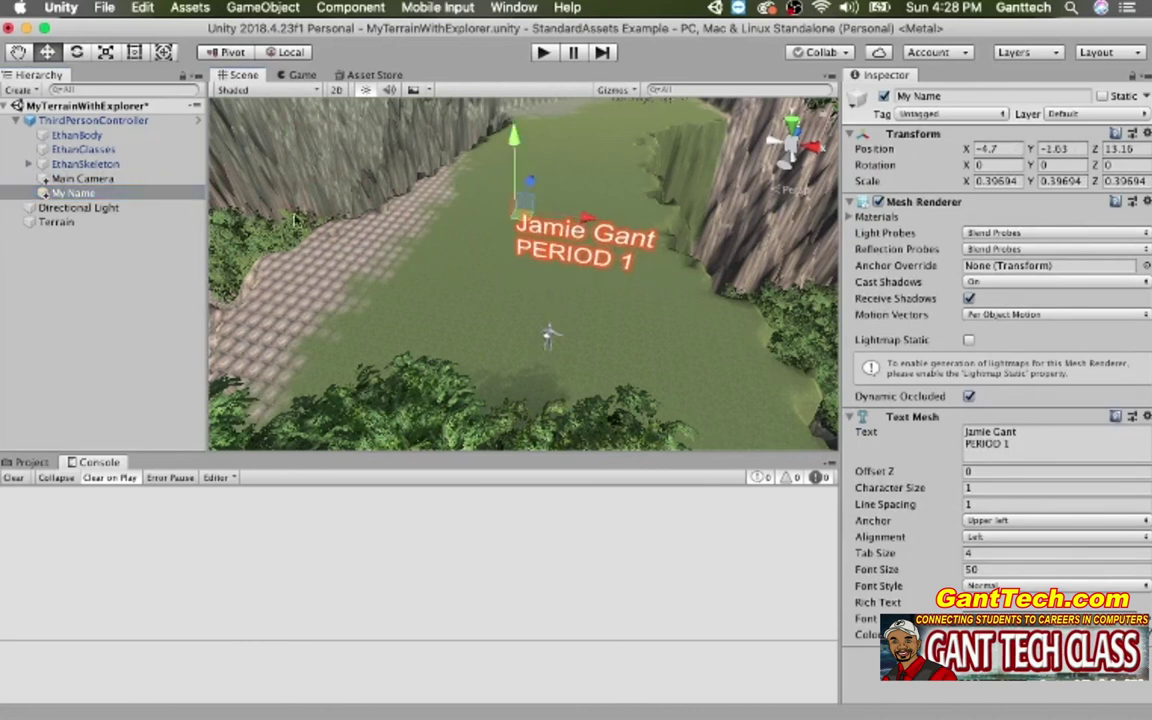
{"action": "left_click", "coordinate": [100, 192]}
{"action": "left_click", "coordinate": [99, 179]}
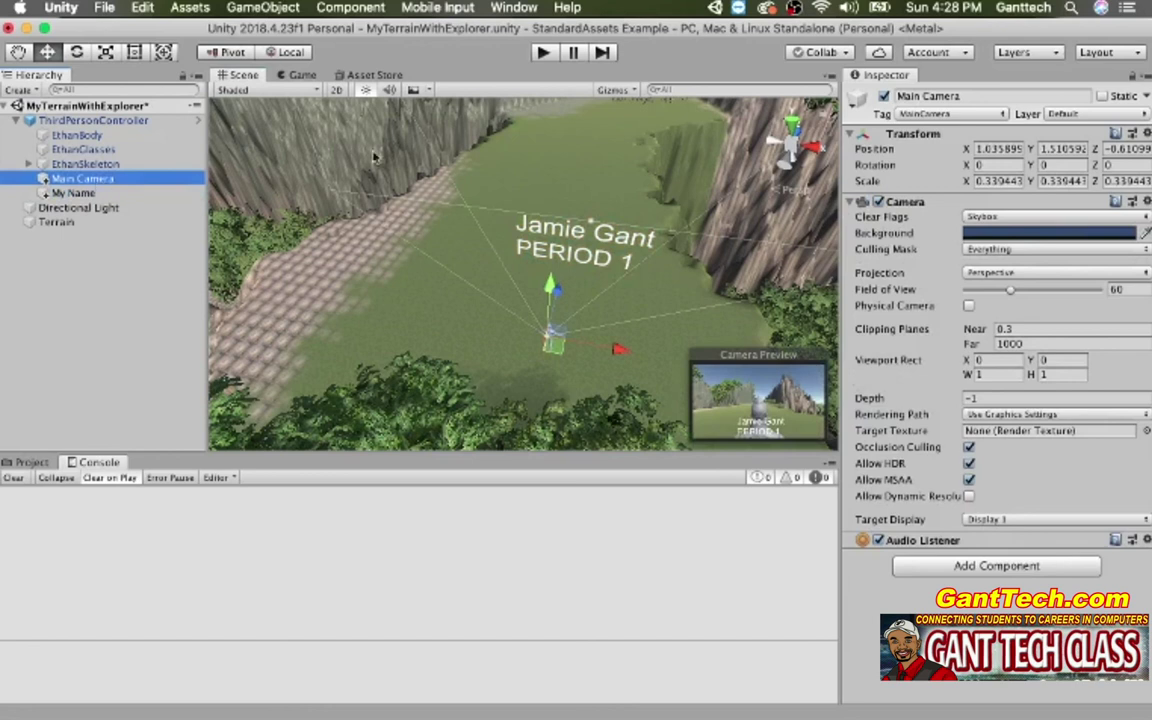
{"action": "left_click", "coordinate": [542, 53]}
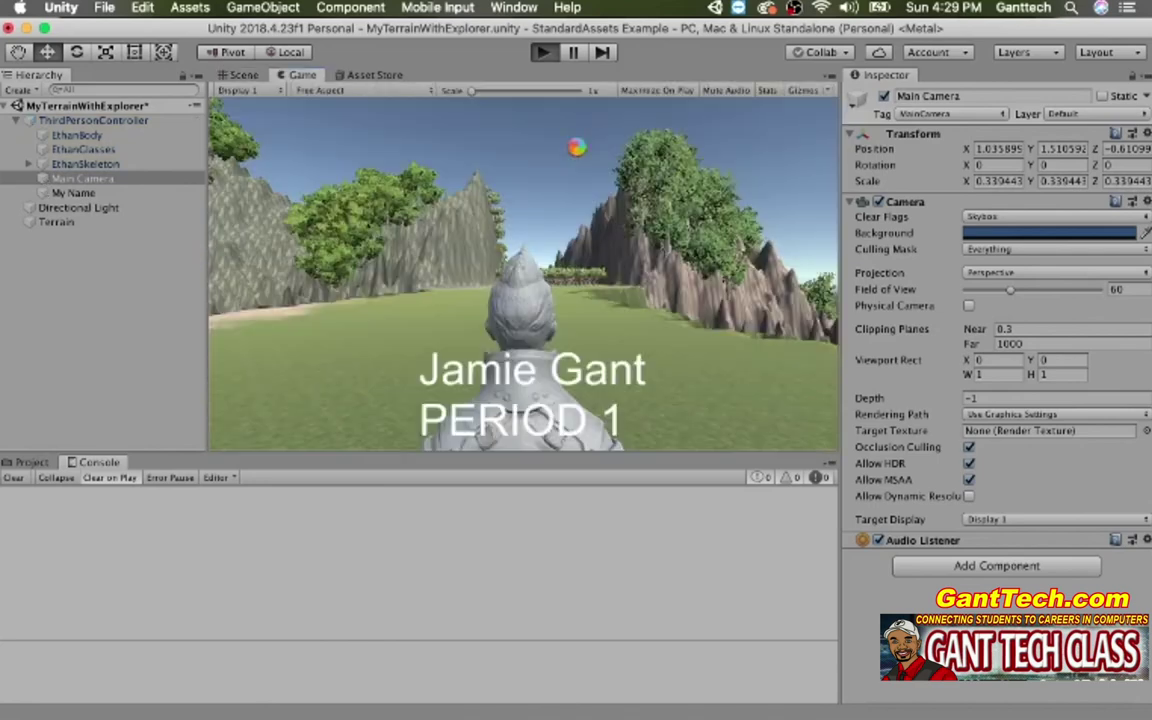
{"action": "key", "text": "w"}
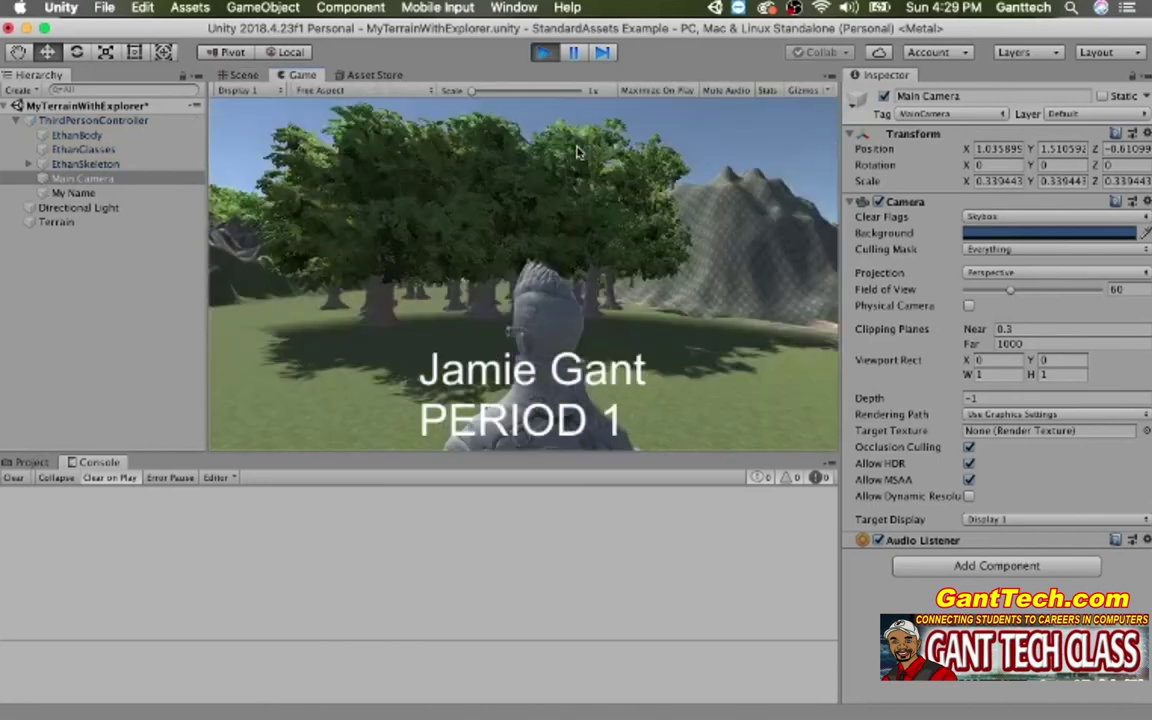
{"action": "key", "text": "w"}
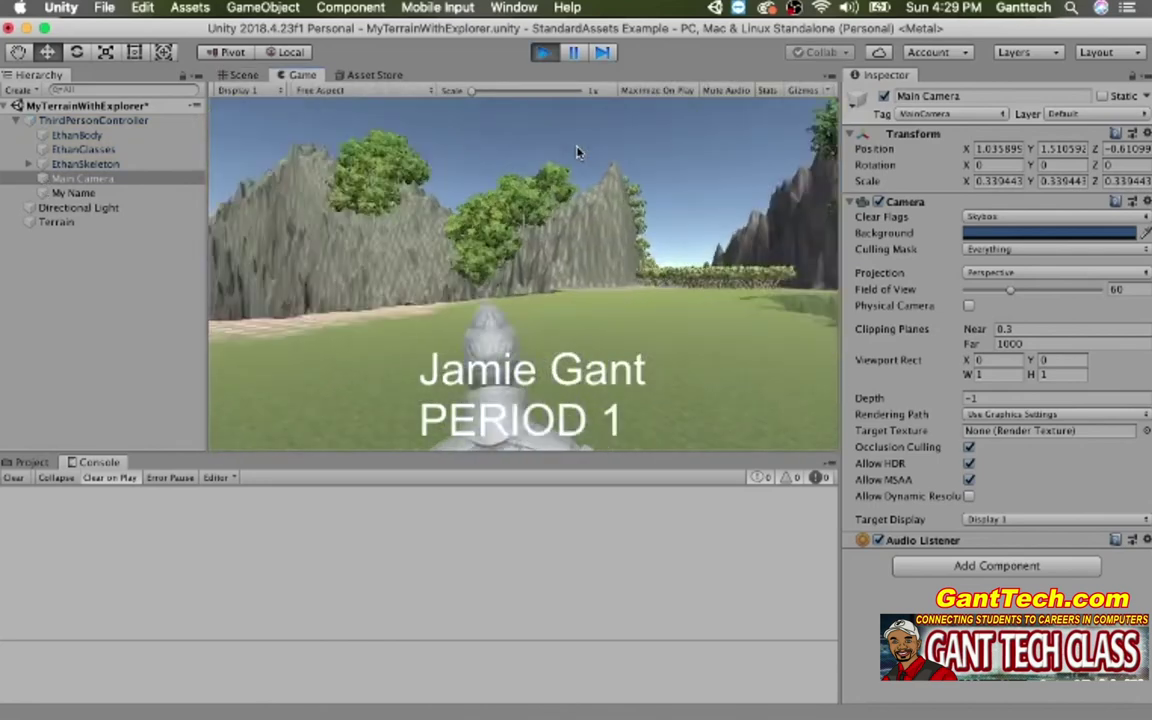
{"action": "key", "text": "w"}
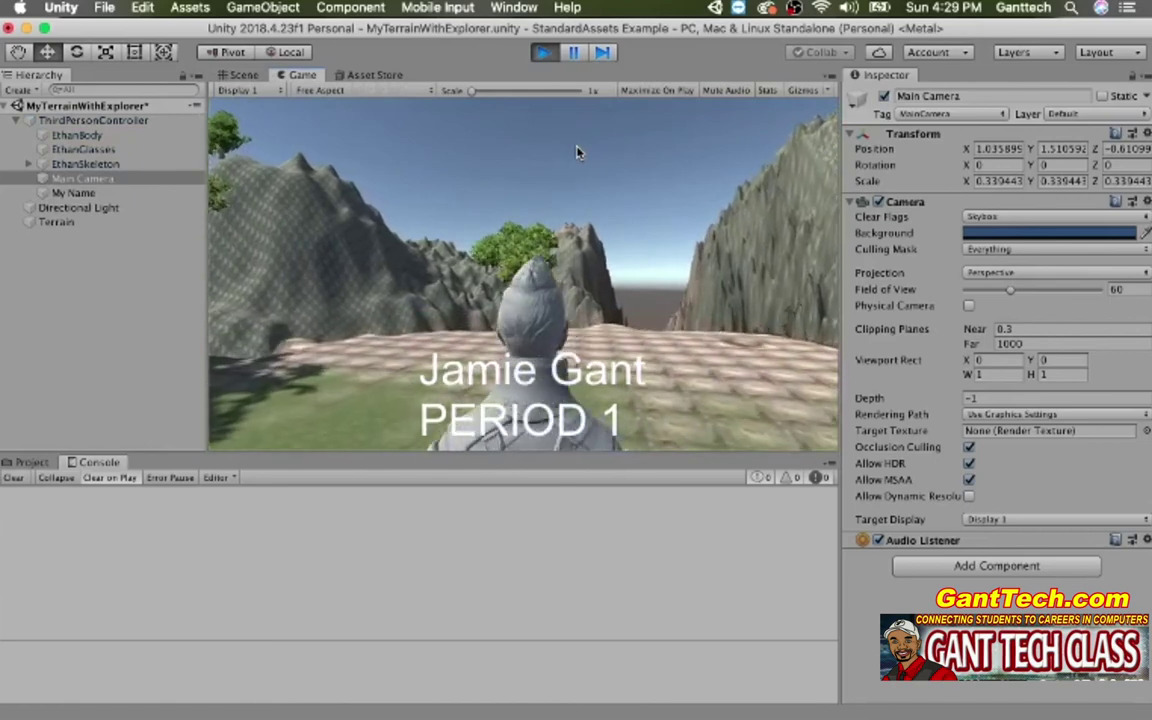
{"action": "key", "text": "w"}
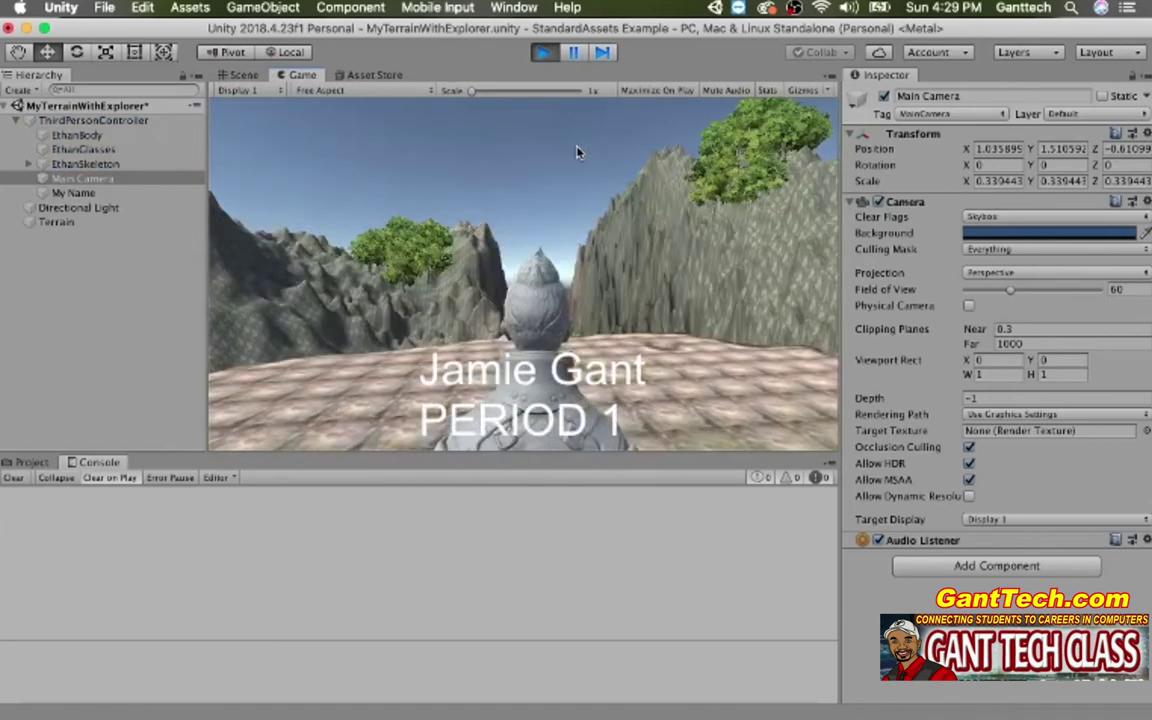
{"action": "key", "text": "w"}
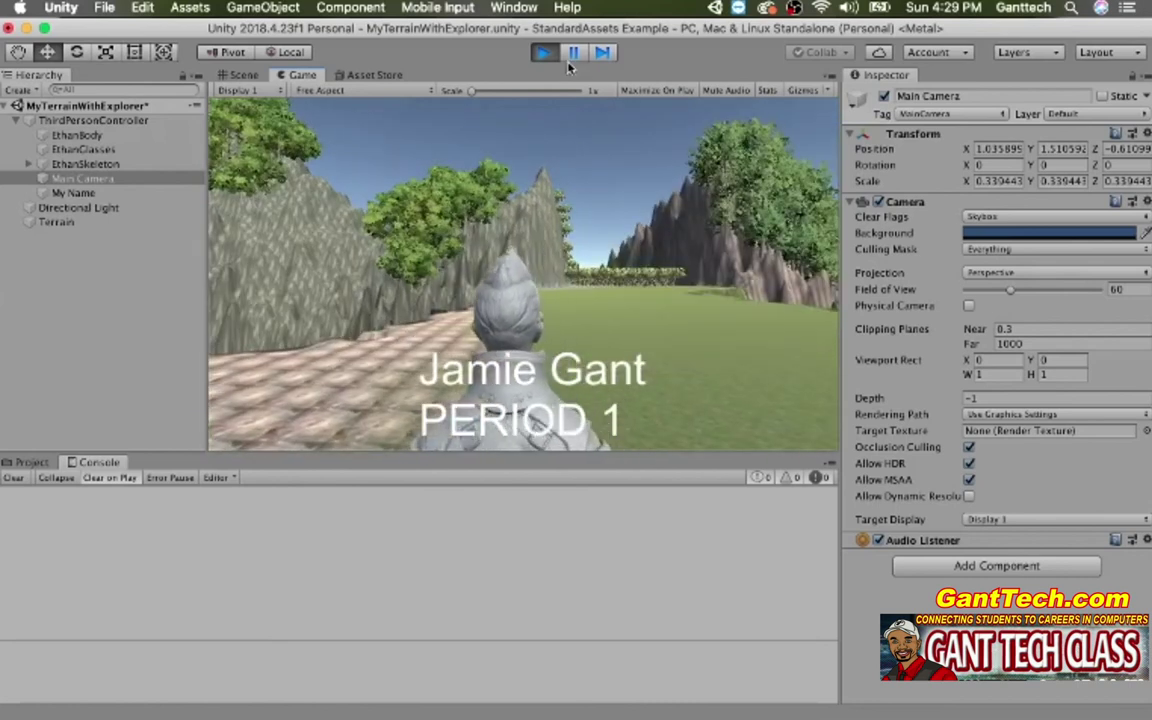
{"action": "key", "text": "super+p"}
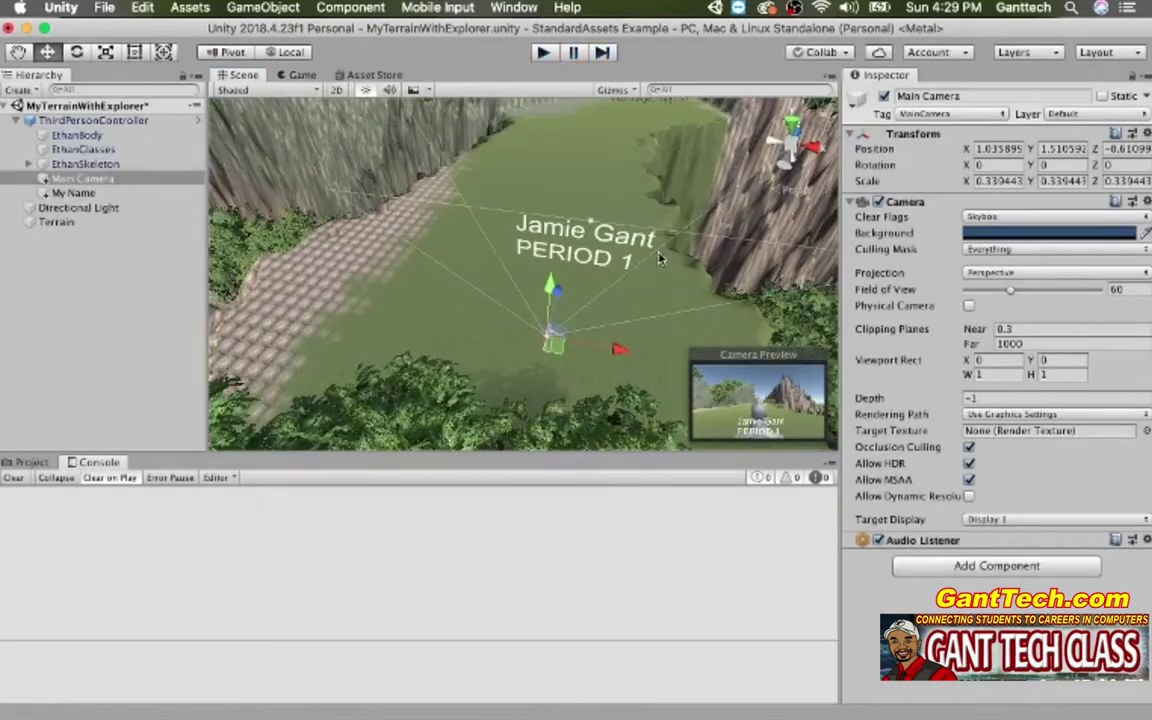
- On the Terrain, create a grass-frond detail brush (NewBrush 1) with brush size 11
{"action": "left_click", "coordinate": [58, 222]}
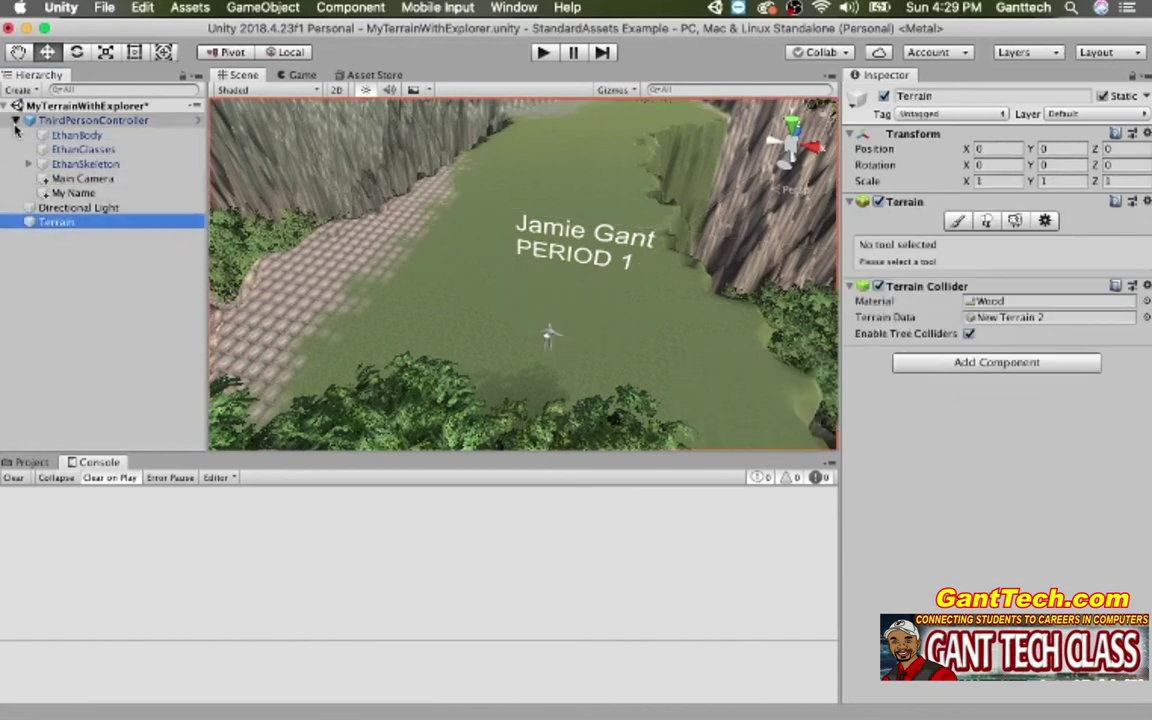
{"action": "left_click", "coordinate": [15, 120]}
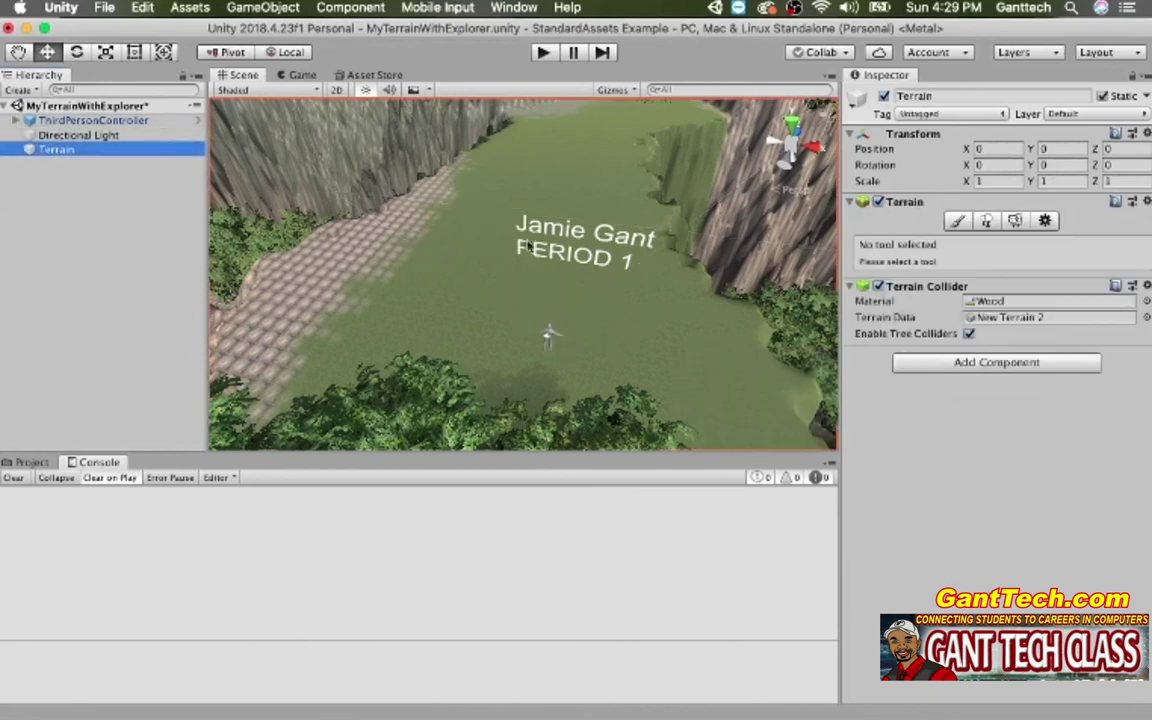
{"action": "left_click", "coordinate": [1014, 221]}
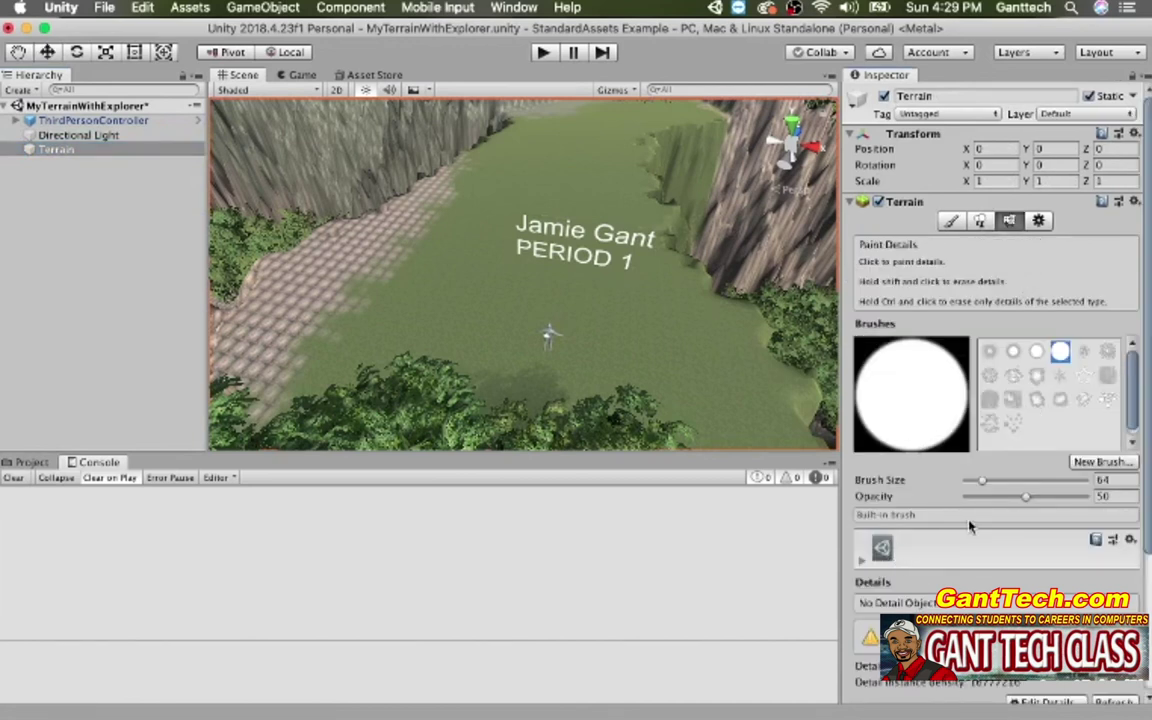
{"action": "left_click", "coordinate": [1098, 462]}
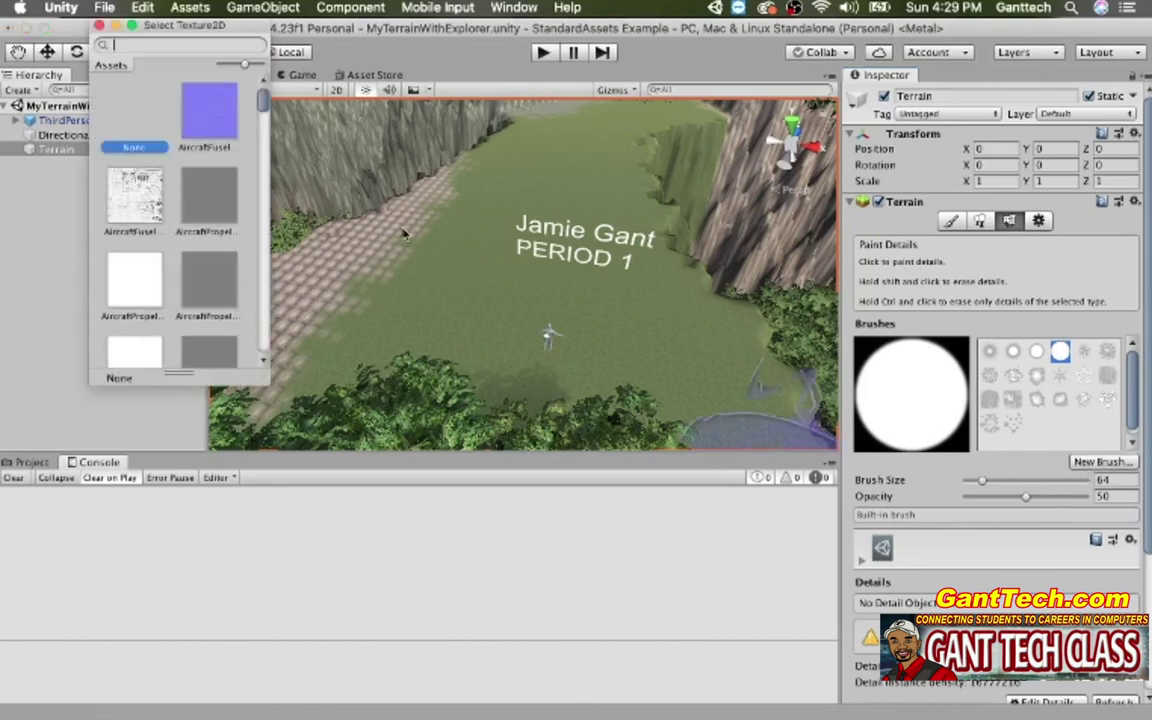
{"action": "left_click_drag", "start_coordinate": [265, 108], "coordinate": [264, 218]}
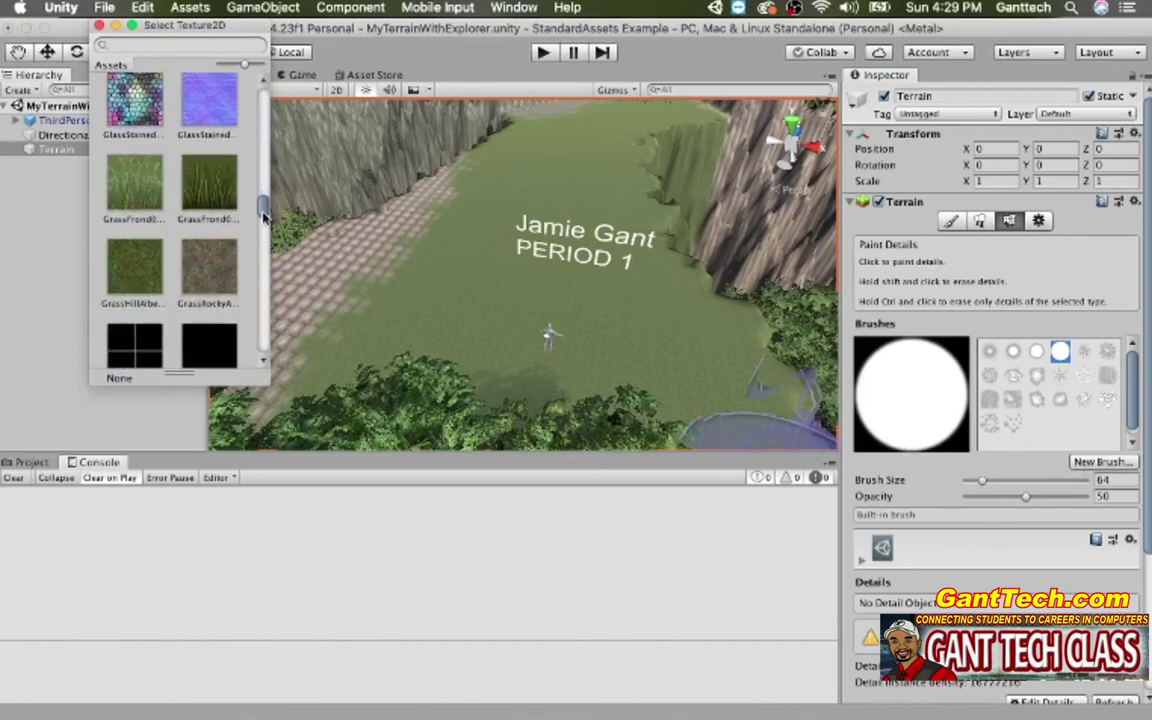
{"action": "double_click", "coordinate": [131, 194]}
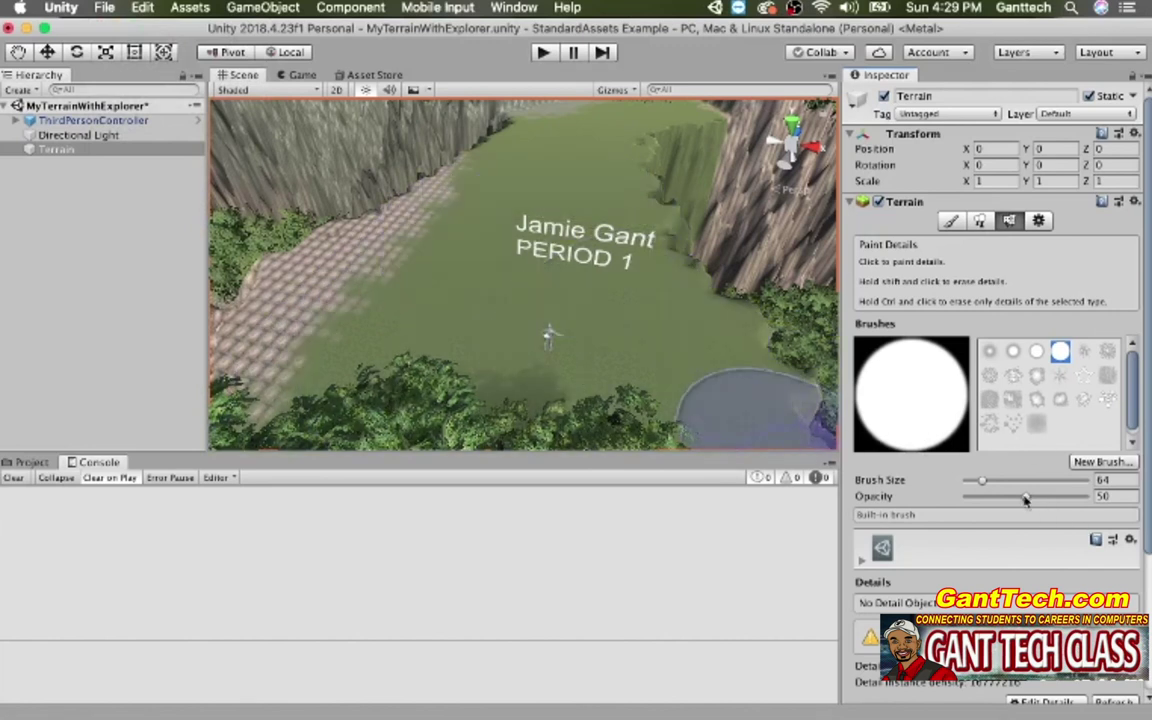
{"action": "left_click_drag", "start_coordinate": [990, 485], "coordinate": [975, 485]}
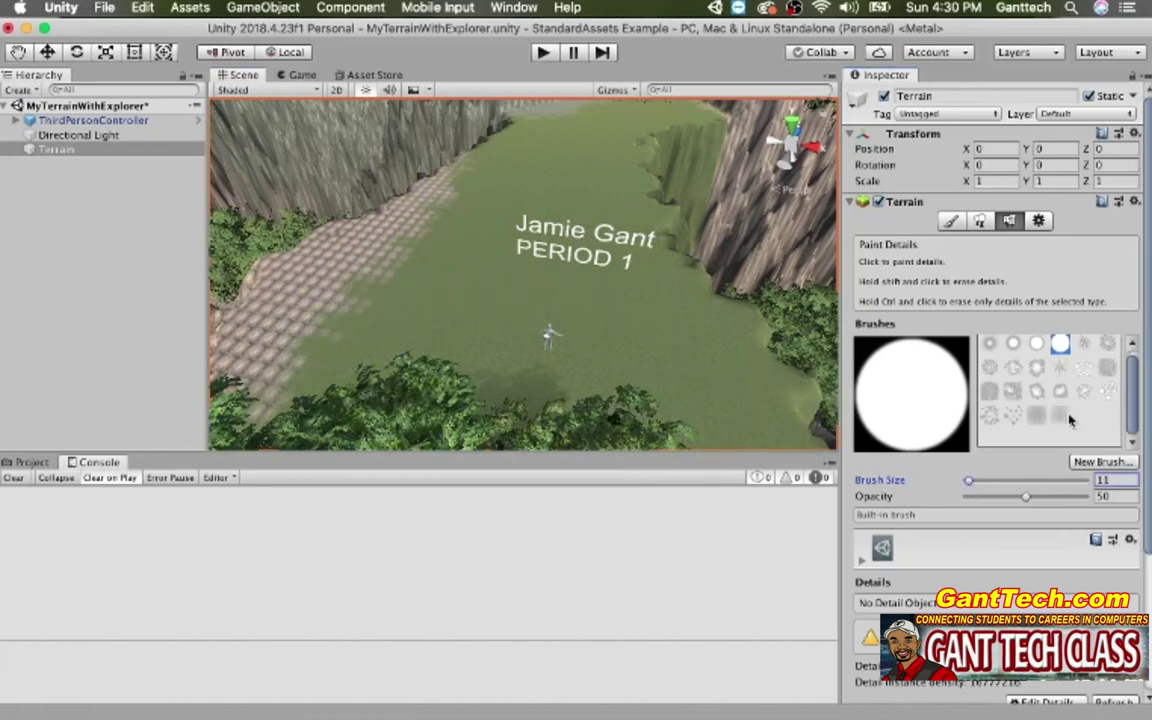
- Reselect the NewBrush 1 grass brush after trying its neighbour, then start Play mode
{"action": "left_click", "coordinate": [1060, 418]}
{"action": "left_click", "coordinate": [1036, 416]}
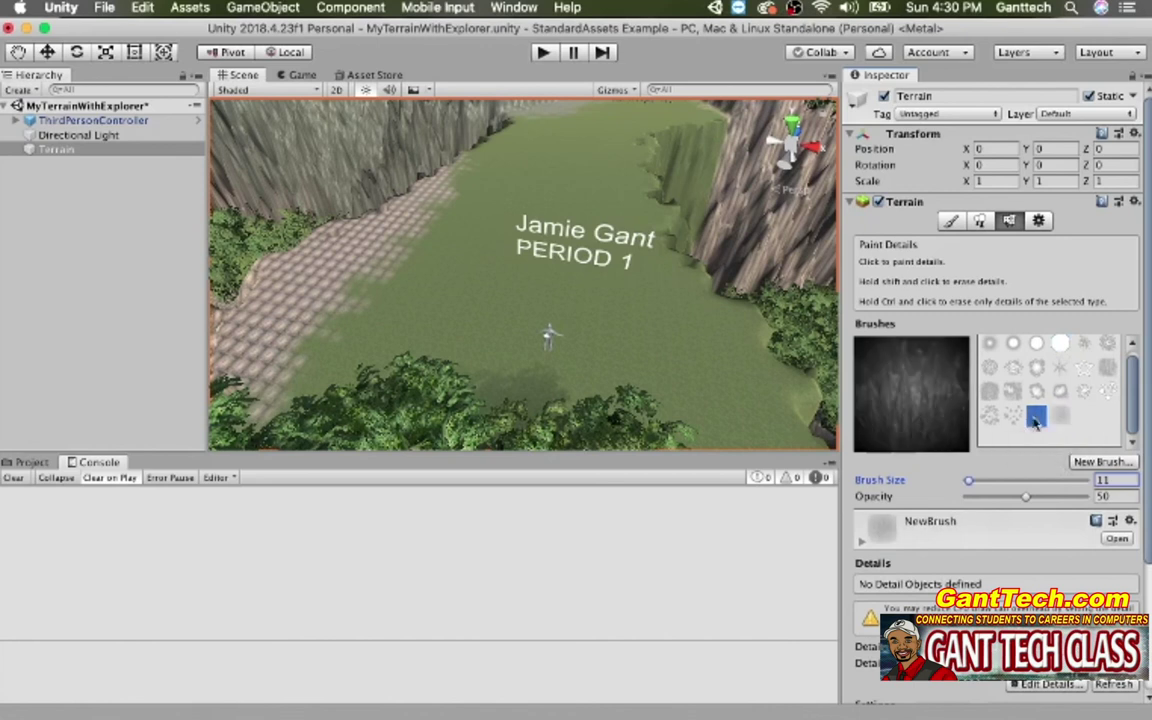
{"action": "left_click", "coordinate": [1058, 418]}
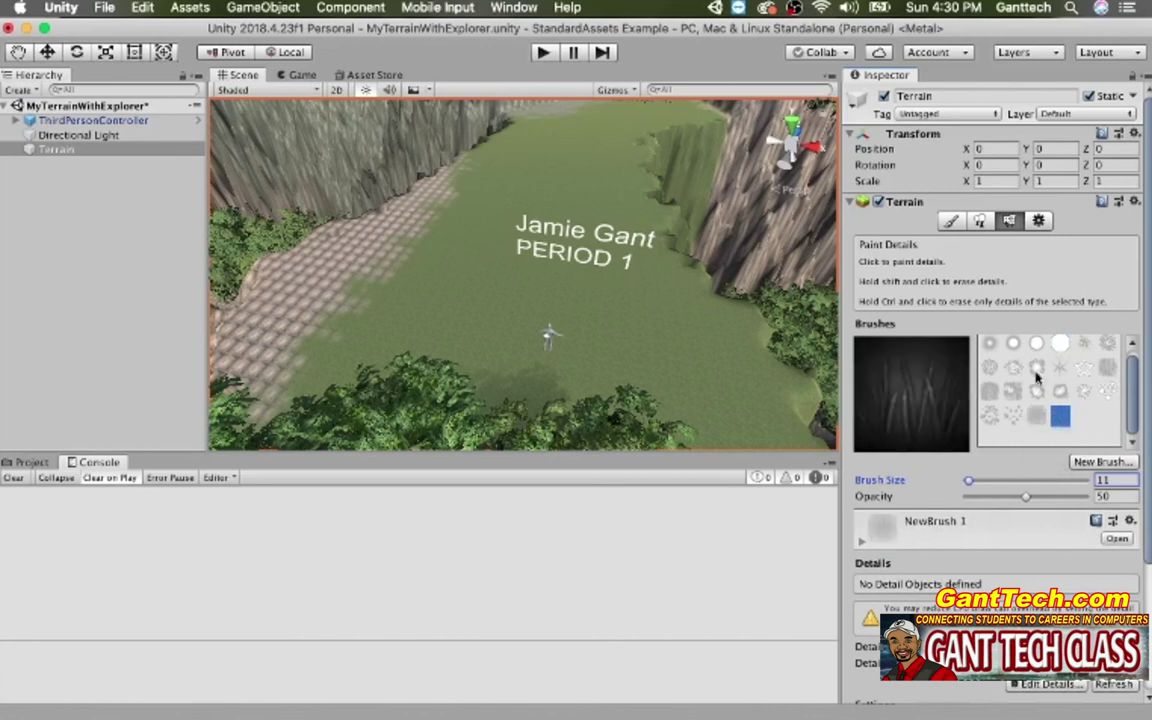
{"action": "scroll", "coordinate": [1040, 343], "scroll_direction": "down", "scroll_amount": 5}
{"action": "left_click", "coordinate": [543, 52]}
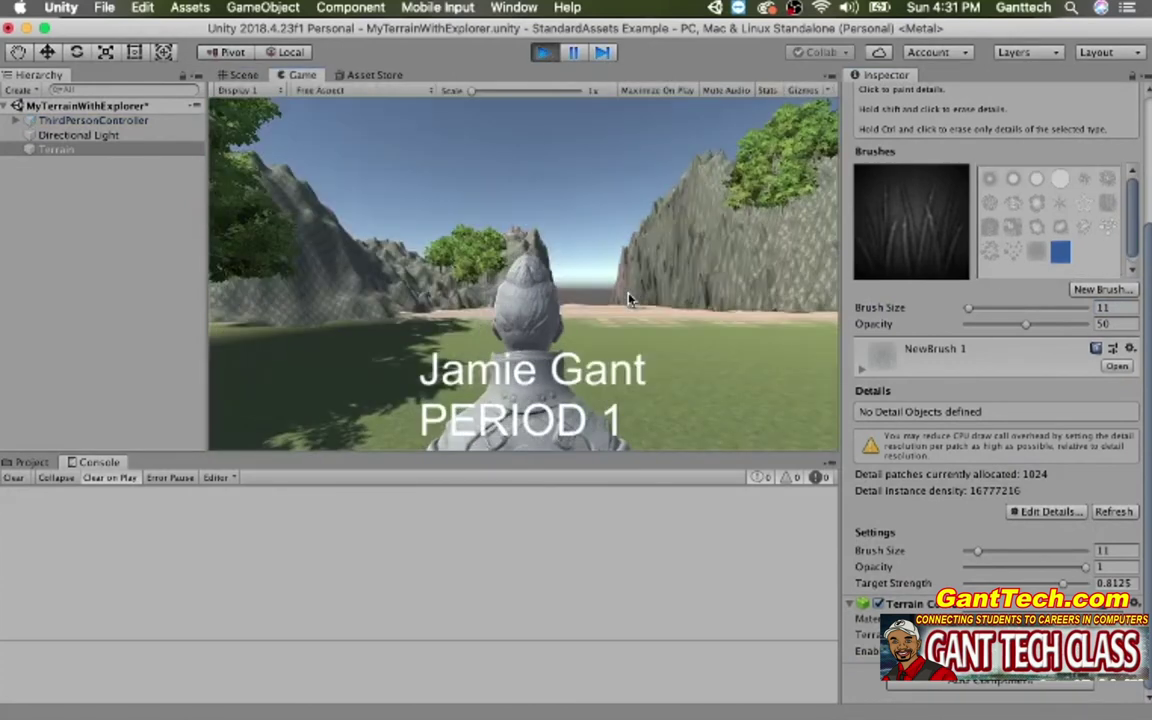
- Walk the character with WASD through the canyon and into the valley between the cliffs
{"action": "key", "text": "w"}
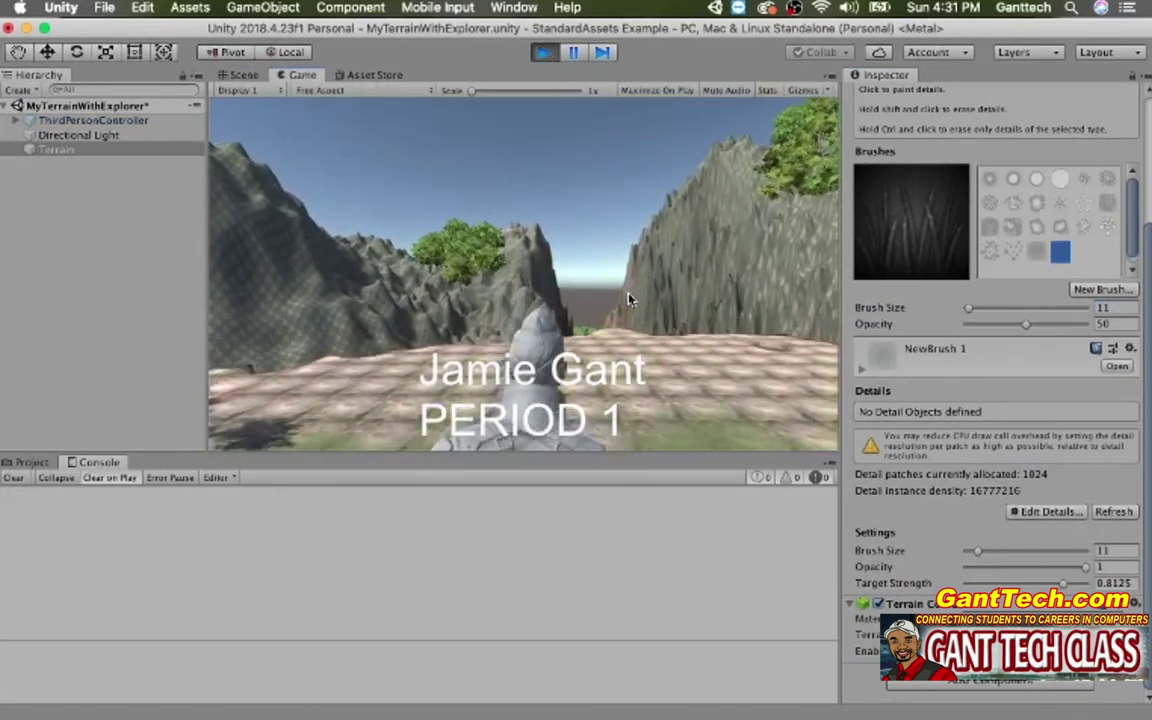
{"action": "key", "text": "d"}
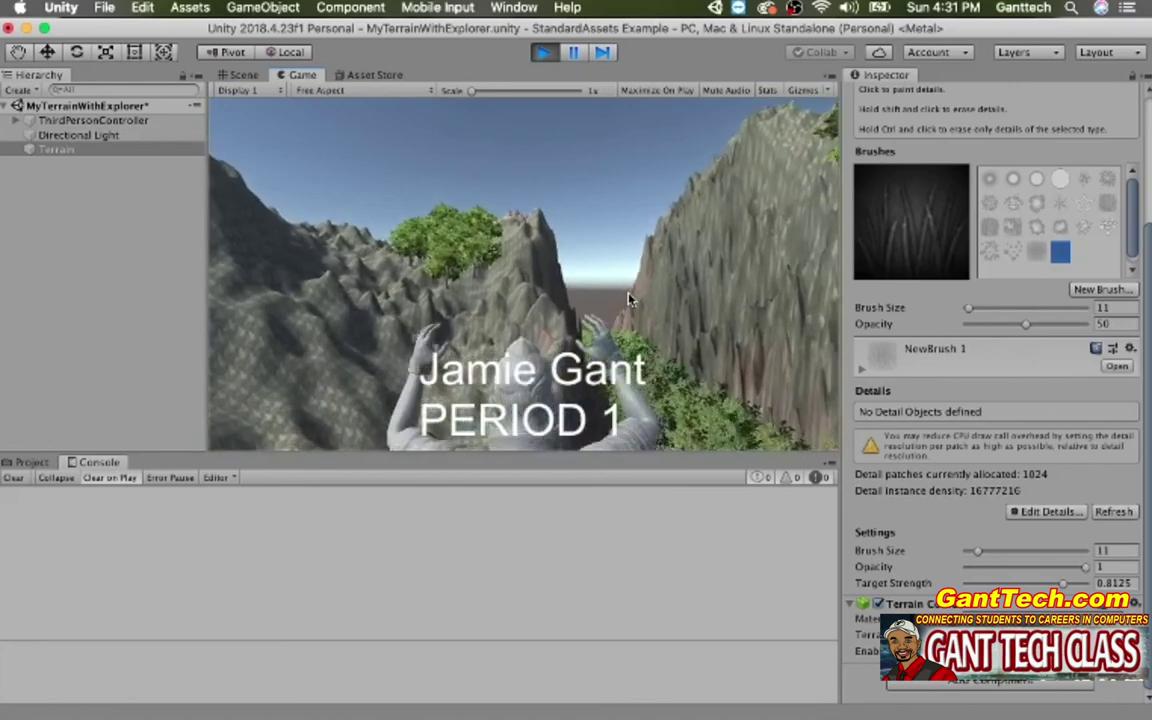
{"action": "key", "text": "a"}
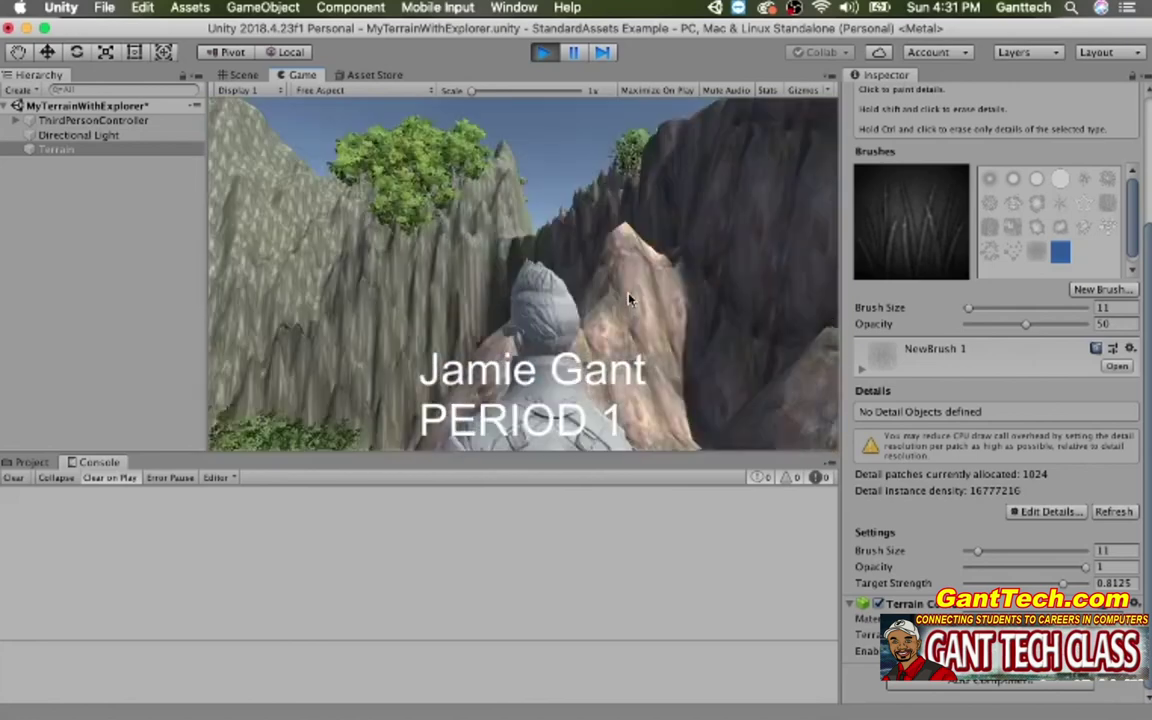
{"action": "key", "text": "a"}
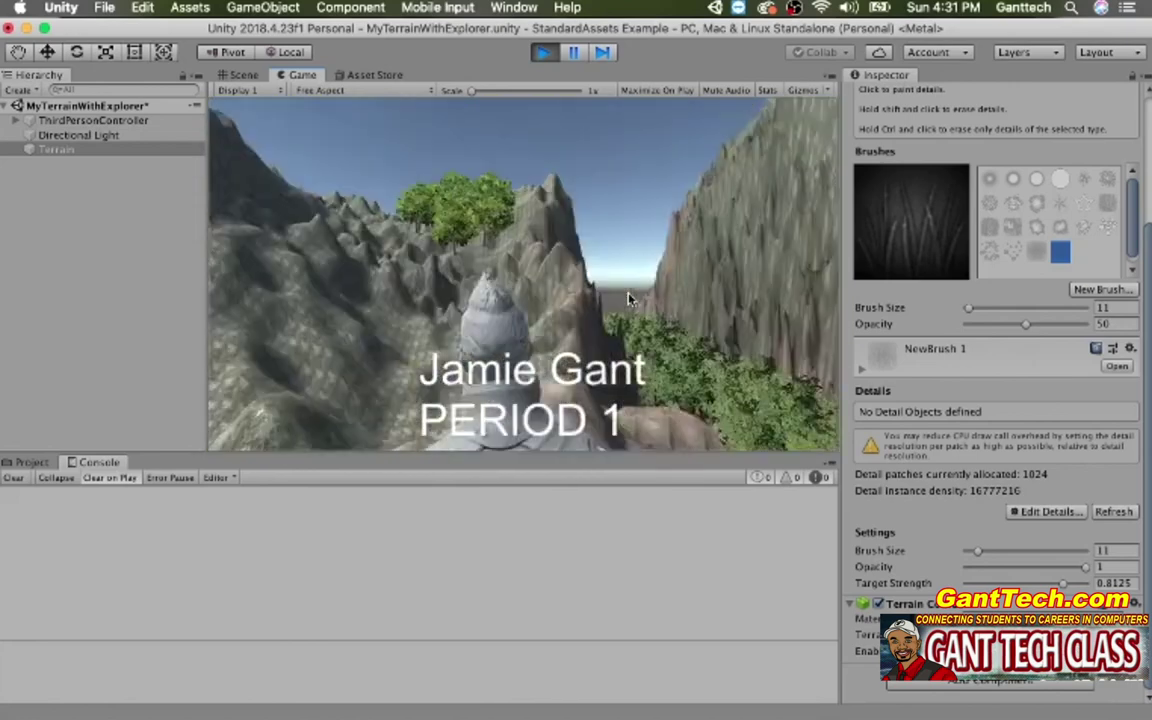
{"action": "key", "text": "w"}
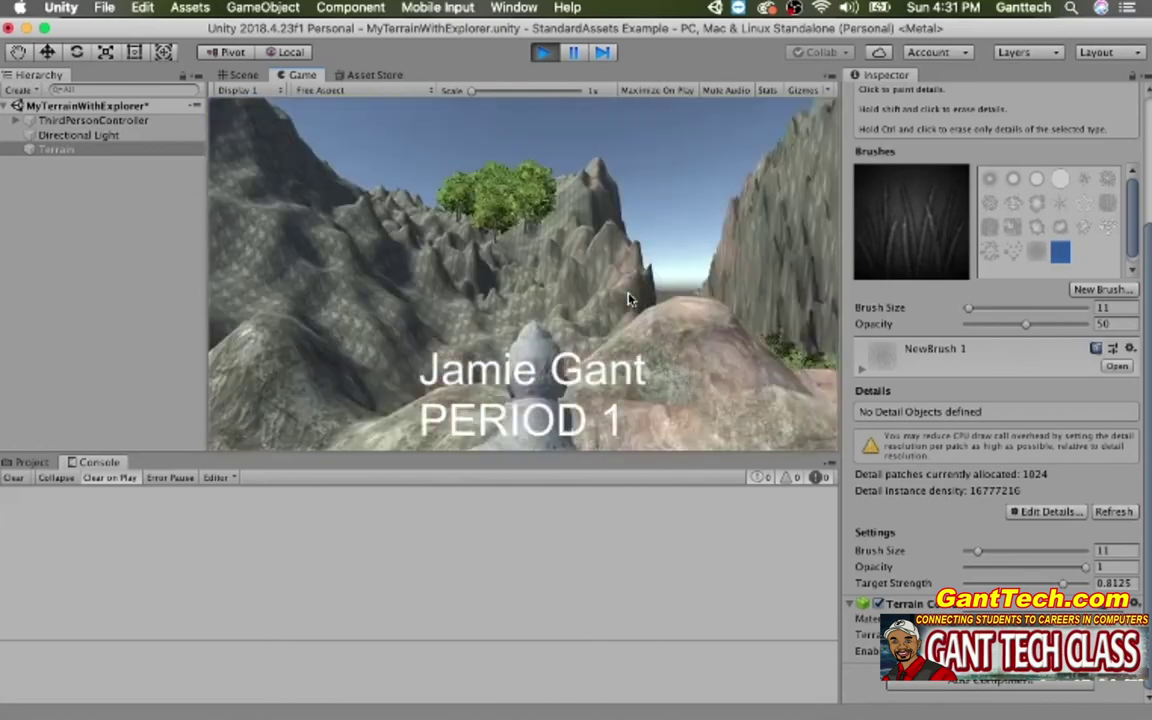
{"action": "key", "text": "w"}
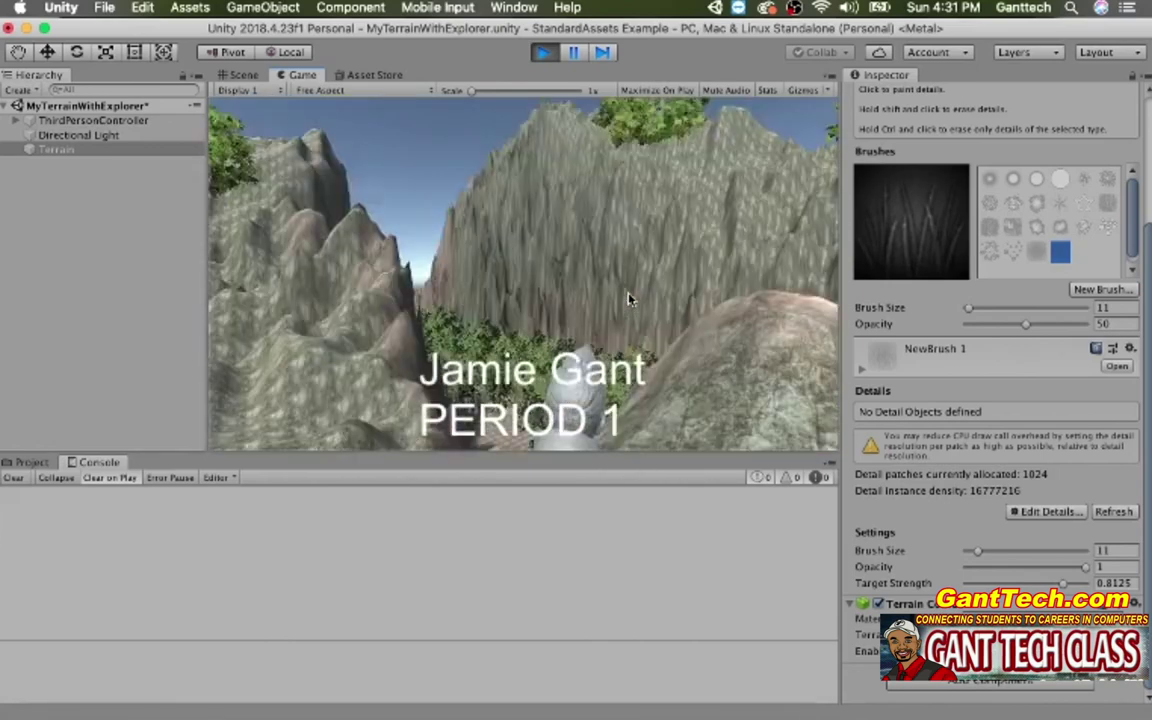
{"action": "key", "text": "a"}
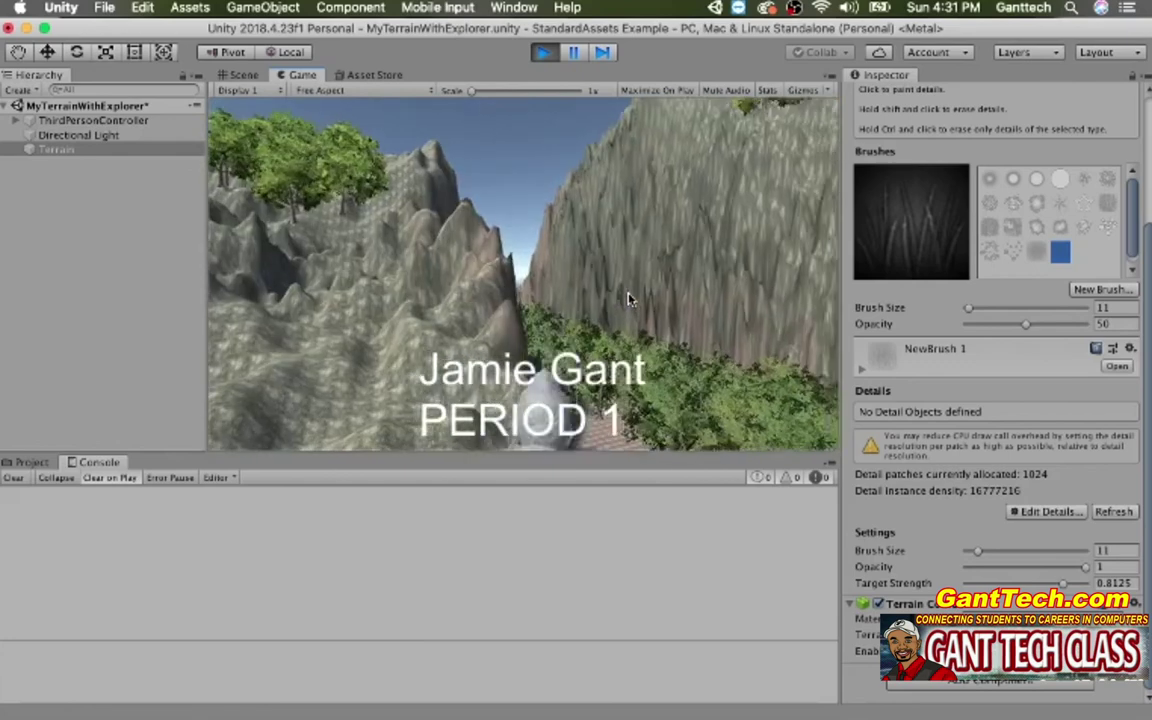
{"action": "key", "text": "a"}
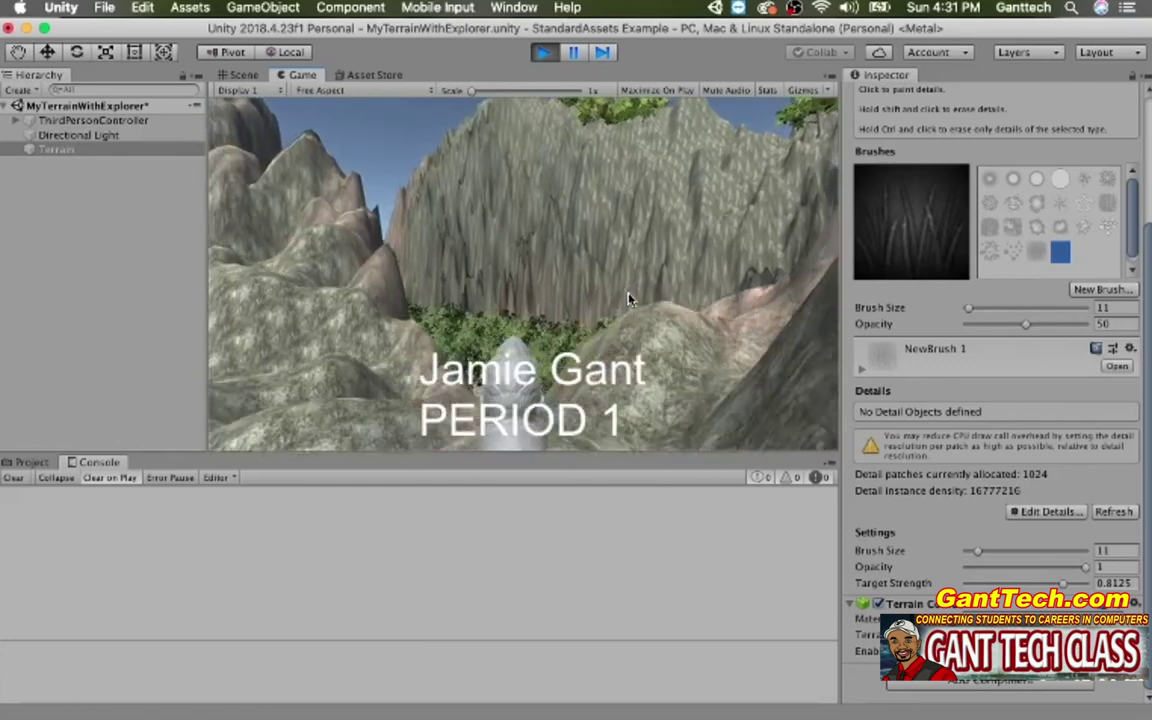
{"action": "key", "text": "a"}
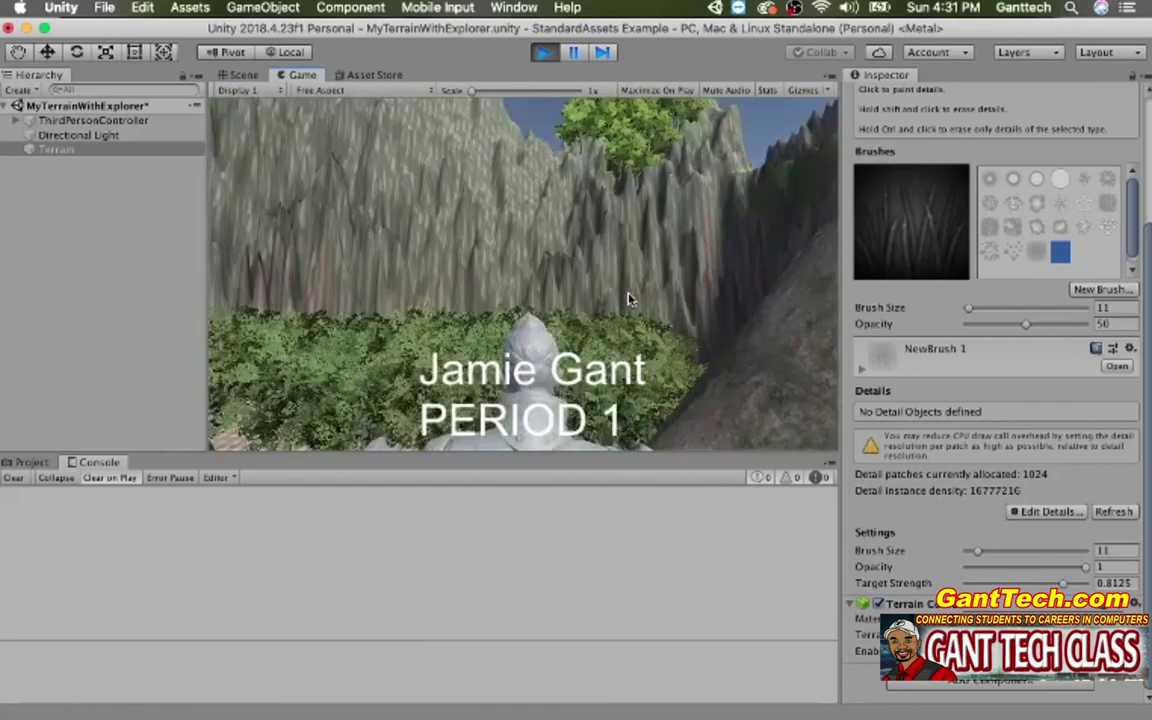
{"action": "key", "text": "a"}
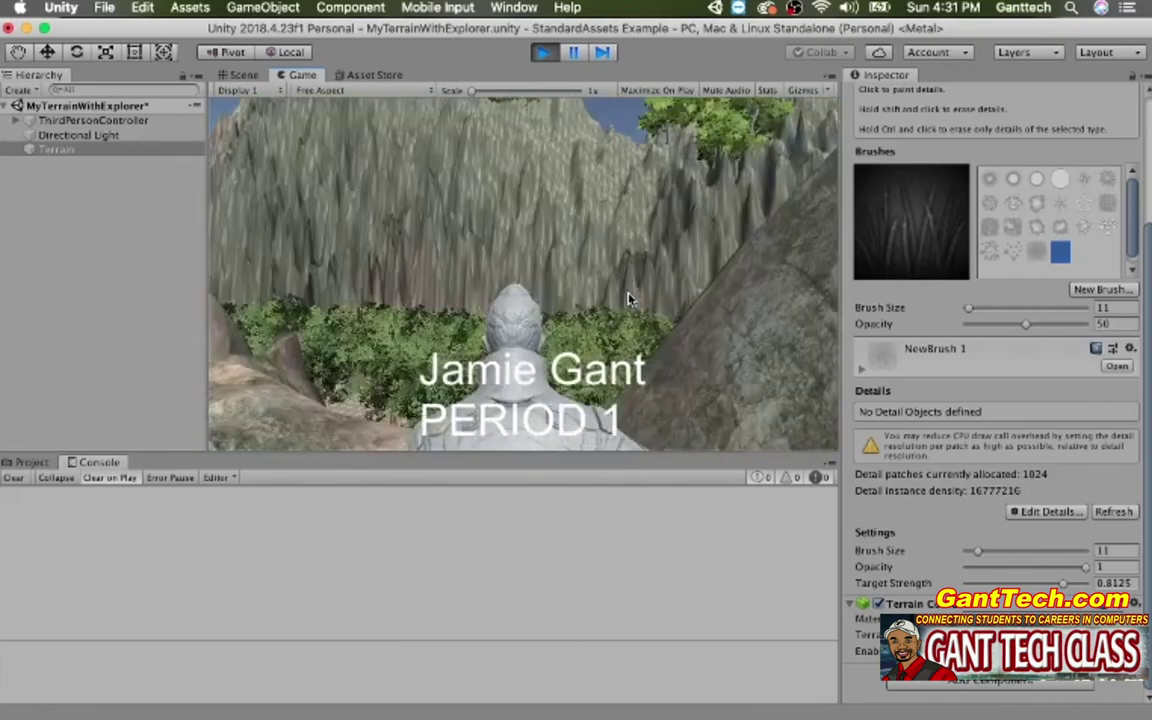
{"action": "key", "text": "a"}
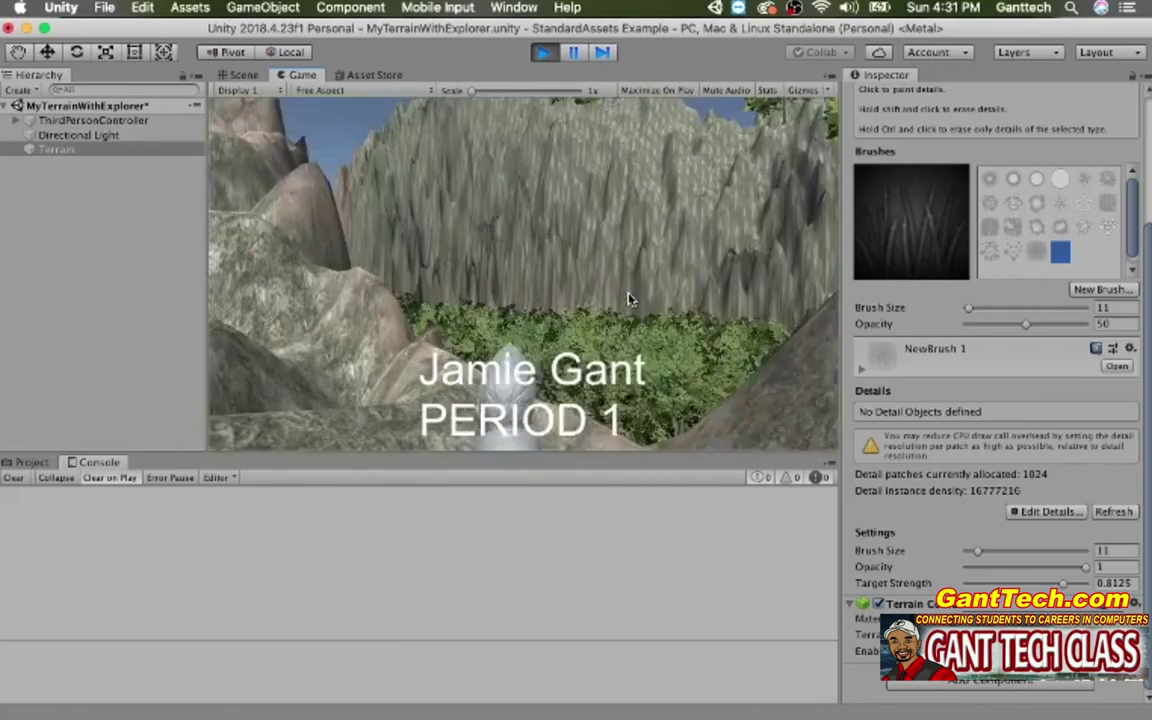
{"action": "key", "text": "a"}
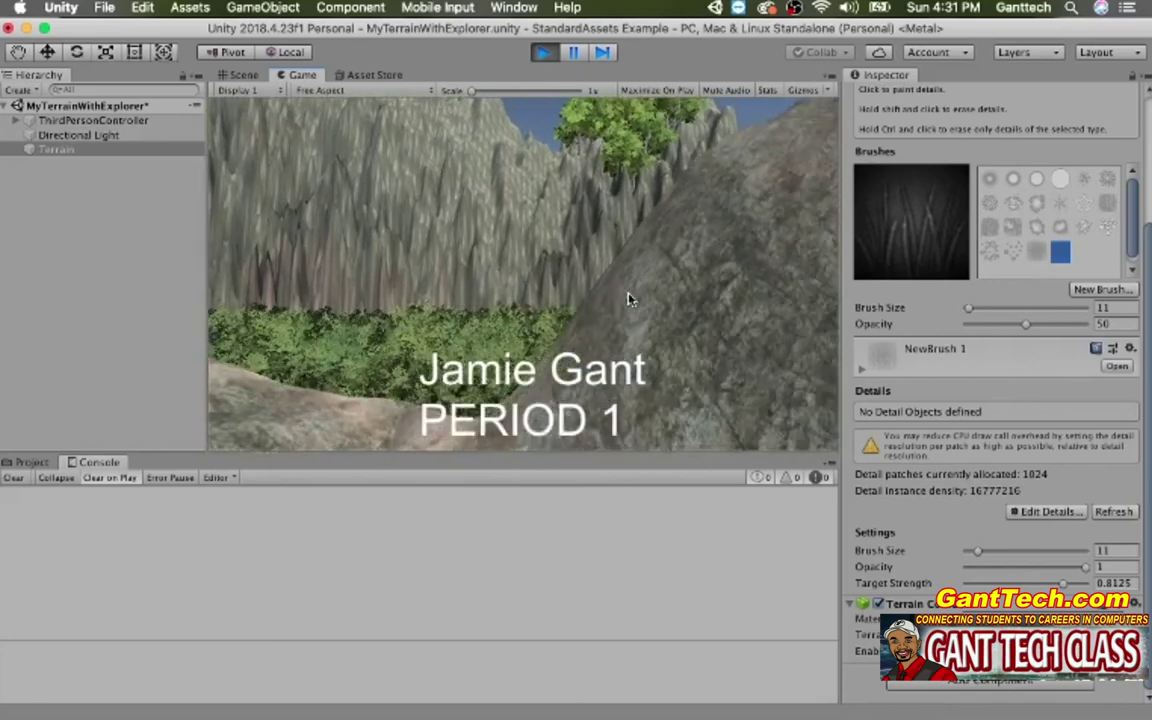
- Walk the character into the forest, then stop Play mode and select Terrain
{"action": "key", "text": "w"}
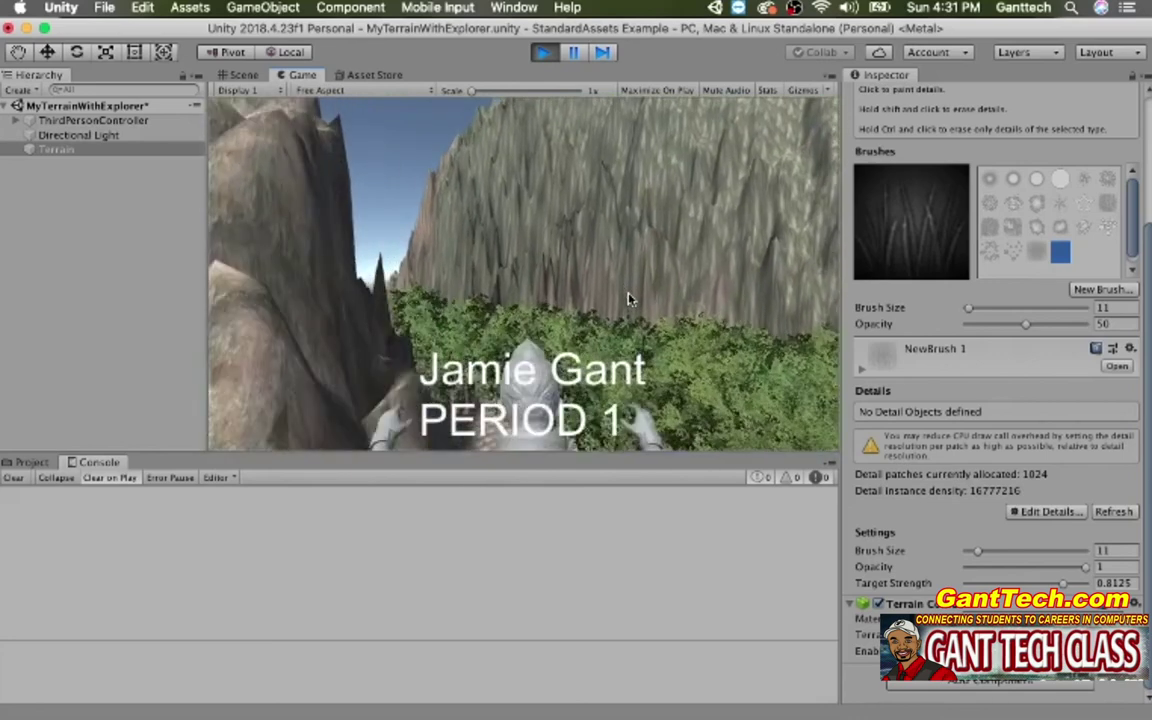
{"action": "key", "text": "w"}
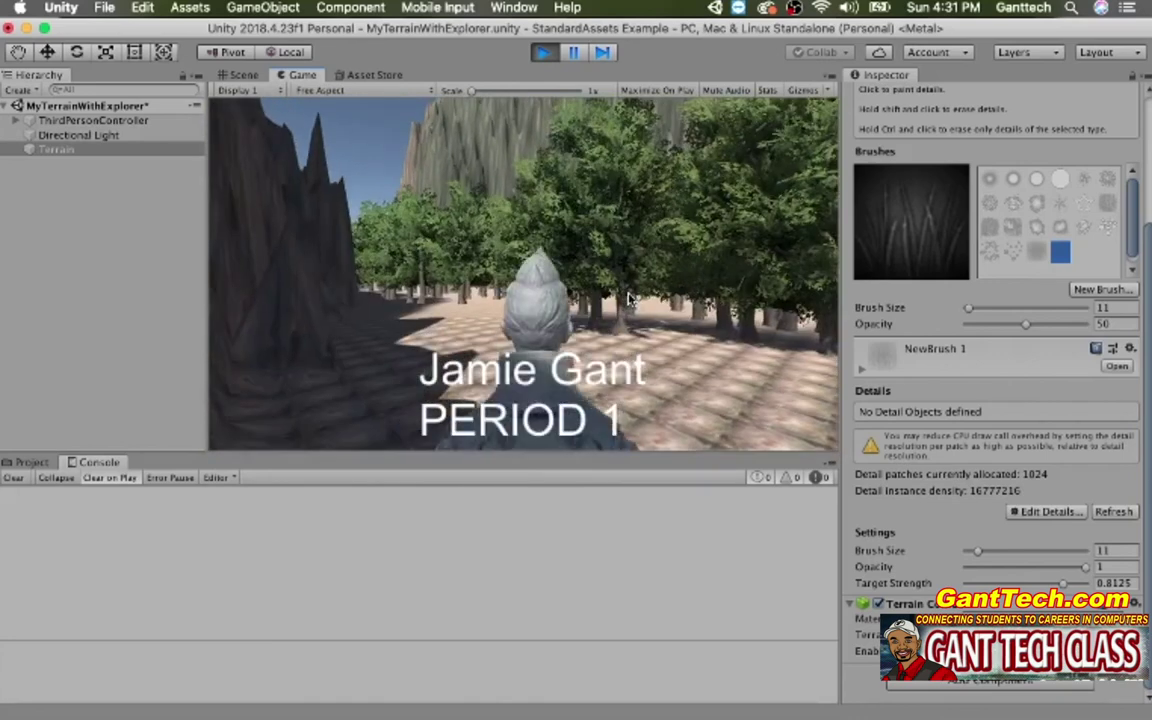
{"action": "key", "text": "d"}
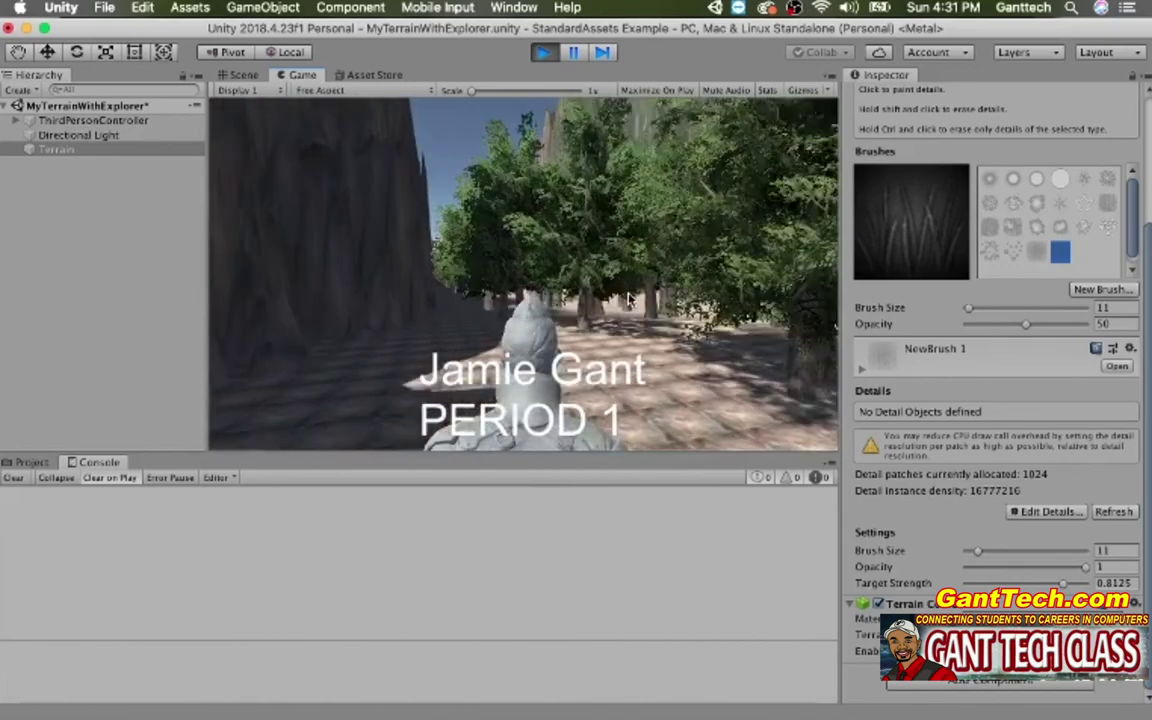
{"action": "key", "text": "w"}
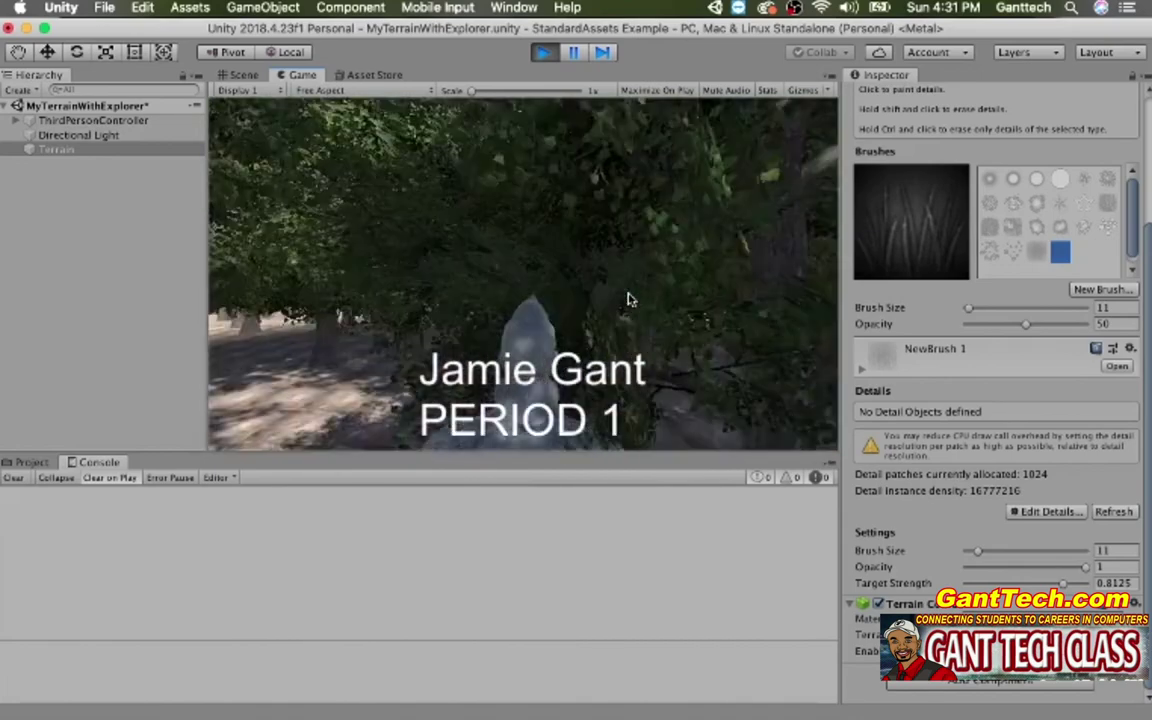
{"action": "key", "text": "s"}
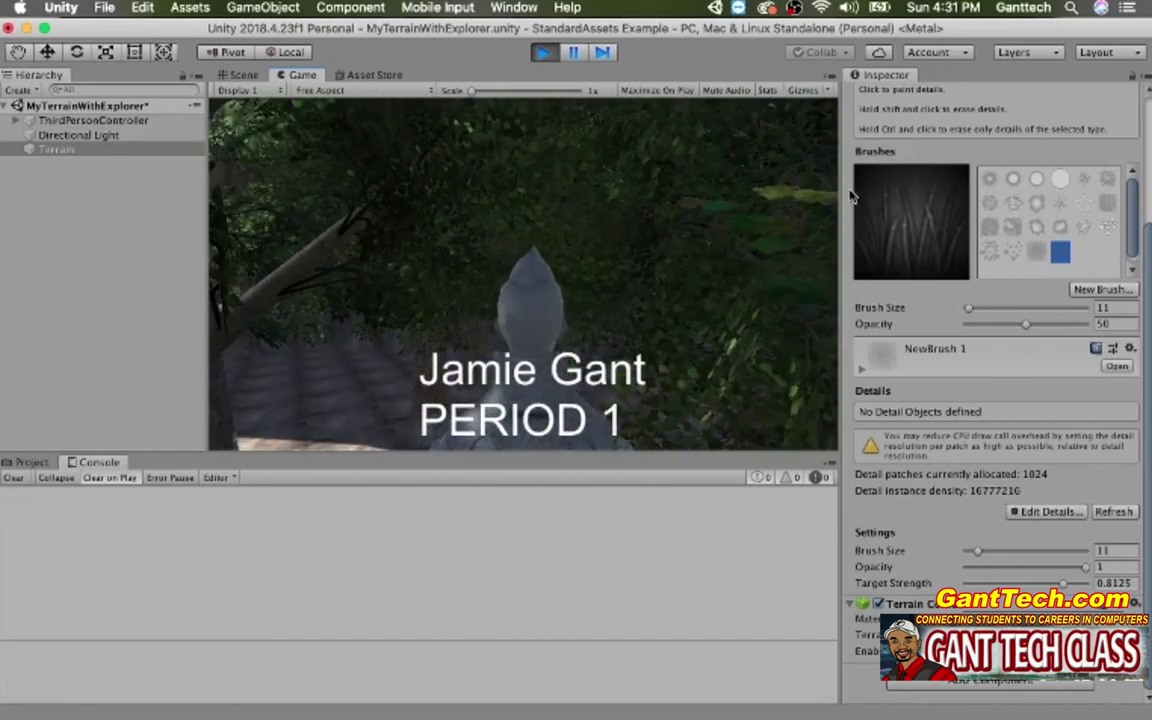
{"action": "left_click", "coordinate": [553, 58]}
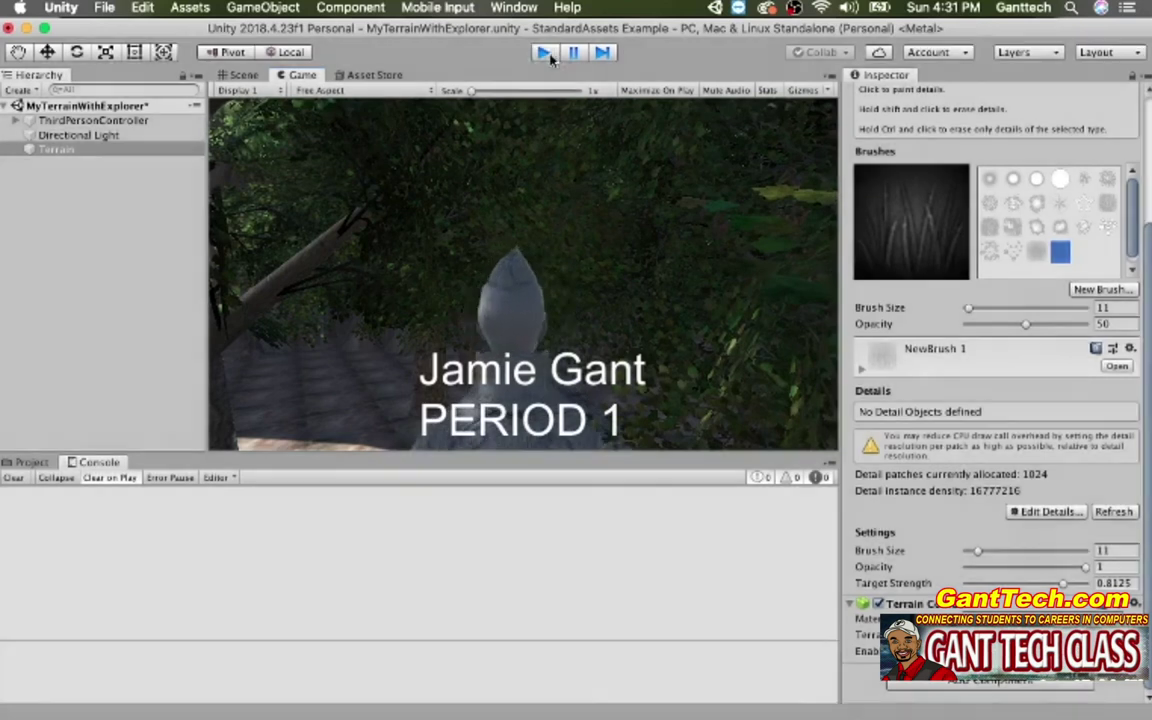
{"action": "left_click", "coordinate": [62, 152]}
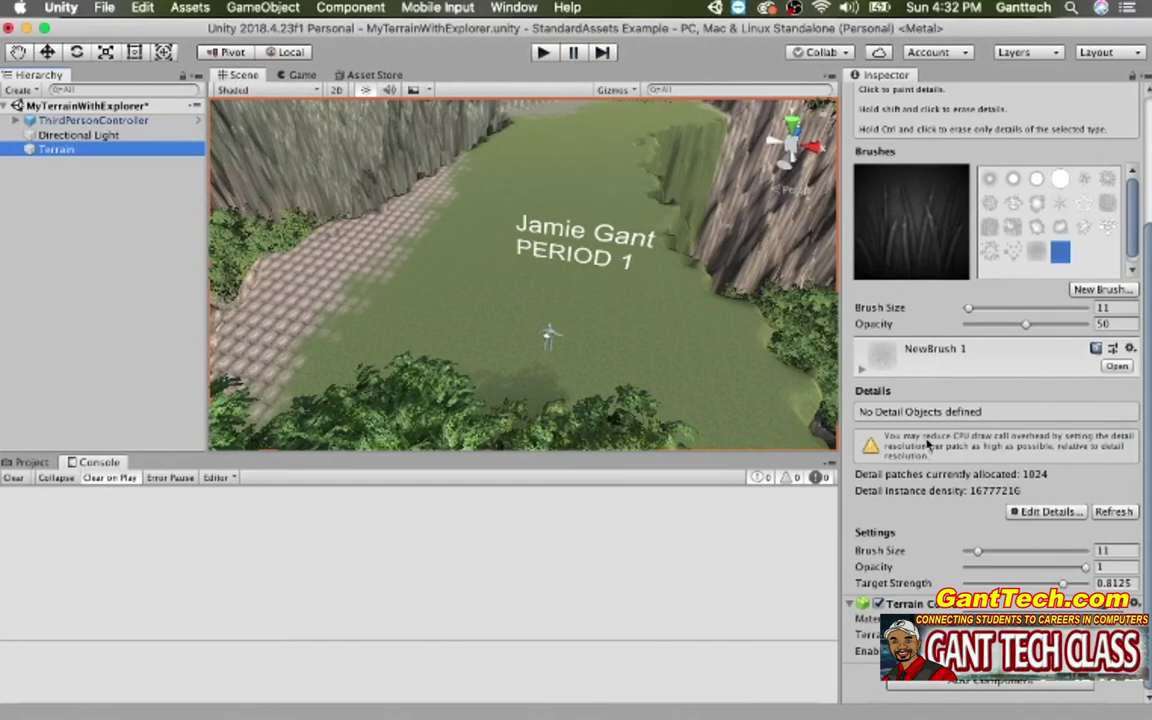
- Browse the Sculpt tools (leaving Smooth Height) and Paint Trees, then return to Safari's Terrain 101 page
{"action": "scroll", "coordinate": [932, 284], "scroll_direction": "up", "scroll_amount": 5}
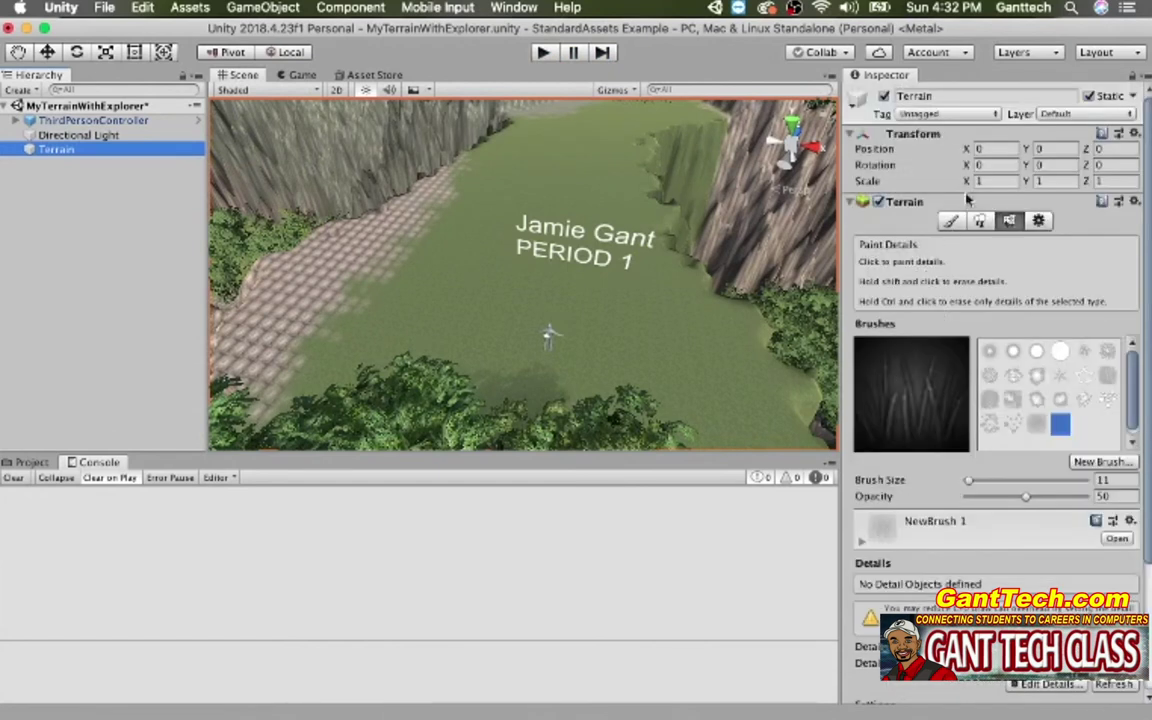
{"action": "left_click", "coordinate": [951, 220]}
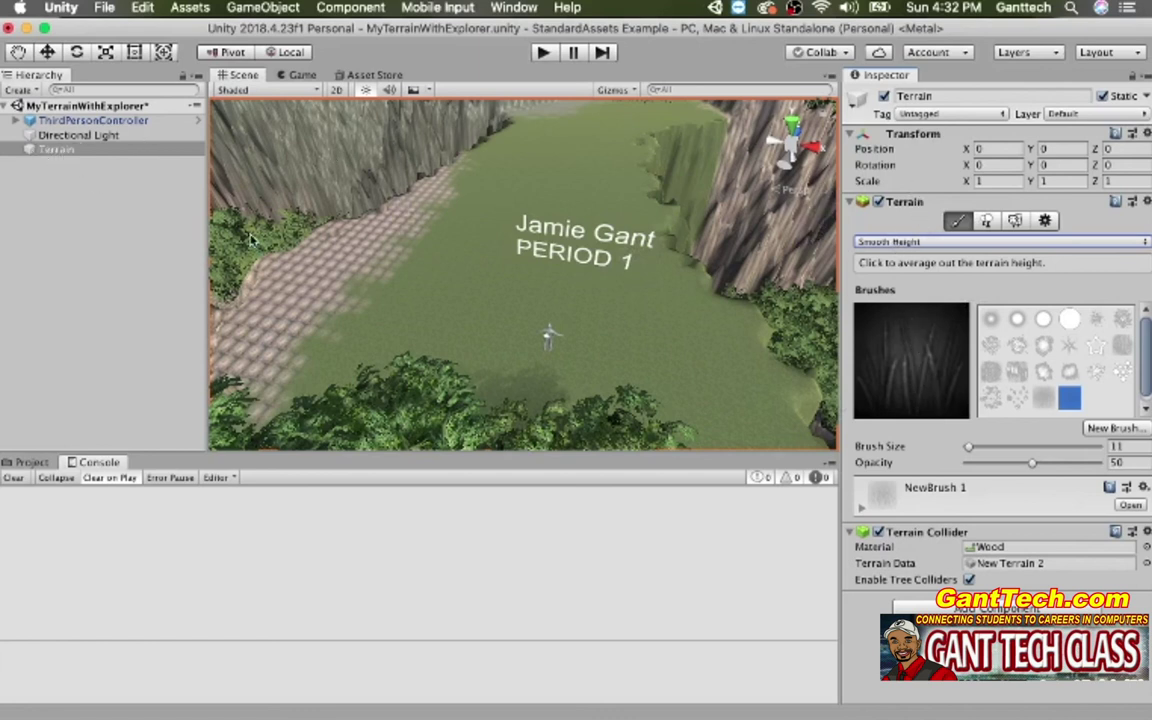
{"action": "left_click", "coordinate": [945, 241]}
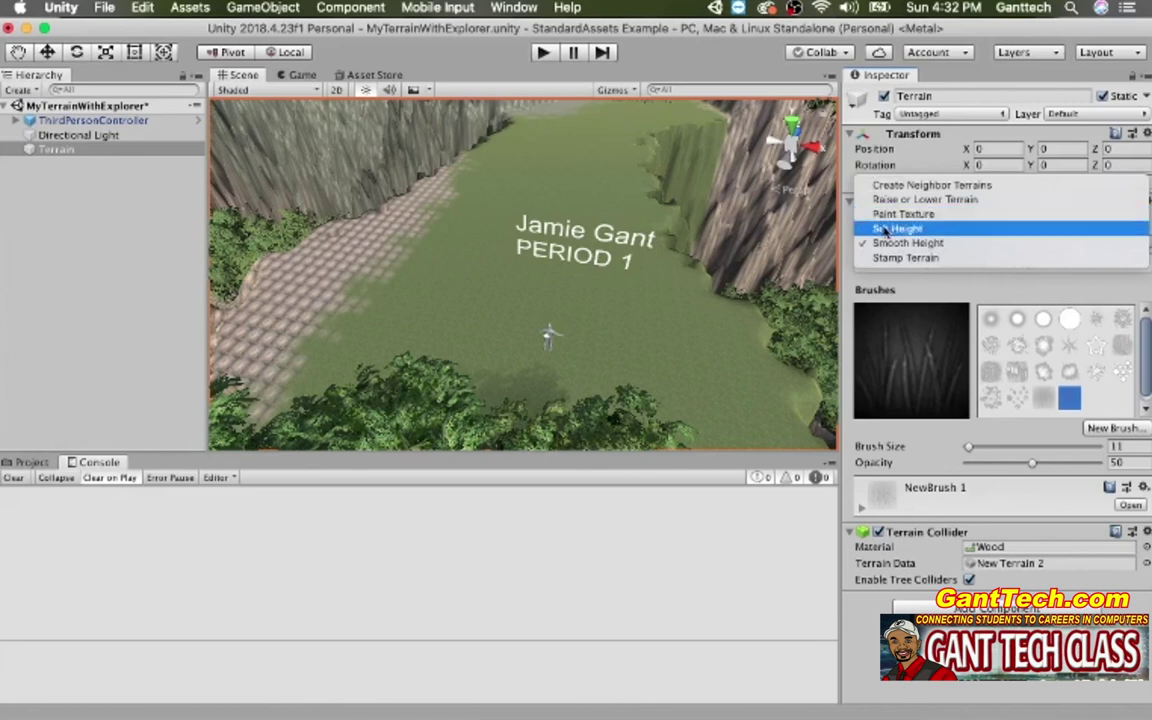
{"action": "left_click", "coordinate": [928, 288]}
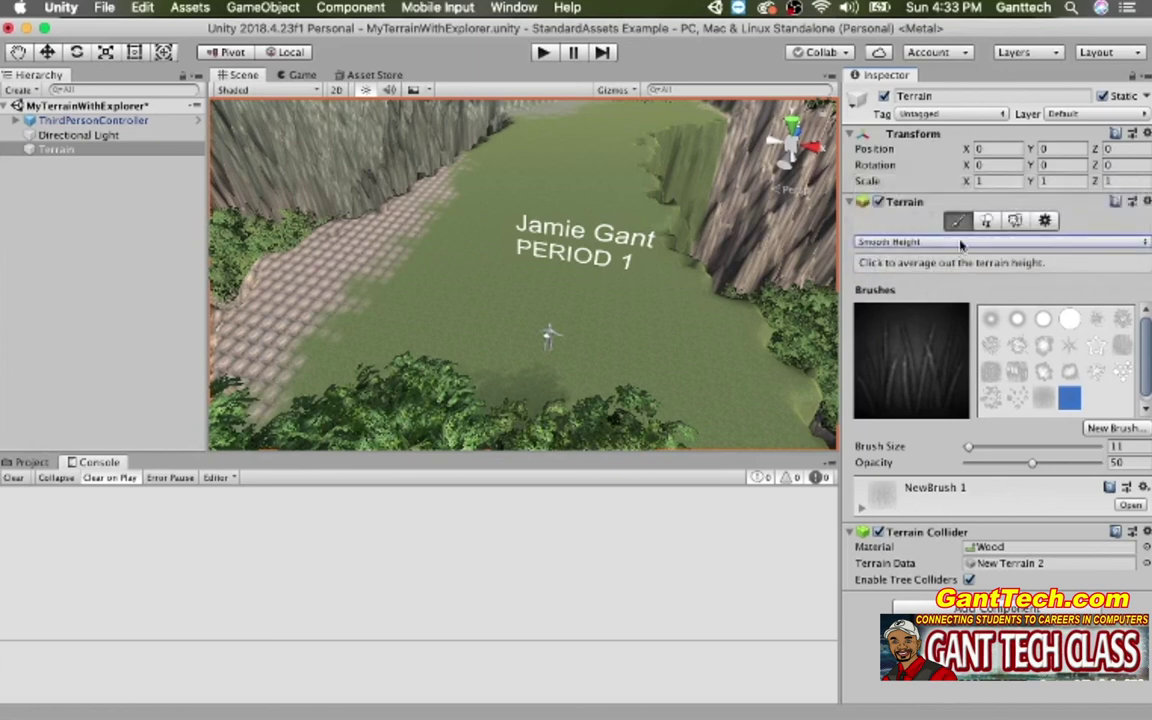
{"action": "left_click", "coordinate": [986, 222]}
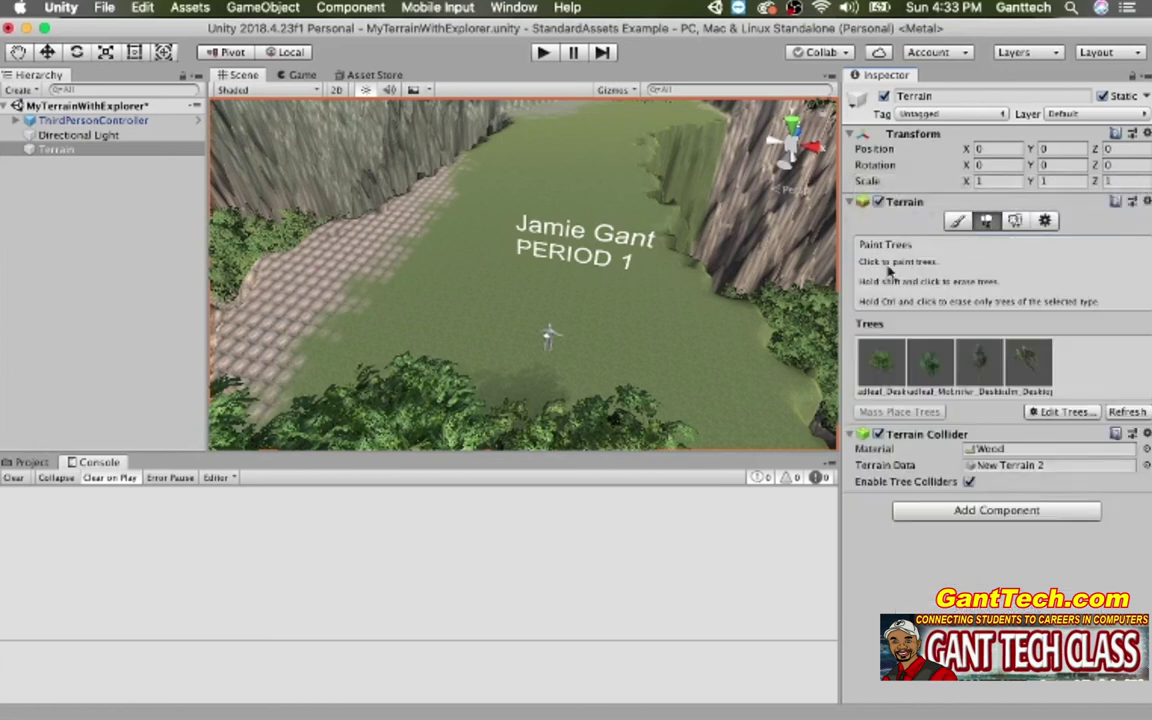
{"action": "left_click", "coordinate": [1012, 222]}
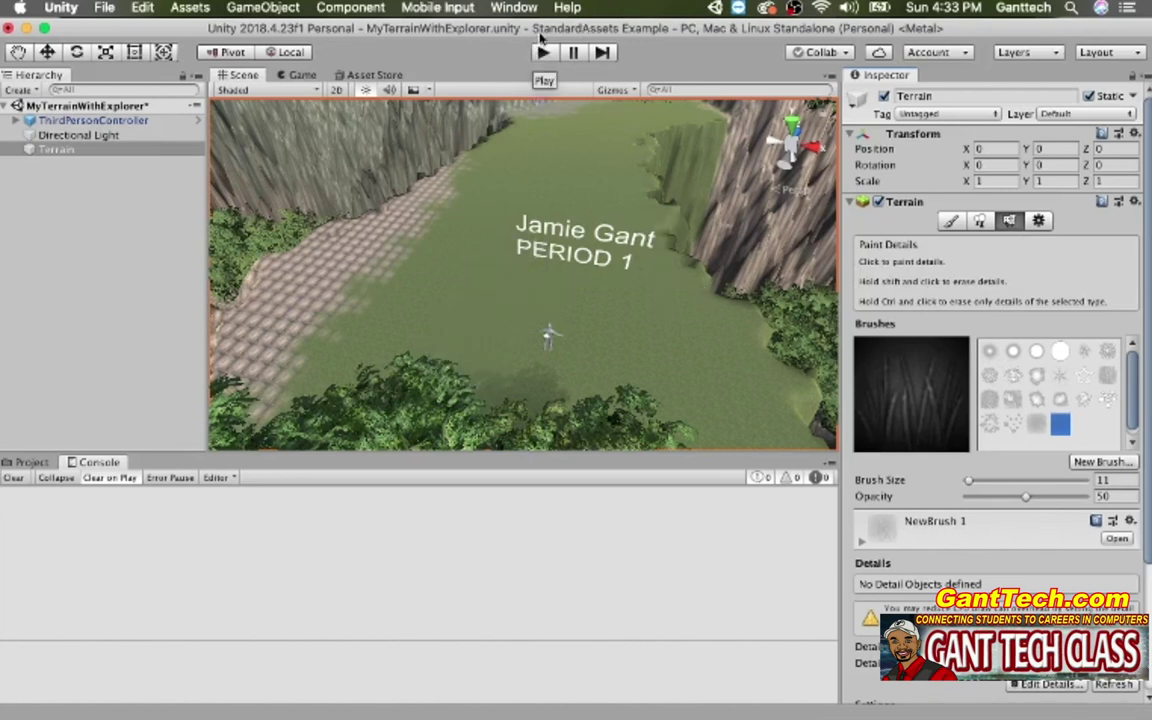
{"action": "left_click", "coordinate": [307, 691]}
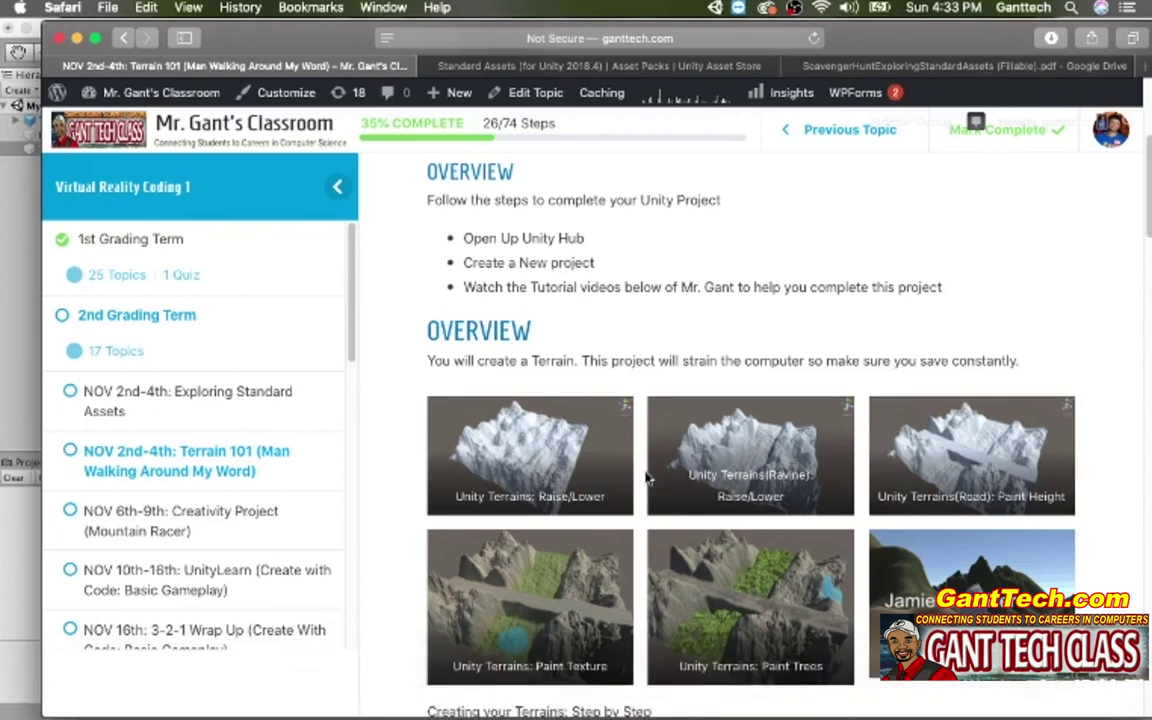